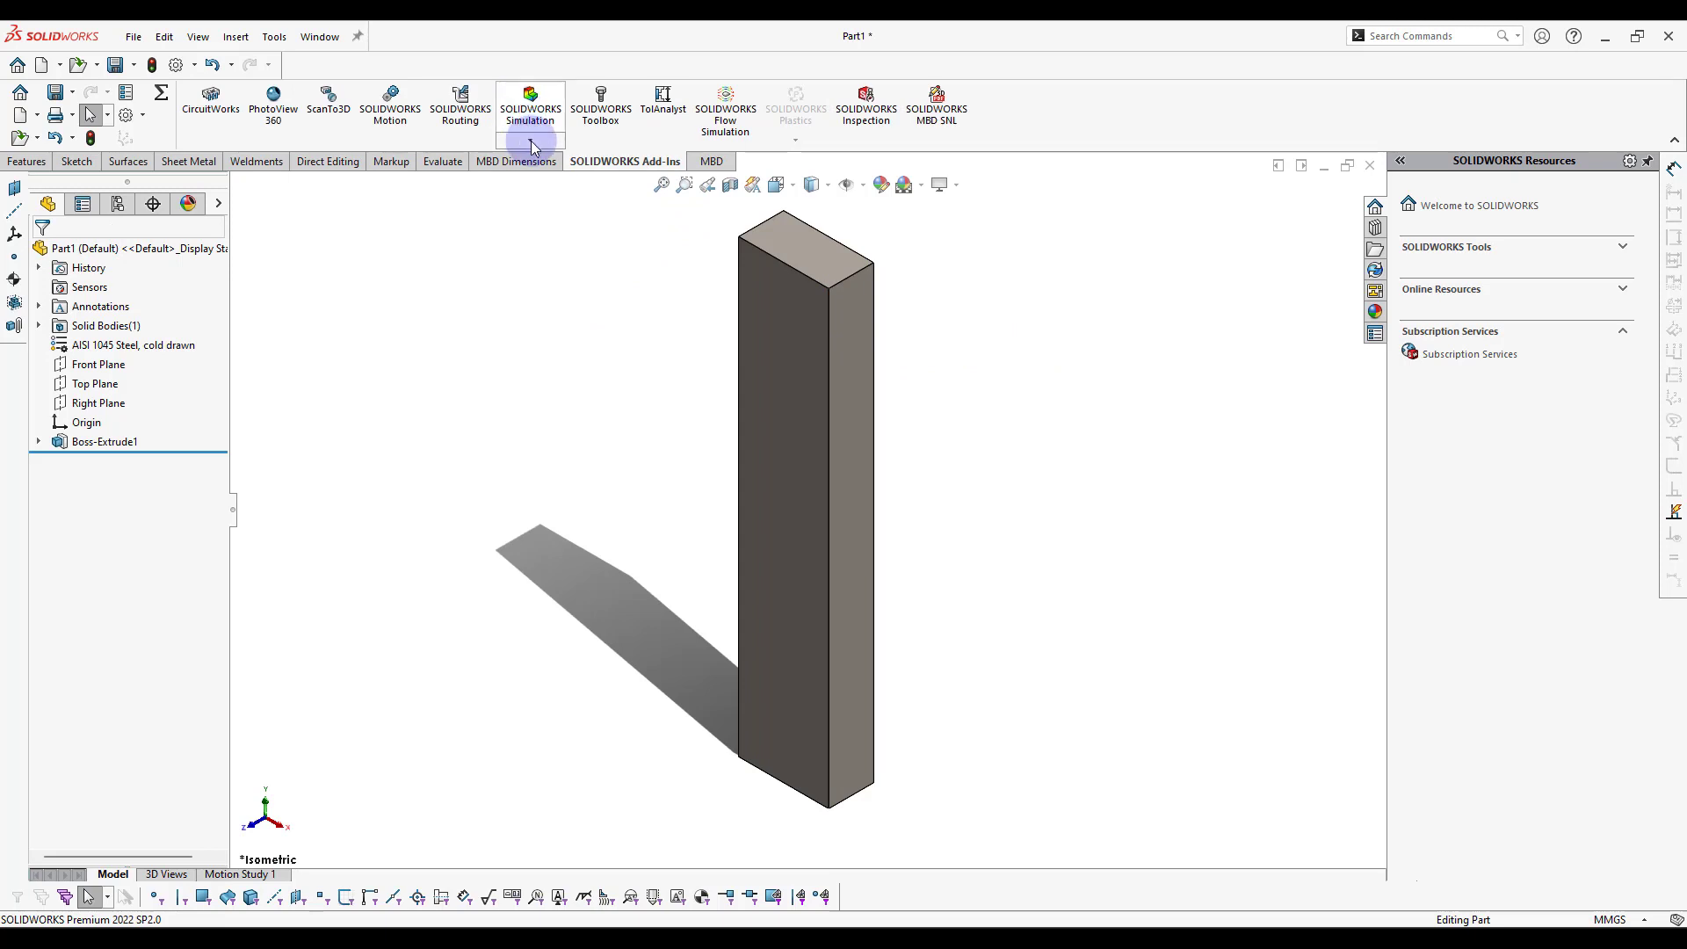
Step: Load the SOLIDWORKS Simulation add-in
left_click(534, 139)
left_click(529, 110)
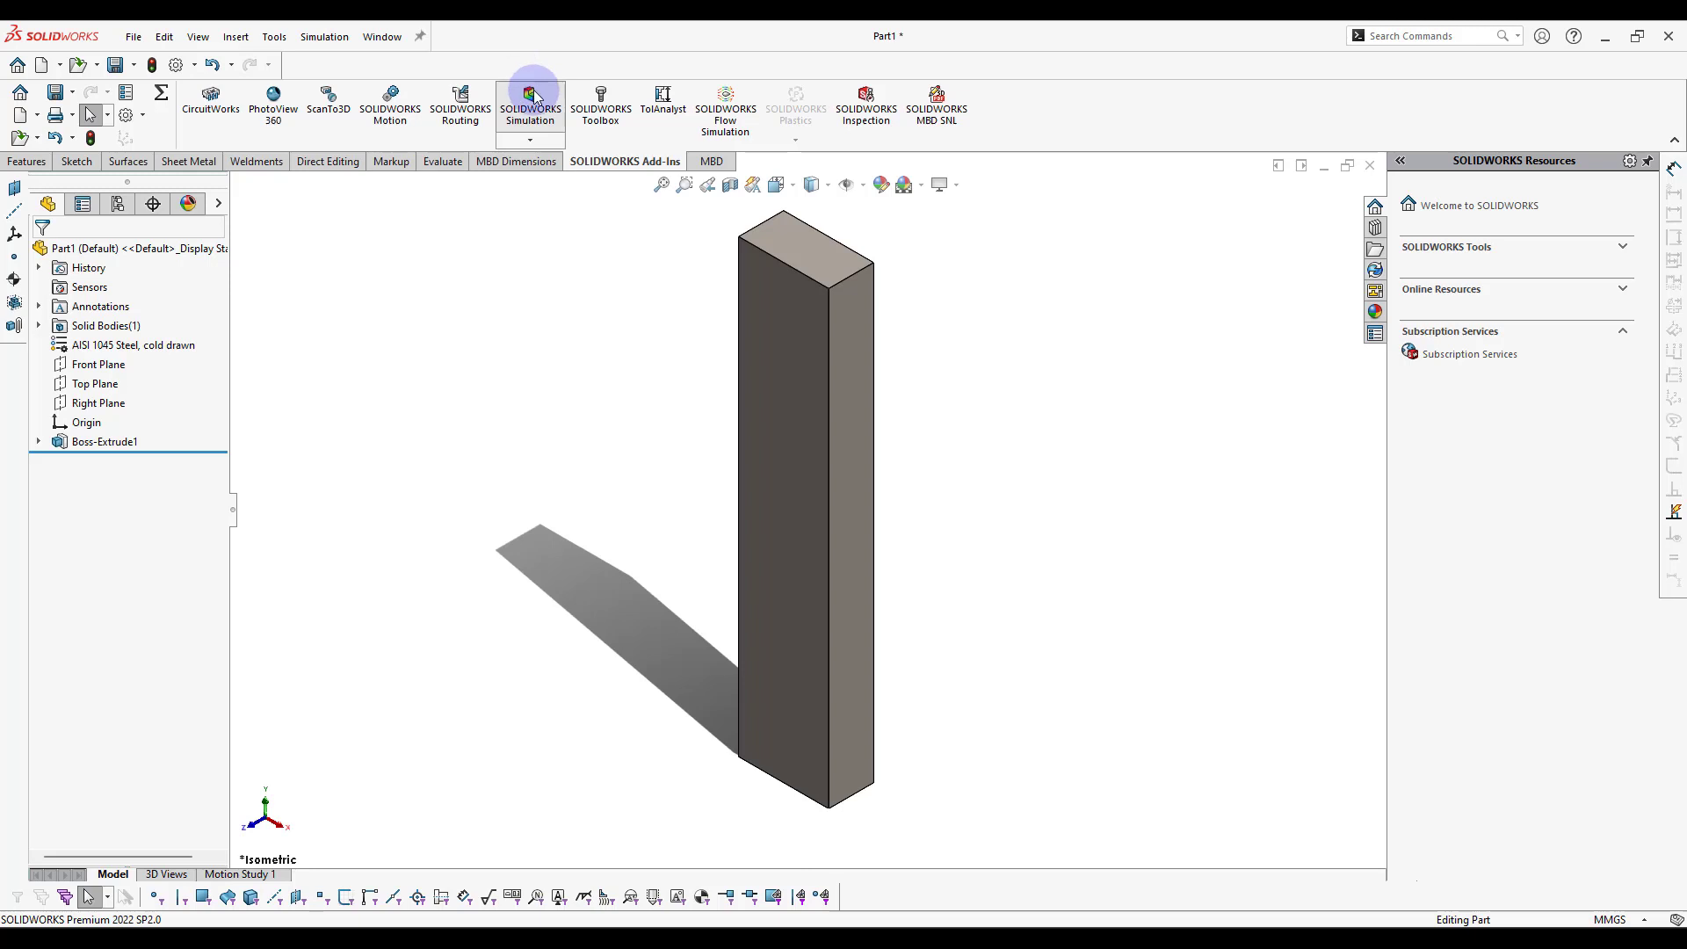
left_click(532, 99)
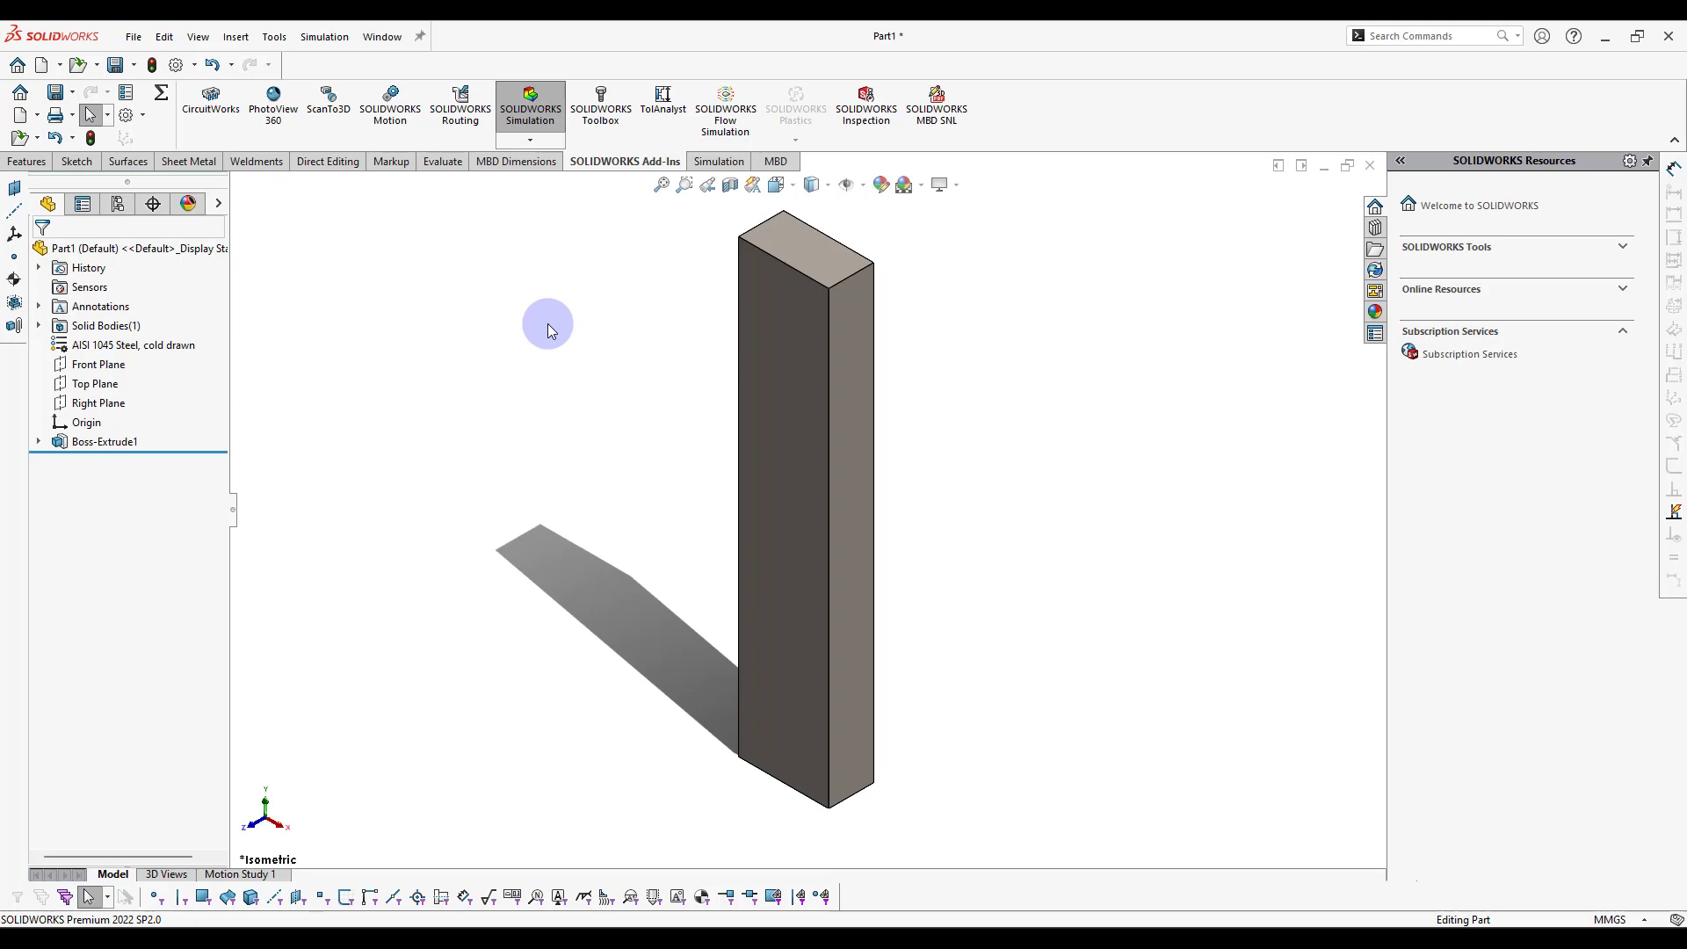
Step: Start saving the part and enter Cam Follower as its file name
key("ctrl+s")
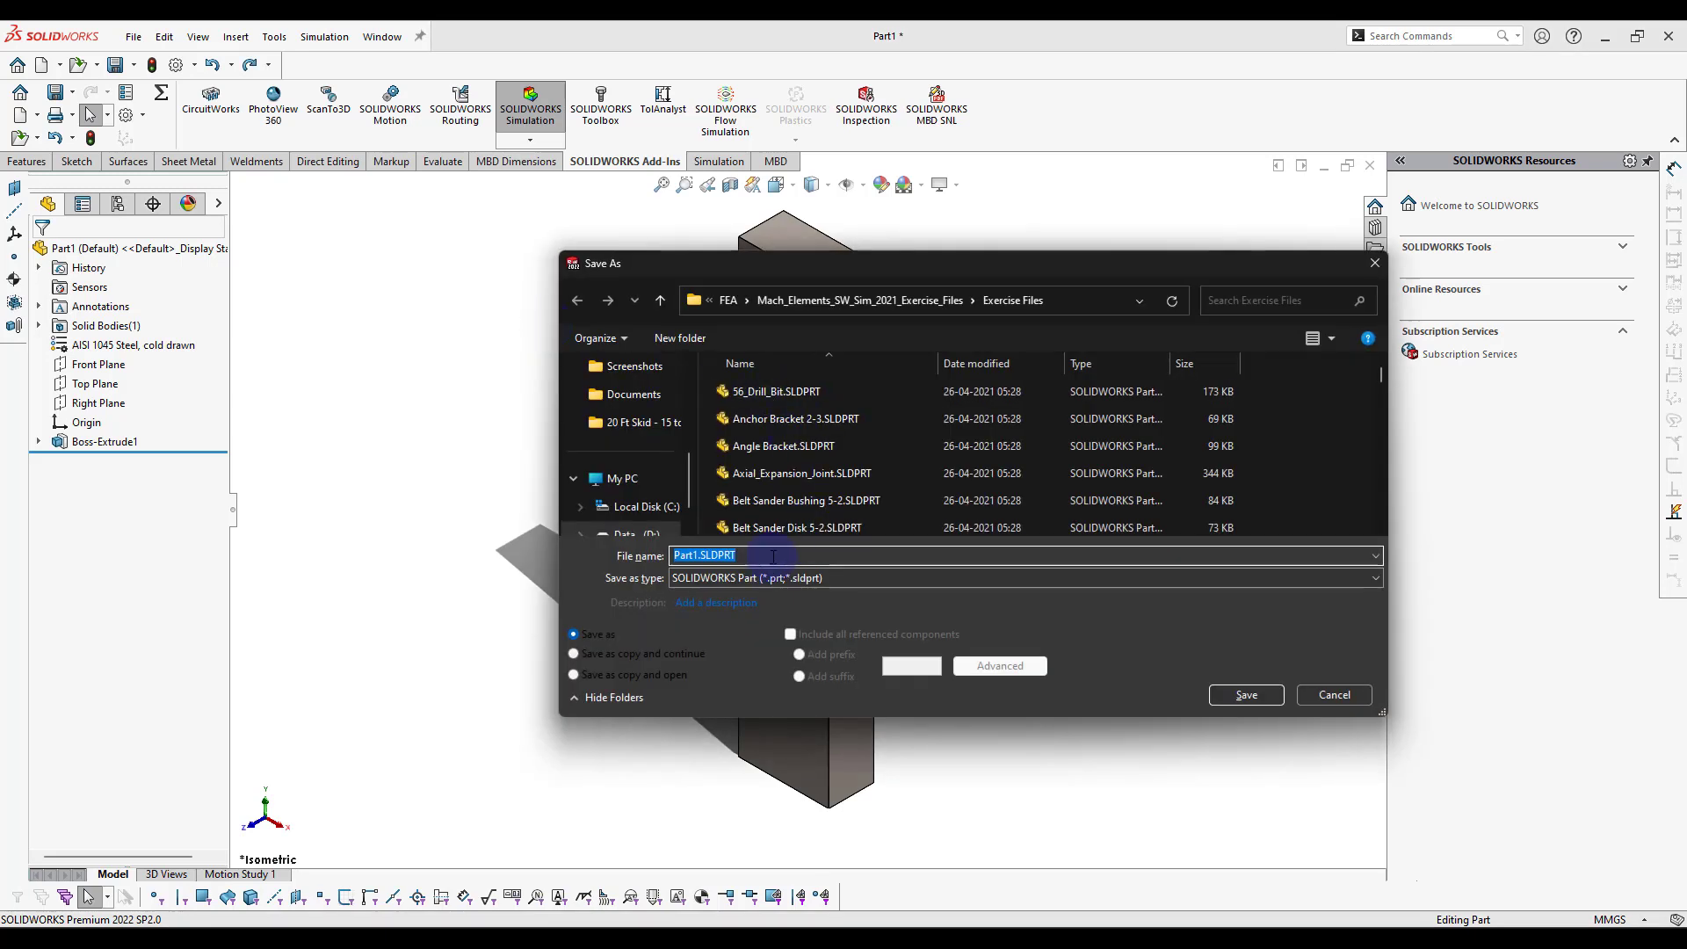
left_click_drag(789, 262, 433, 188)
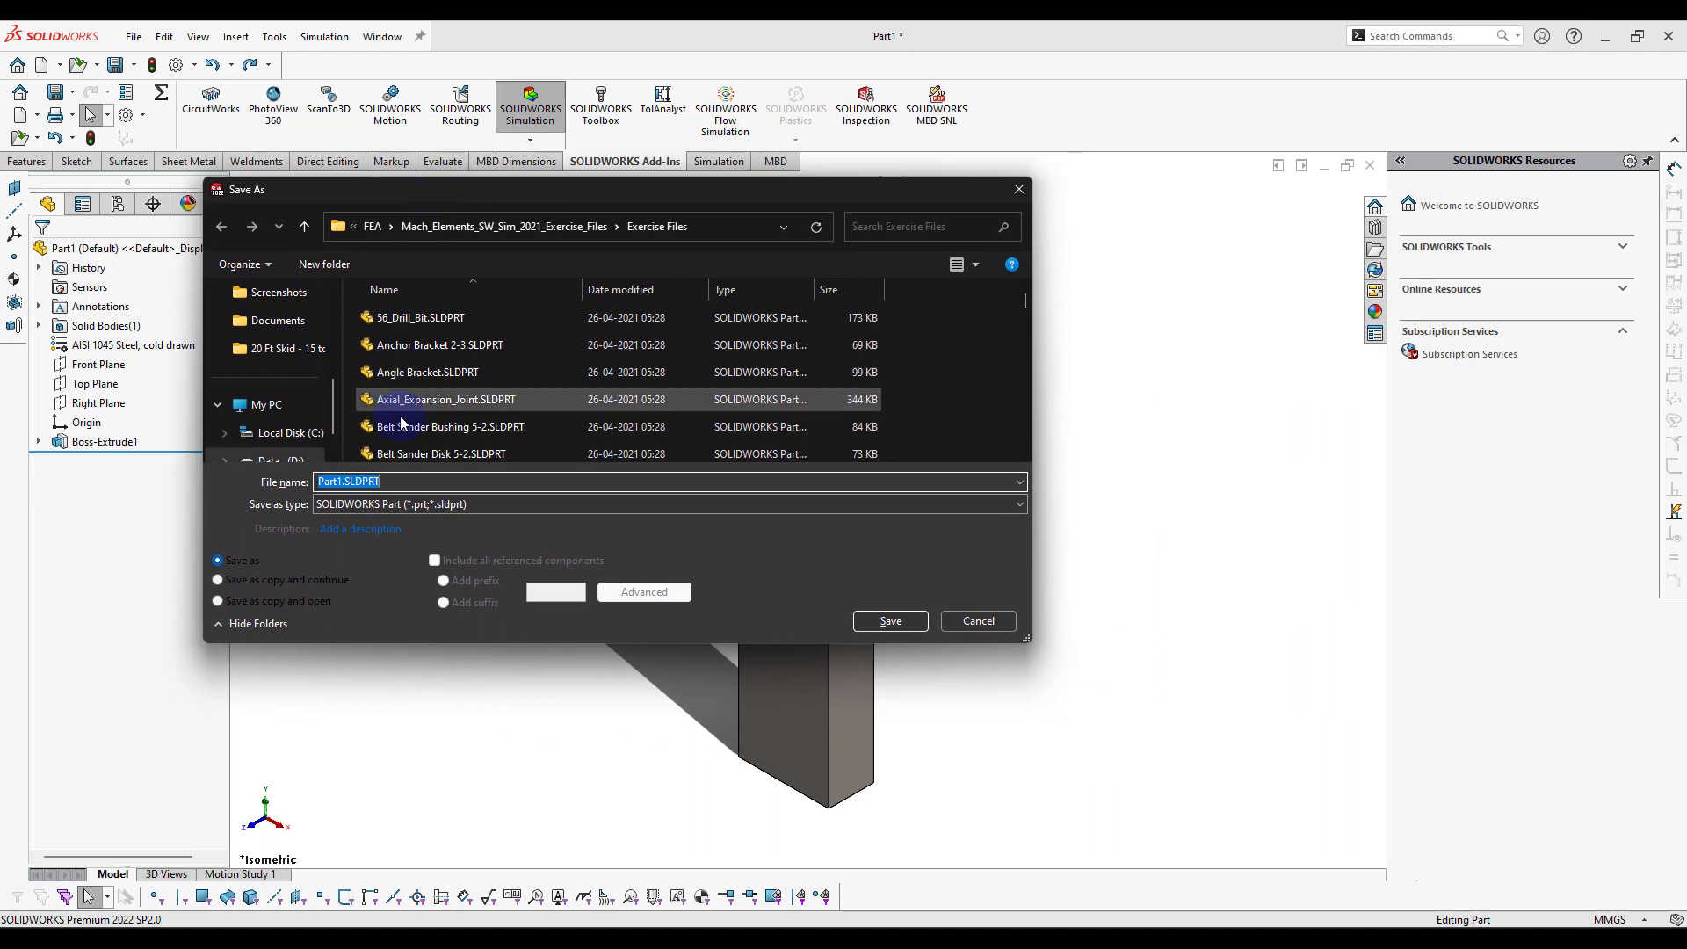
left_click(344, 484)
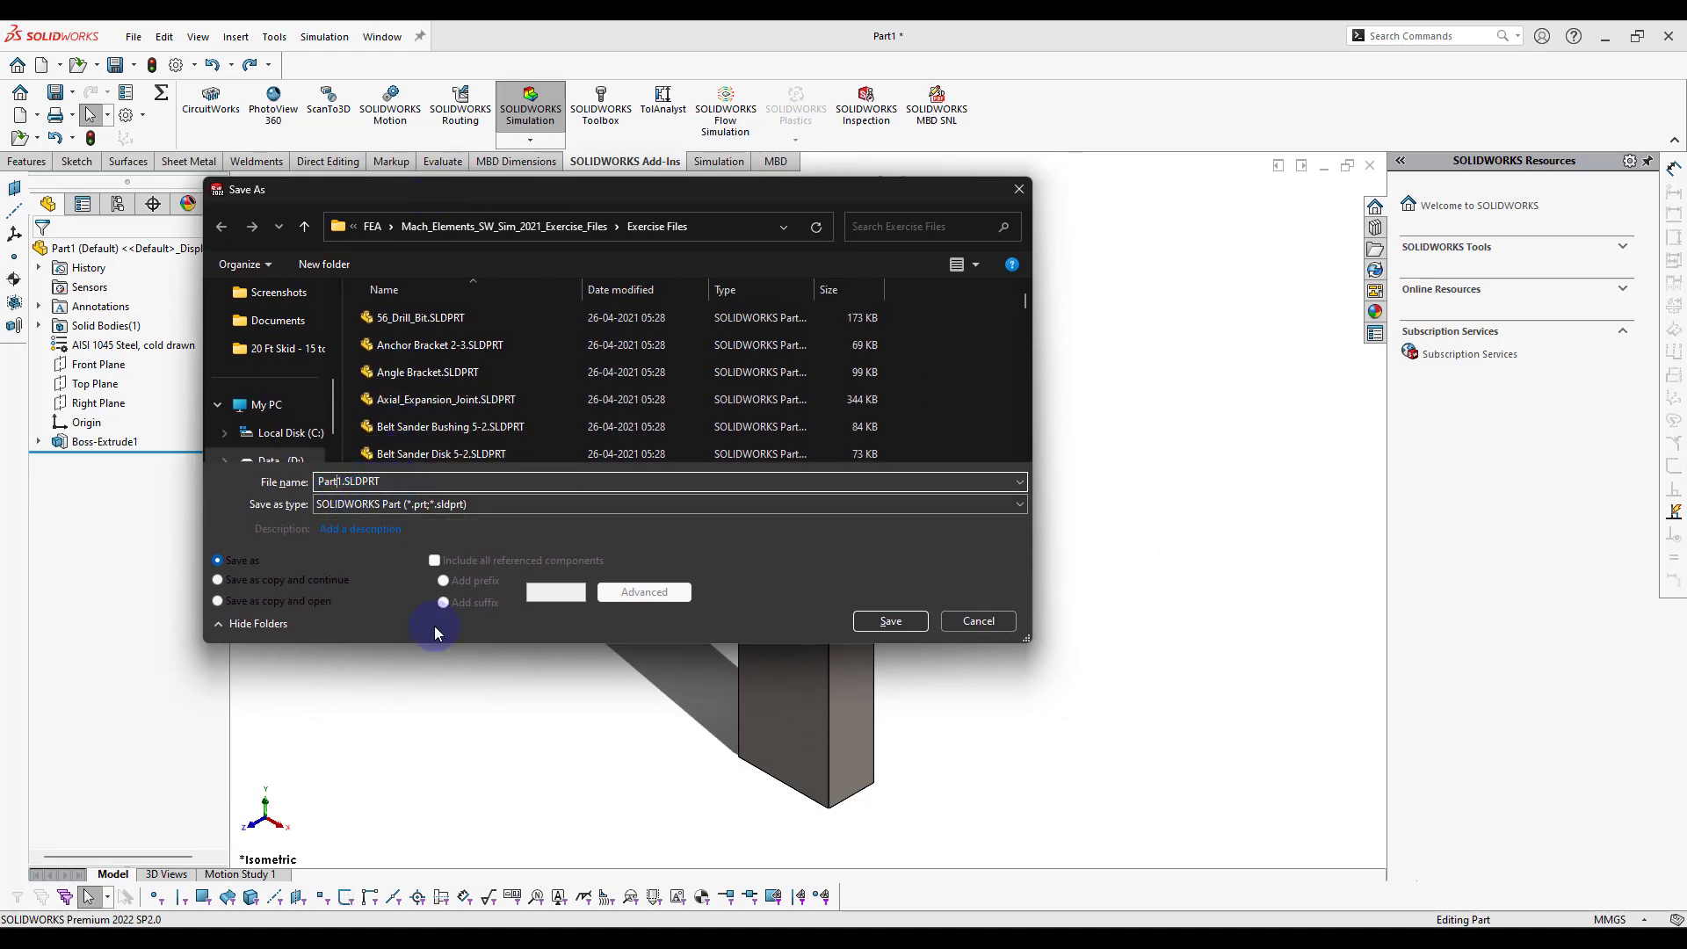
key("BackSpace")
key("BackSpace")
key("BackSpace")
key("BackSpace")
key("BackSpace")
type("Cam Follower")
Step: Choose the Practice Files folder inside FEA as the destination and save the part there
scroll(489, 371, "down", 4)
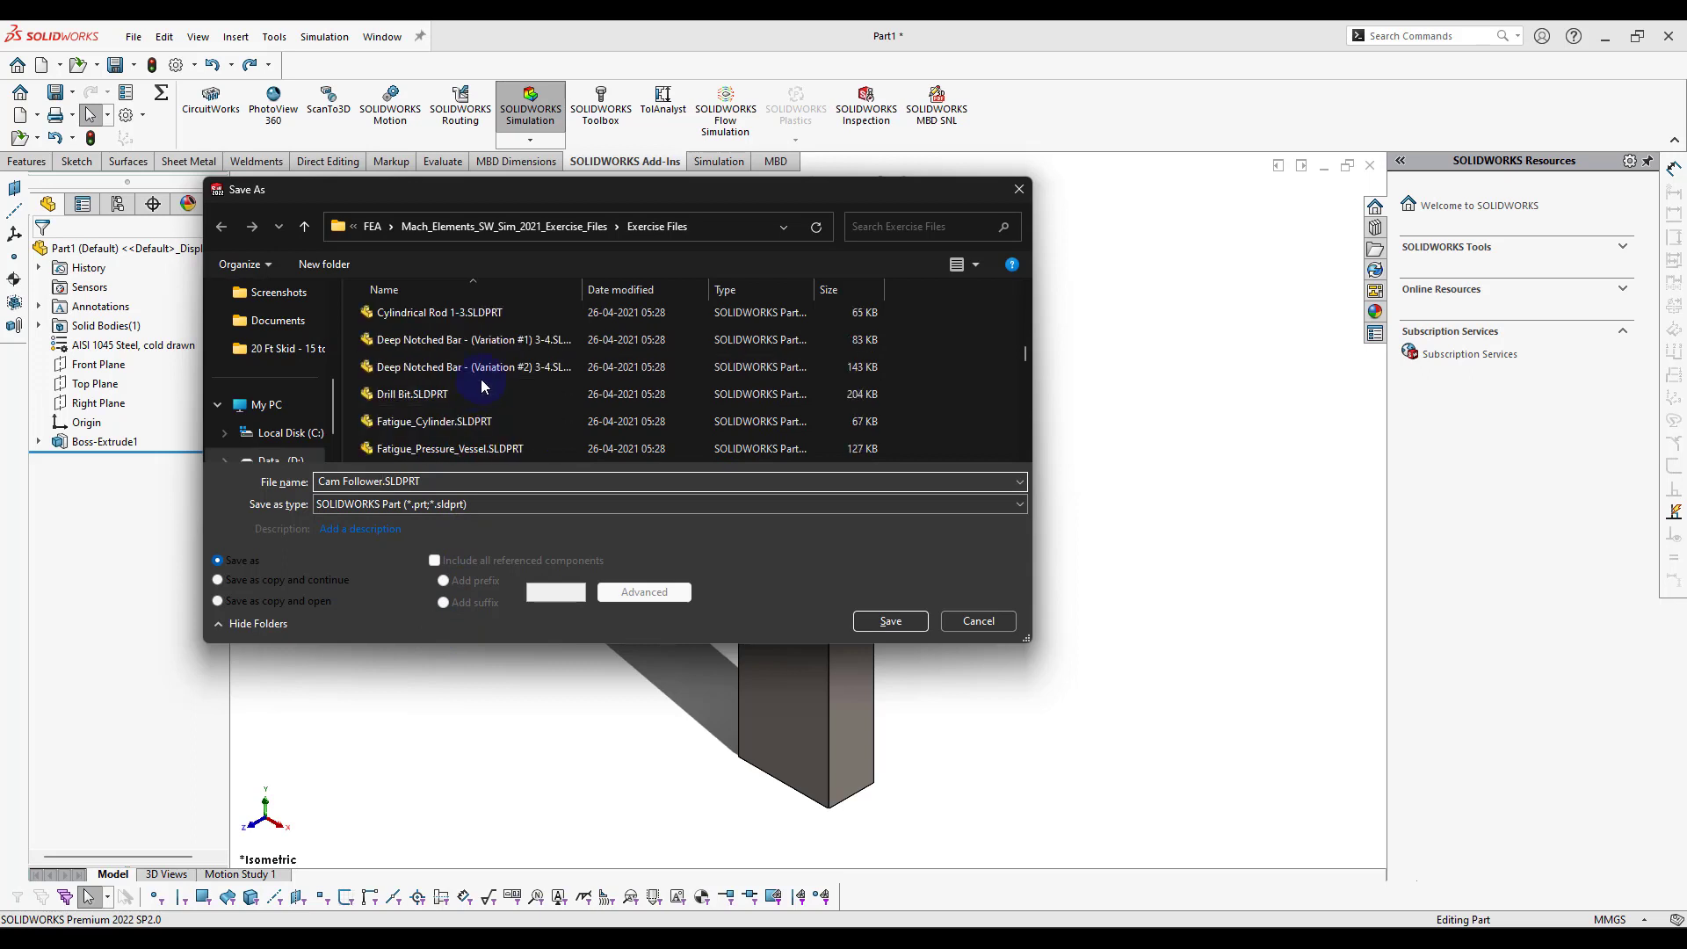
left_click(305, 227)
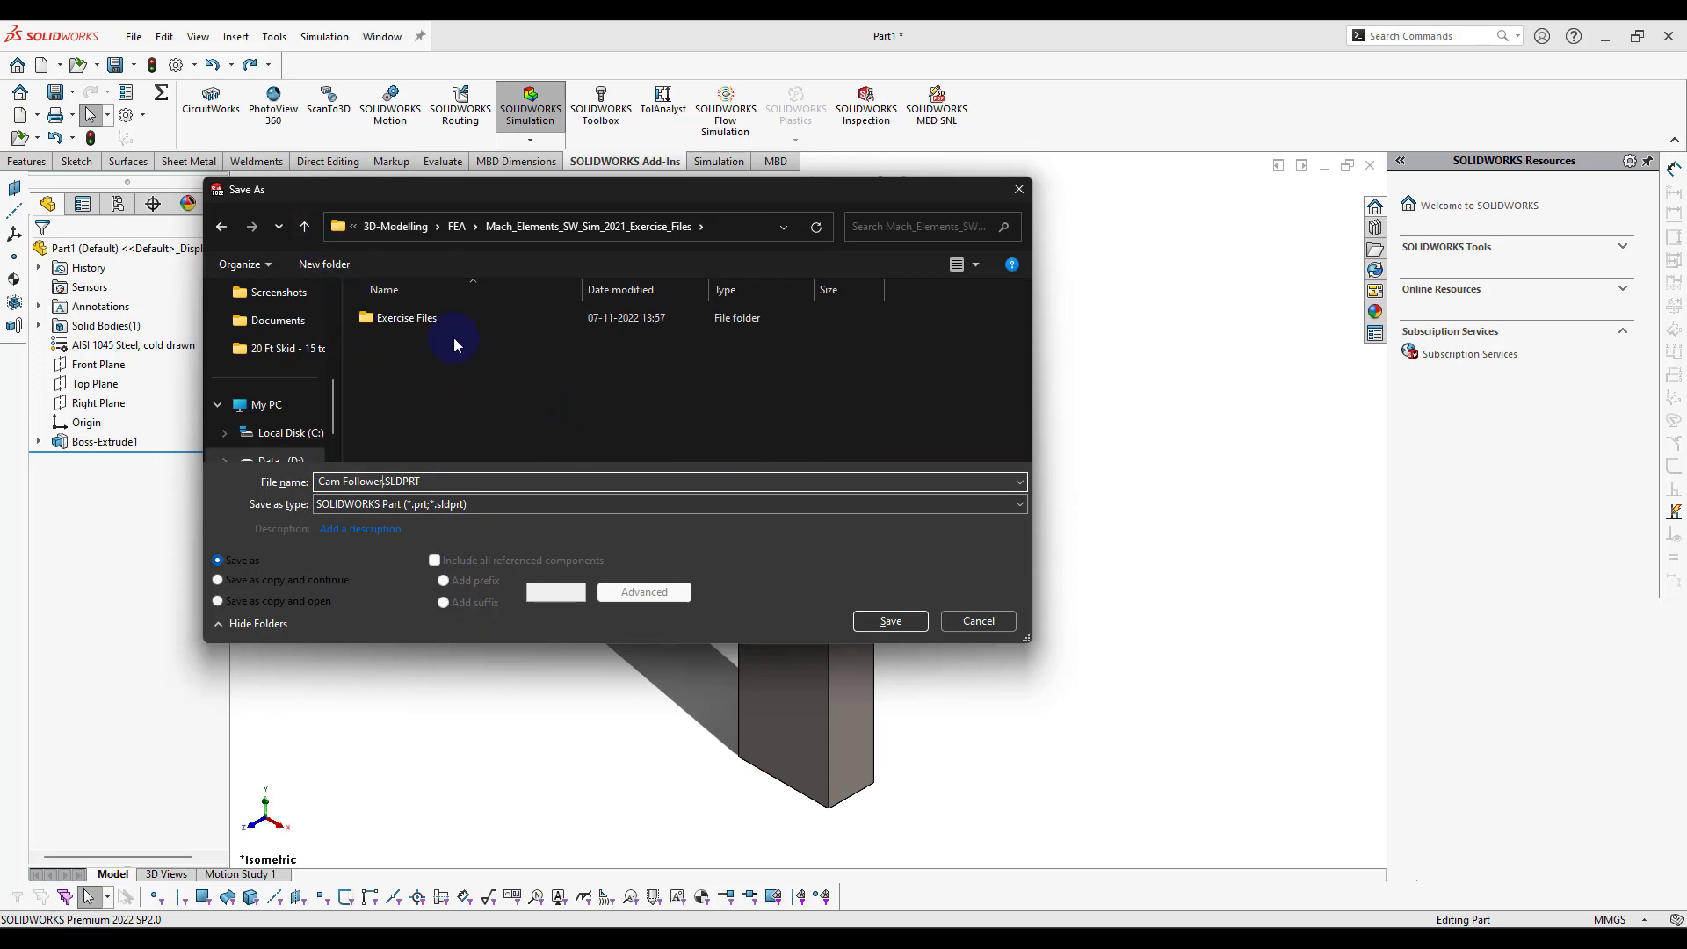
left_click(303, 227)
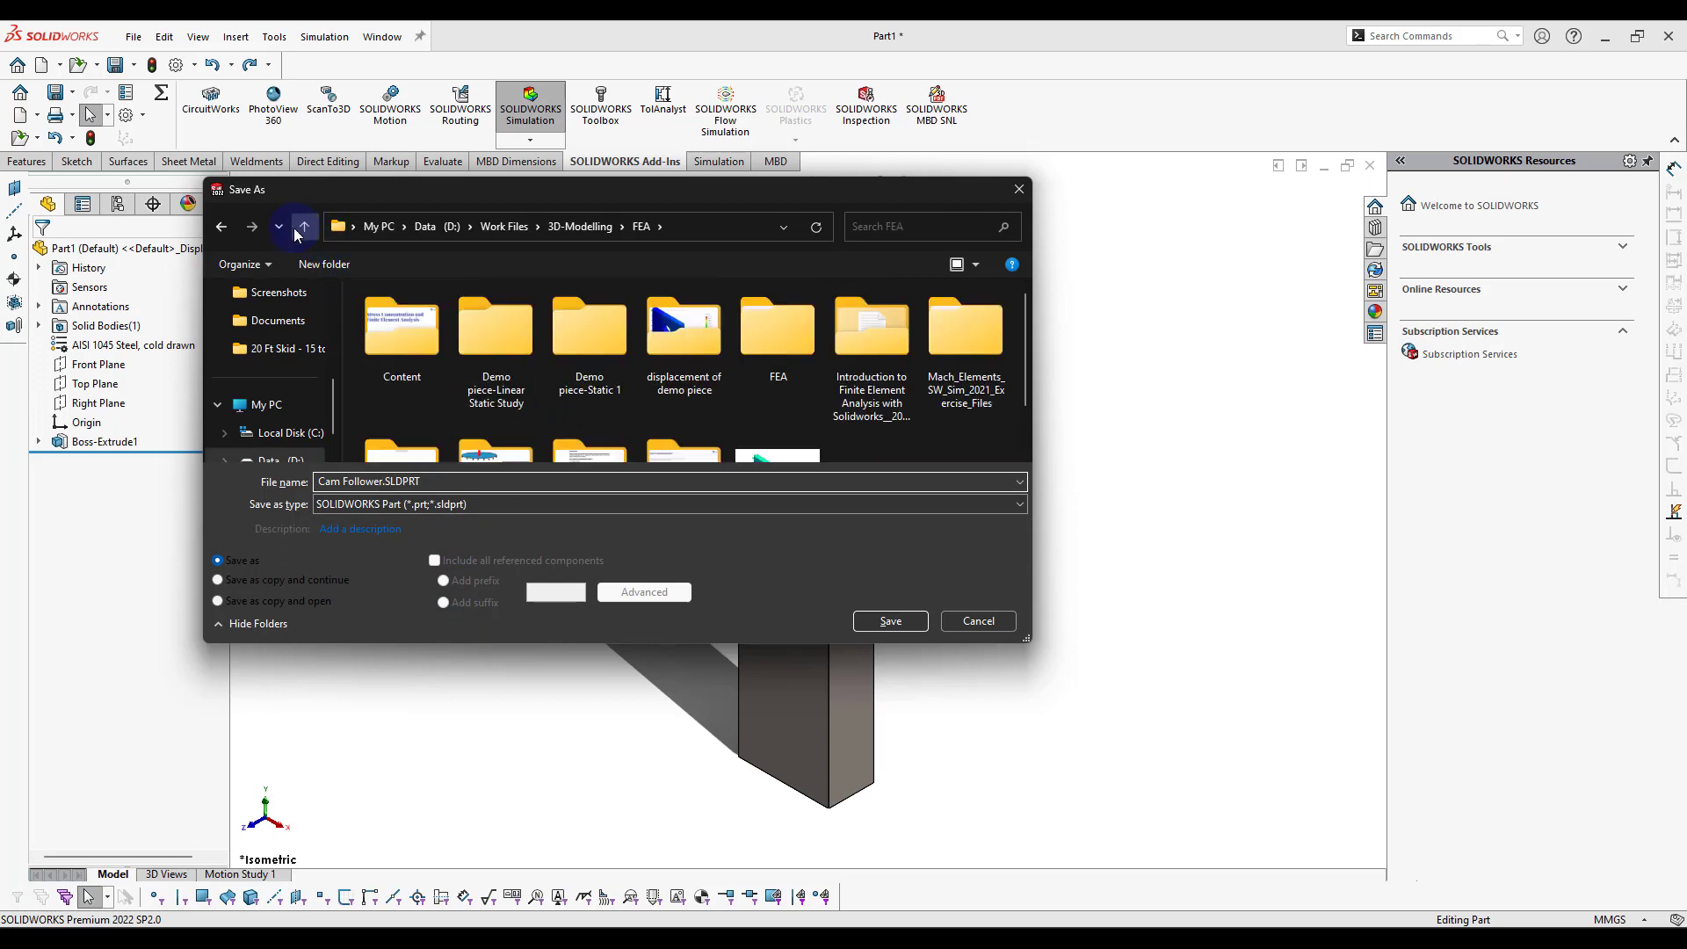
scroll(606, 397, "down", 1)
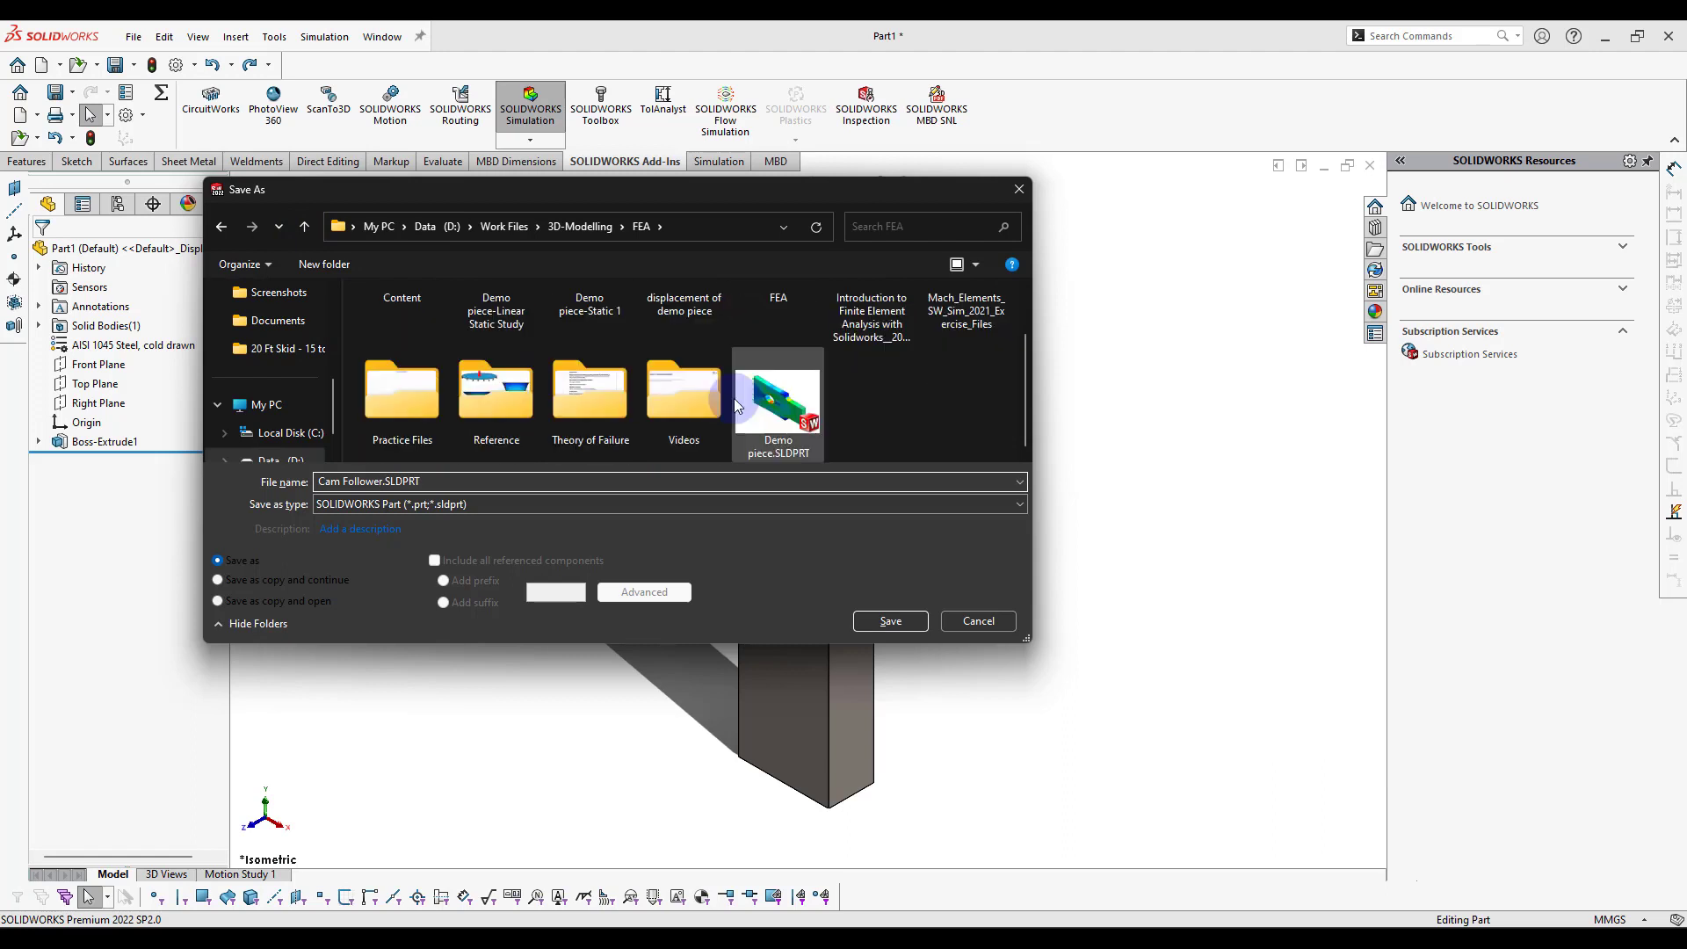
scroll(696, 414, "up", 1)
scroll(508, 404, "down", 1)
left_click(408, 394)
double_click(408, 393)
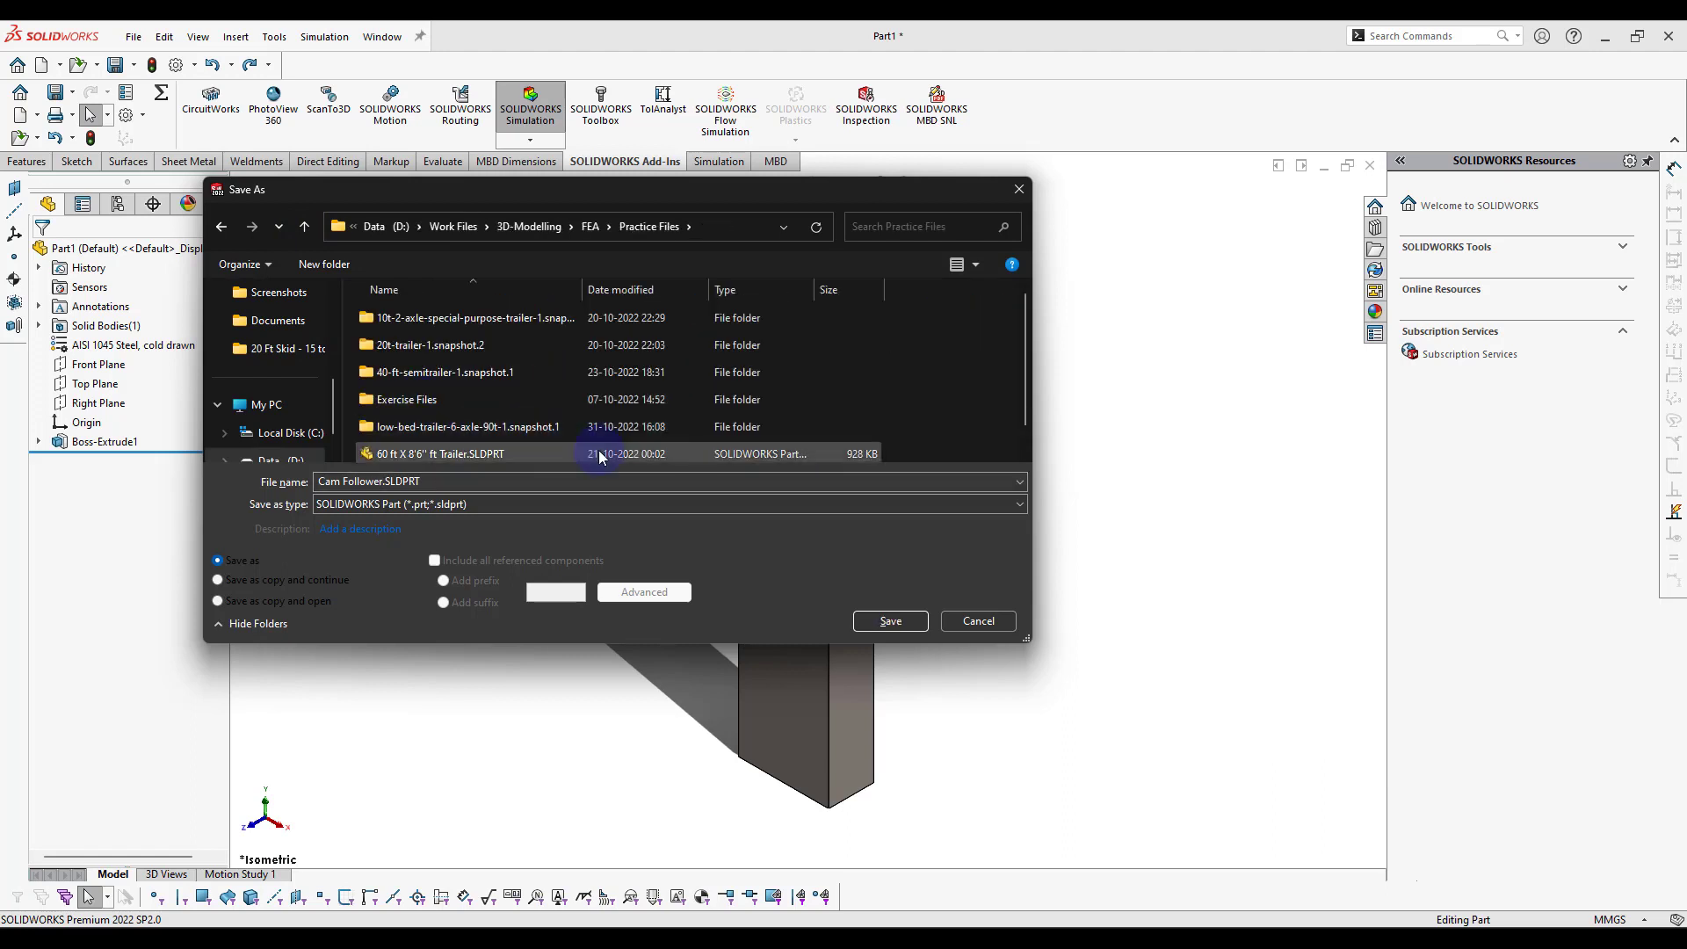
left_click(890, 621)
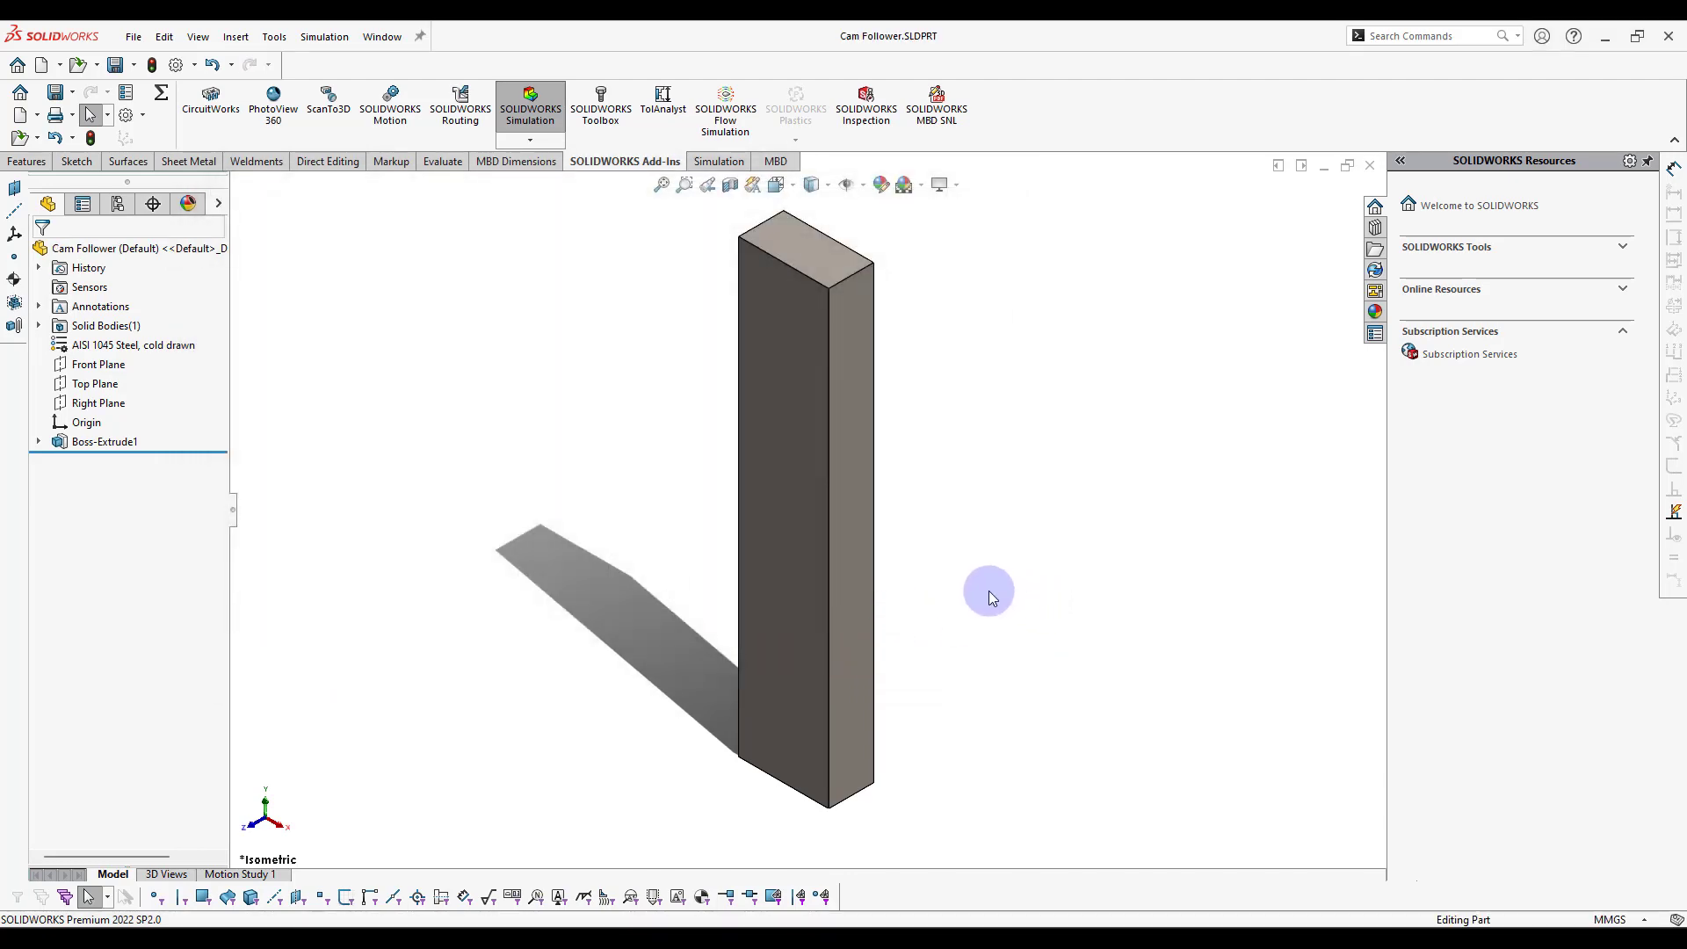
Step: Create a new static simulation study named "cam follower stress analysis"
left_click(717, 161)
left_click(194, 106)
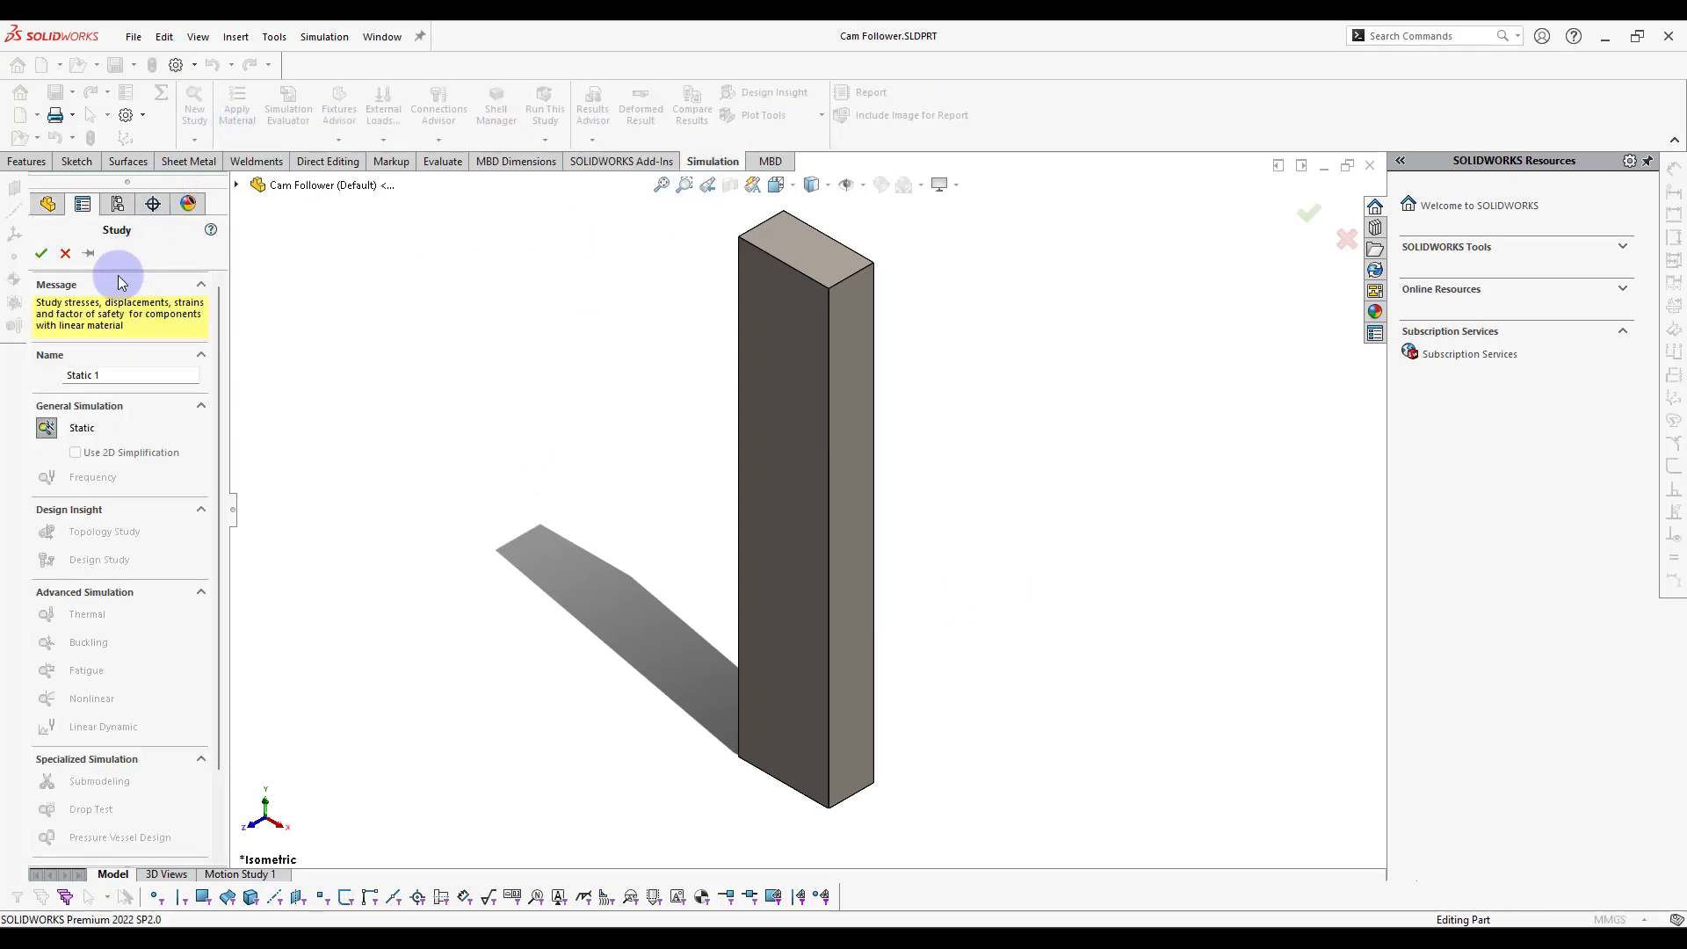
triple_click(69, 376)
type("cam f")
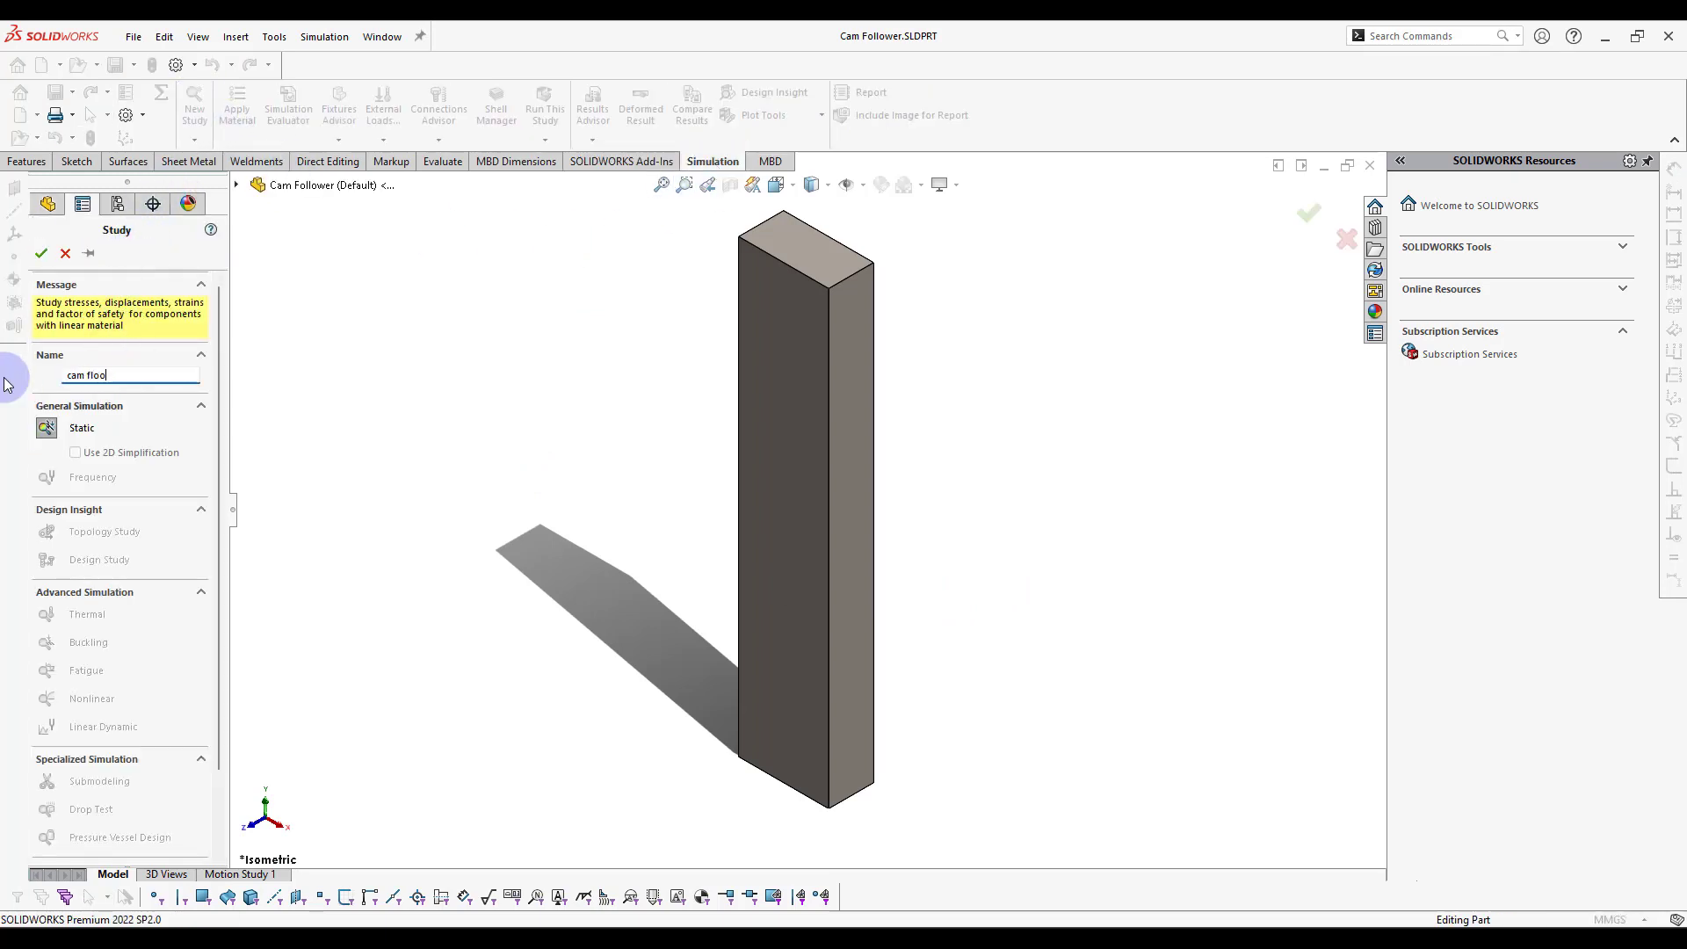
type("ollower stress analysis")
left_click(40, 253)
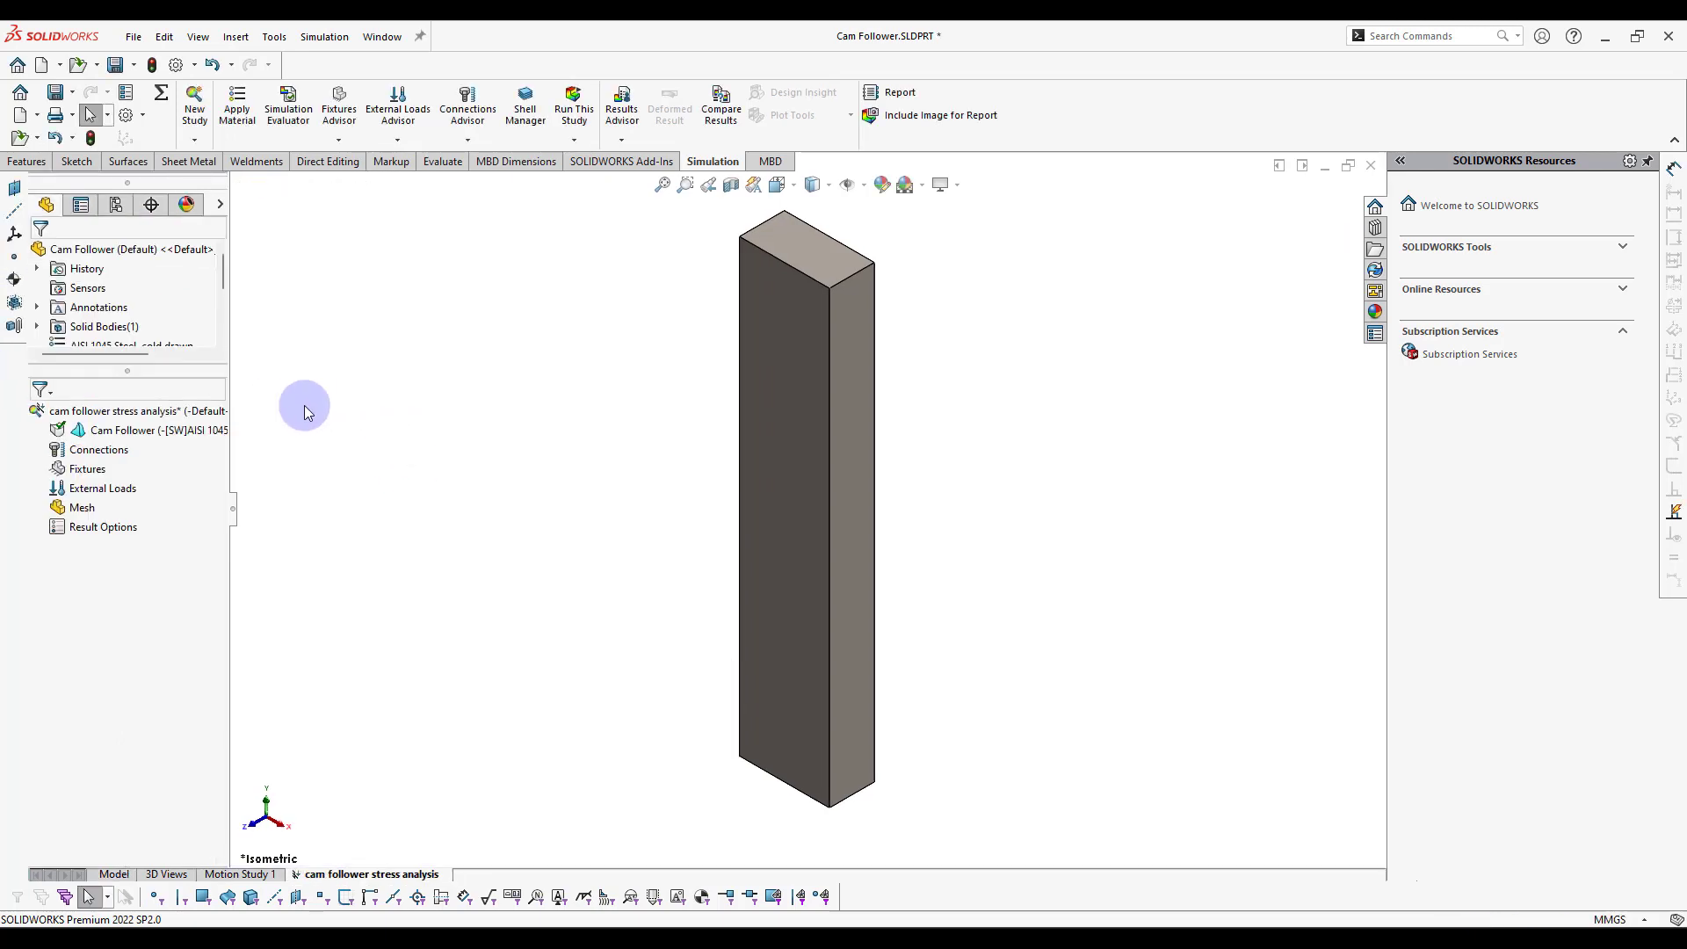
Step: Apply AISI 1045 Steel, cold drawn, to the Cam Follower body in the study
right_click(180, 428)
left_click(273, 438)
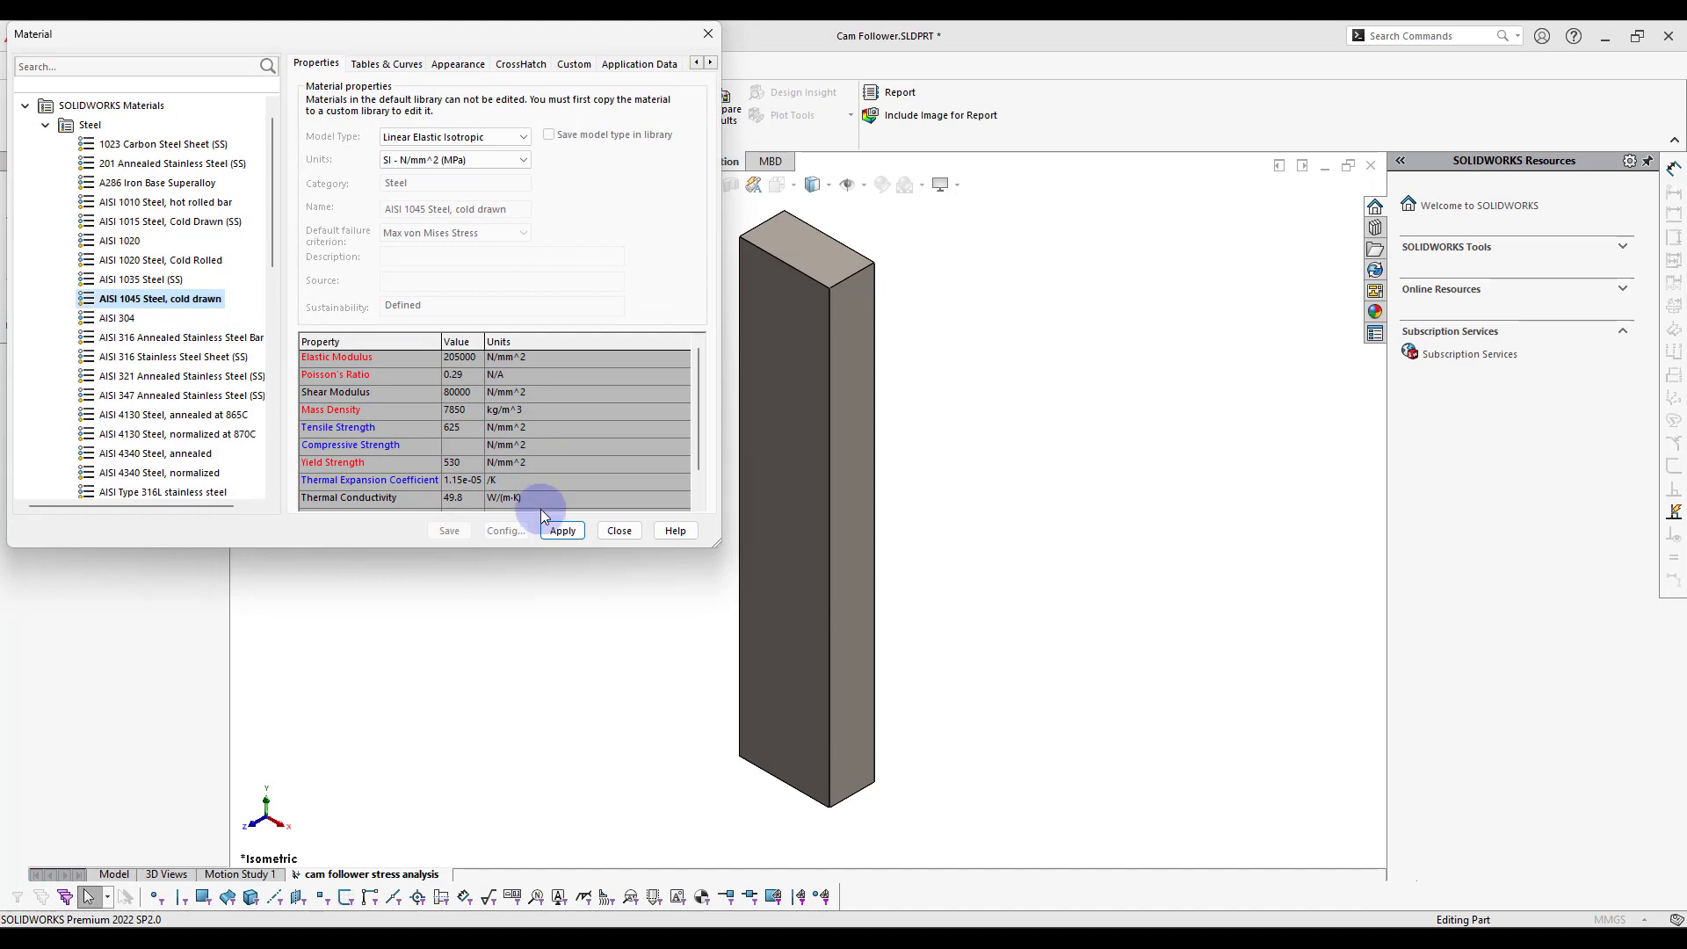
left_click(563, 530)
left_click(619, 531)
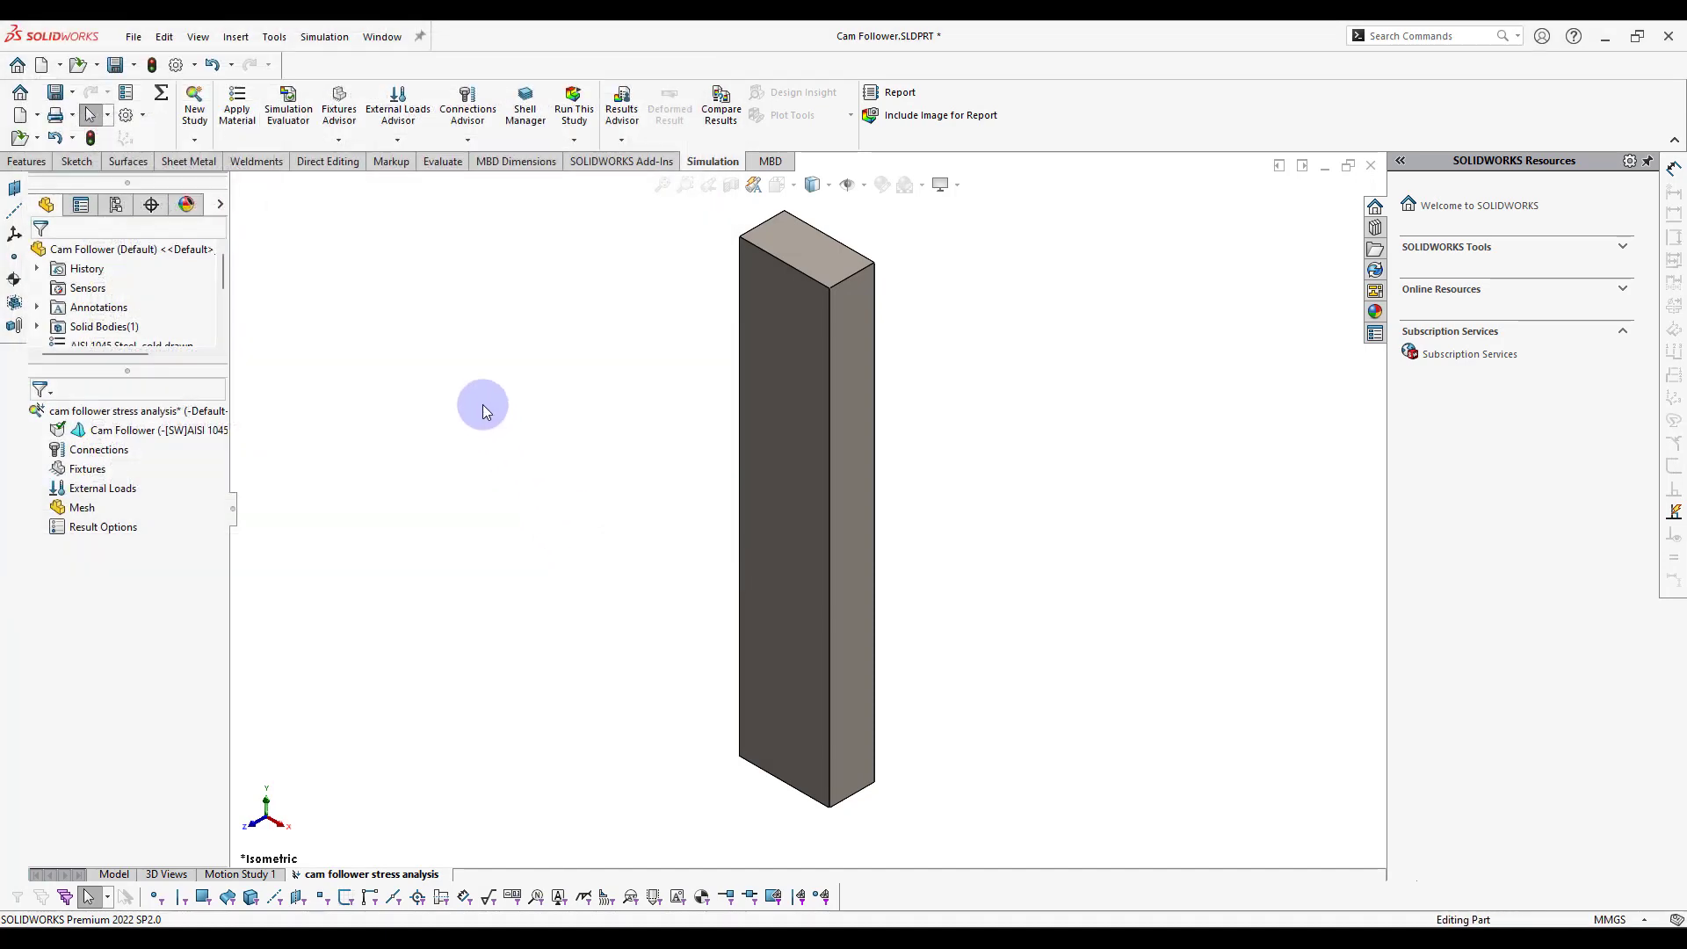
Step: Add a Fixed Geometry fixture to the top face of the bar
right_click(98, 474)
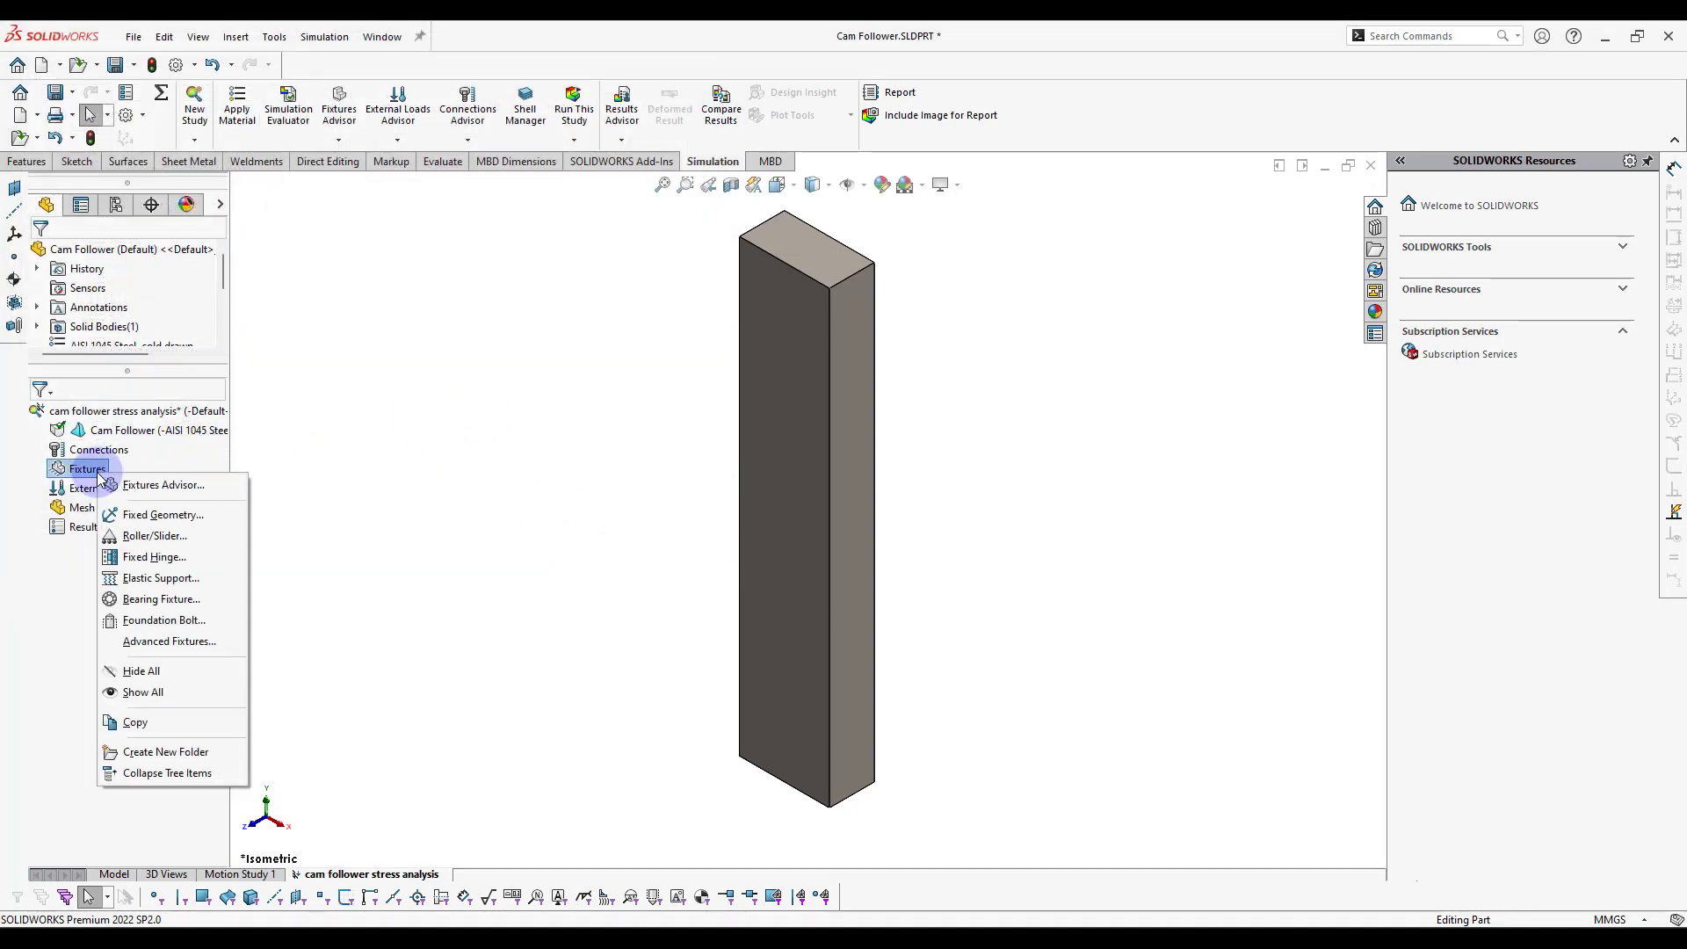
left_click(141, 515)
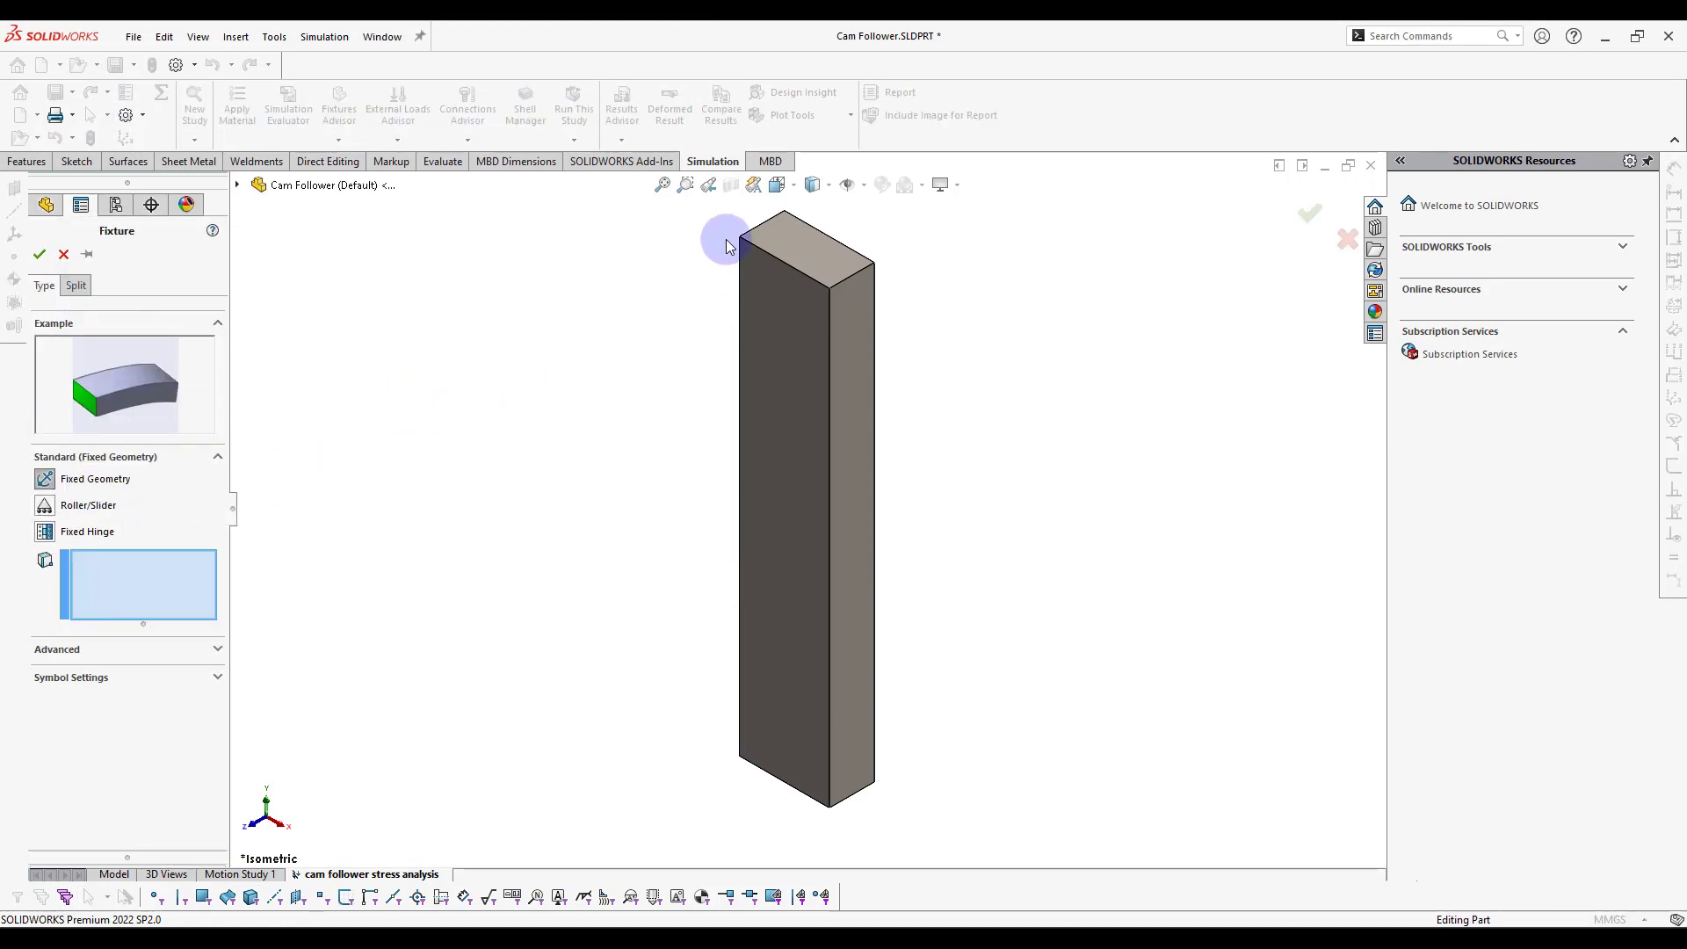
left_click(800, 253)
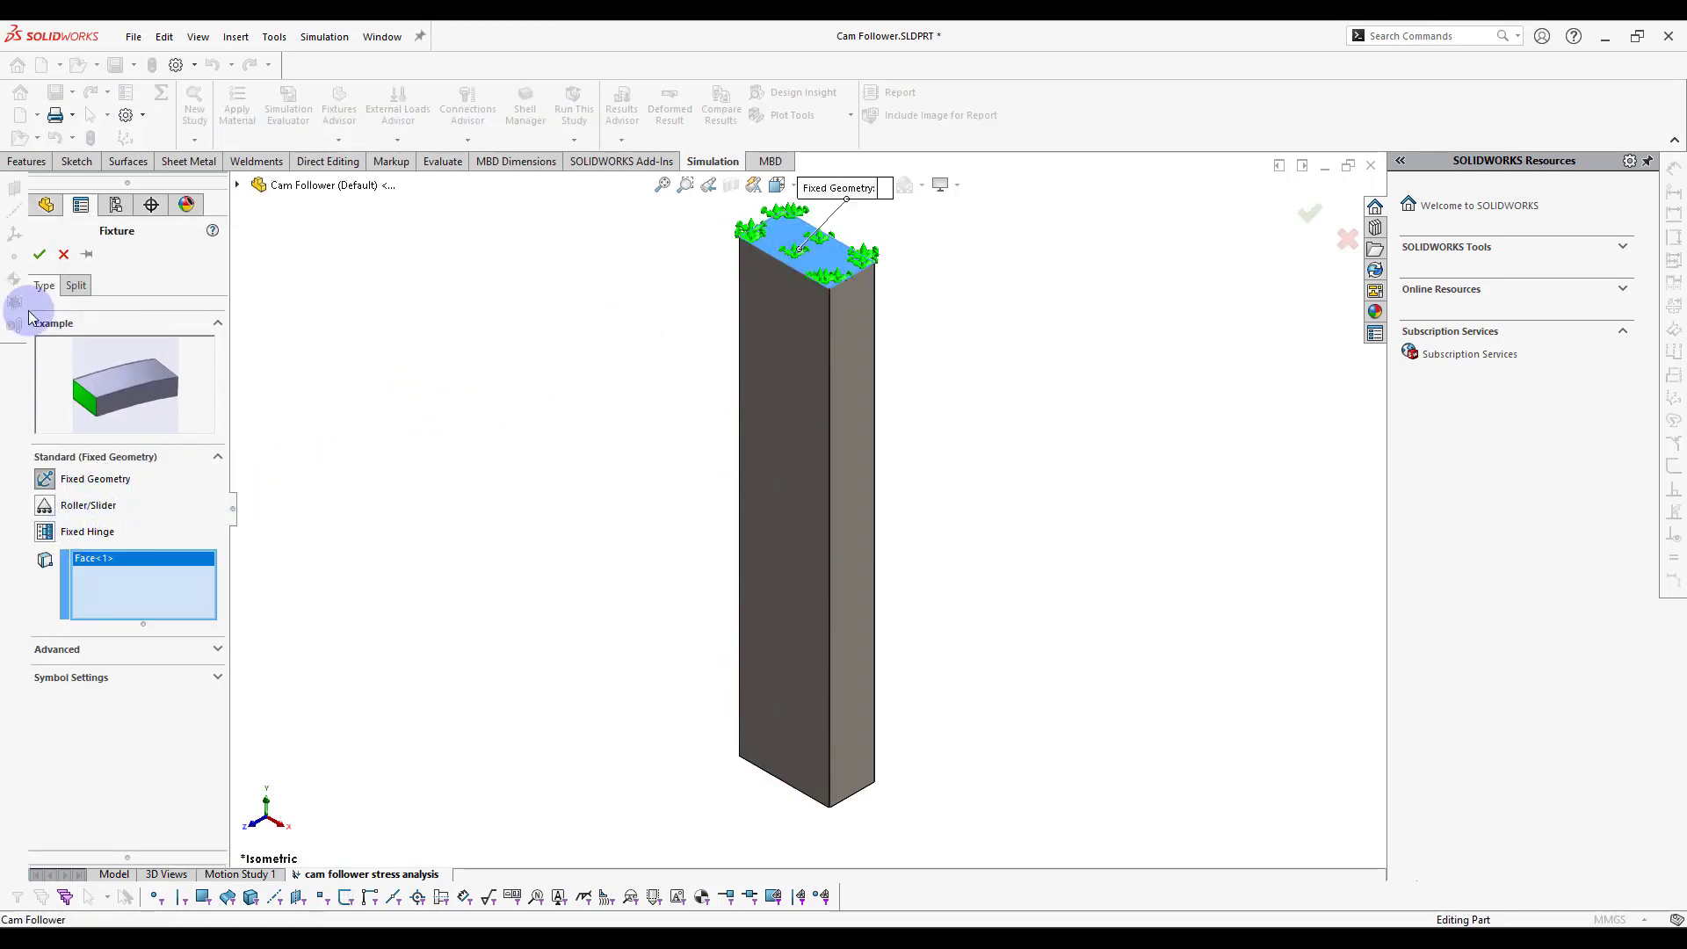
left_click(39, 254)
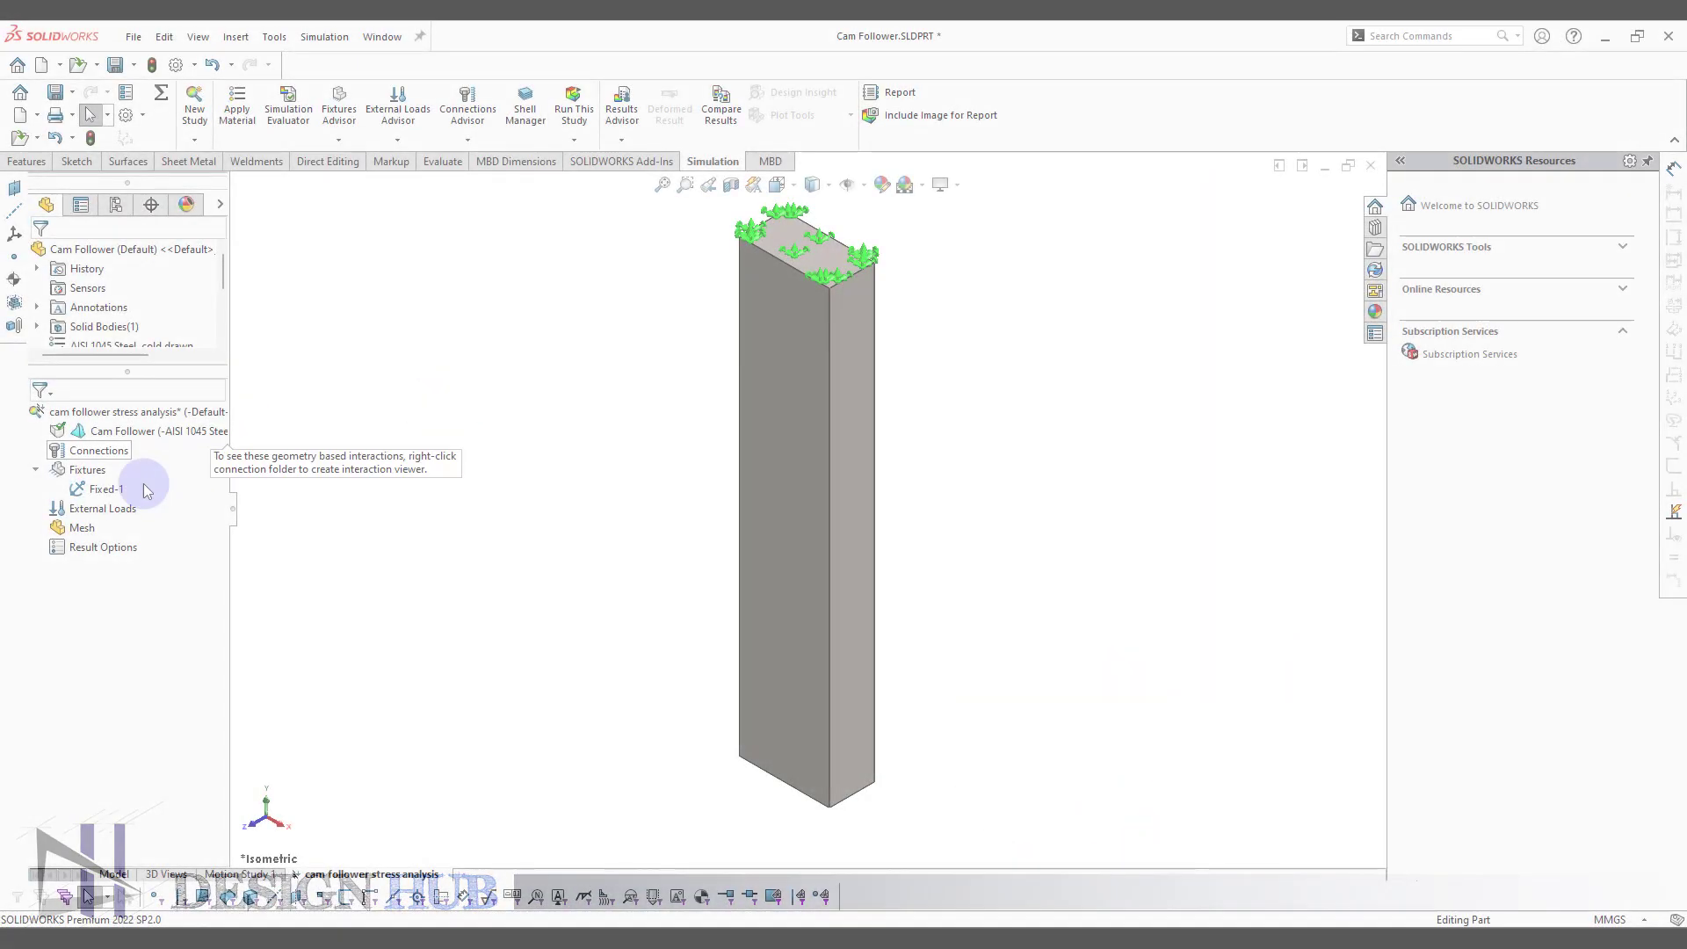
Step: Begin defining a new Force load among the study's external loads
right_click(99, 508)
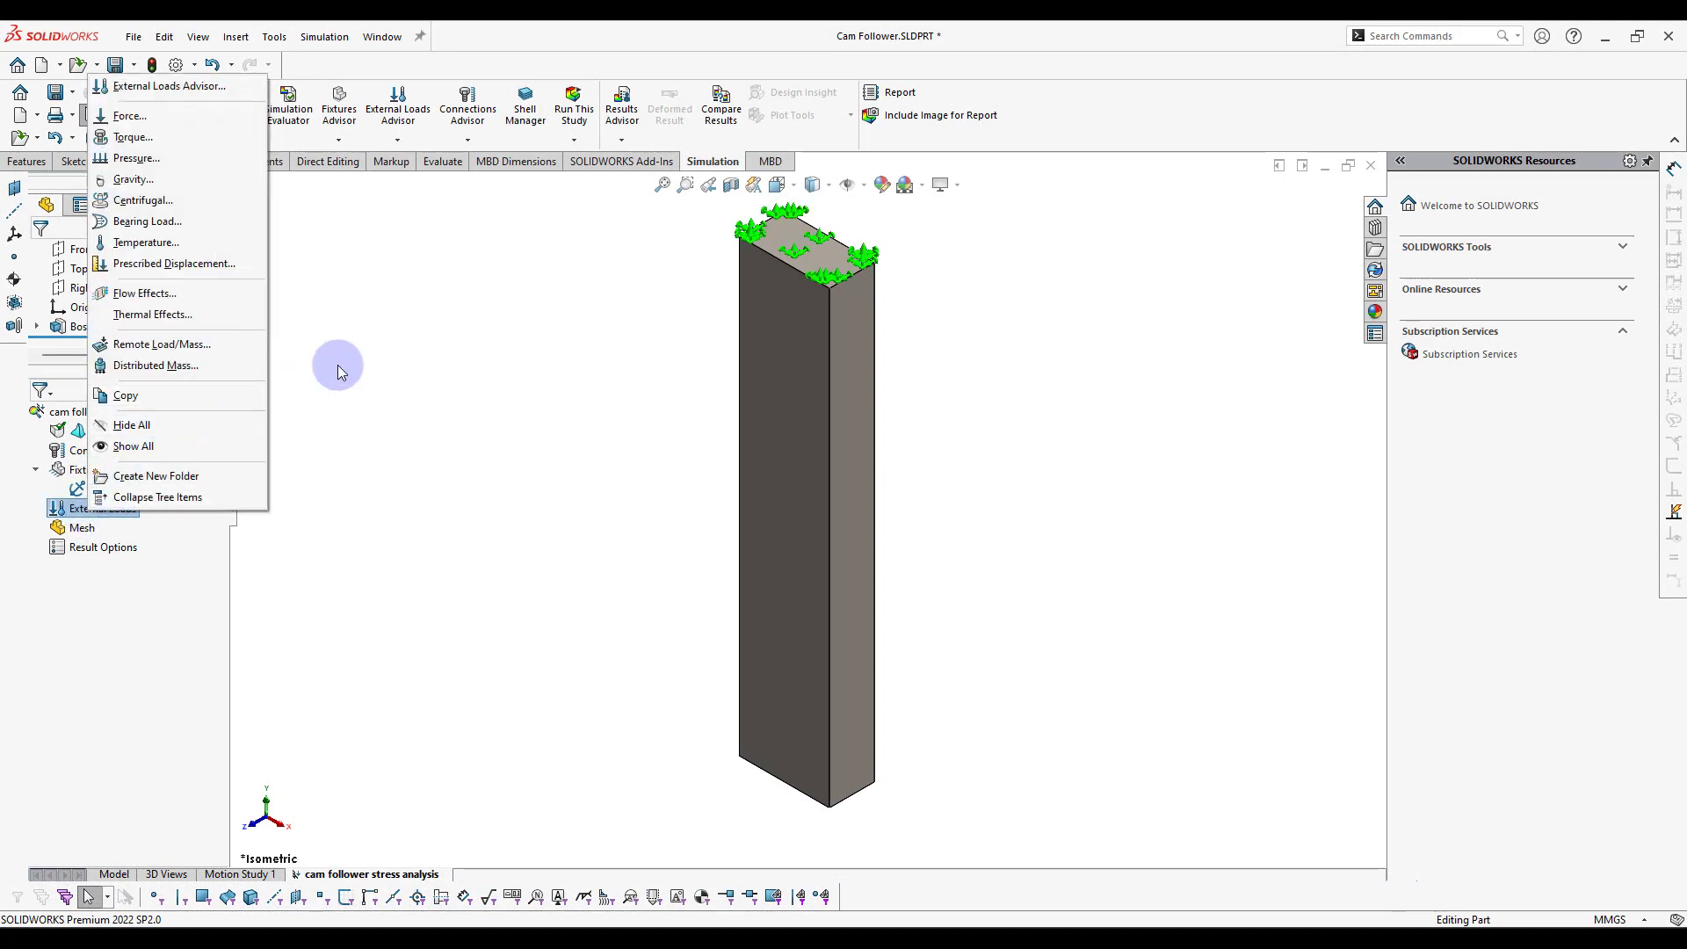
left_click(337, 365)
middle_click_drag(573, 531, 602, 200)
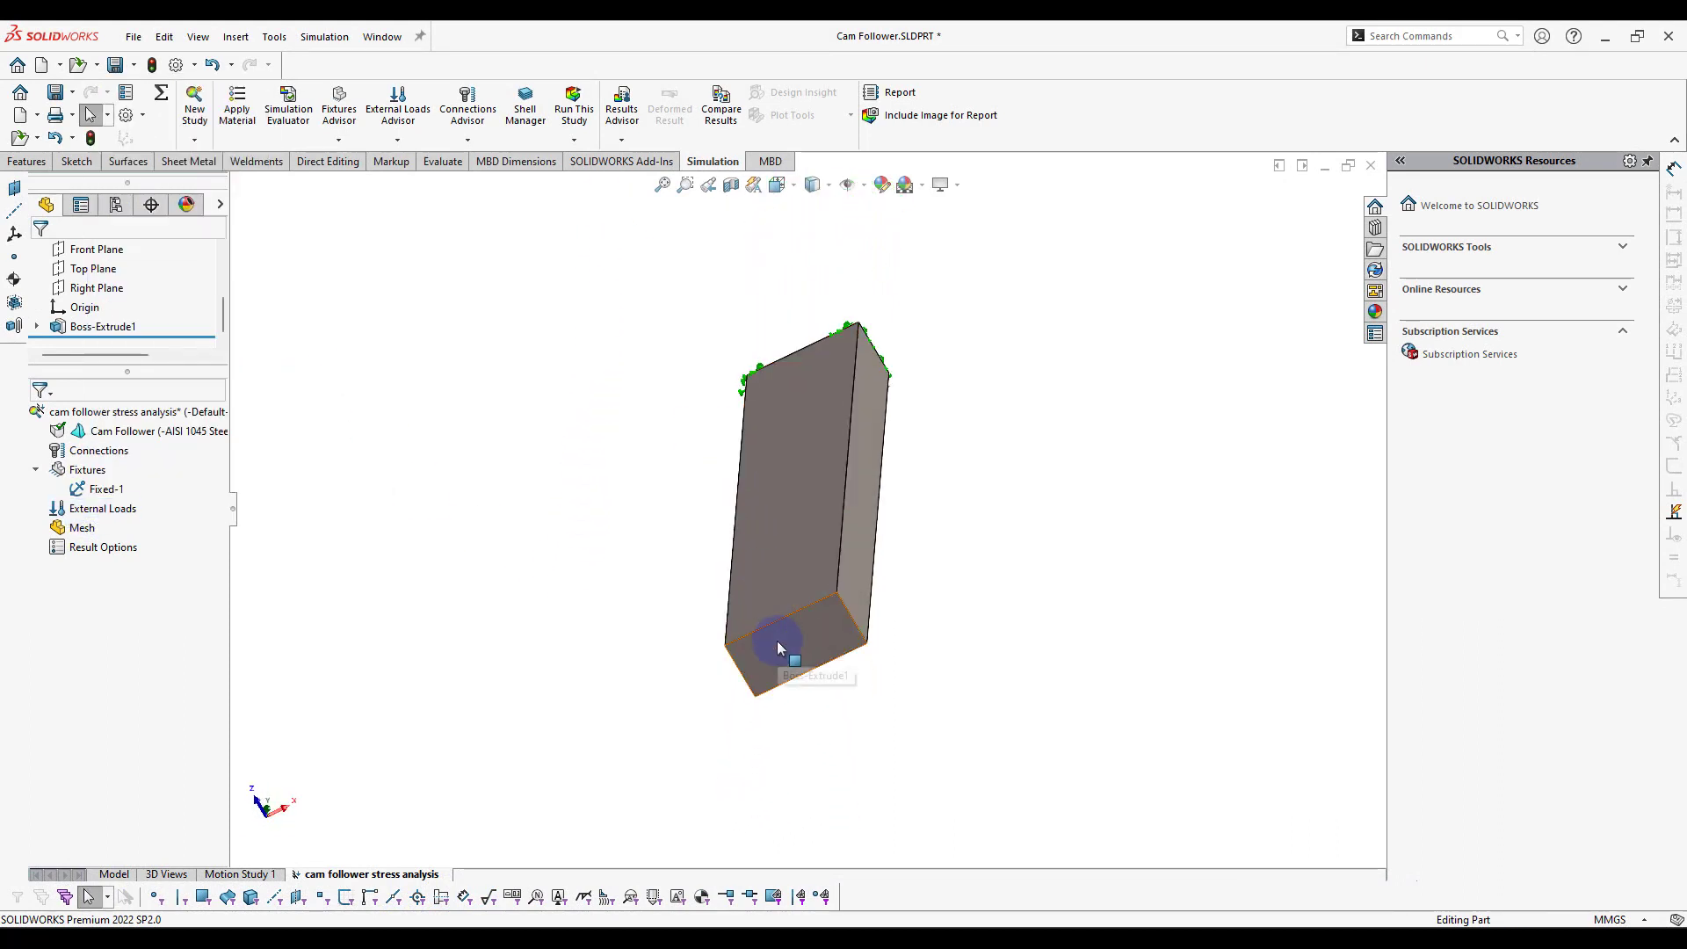
left_click(99, 510)
right_click(97, 512)
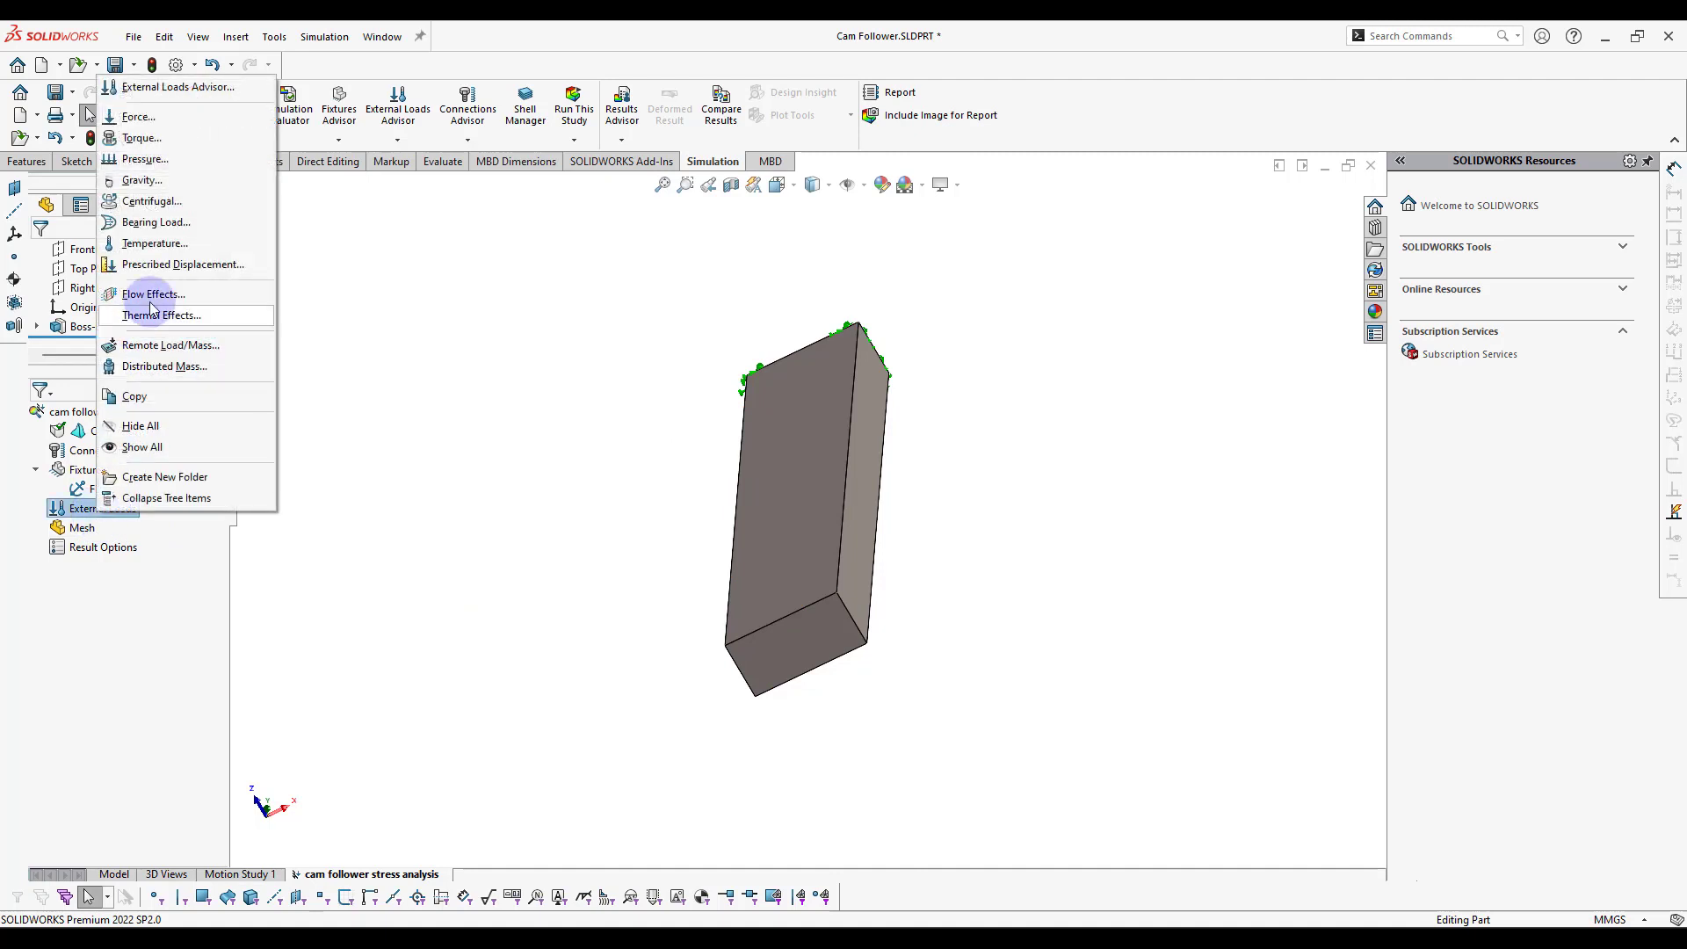
left_click(398, 390)
left_click(115, 511)
right_click(109, 489)
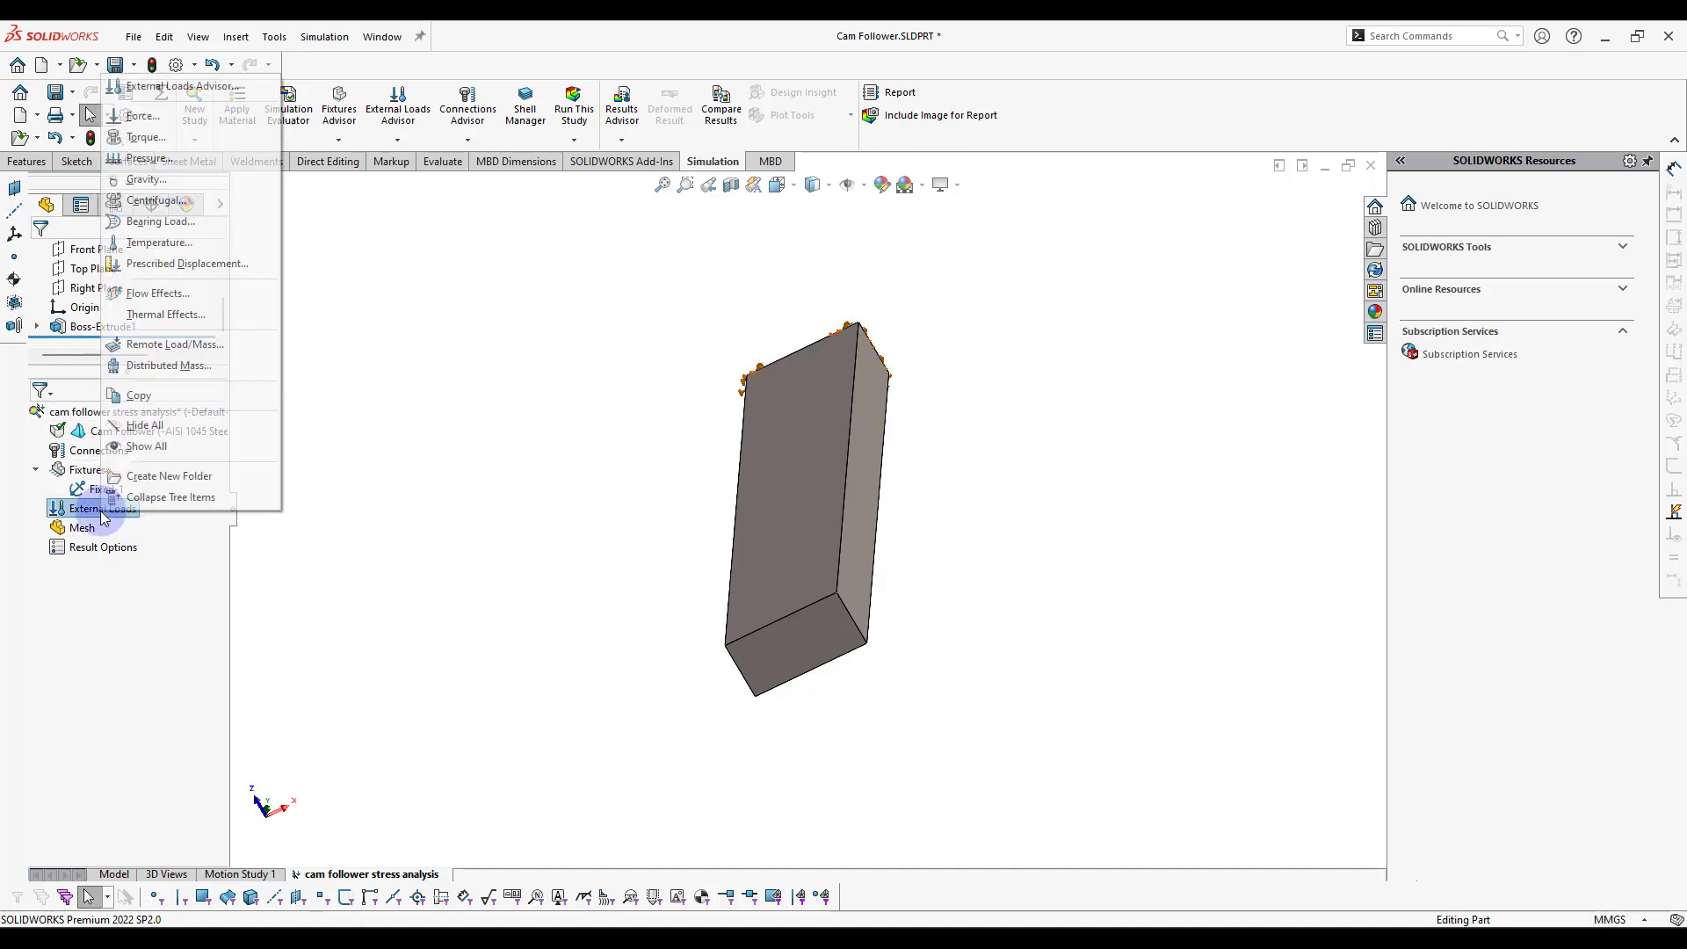
left_click(636, 517)
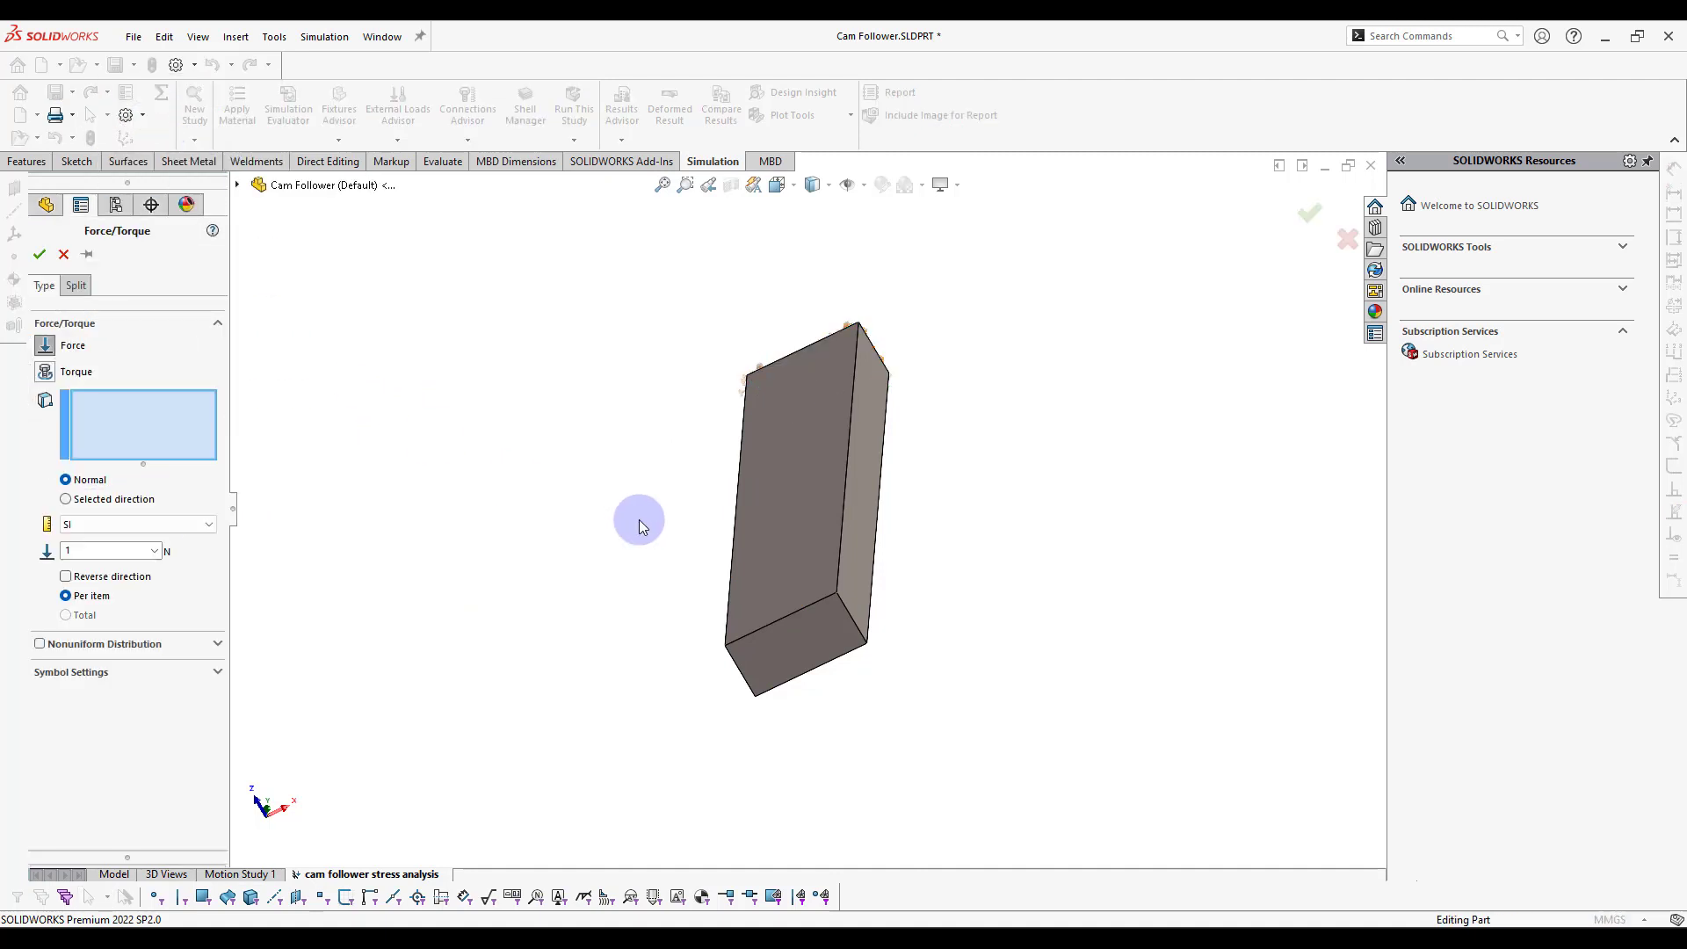
Step: Create a split sketch on the bar's bottom face for the force and hide the reference planes
left_click(89, 283)
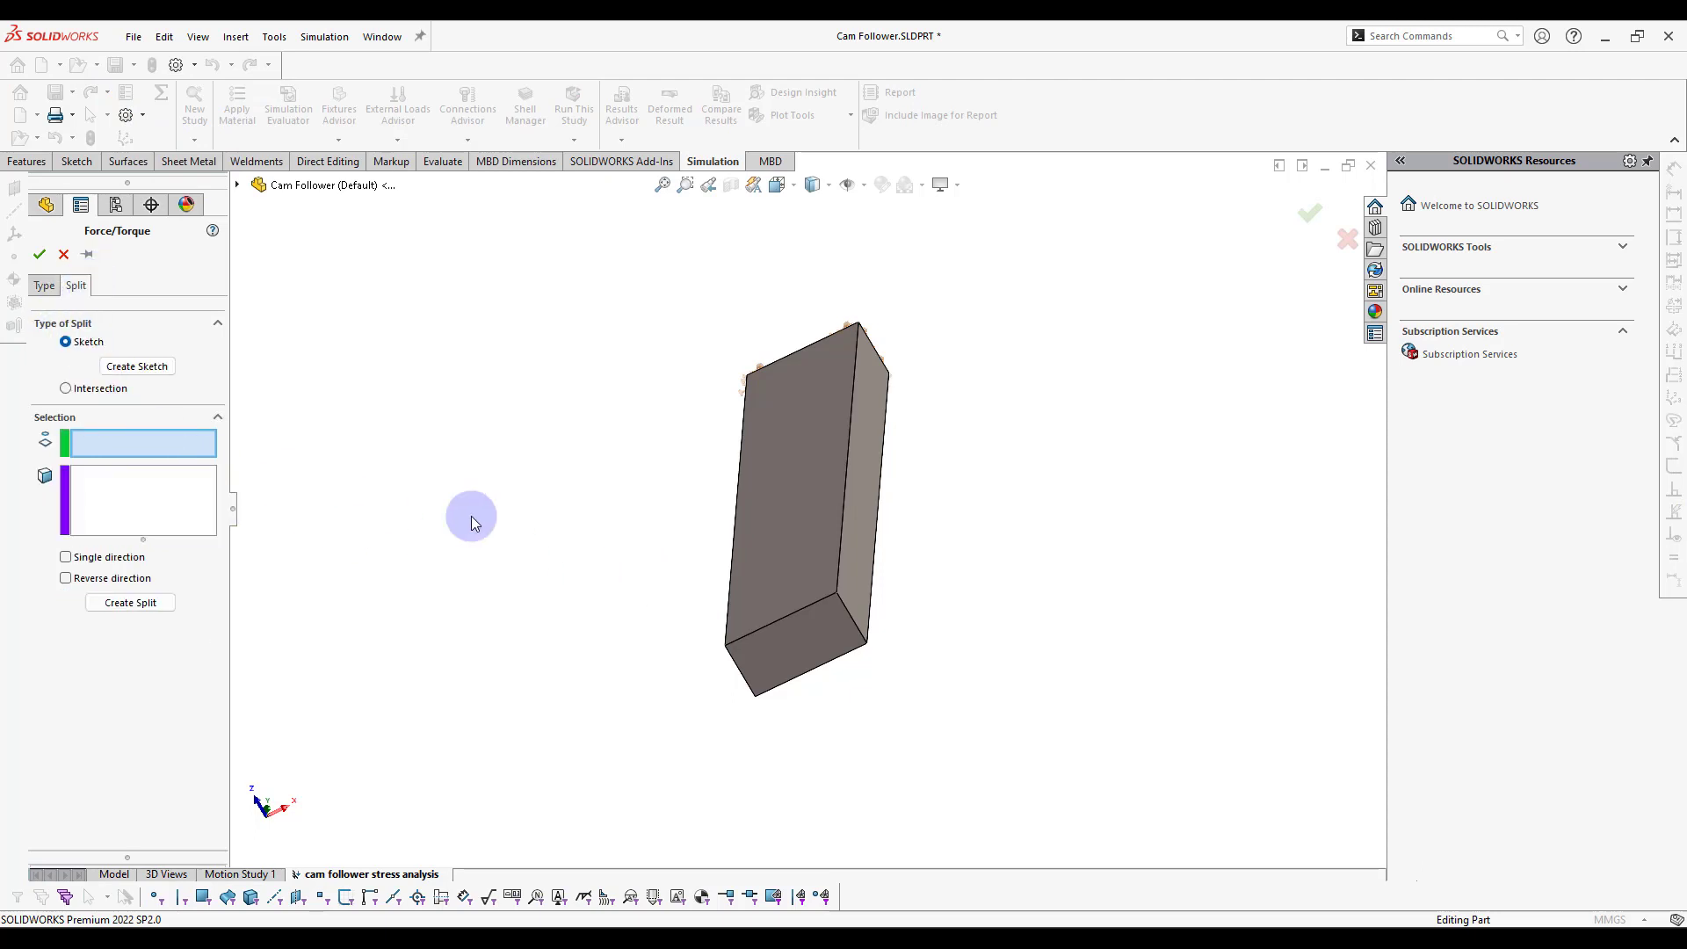
left_click(136, 366)
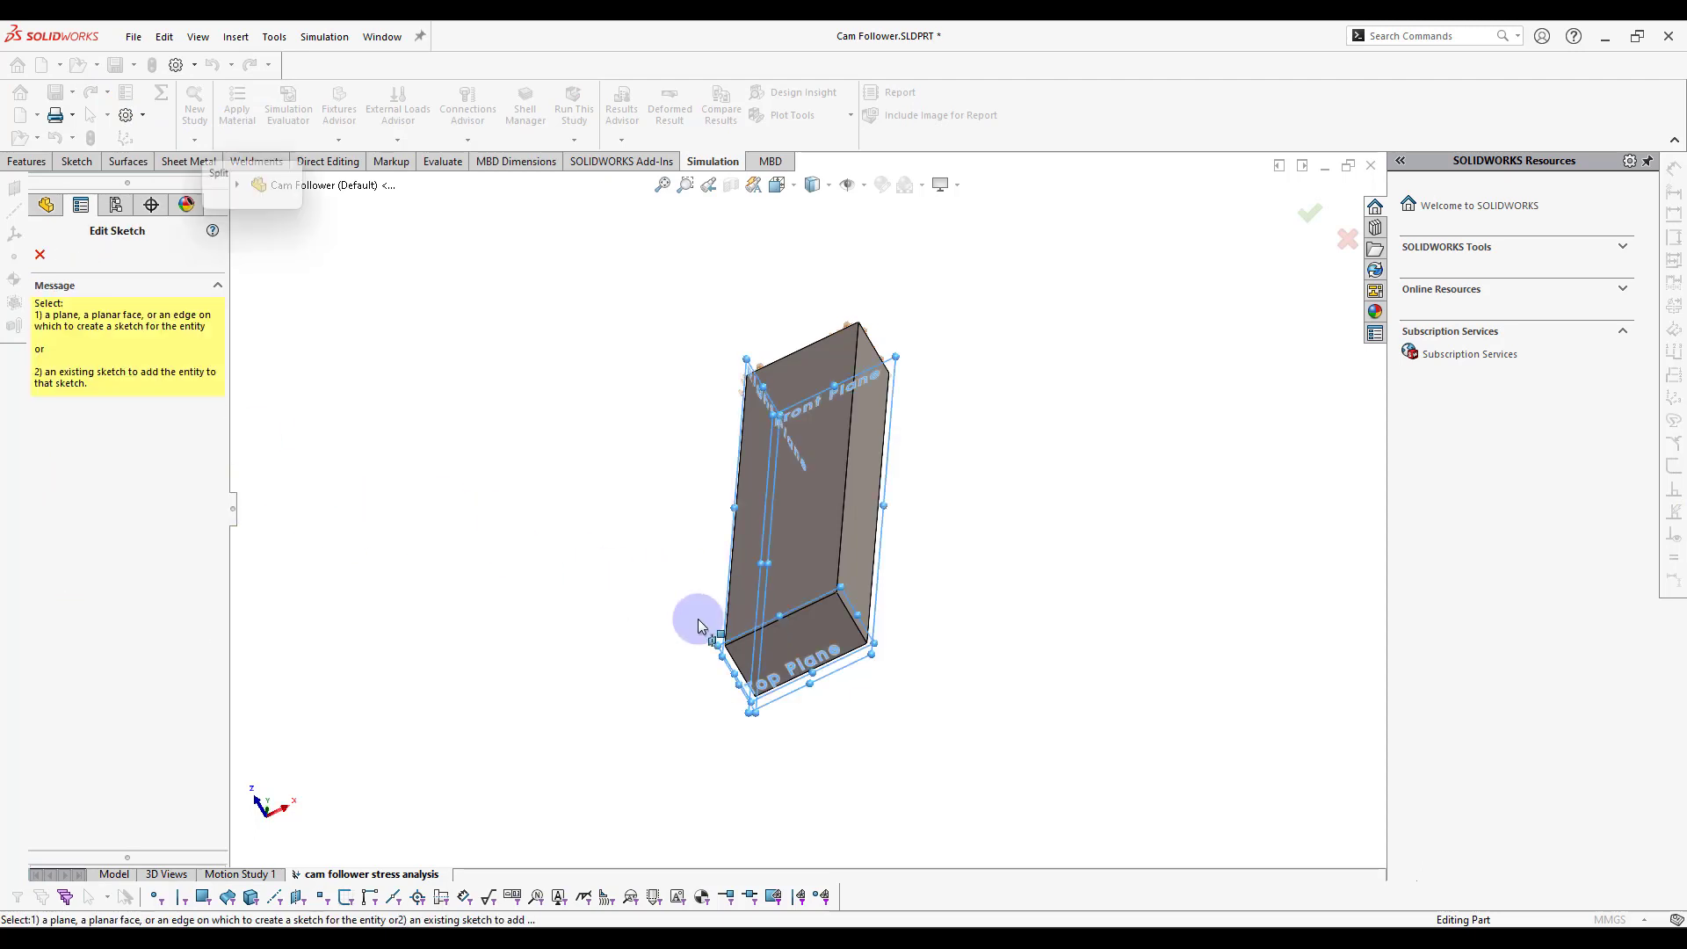
scroll(797, 627, "down", 5)
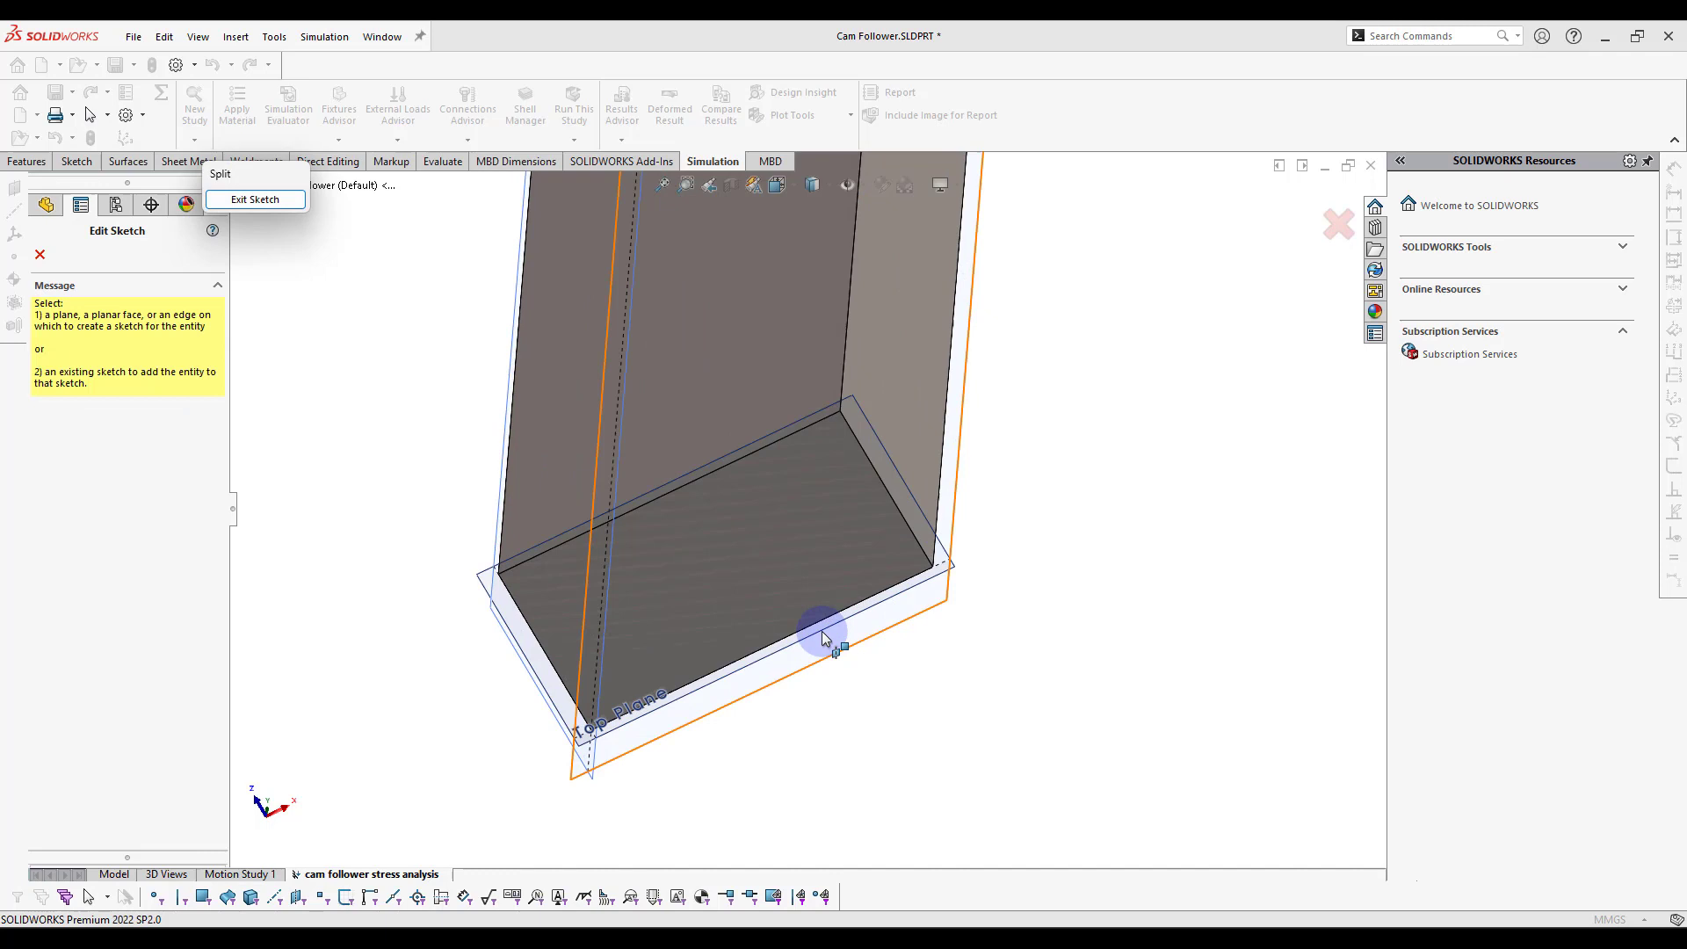
left_click(763, 430)
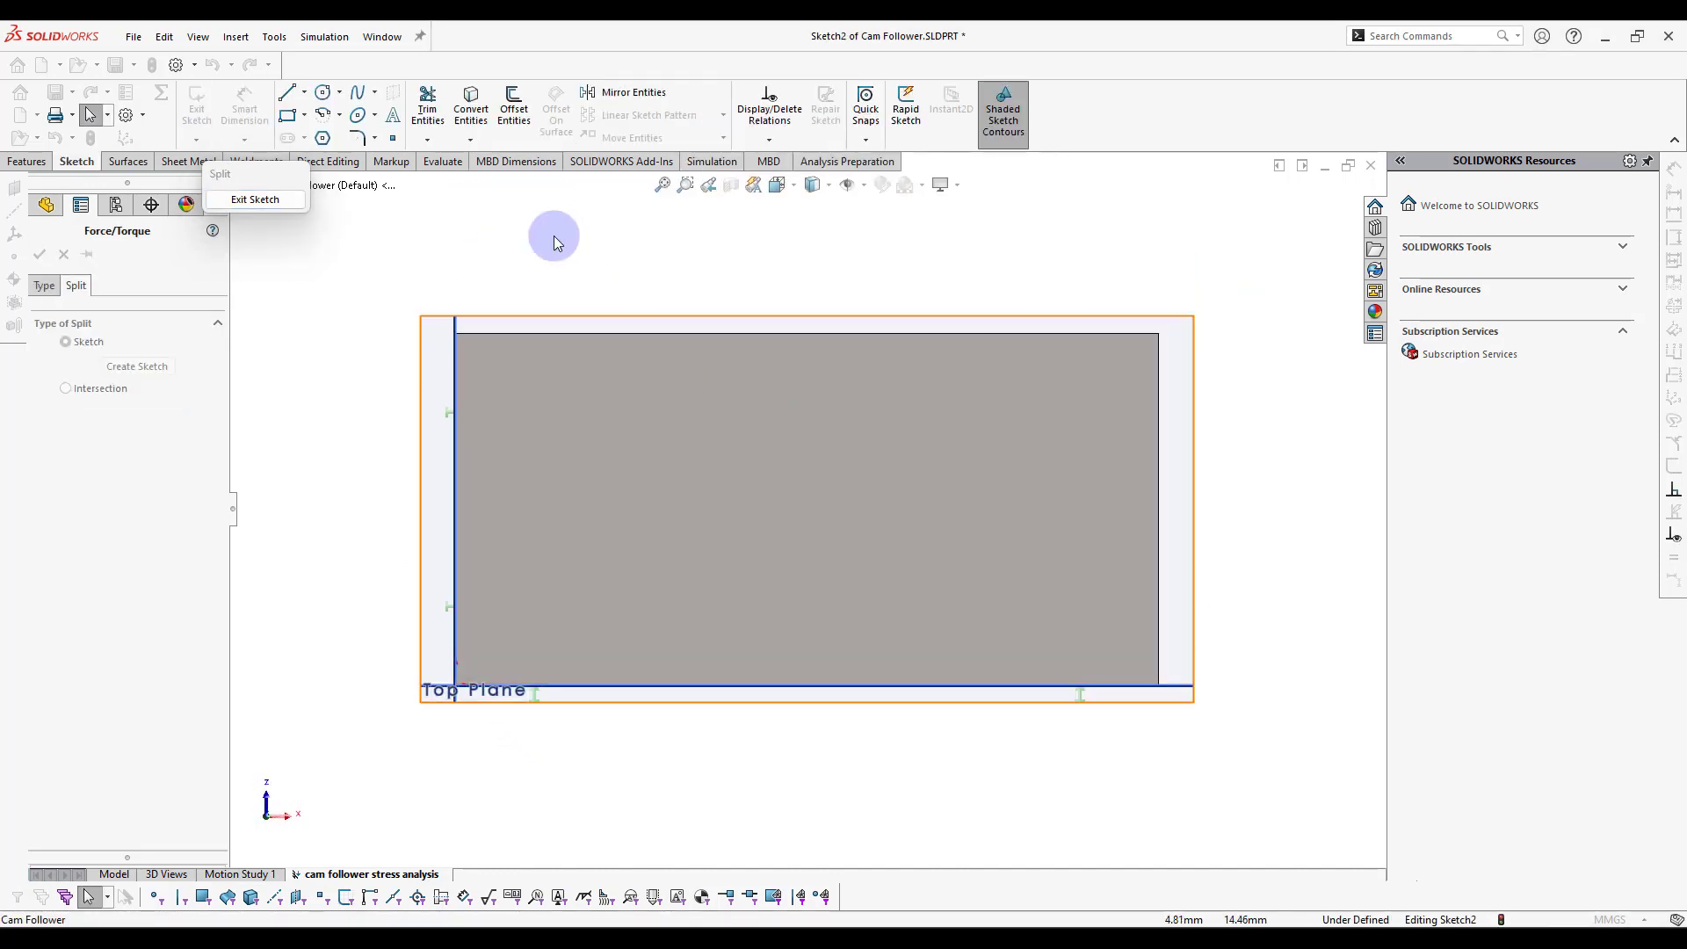
left_click(848, 188)
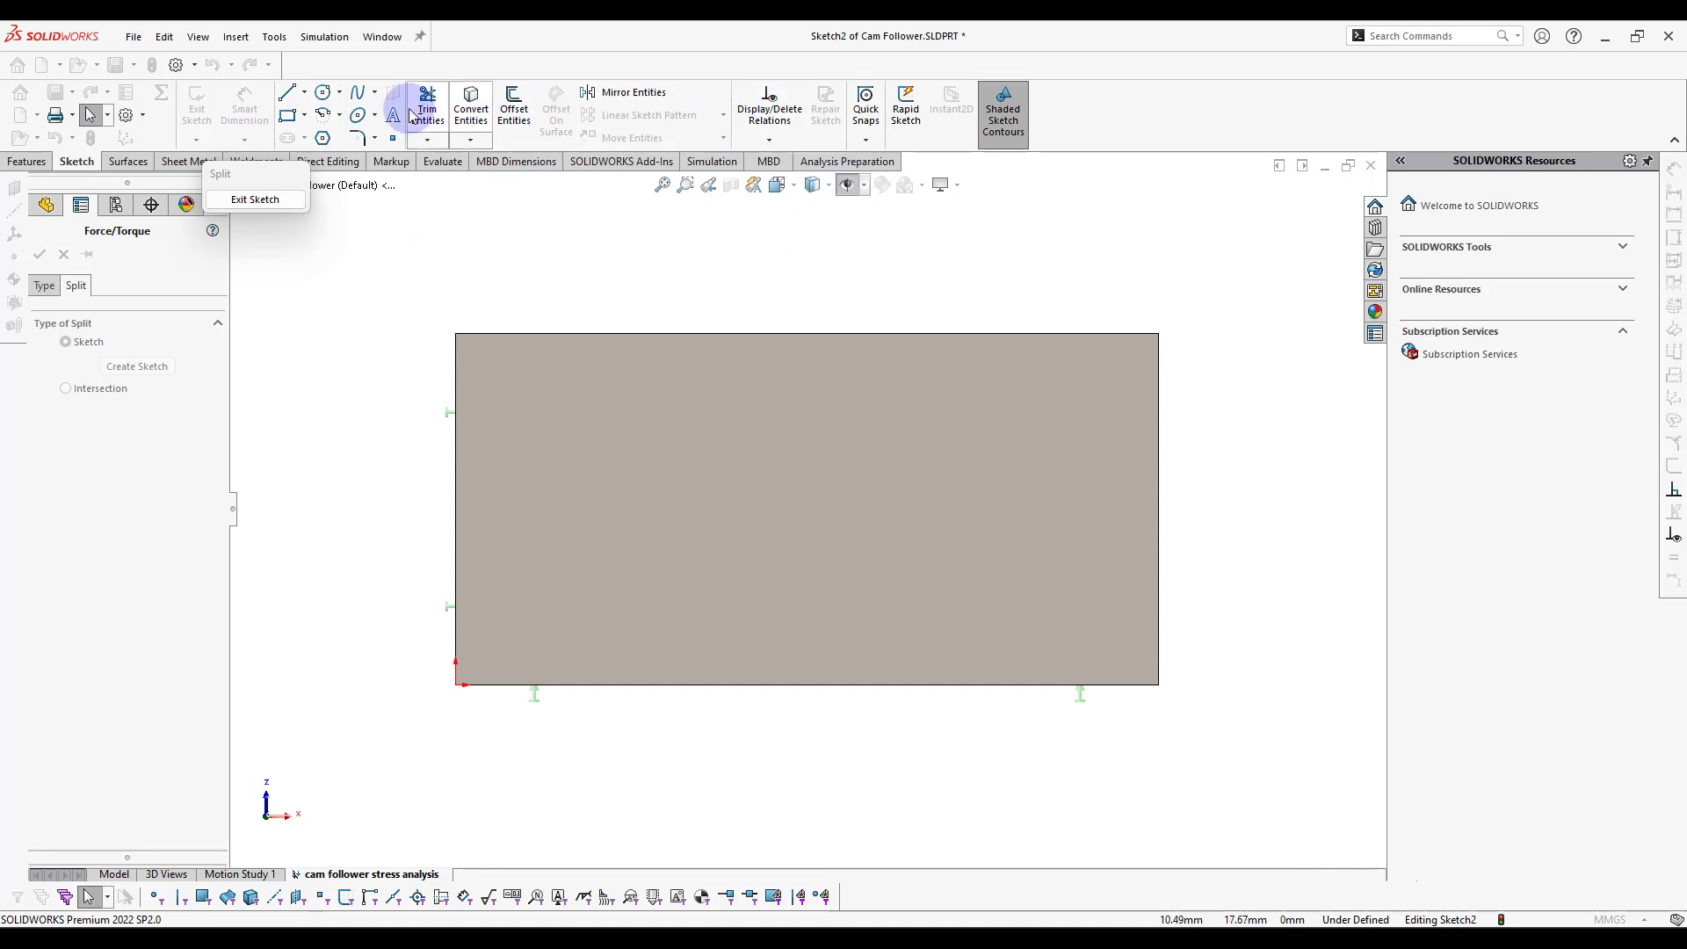
Step: Sketch a line joining the midpoints of the bottom face's long edges, exit the sketch and split the face with it
left_click(287, 93)
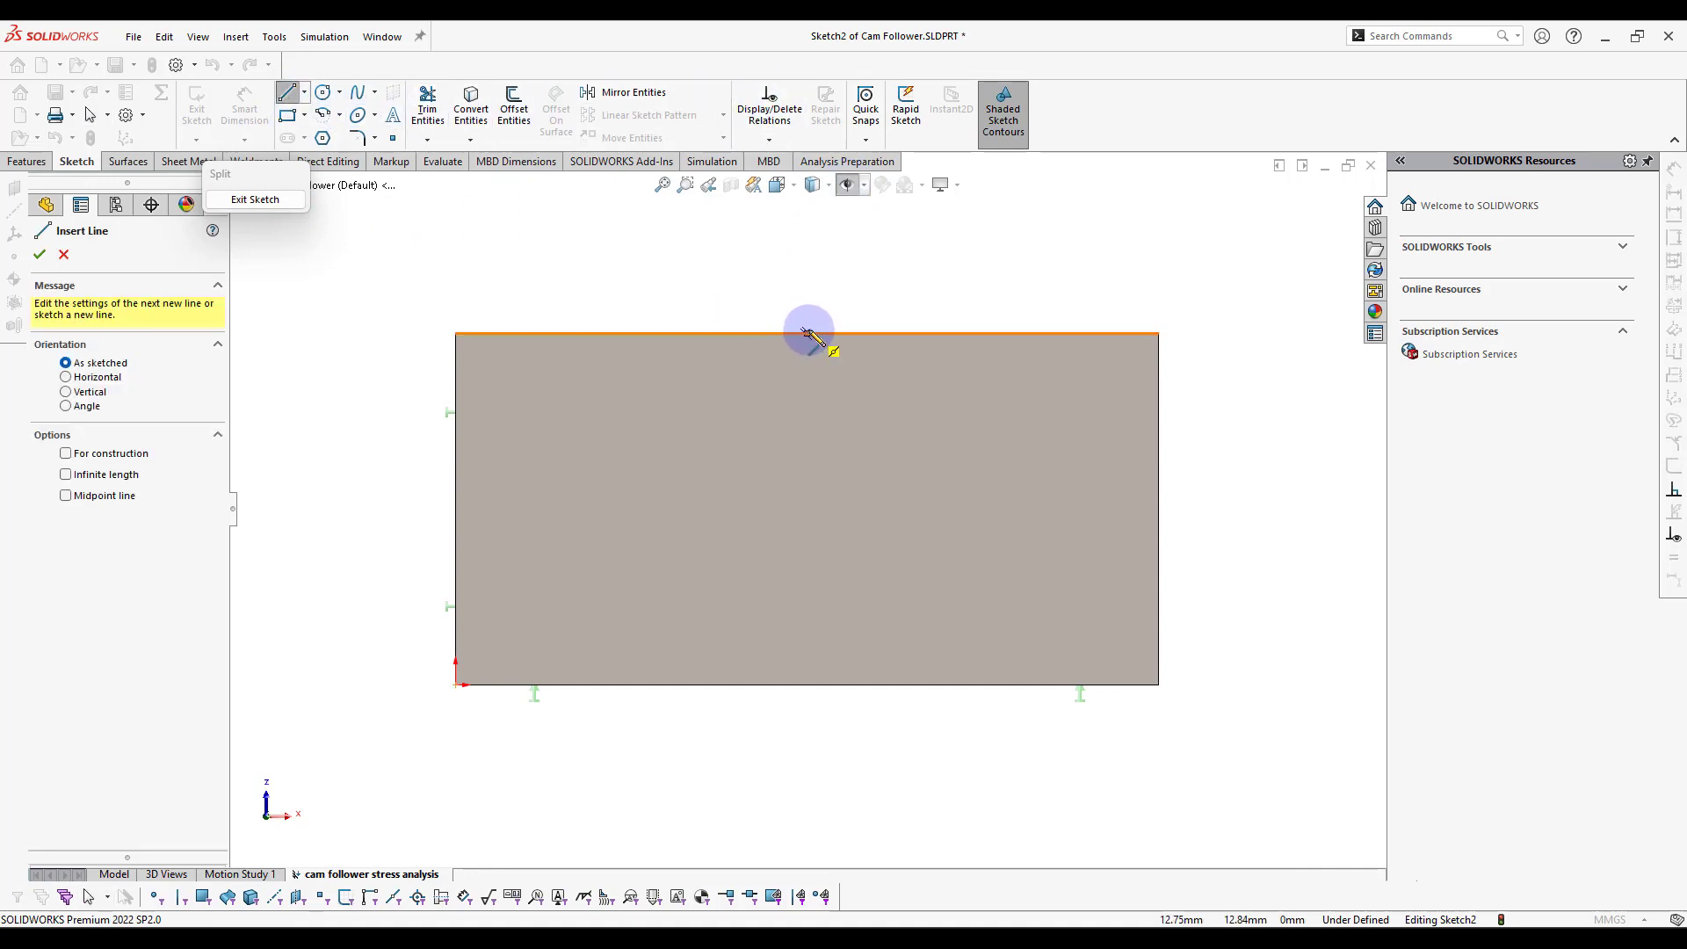
left_click(807, 334)
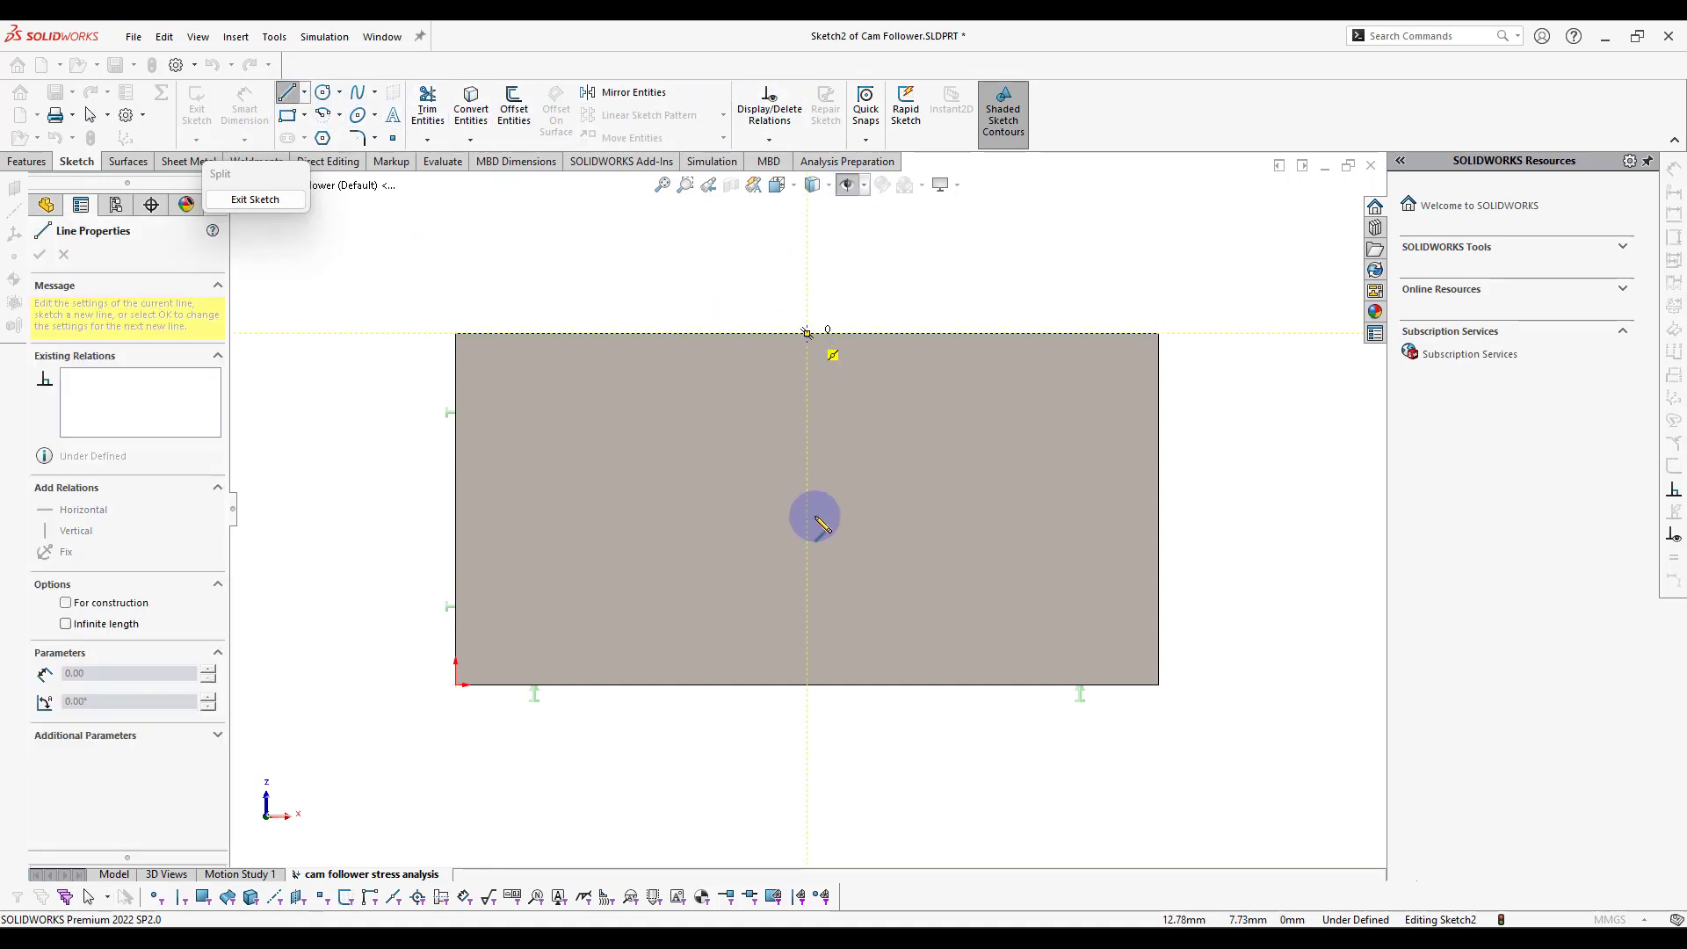
left_click(807, 684)
key("Escape")
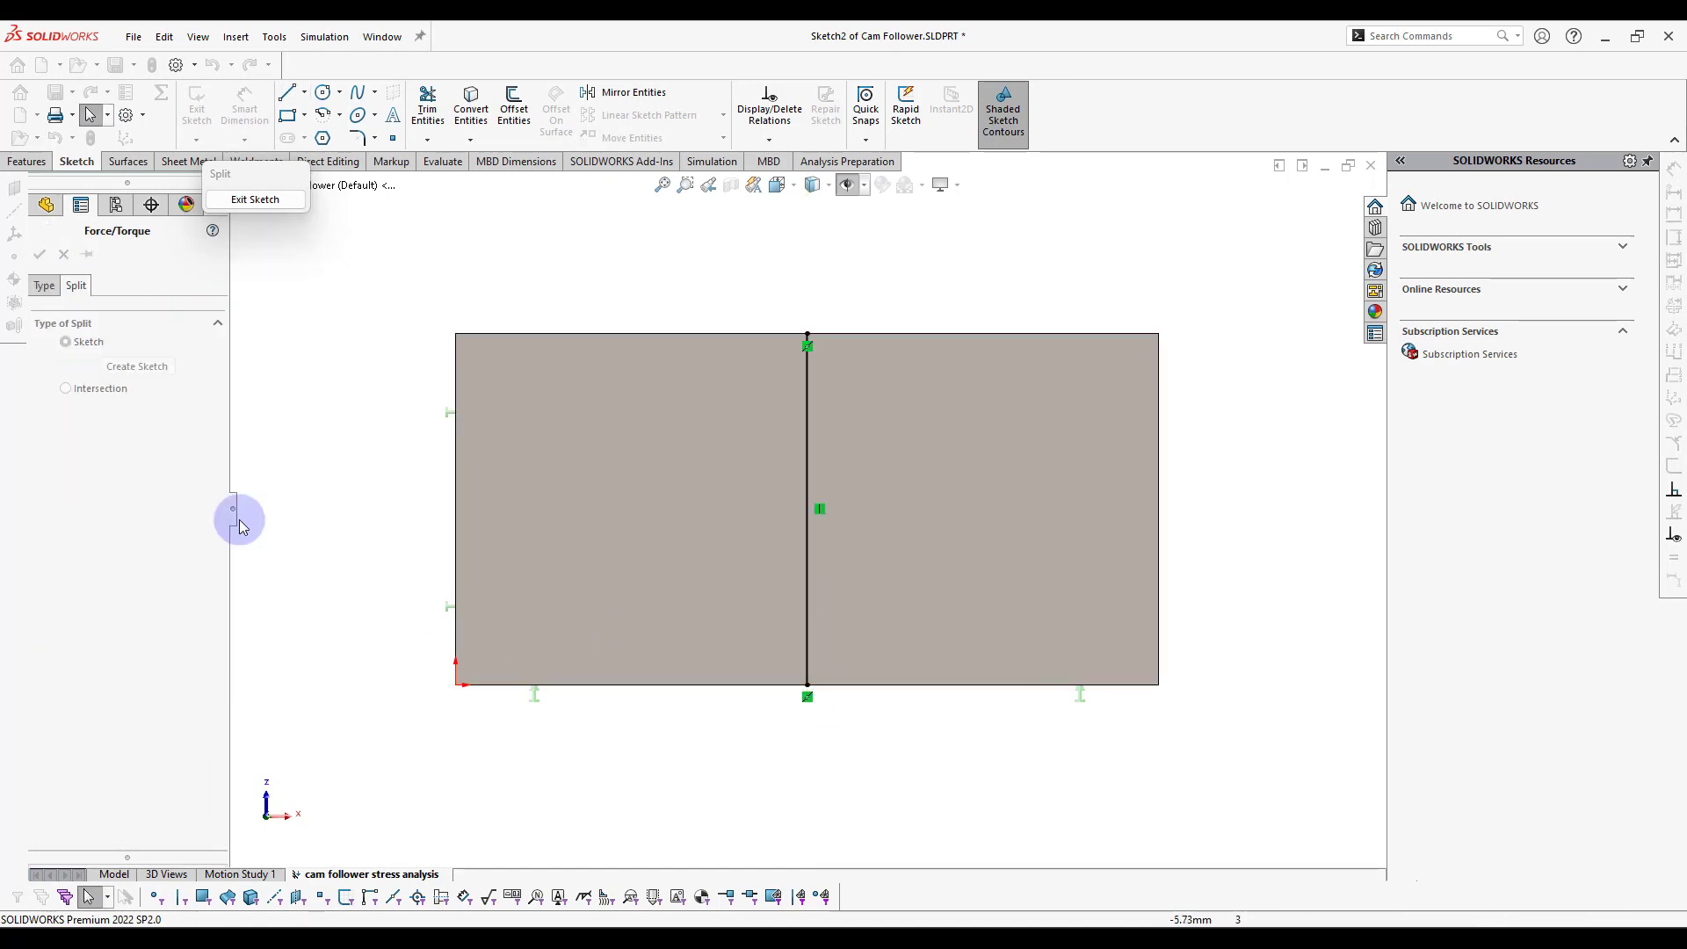
left_click(256, 201)
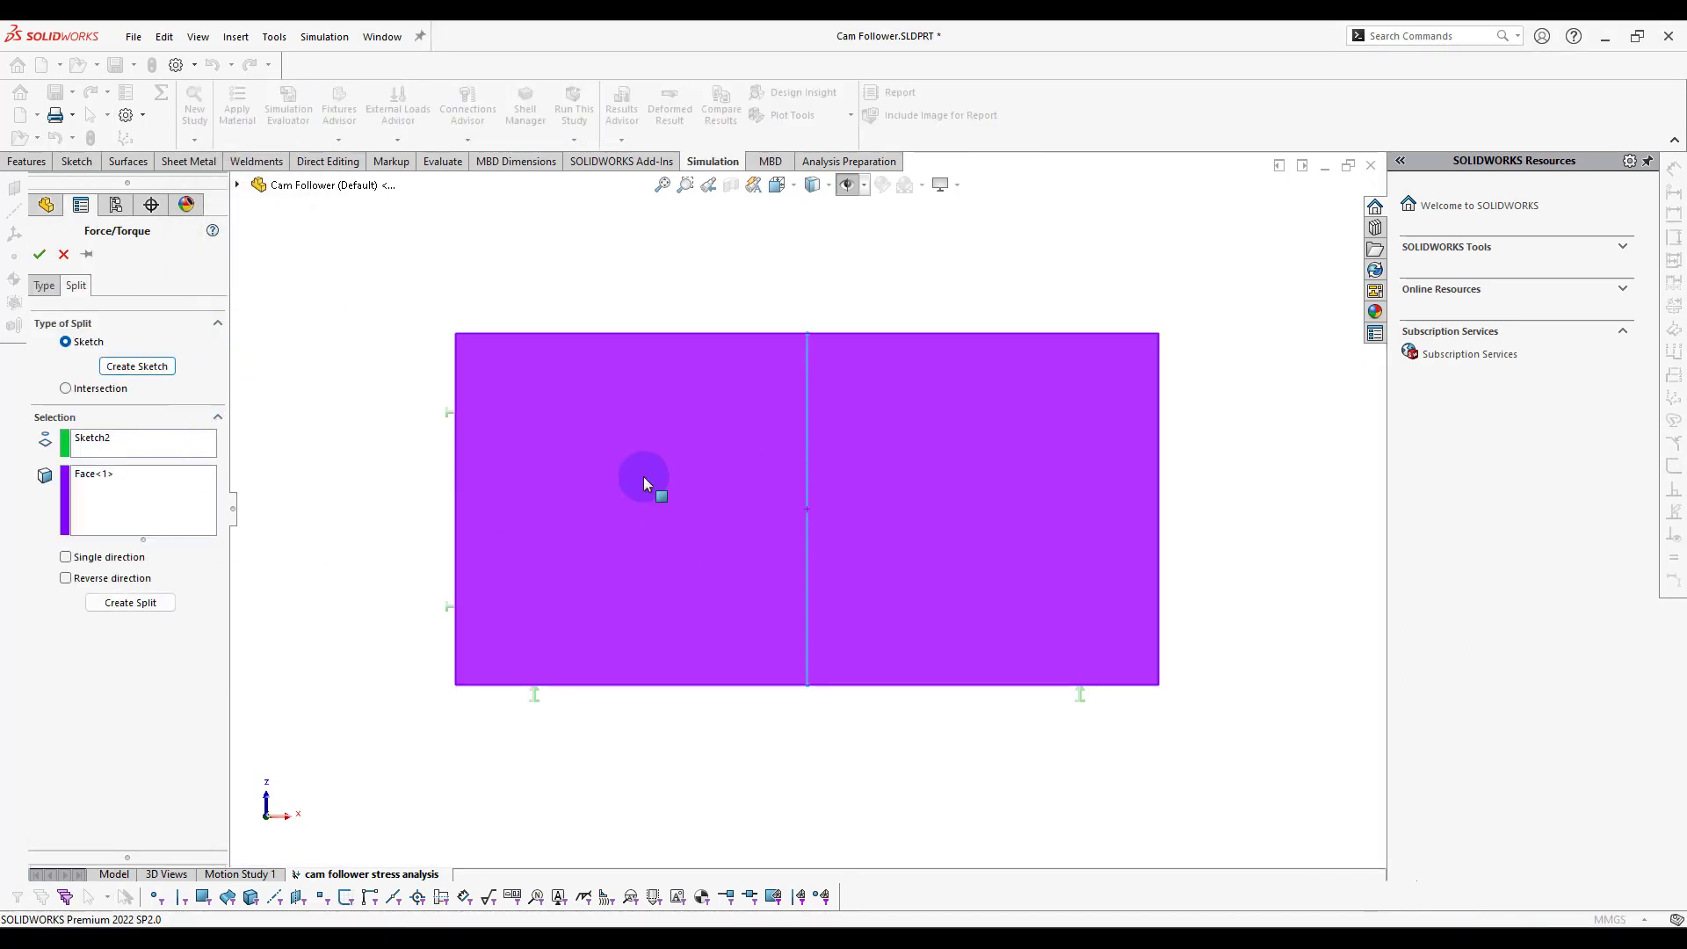
left_click(130, 602)
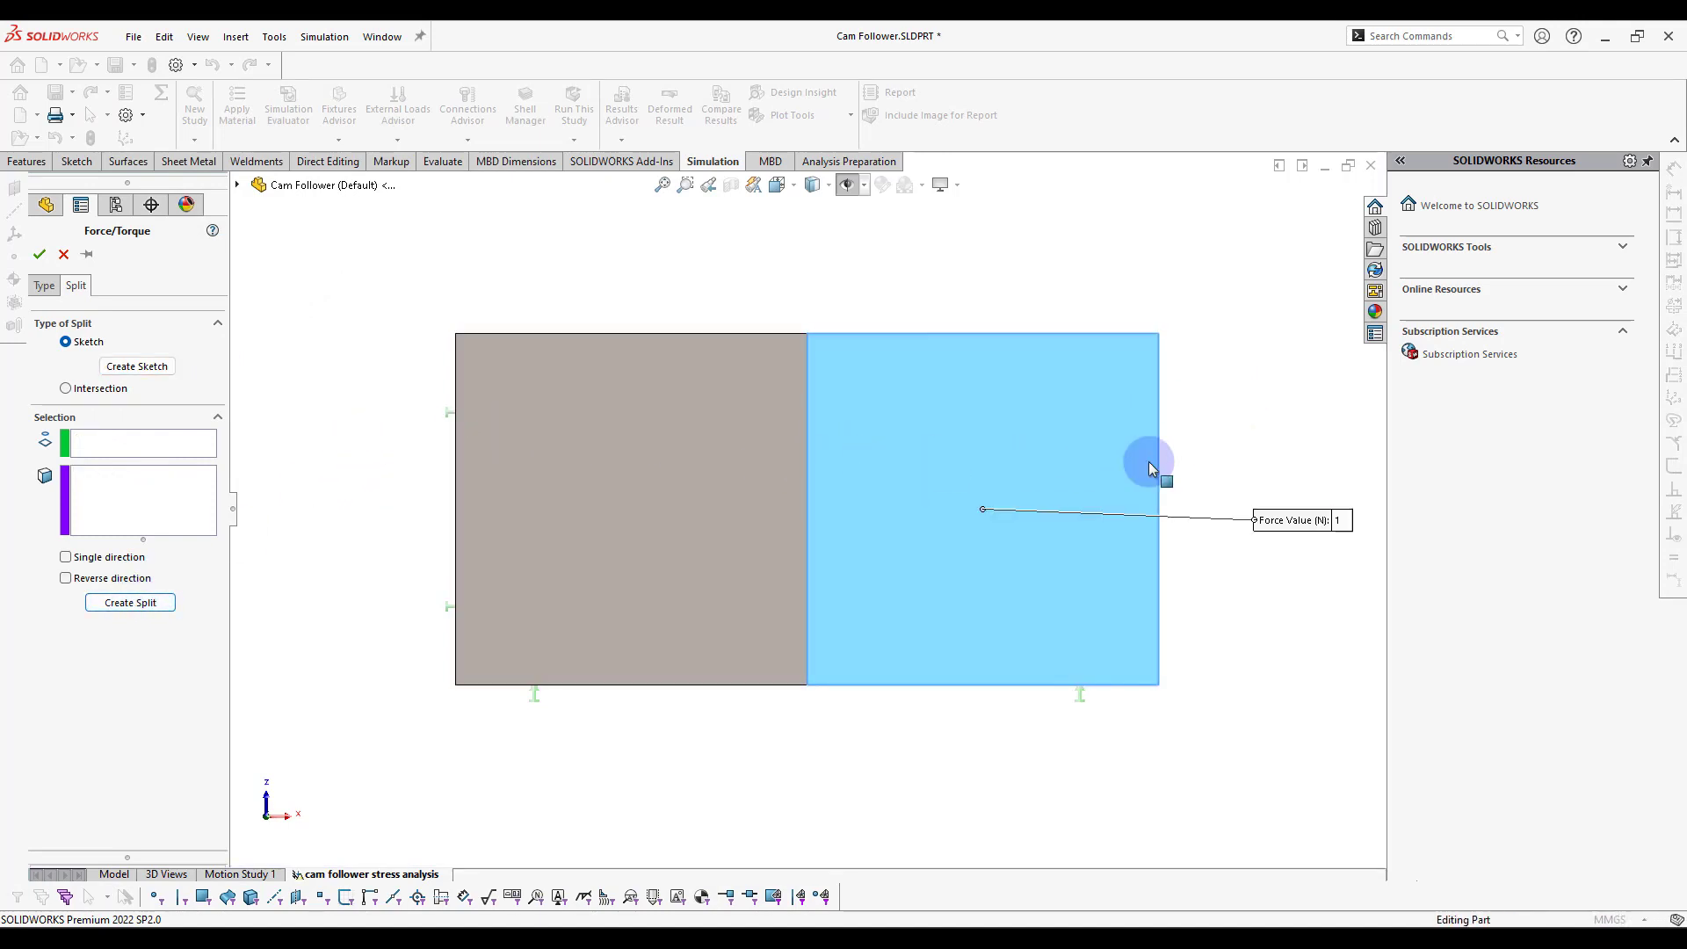
Step: Replace the force's selected face with the split line edge and direct the force along the bar's vertical edge
middle_click_drag(1183, 423, 964, 531)
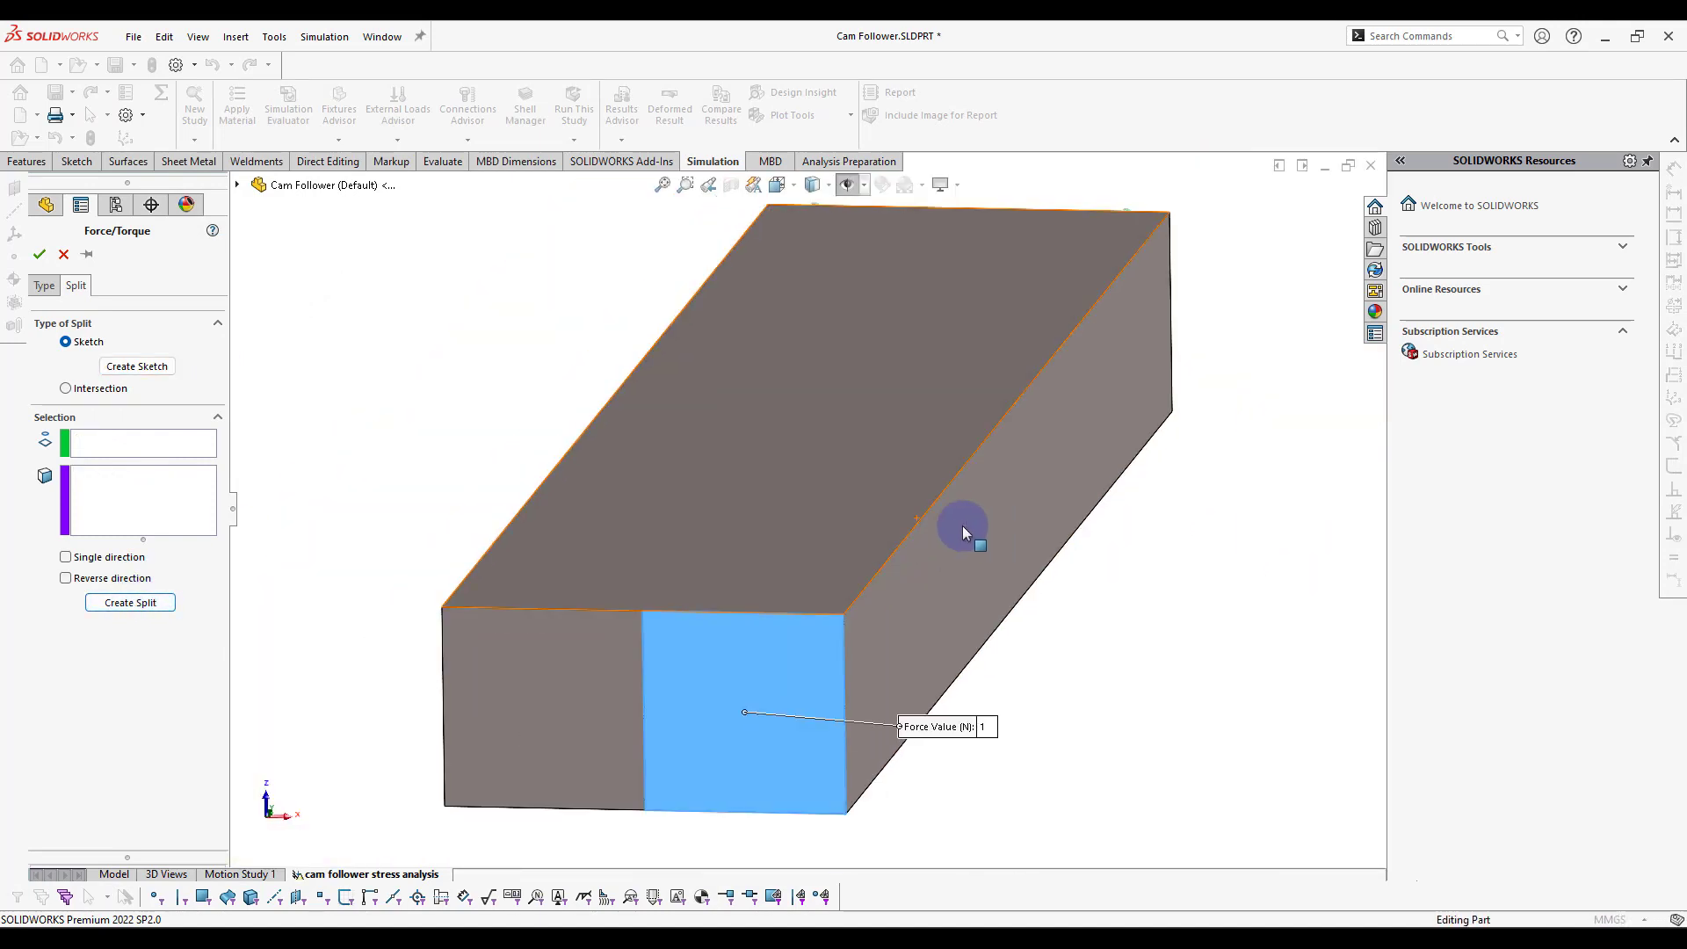
left_click(44, 285)
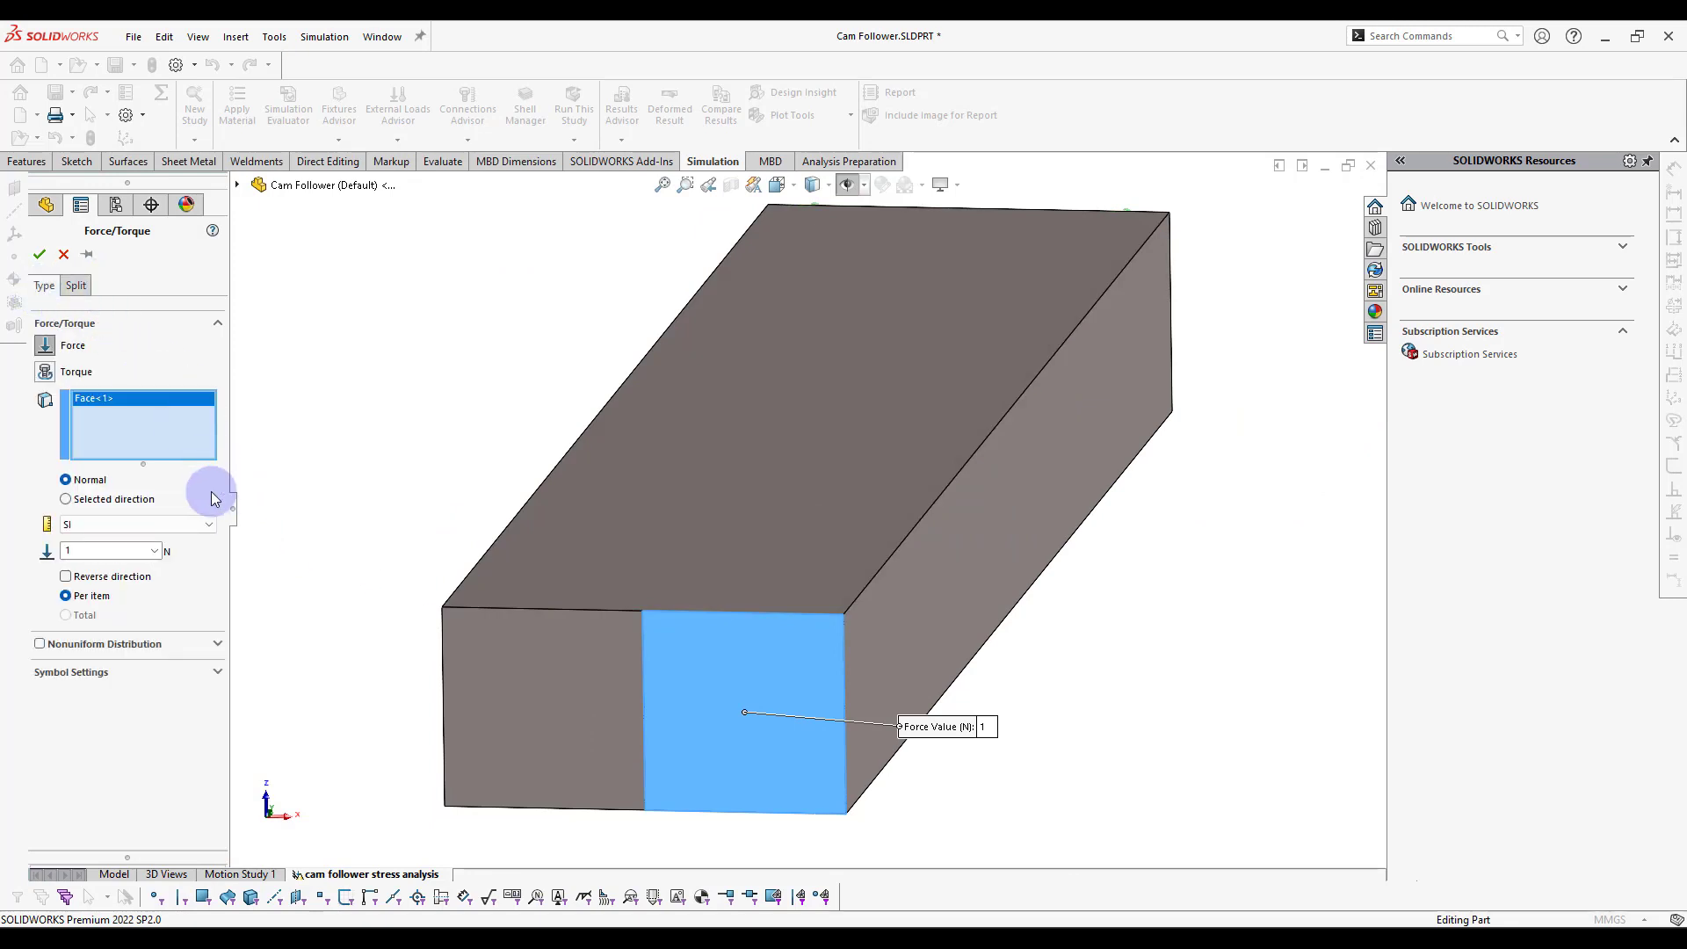
right_click(125, 431)
left_click(176, 435)
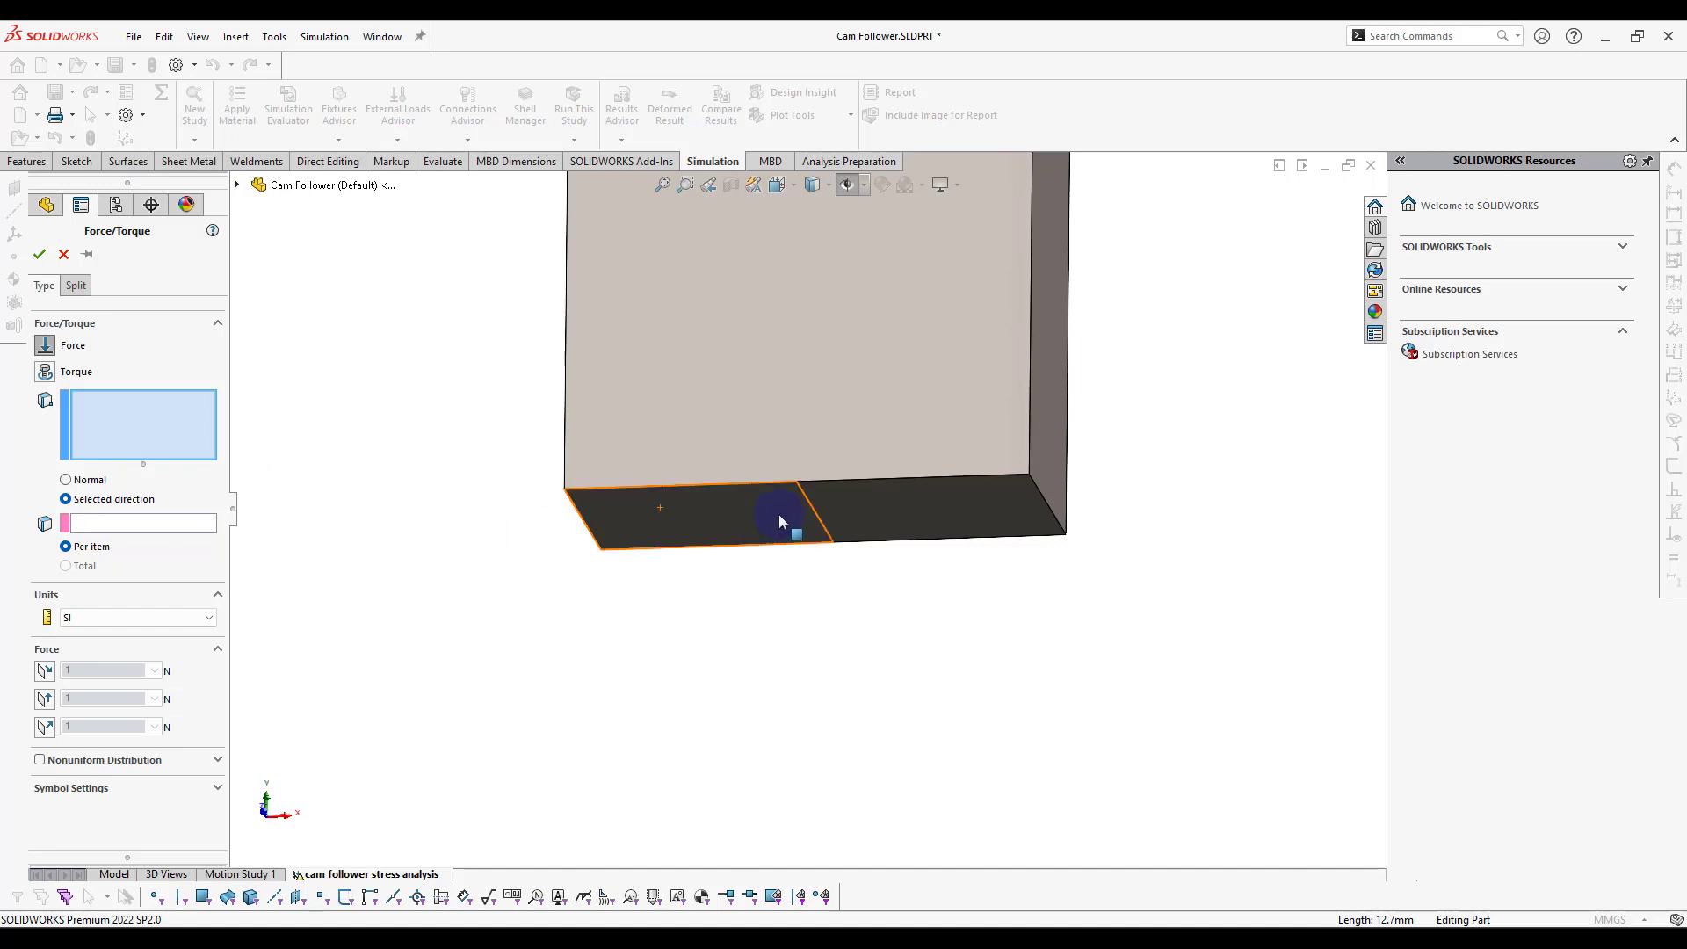
left_click(788, 546)
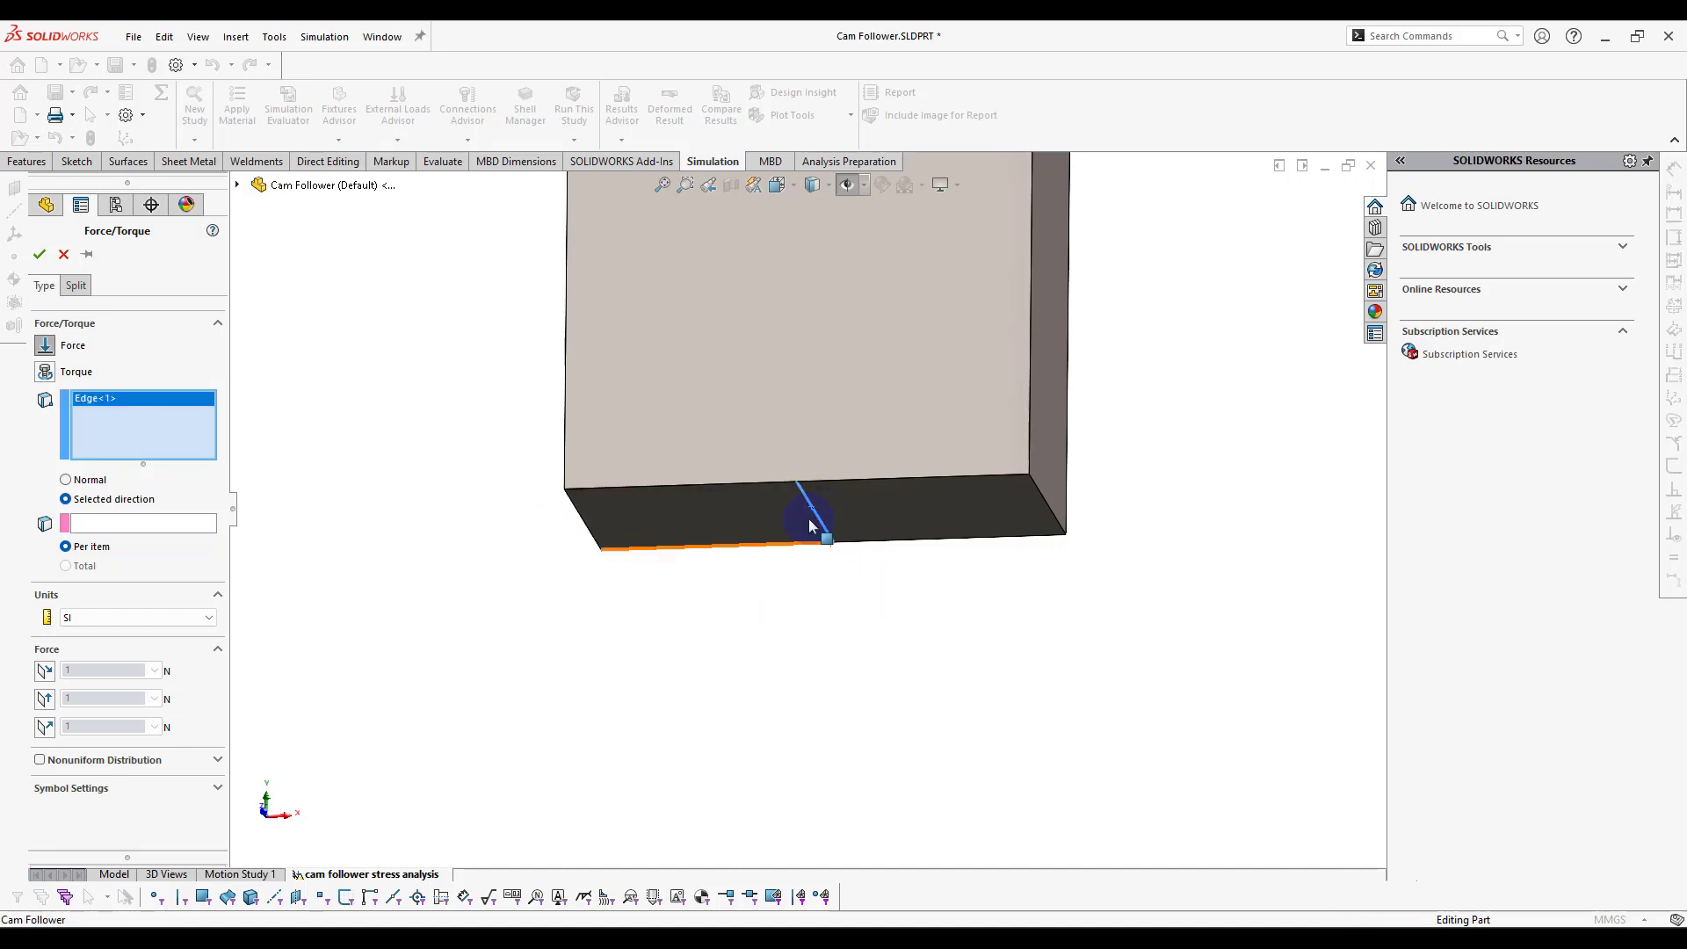
left_click(203, 525)
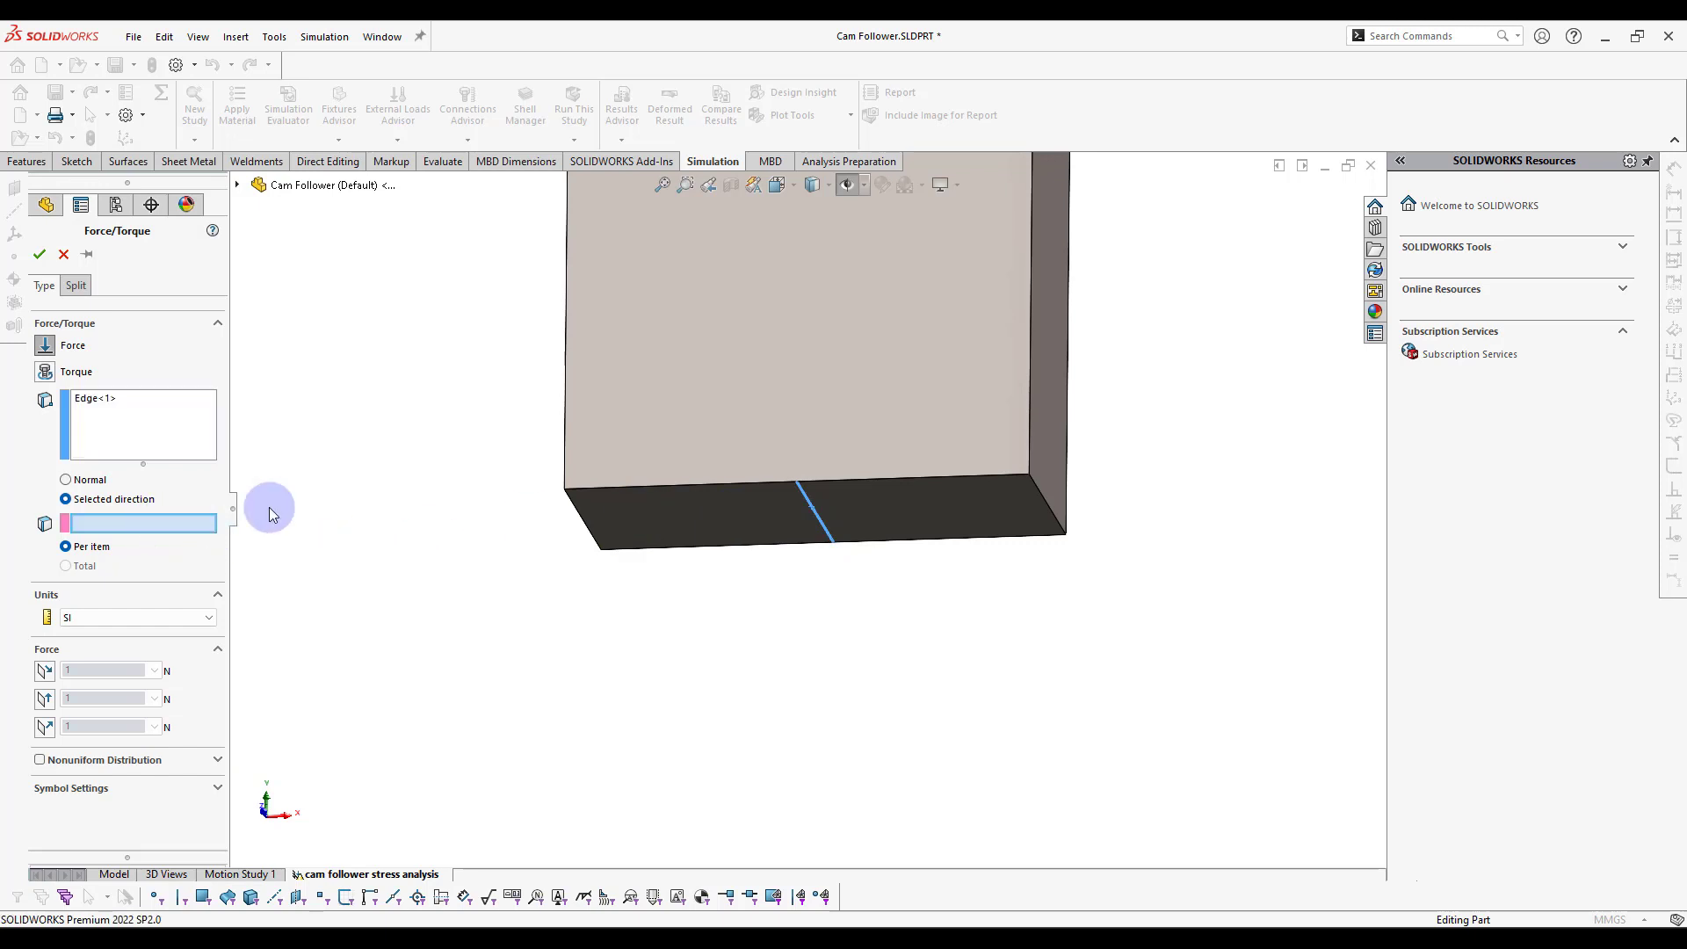
left_click(566, 384)
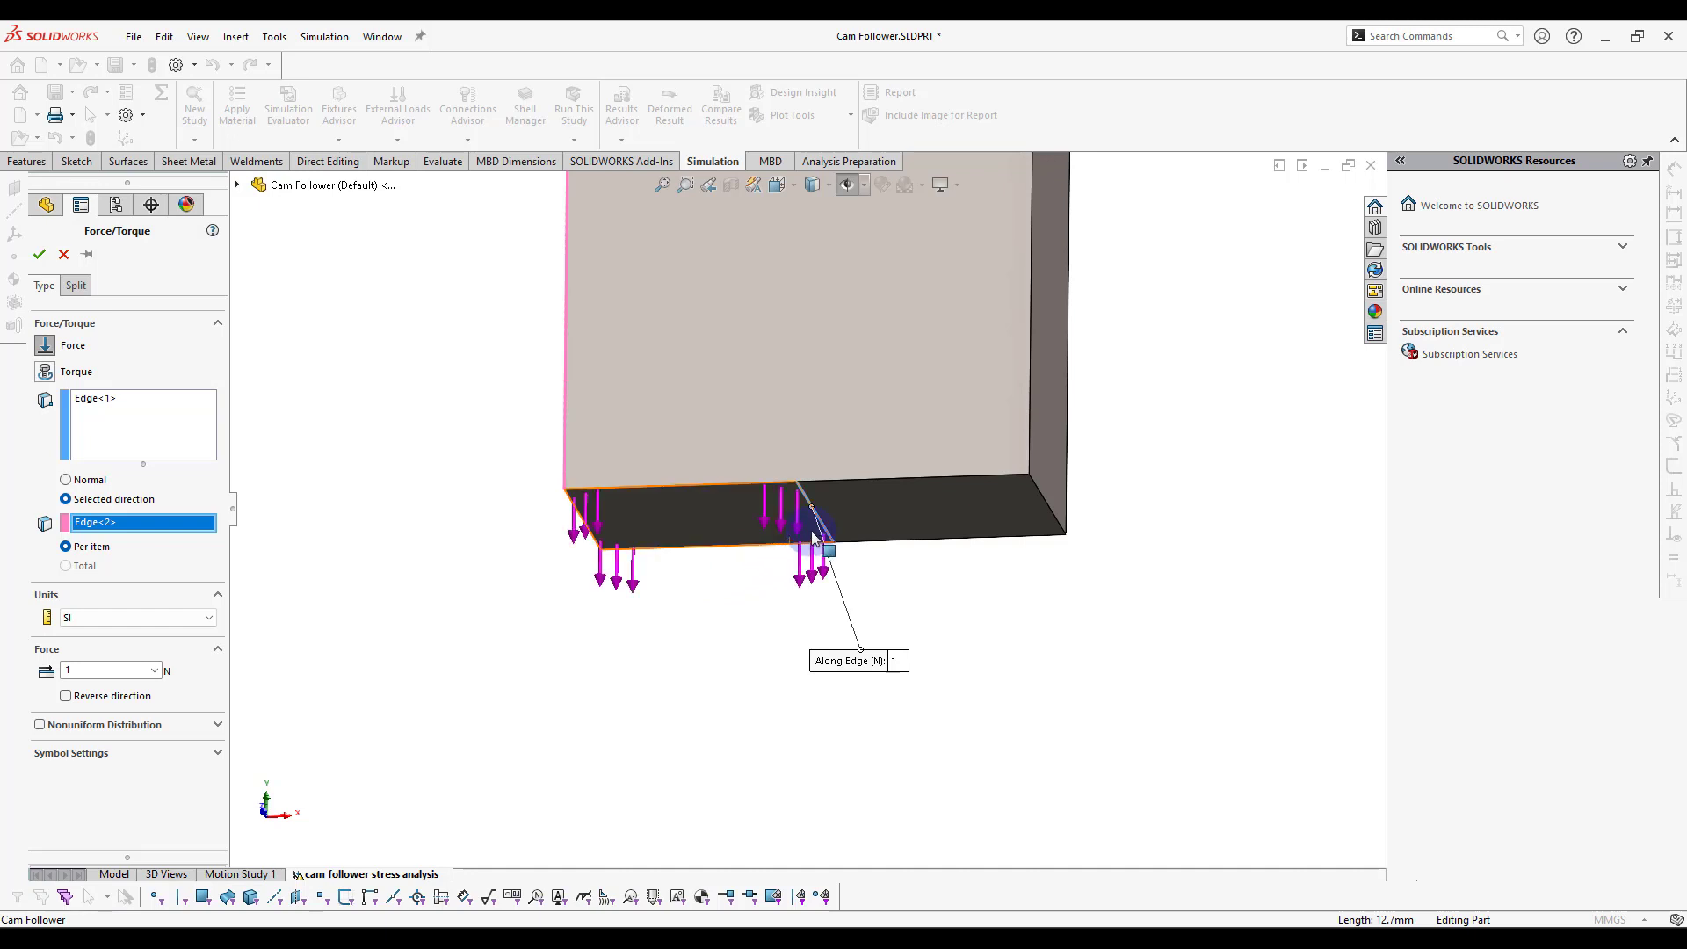
Step: Clear the force's loaded entity and reselect the split line edge on the bottom face
scroll(814, 536, "down", 3)
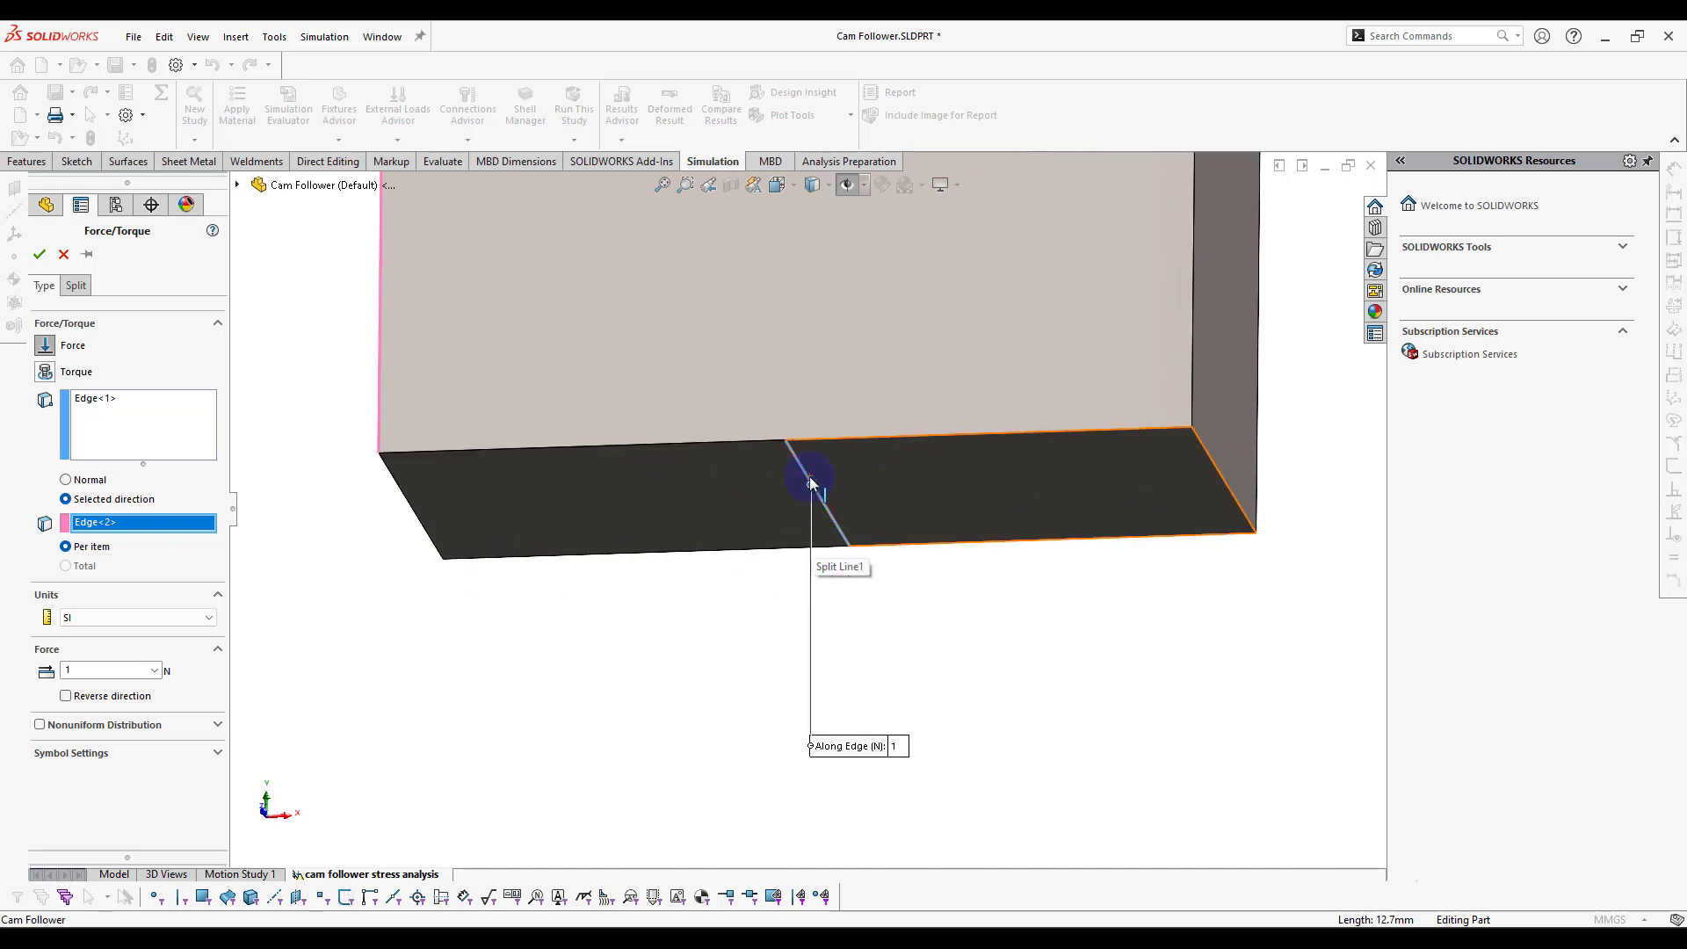
left_click(151, 430)
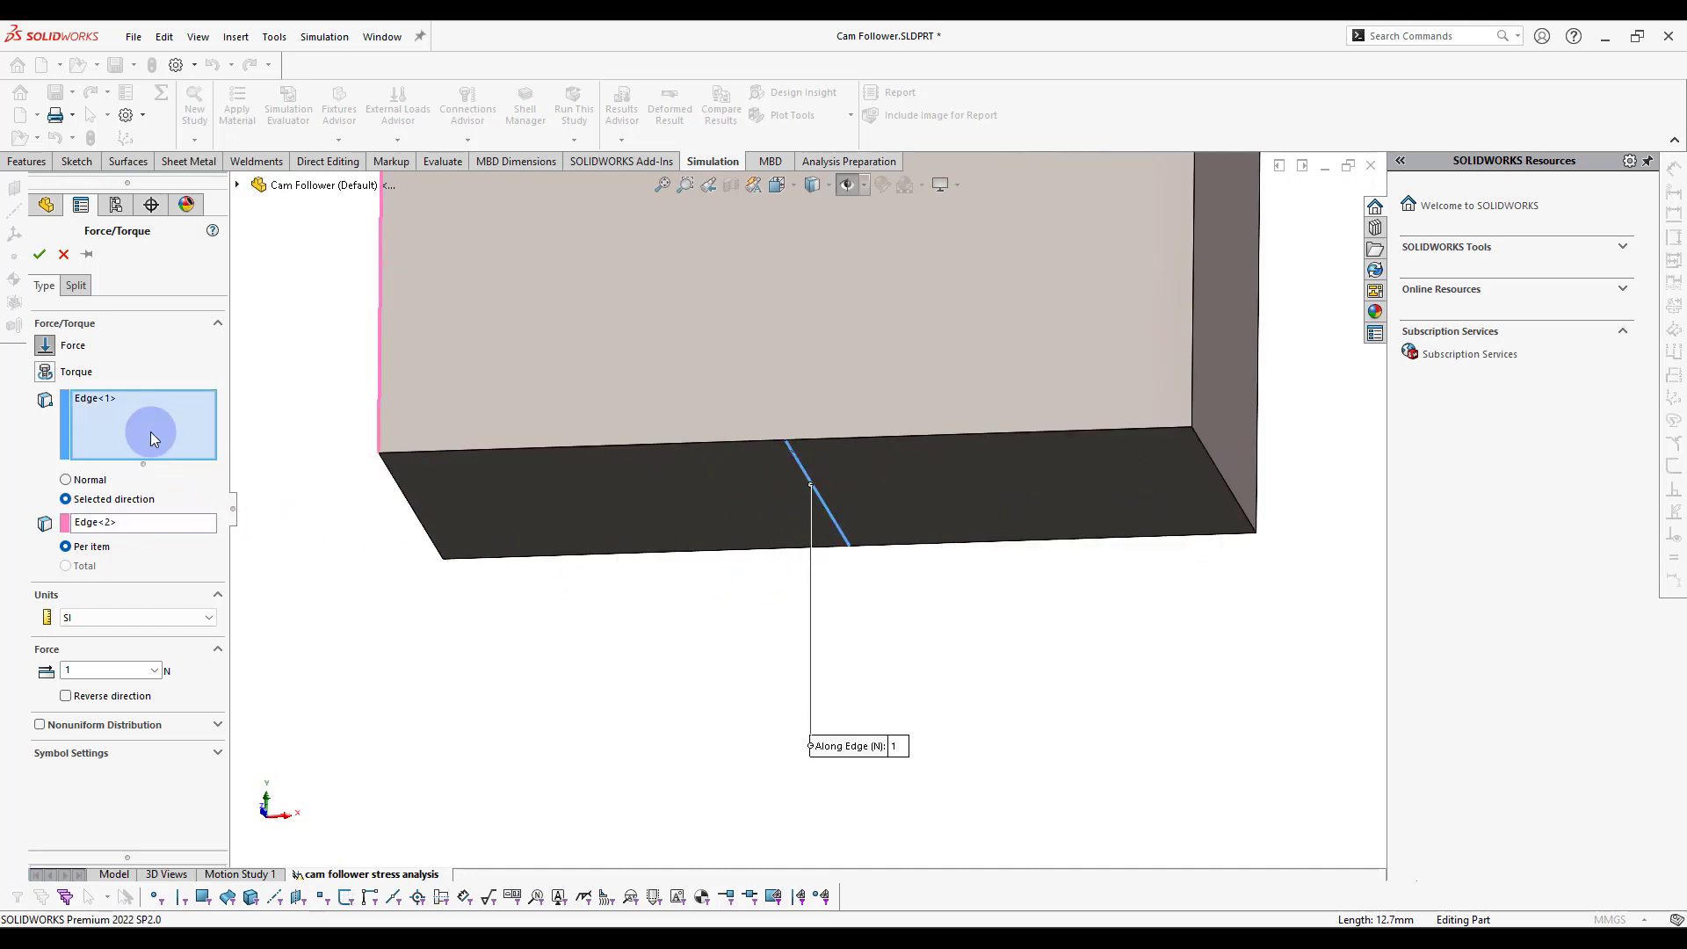
right_click(150, 431)
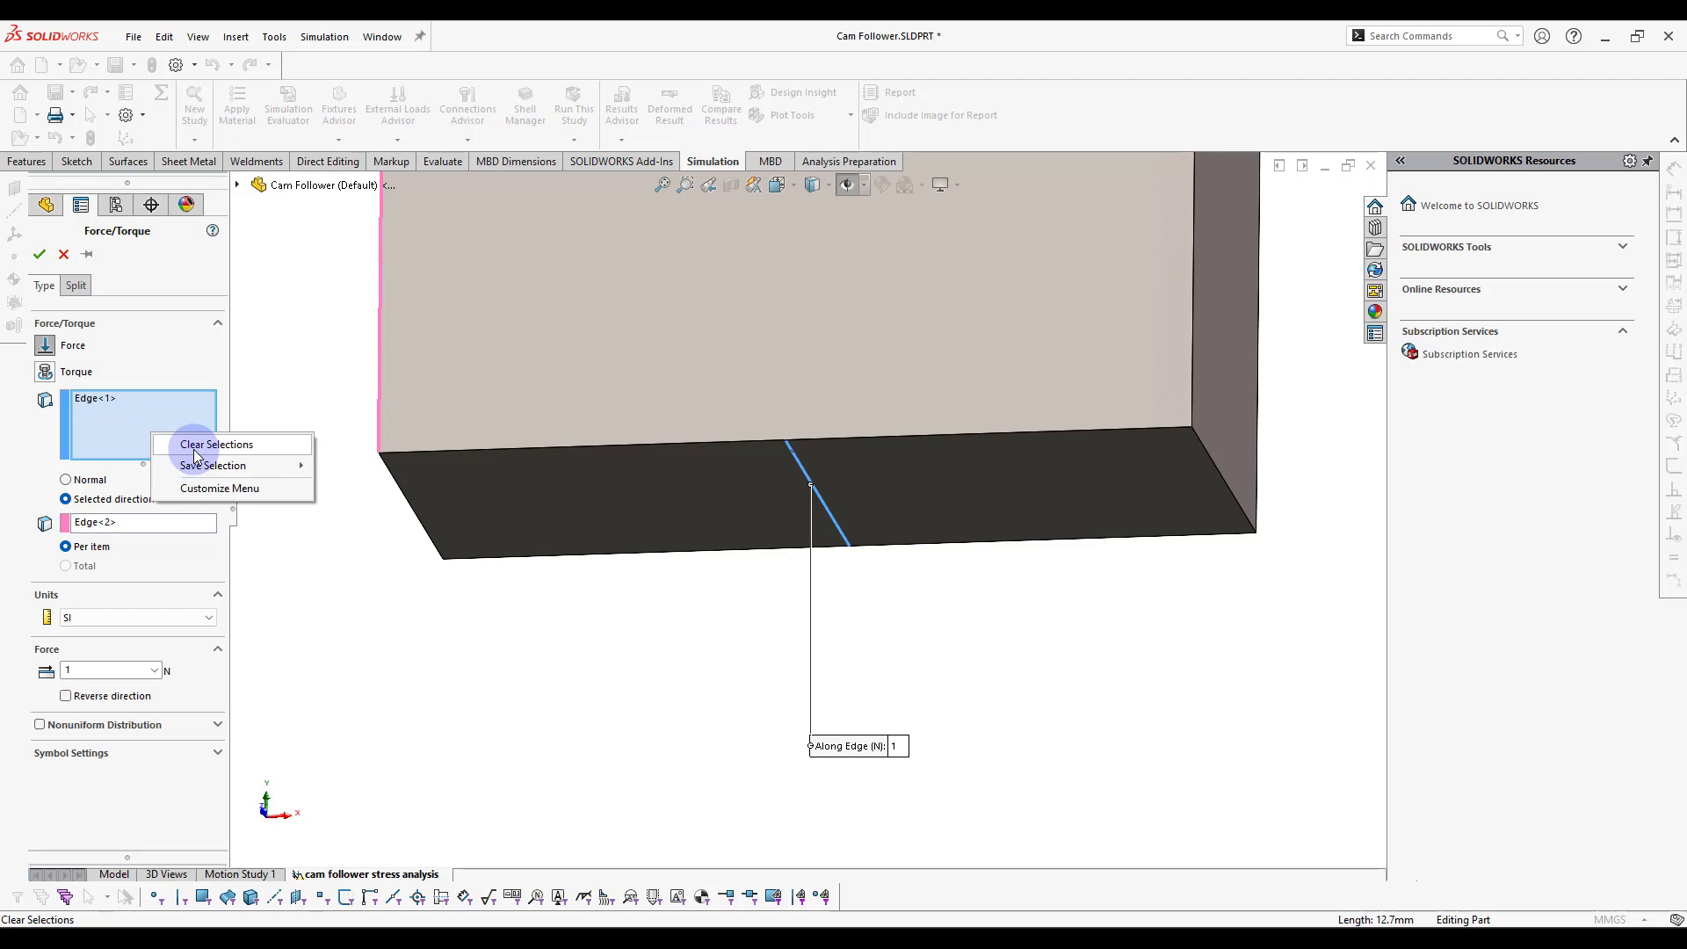
left_click(198, 453)
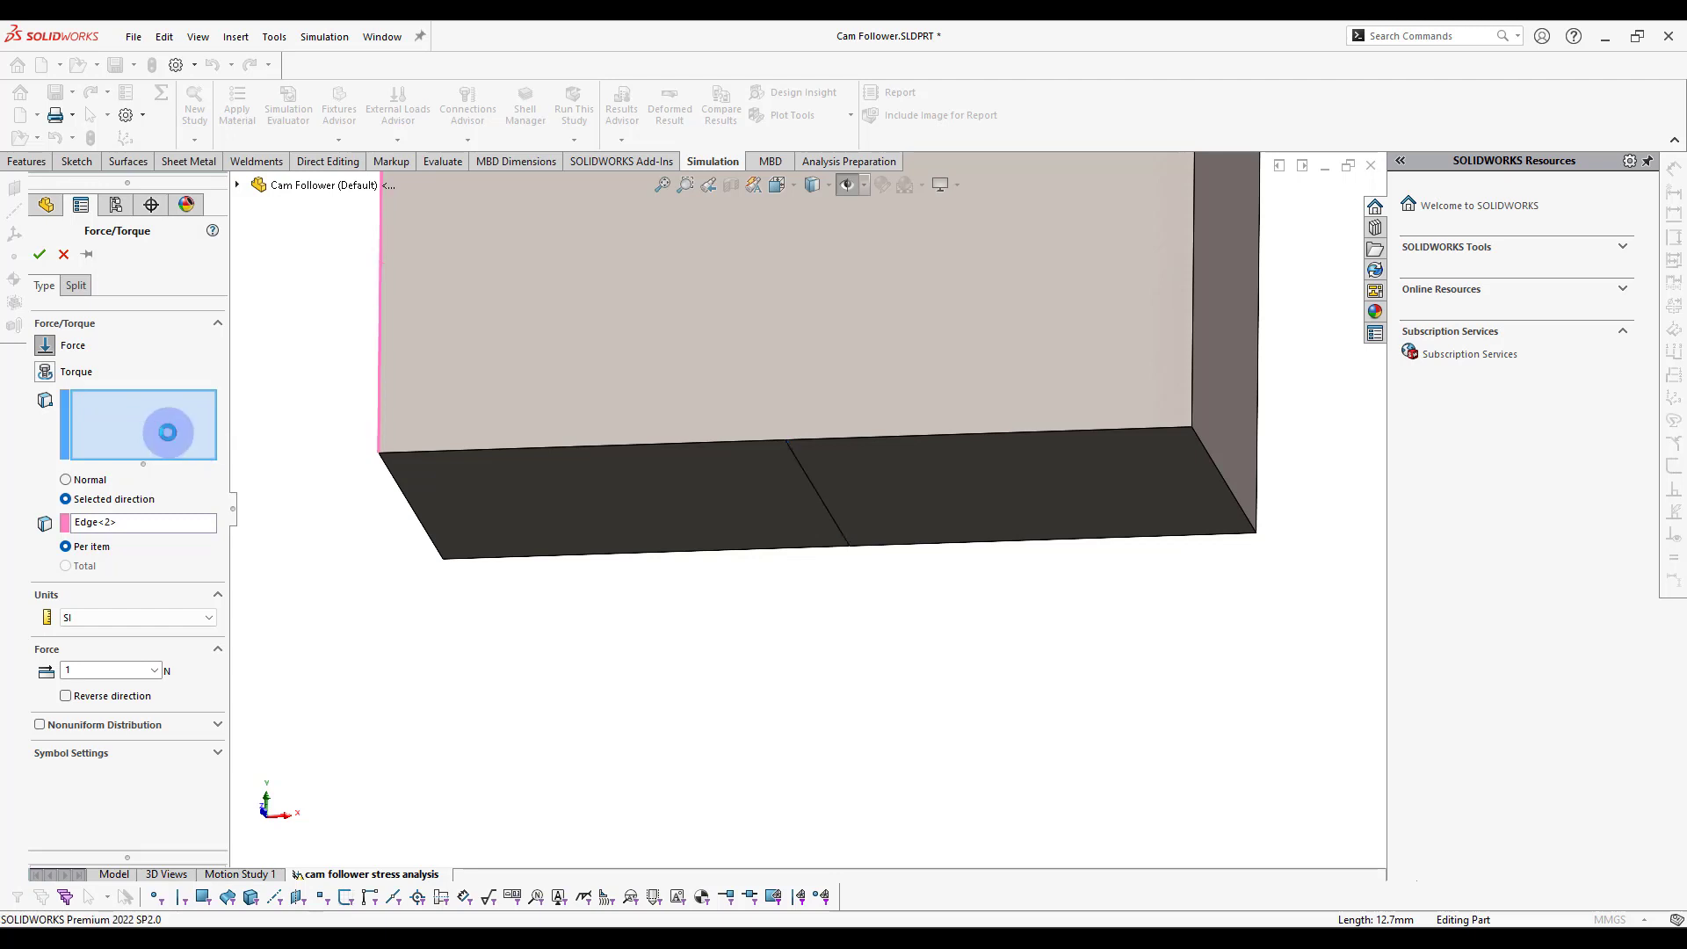
left_click(810, 485)
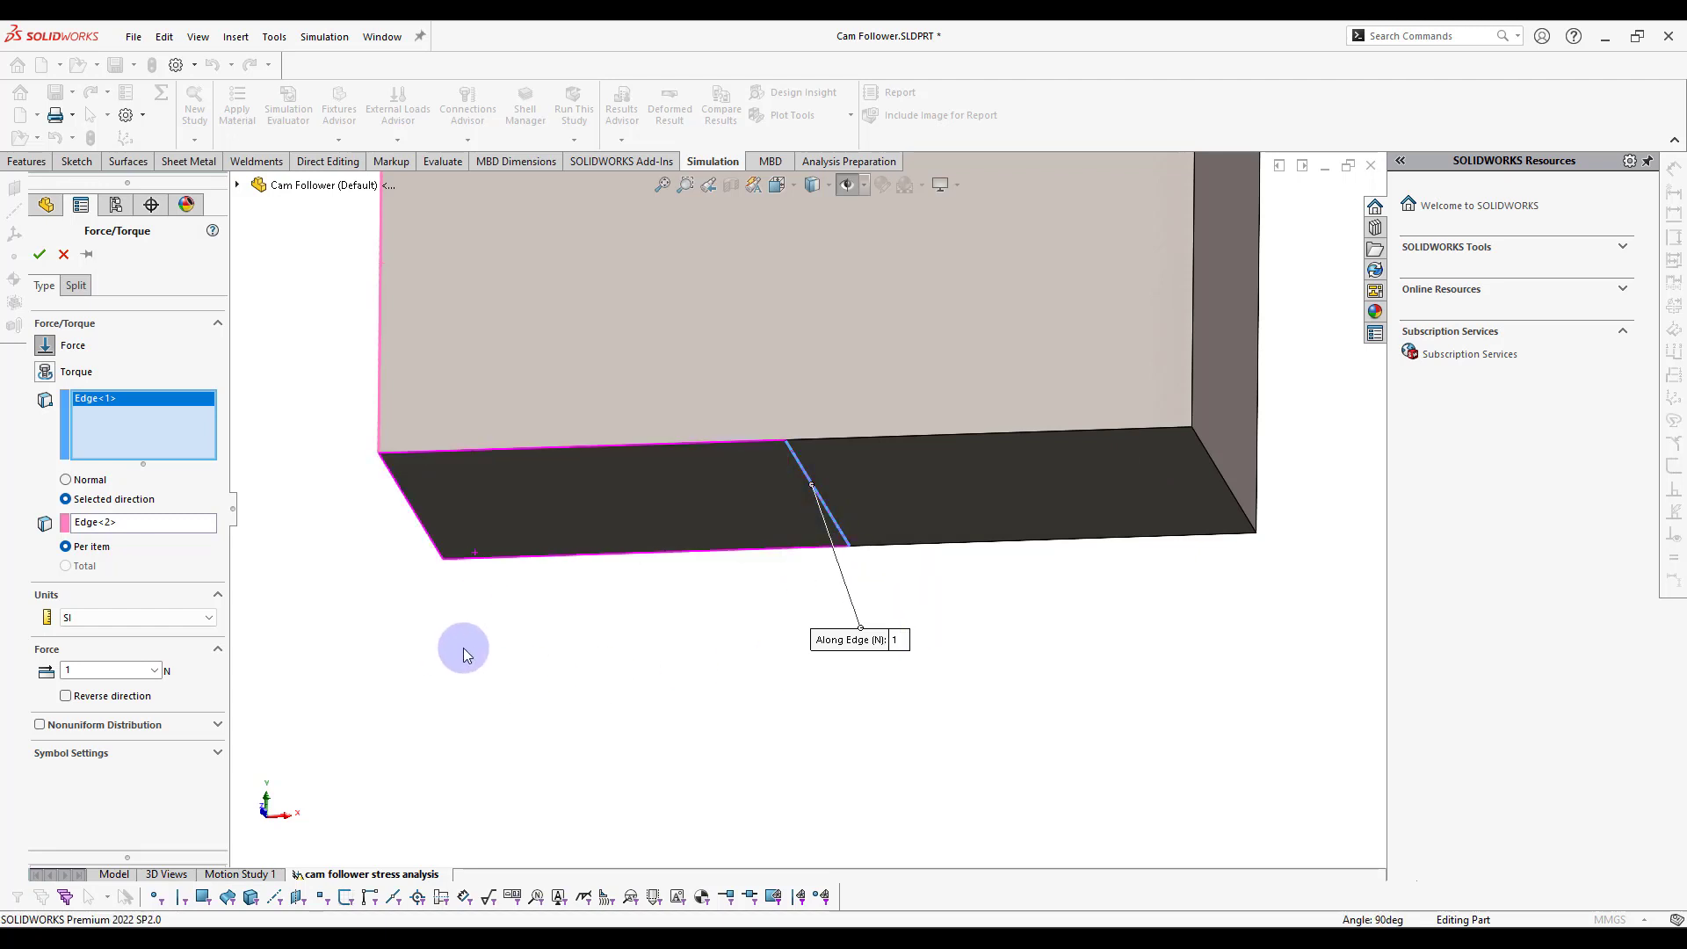
Step: Set the force along the vertical edge to 1010 N and accept the load
middle_click_drag(462, 647, 233, 679)
double_click(103, 672)
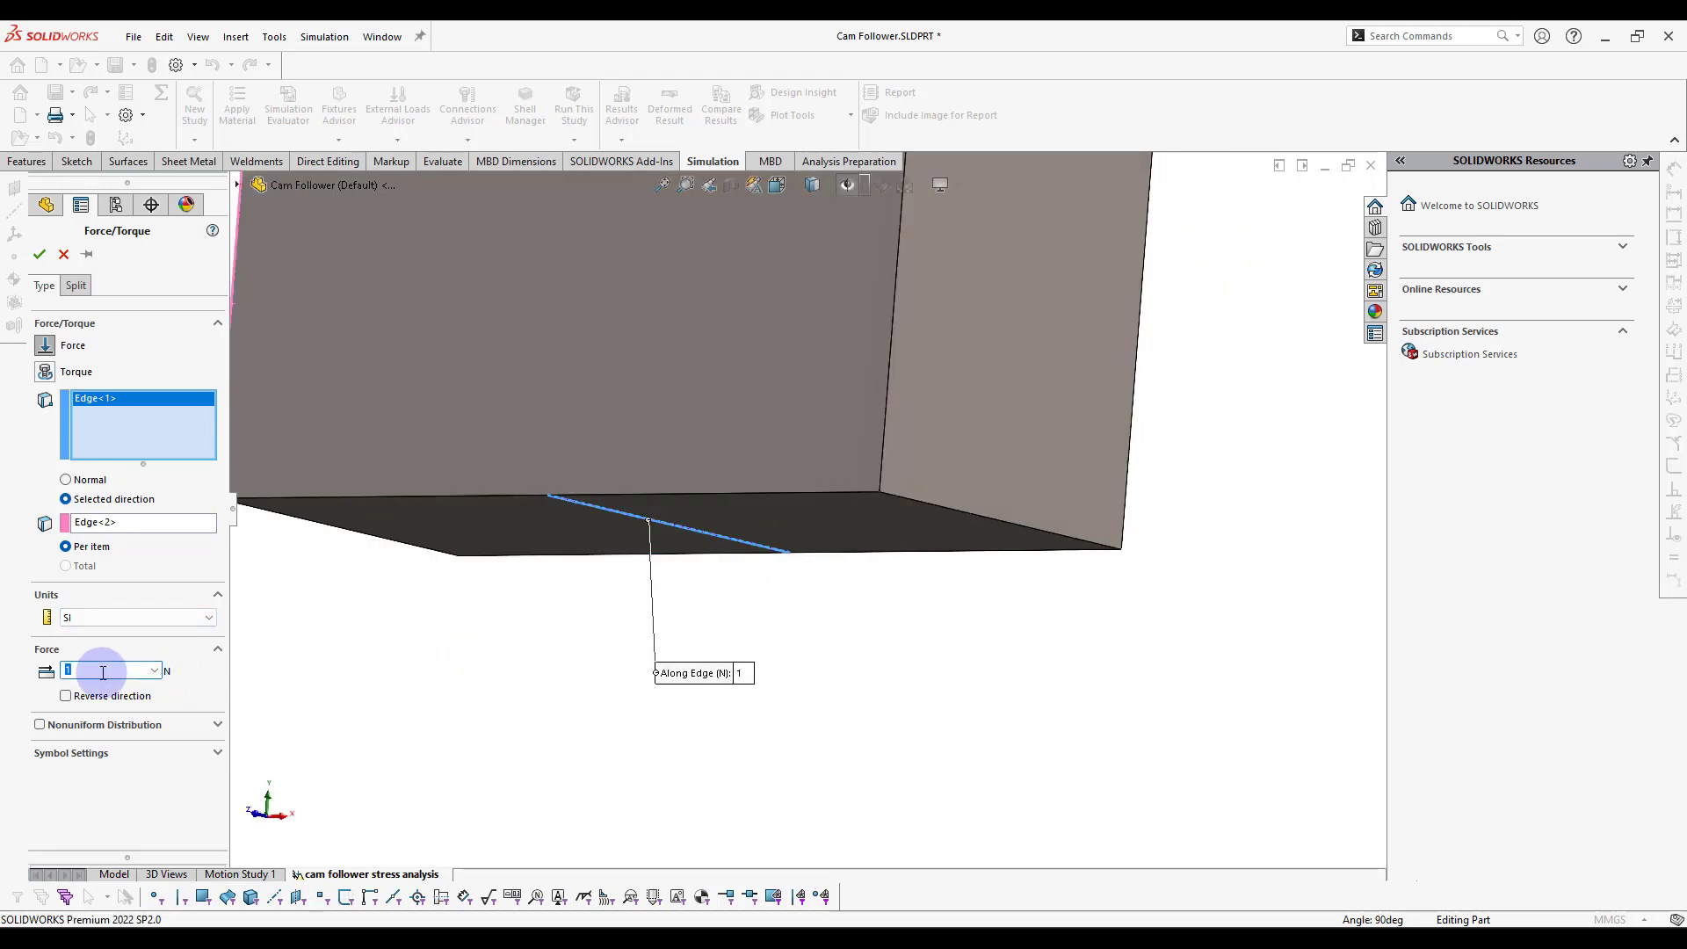
type("1010")
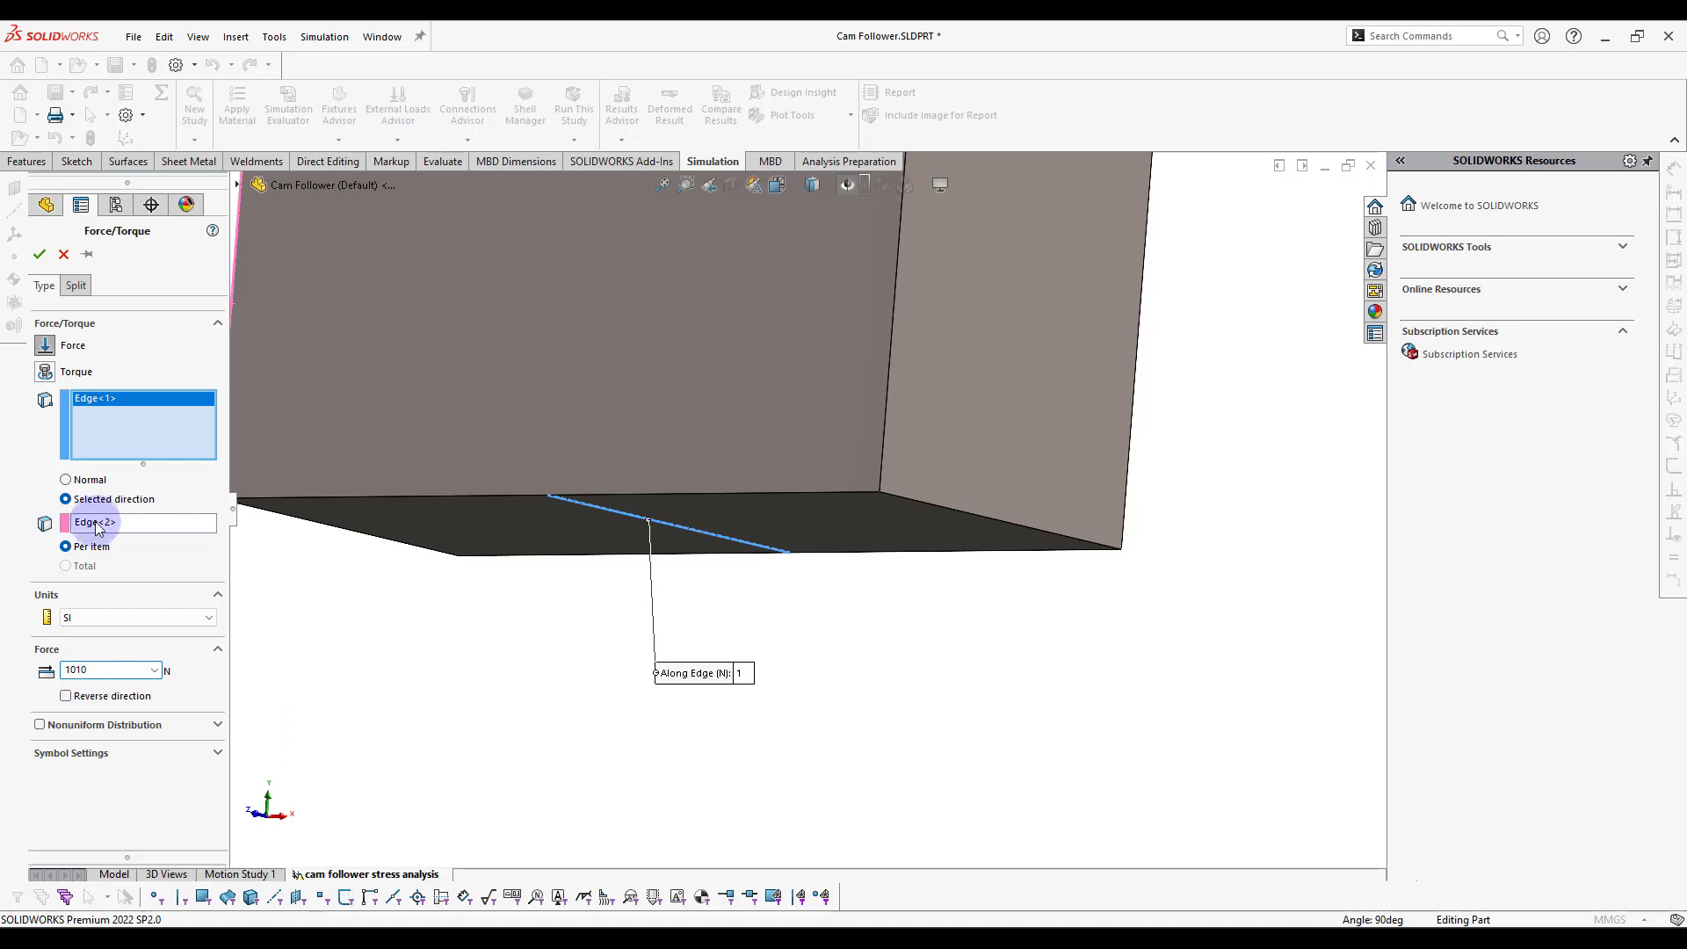
middle_click_drag(440, 610, 471, 603)
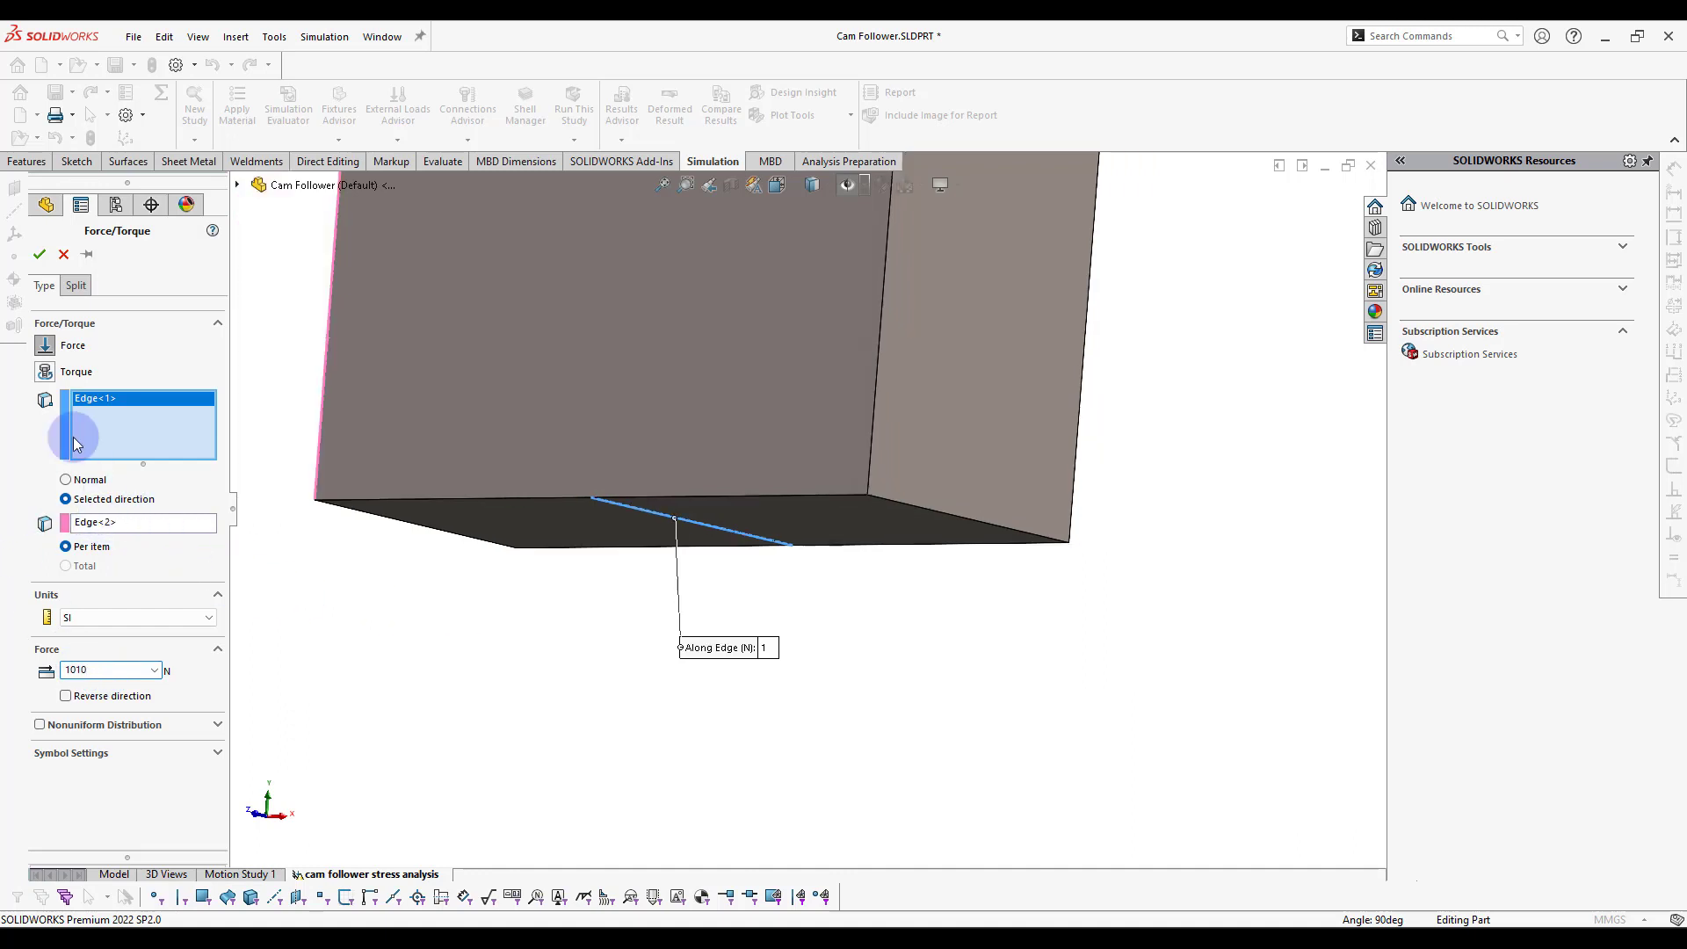
left_click(39, 254)
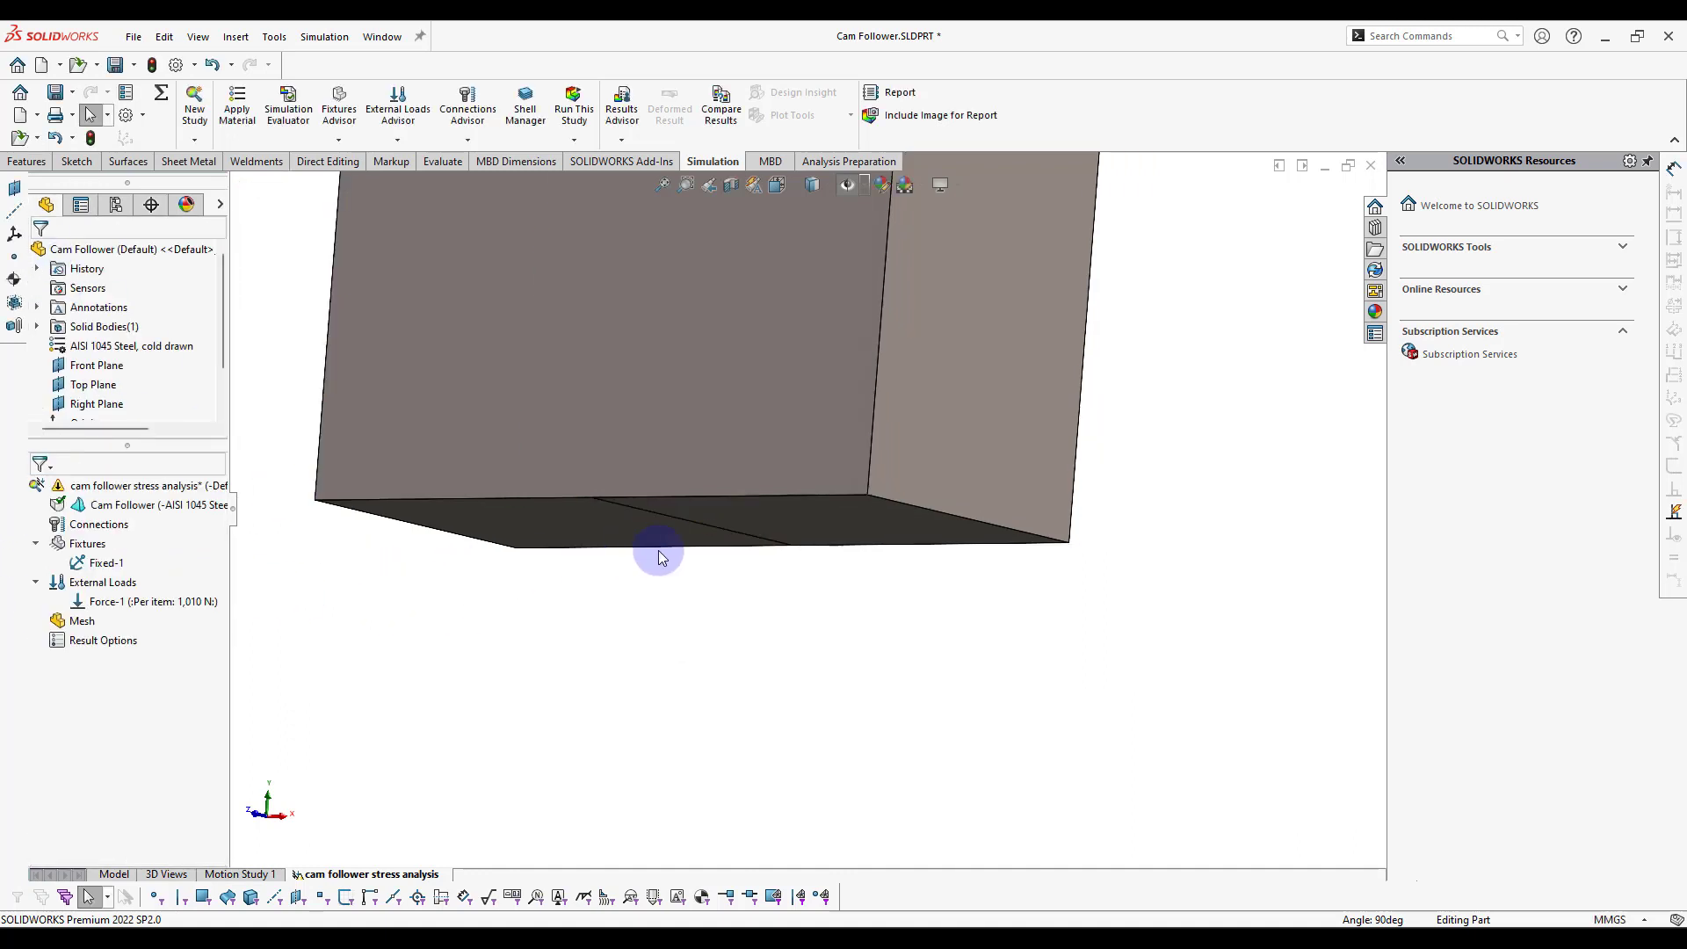
Step: Define a second Force load on the split line edge, directed along the bottom face's long edge
right_click(110, 582)
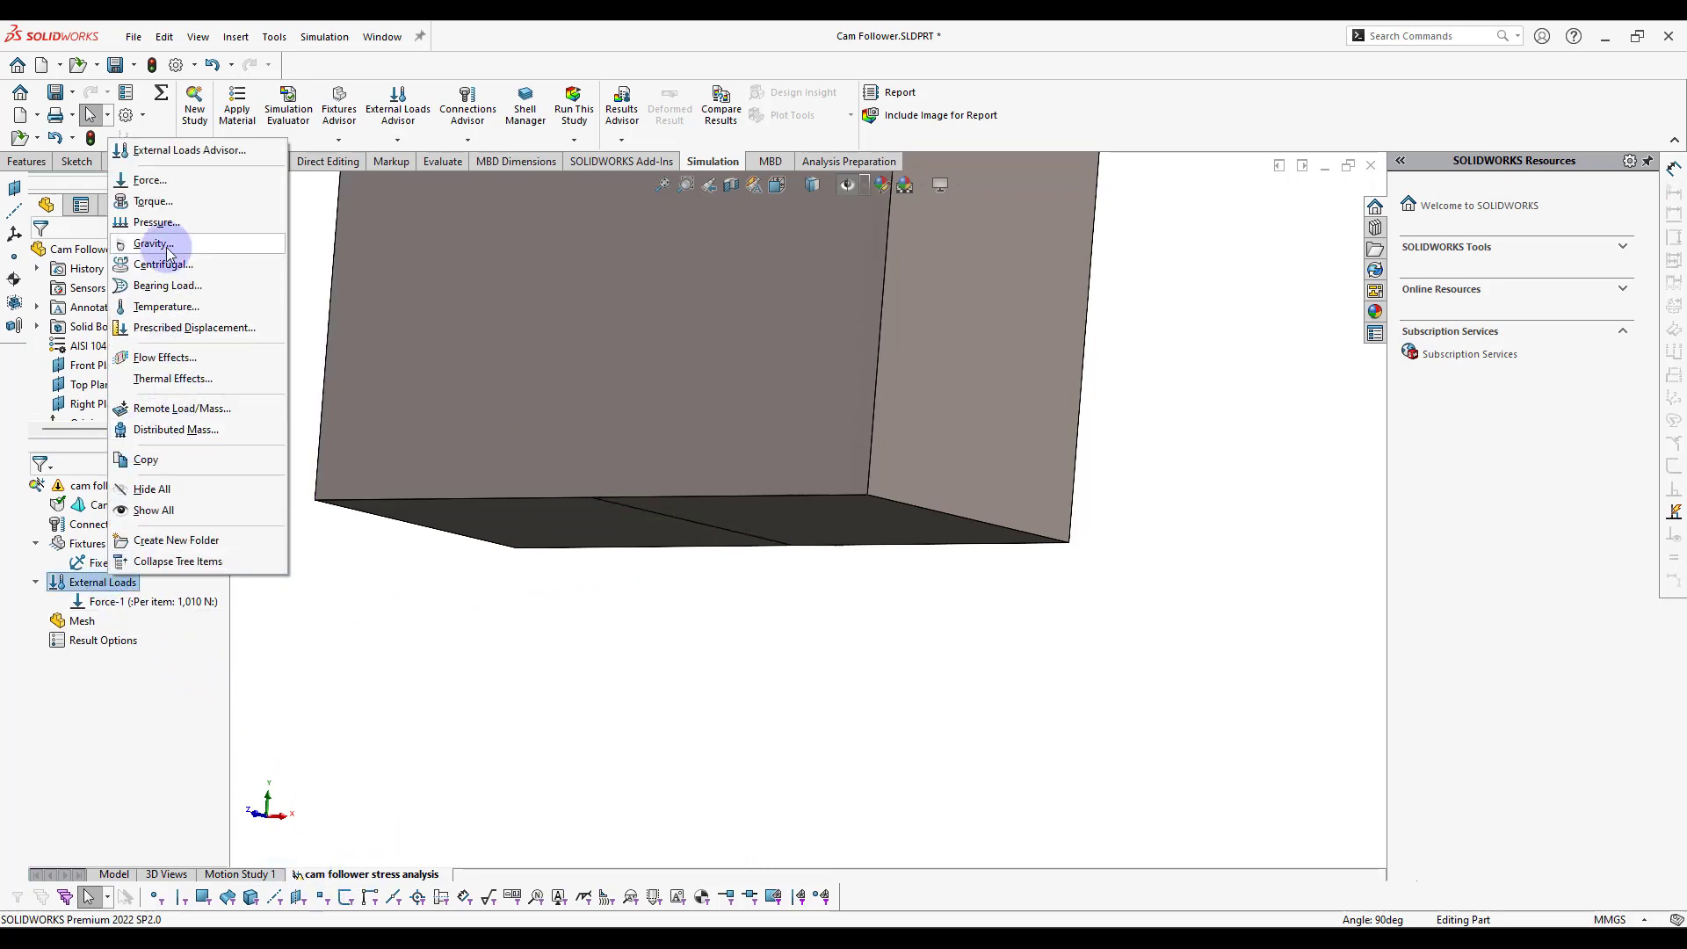
left_click(149, 180)
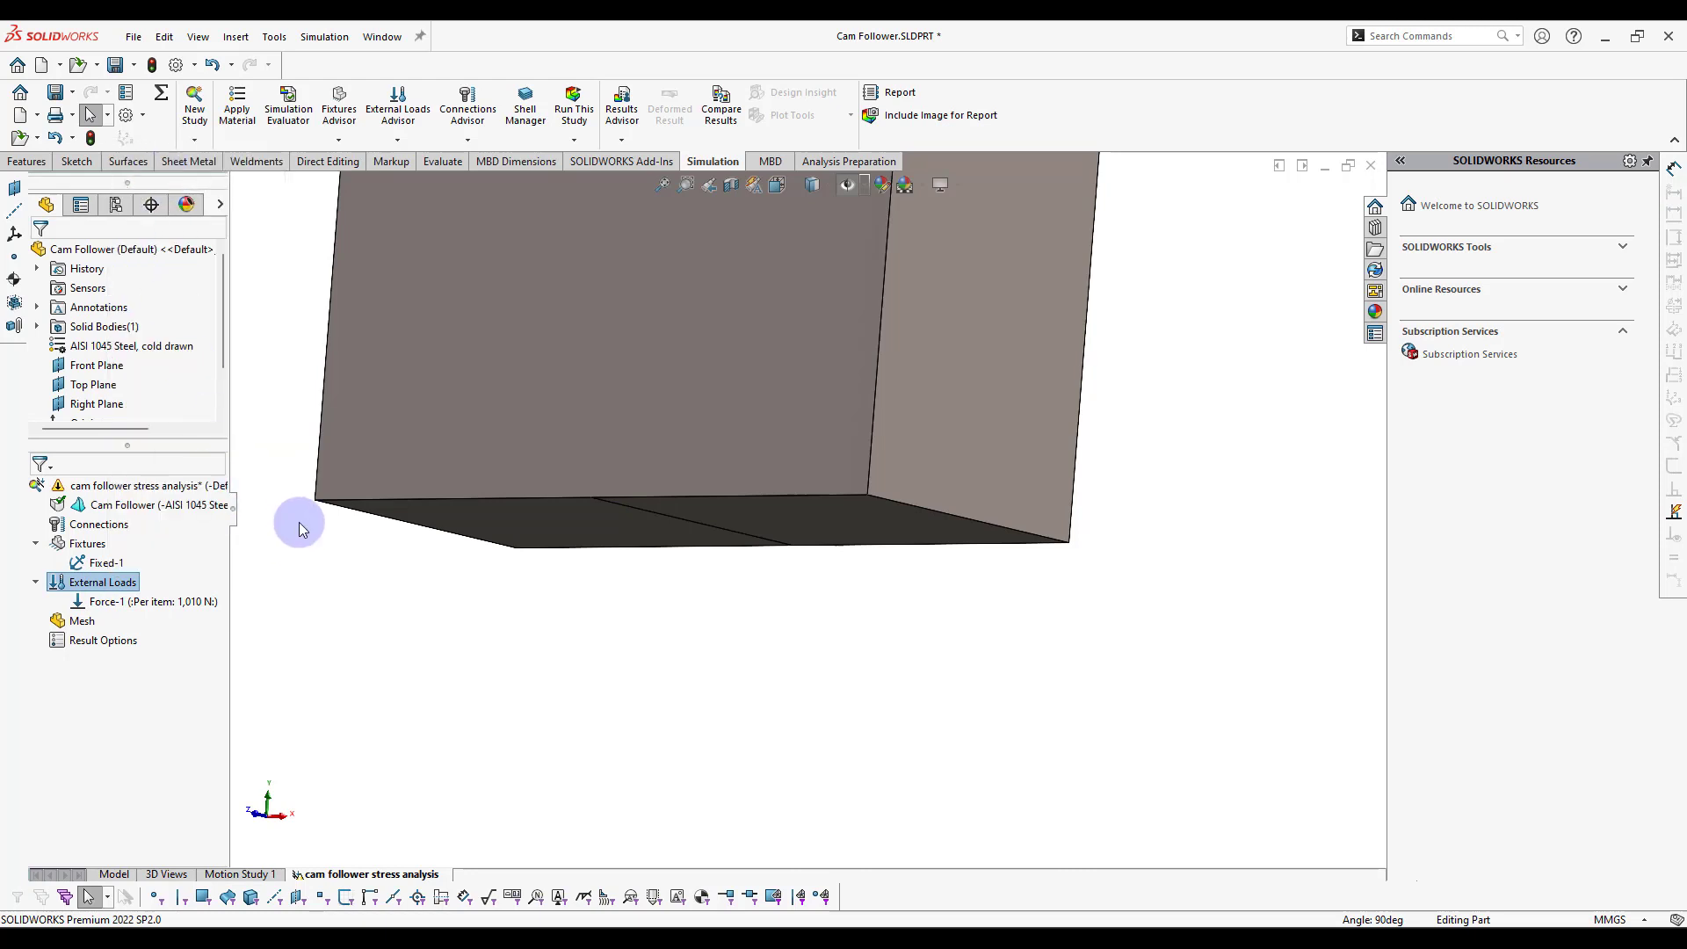
left_click(683, 526)
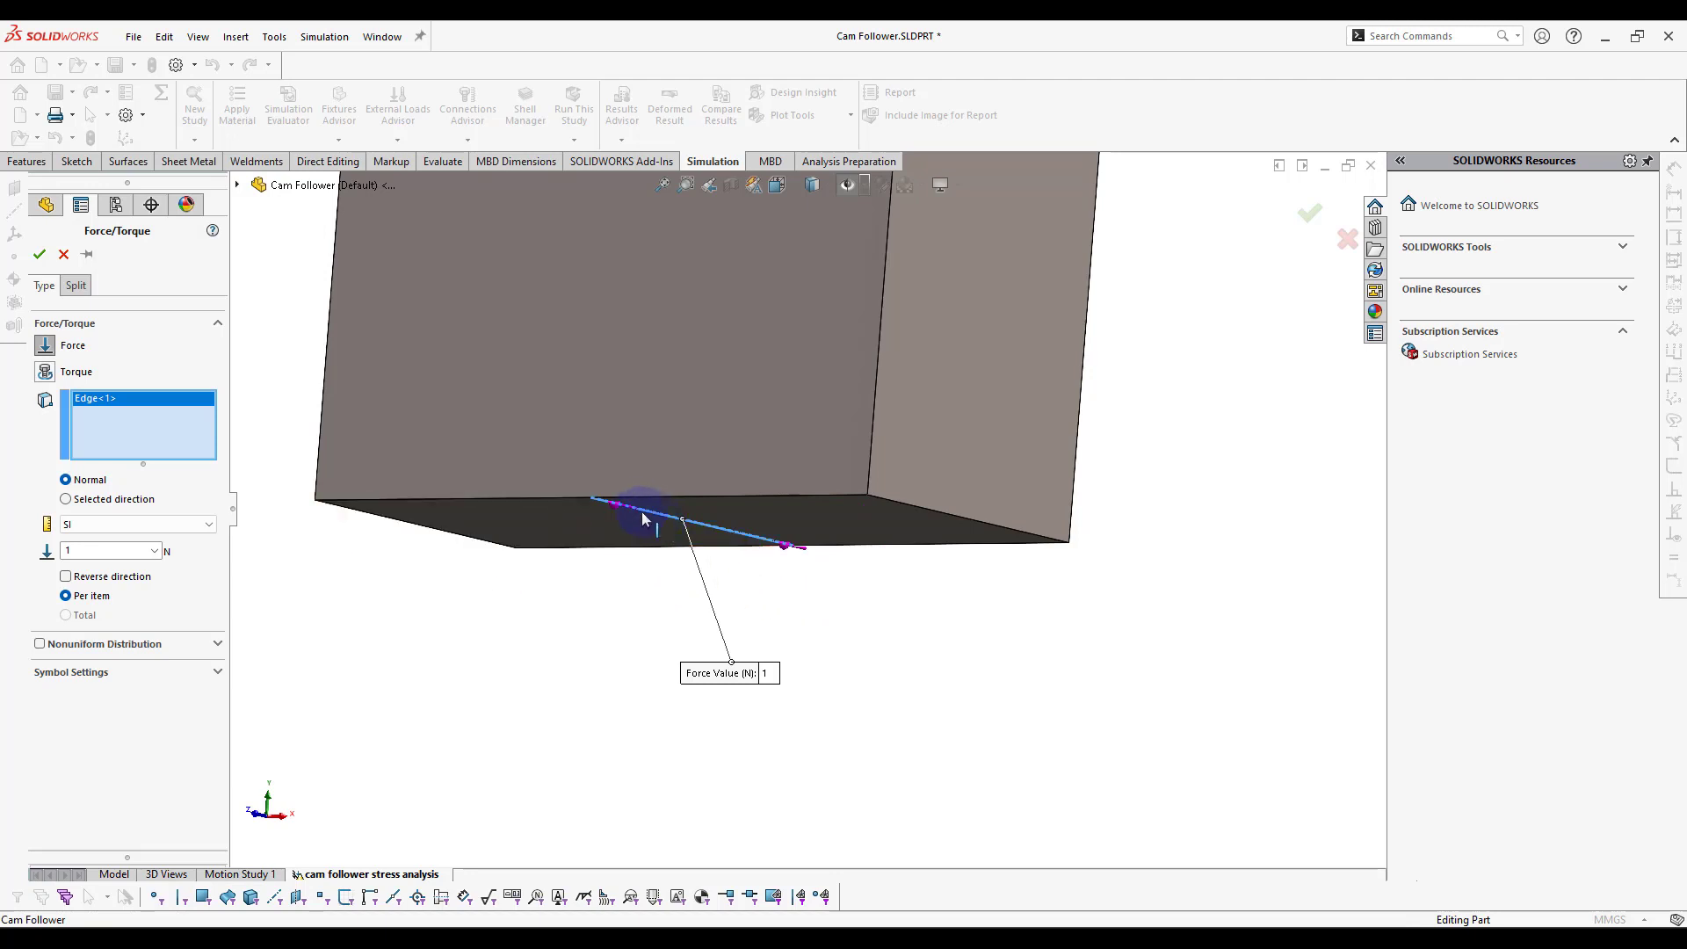
scroll(627, 519, "down", 2)
scroll(633, 518, "down", 1)
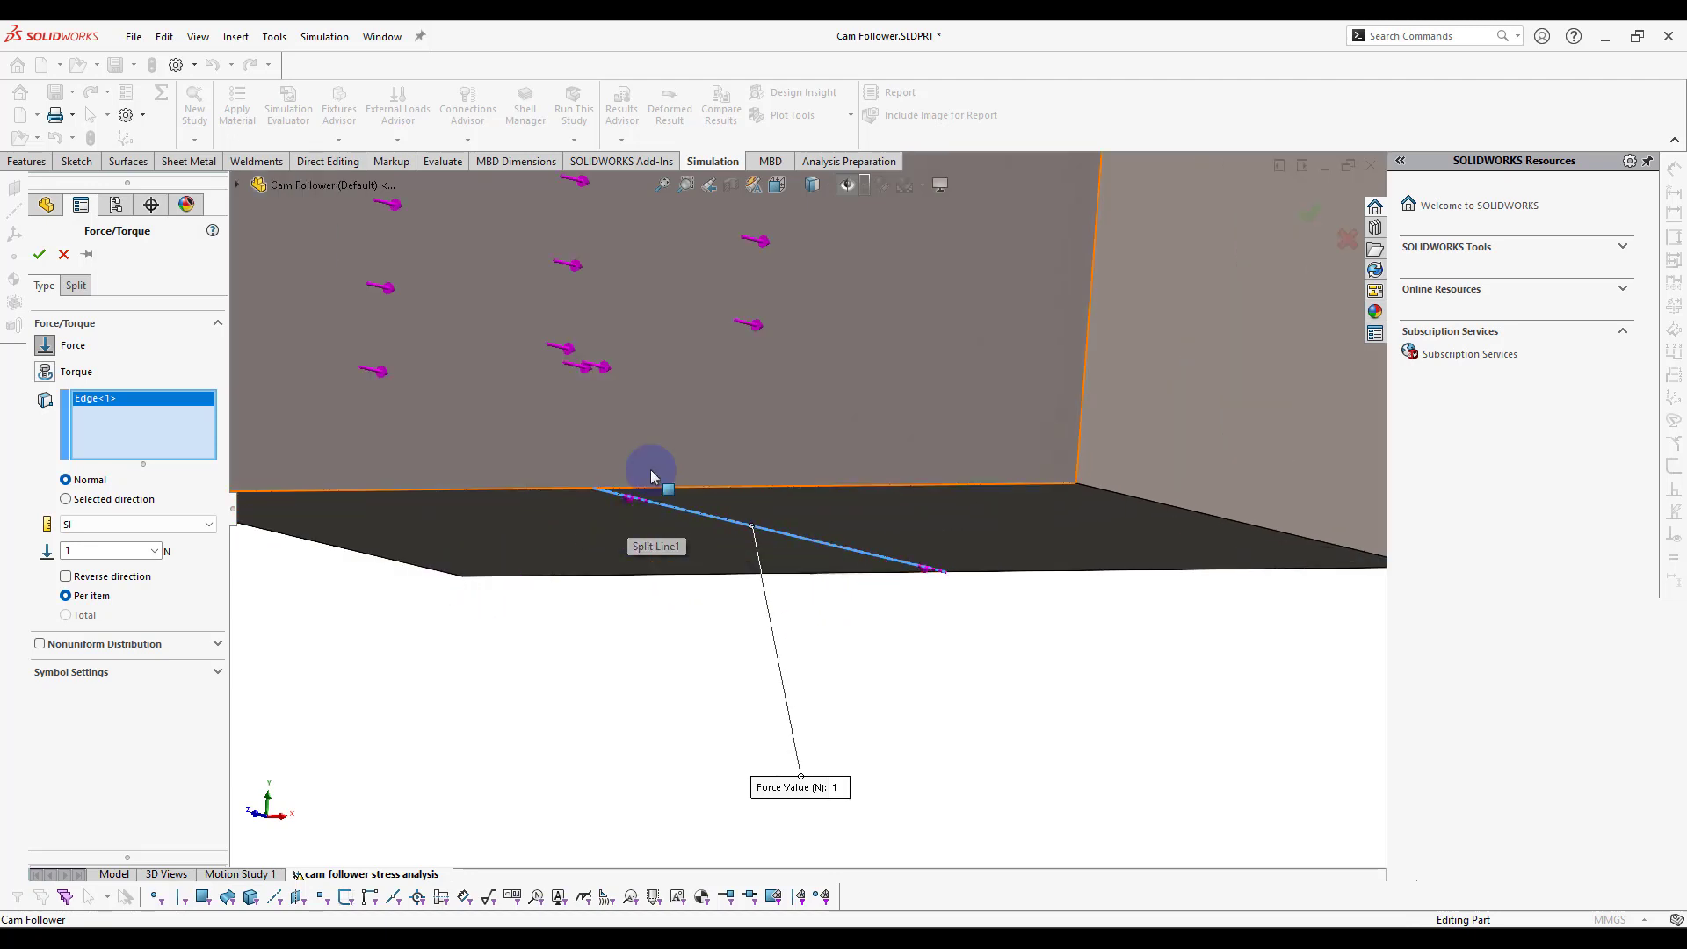
left_click(113, 499)
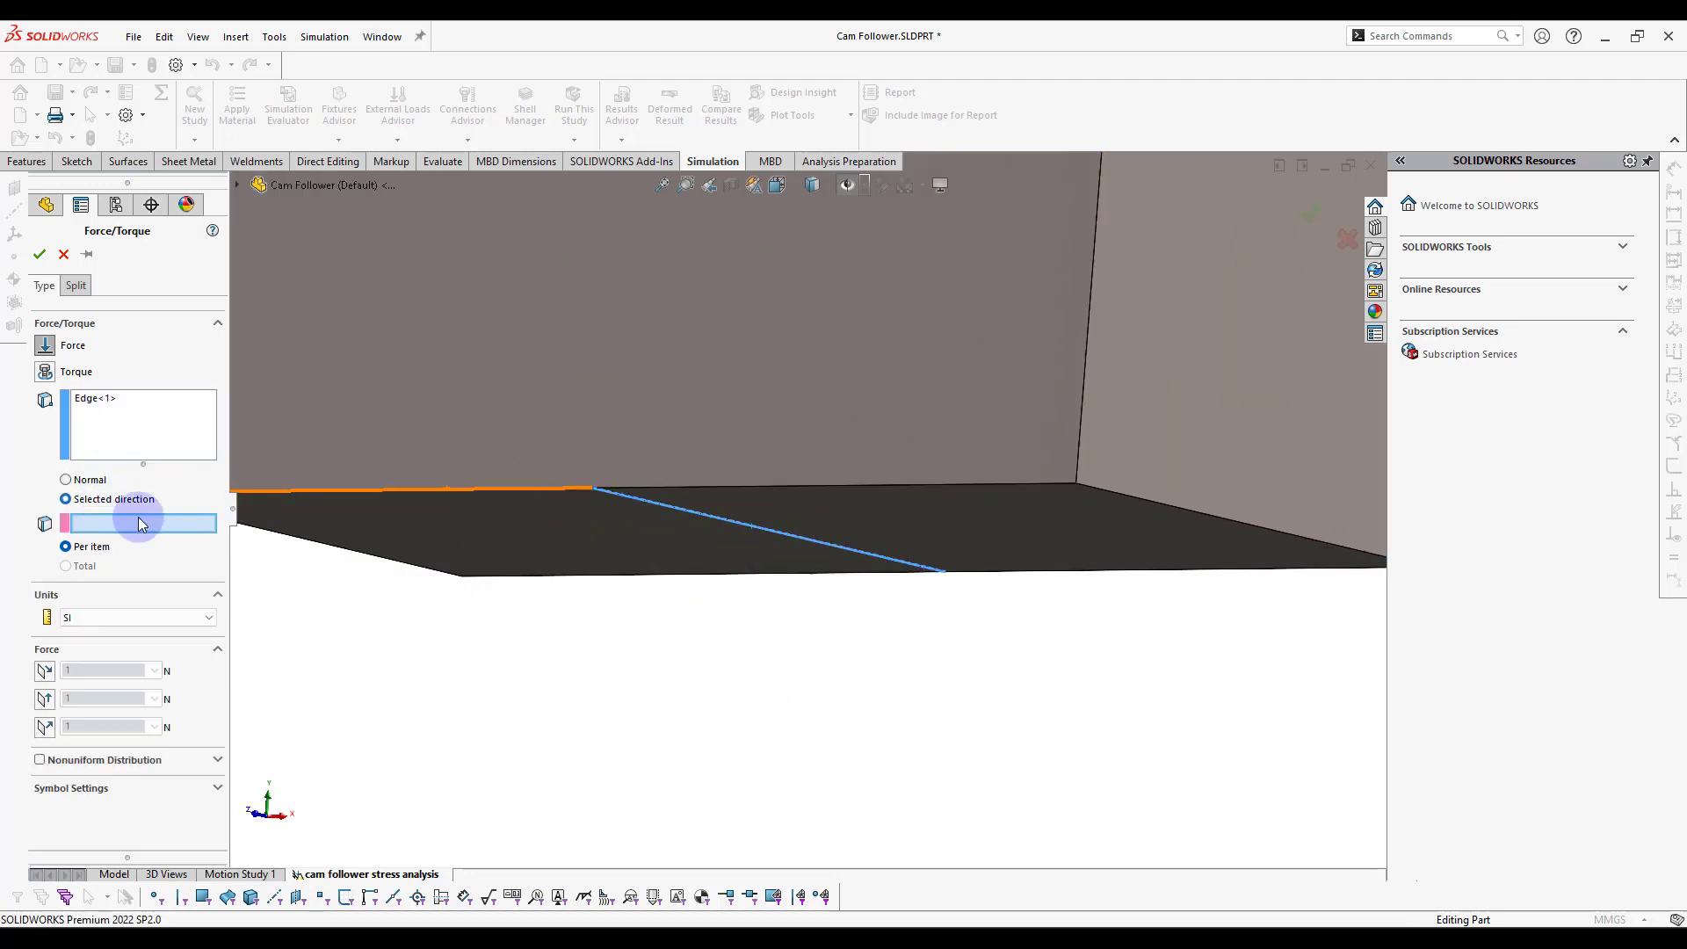
left_click(695, 483)
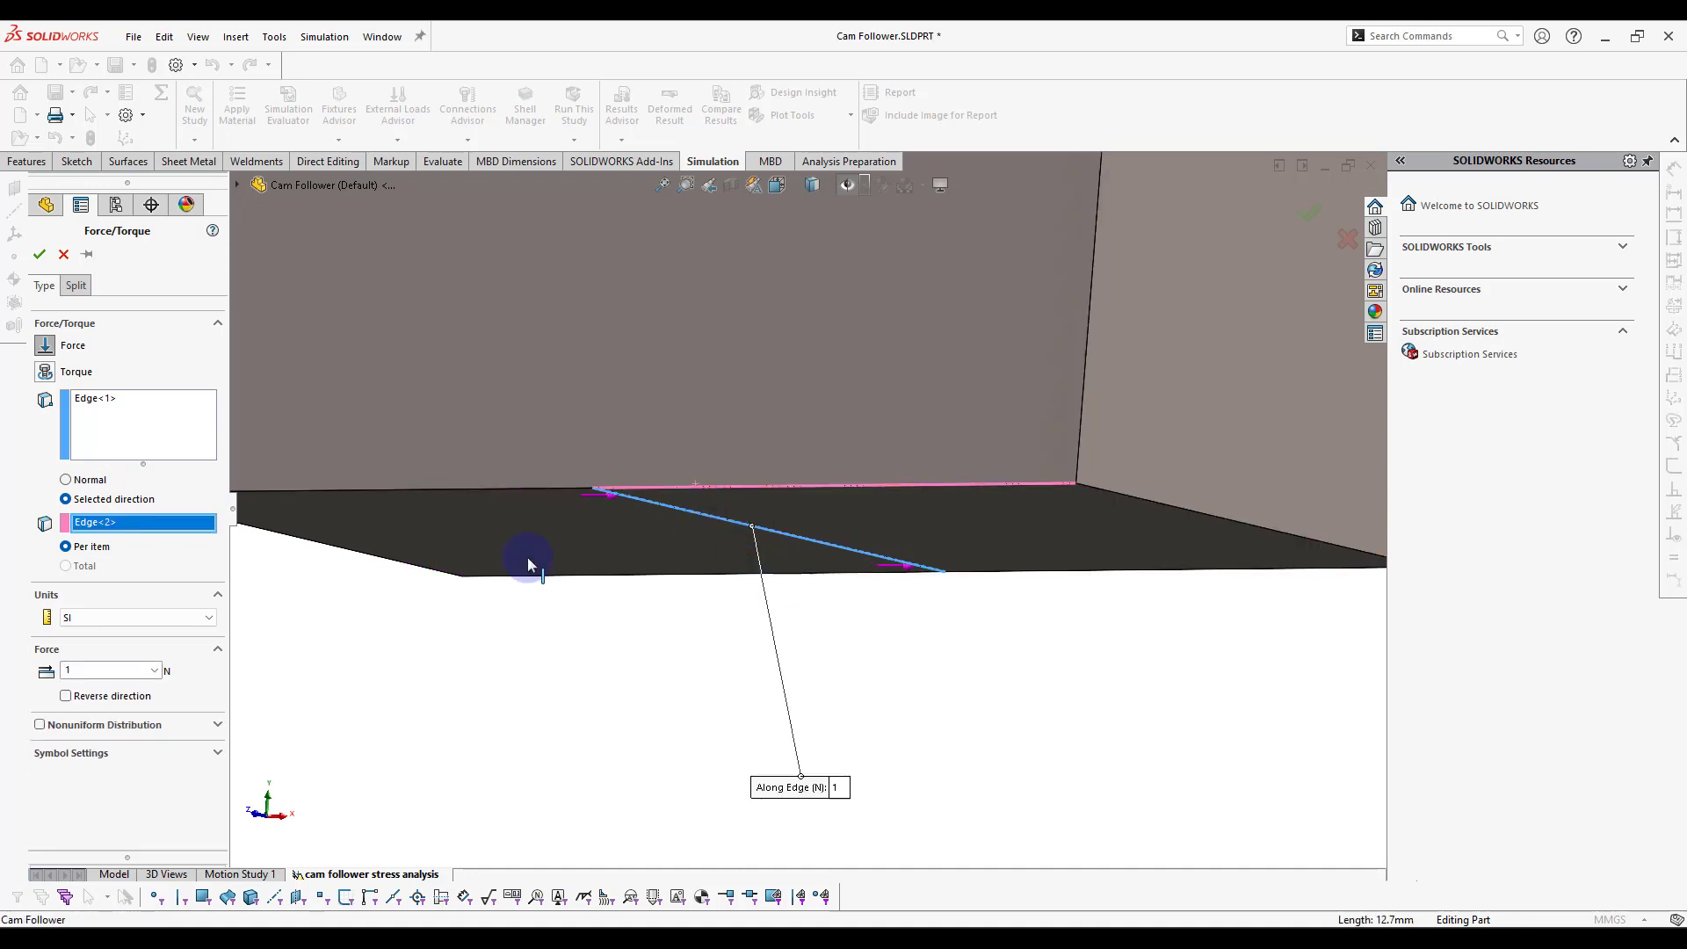
Step: Reverse the second force's direction, set it to 368 N and accept the load
left_click(72, 697)
left_click(66, 696)
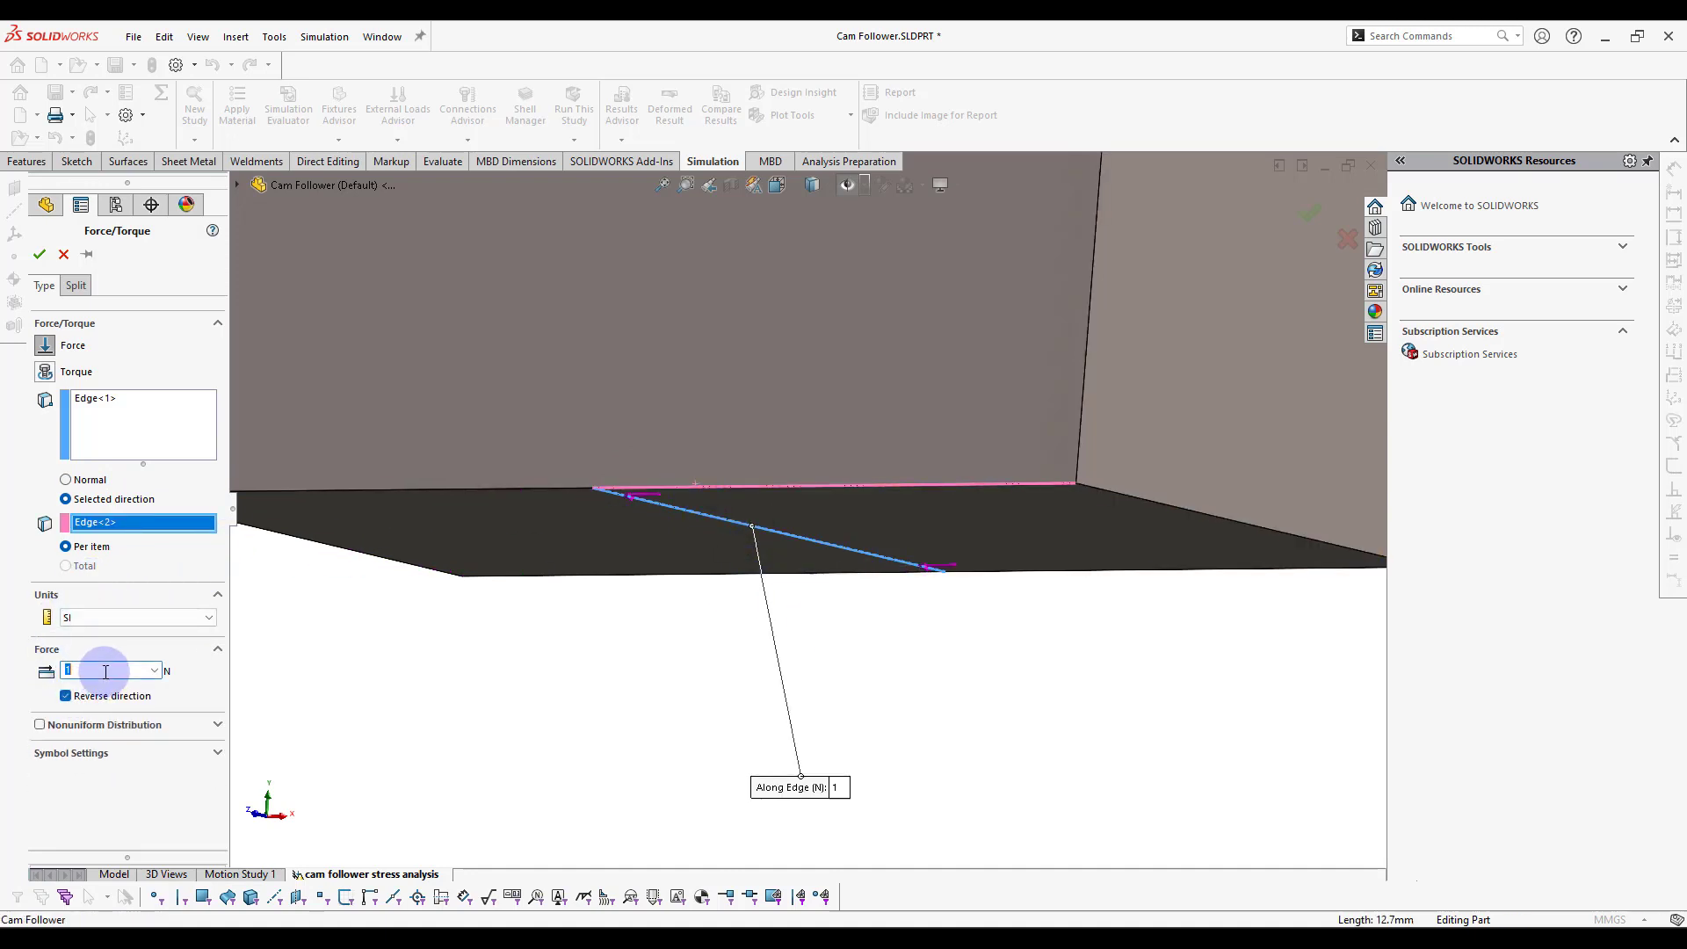
double_click(113, 672)
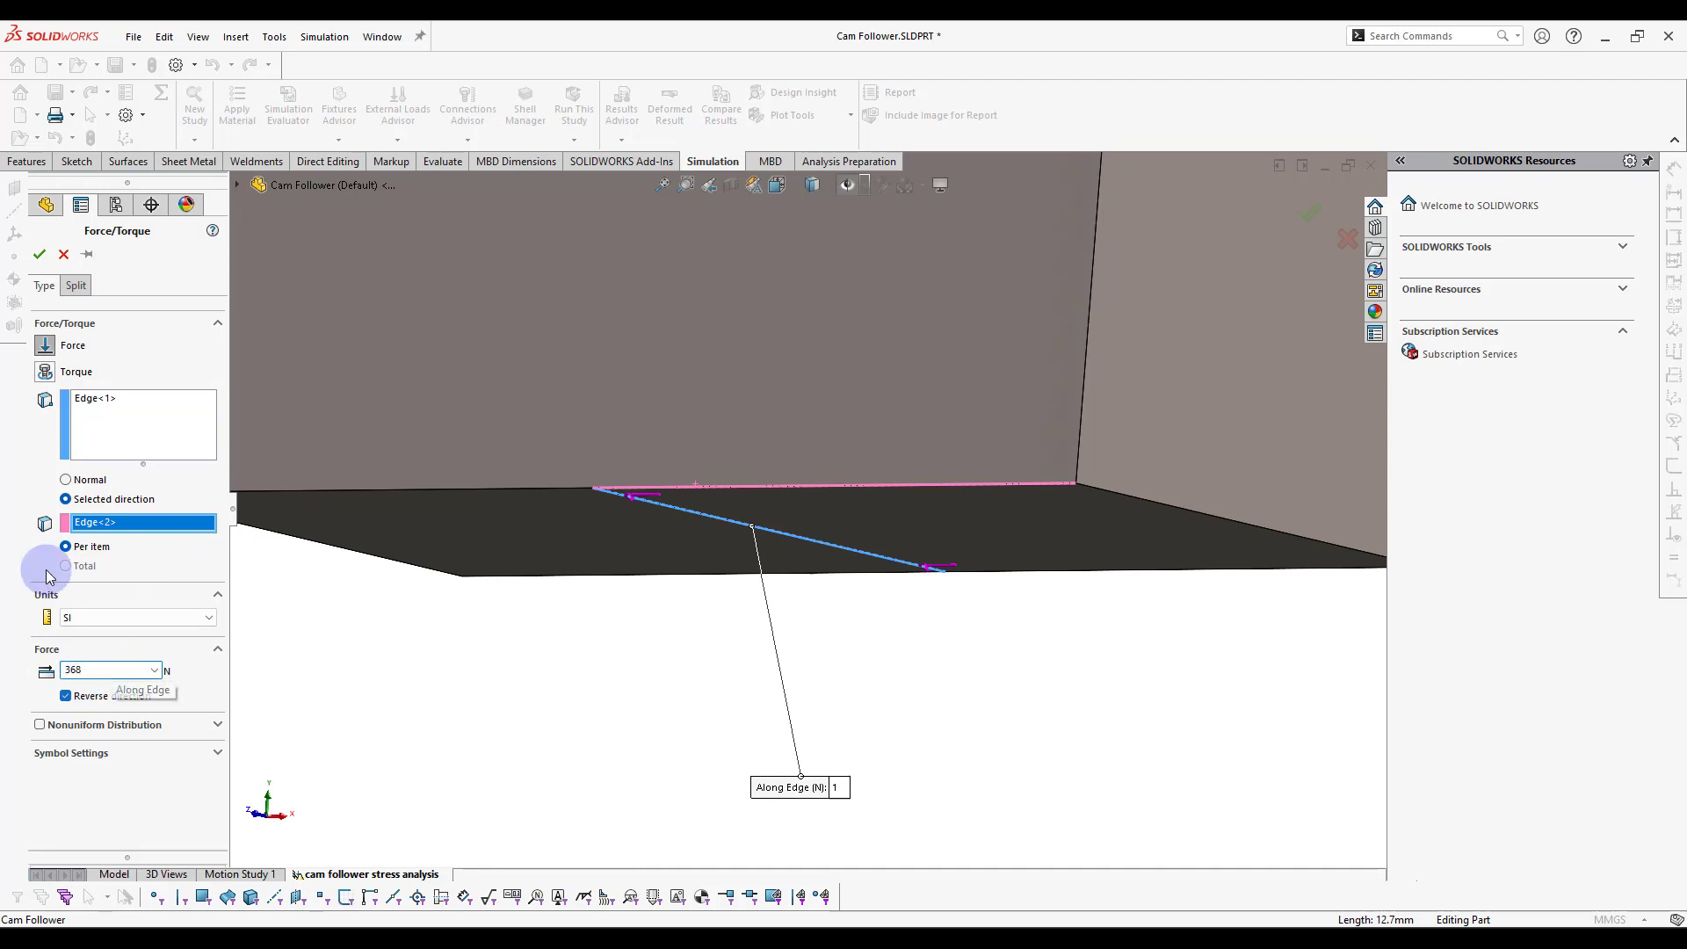
left_click(343, 666)
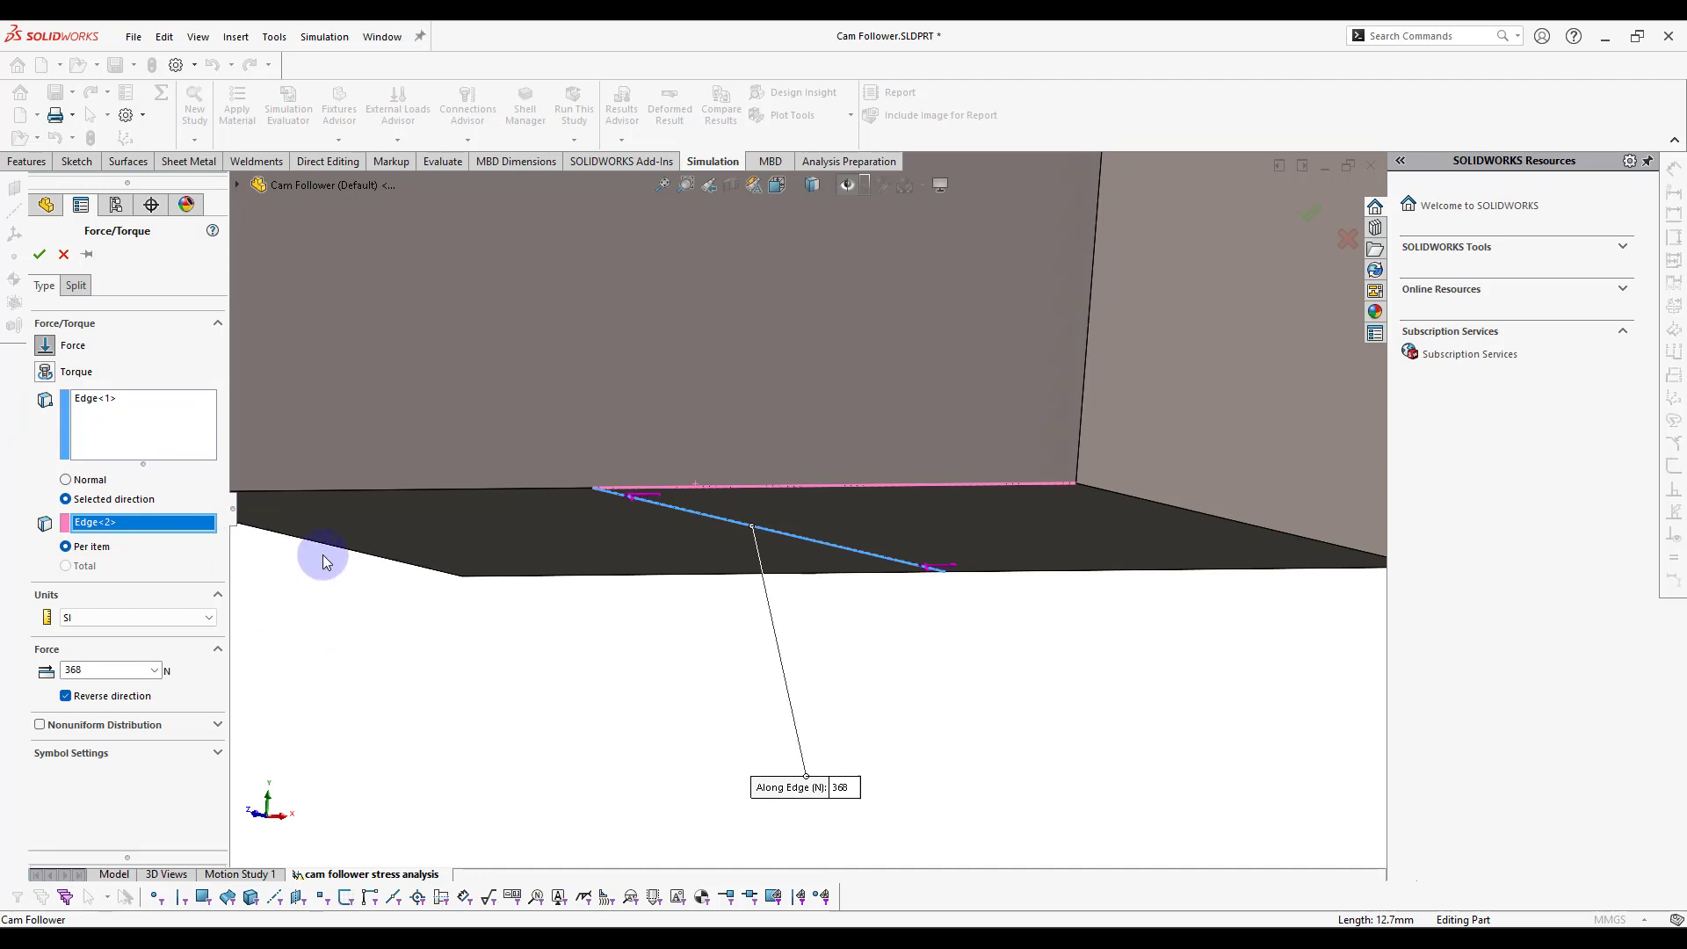
left_click(39, 257)
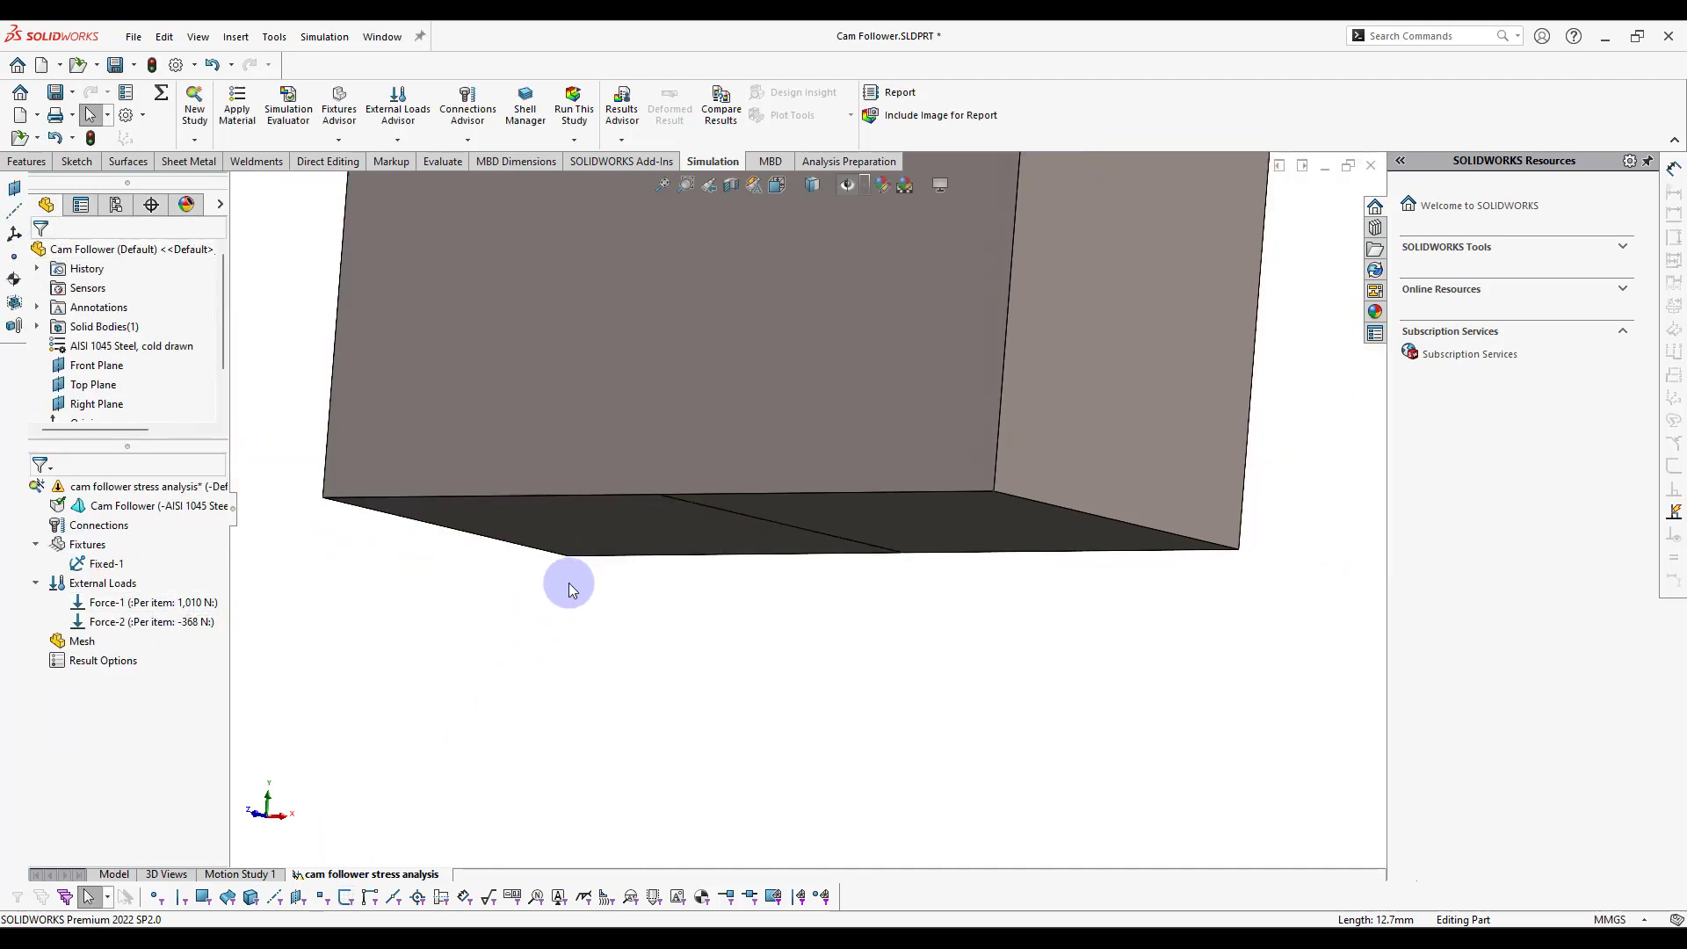
left_click(207, 604)
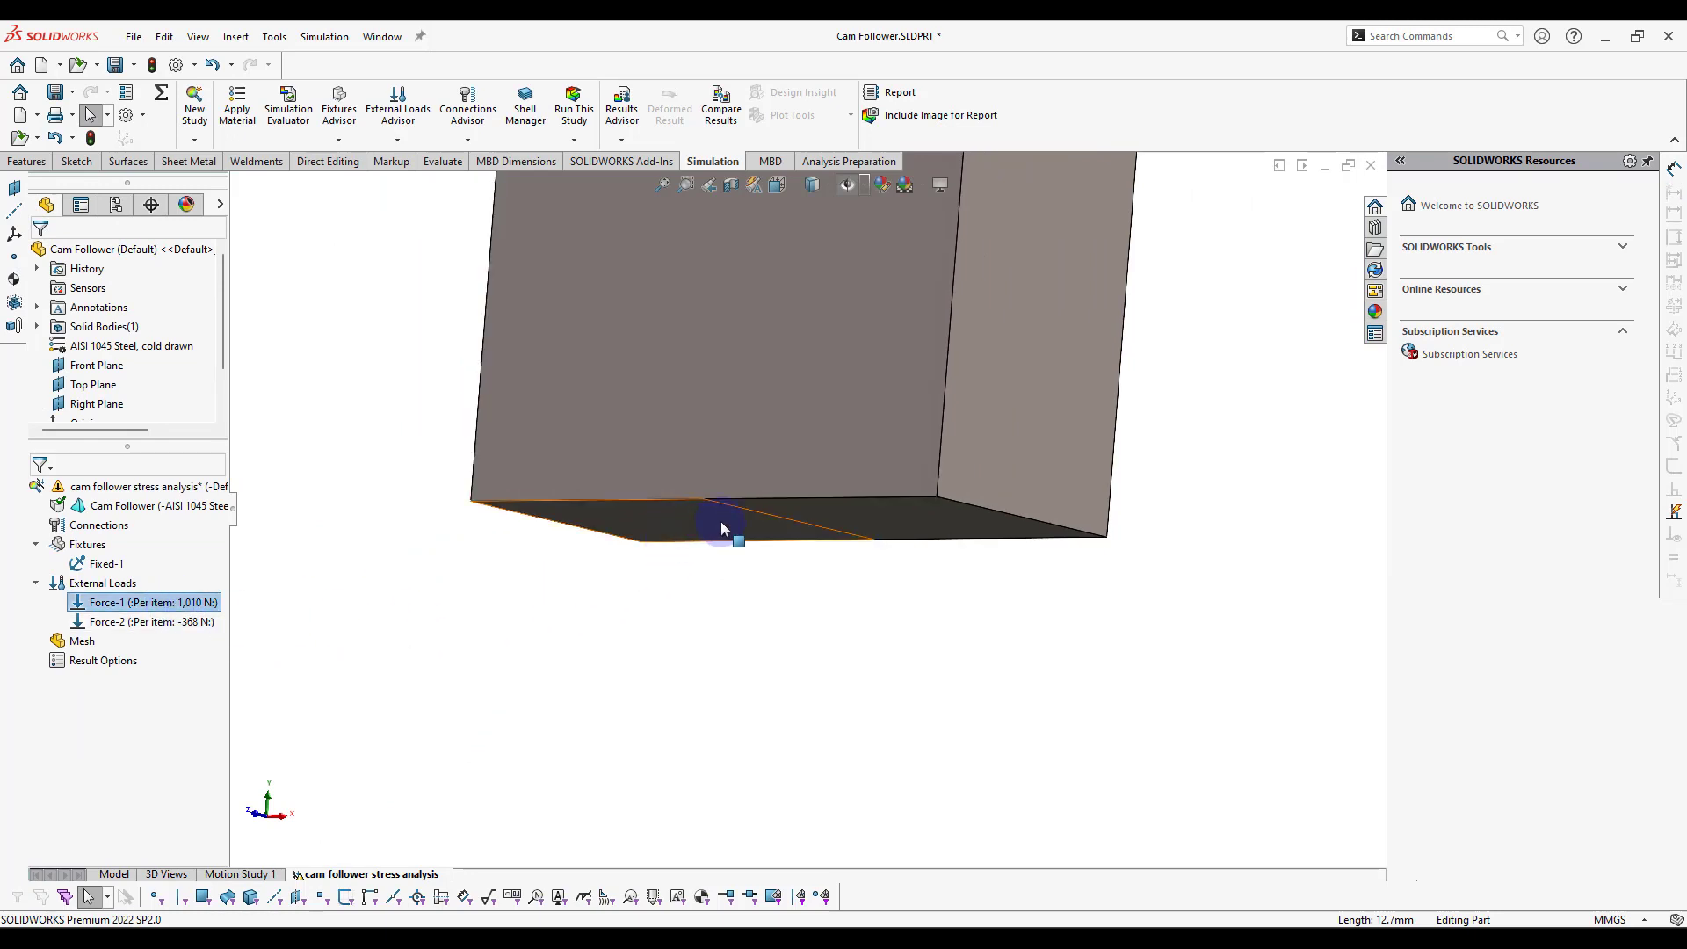
scroll(788, 475, "down", 3)
scroll(789, 476, "up", 1)
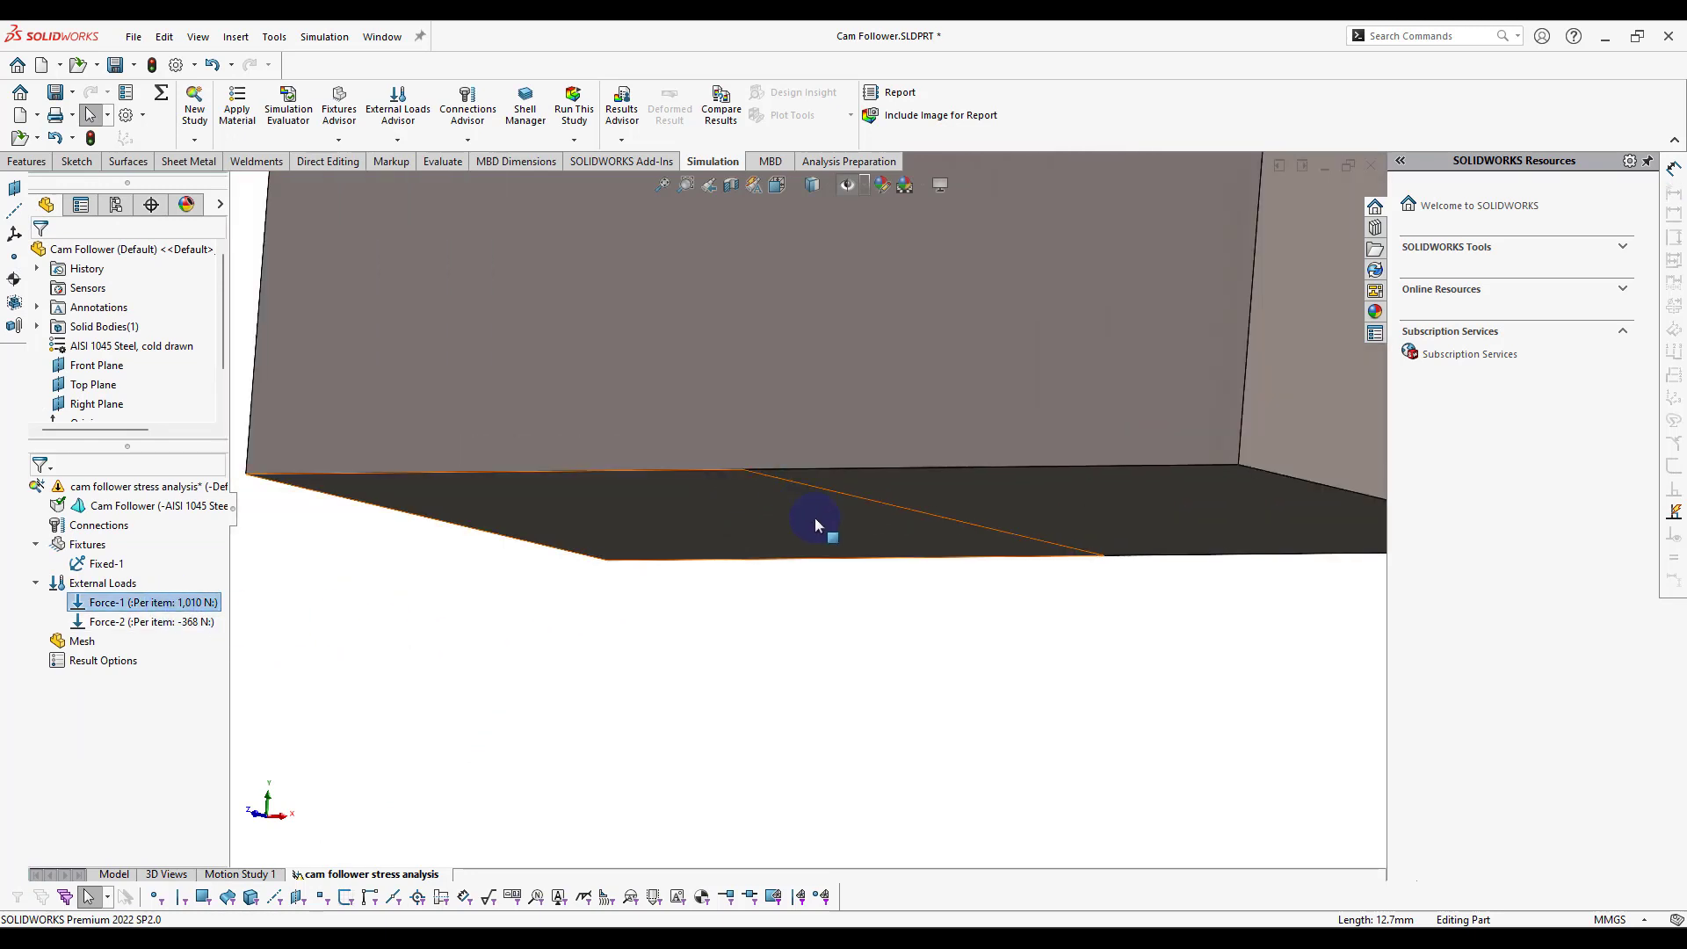
left_click(820, 684)
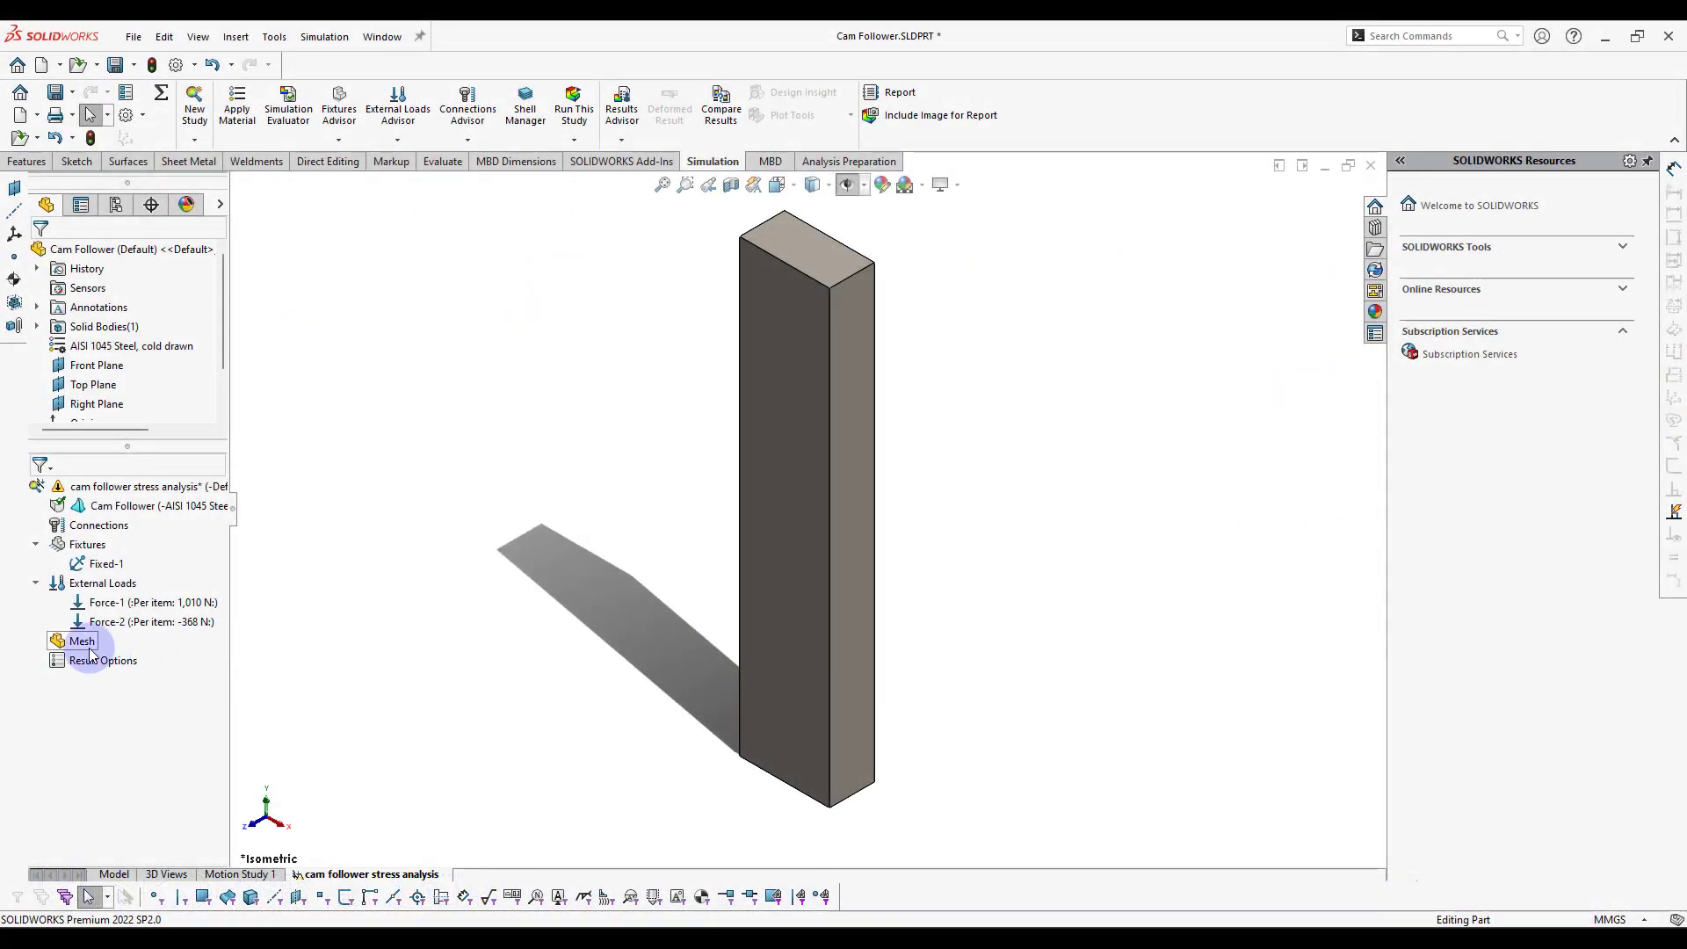
Step: Create a standard mesh of the bar with the mesh density at its finest setting
right_click(90, 652)
left_click(145, 380)
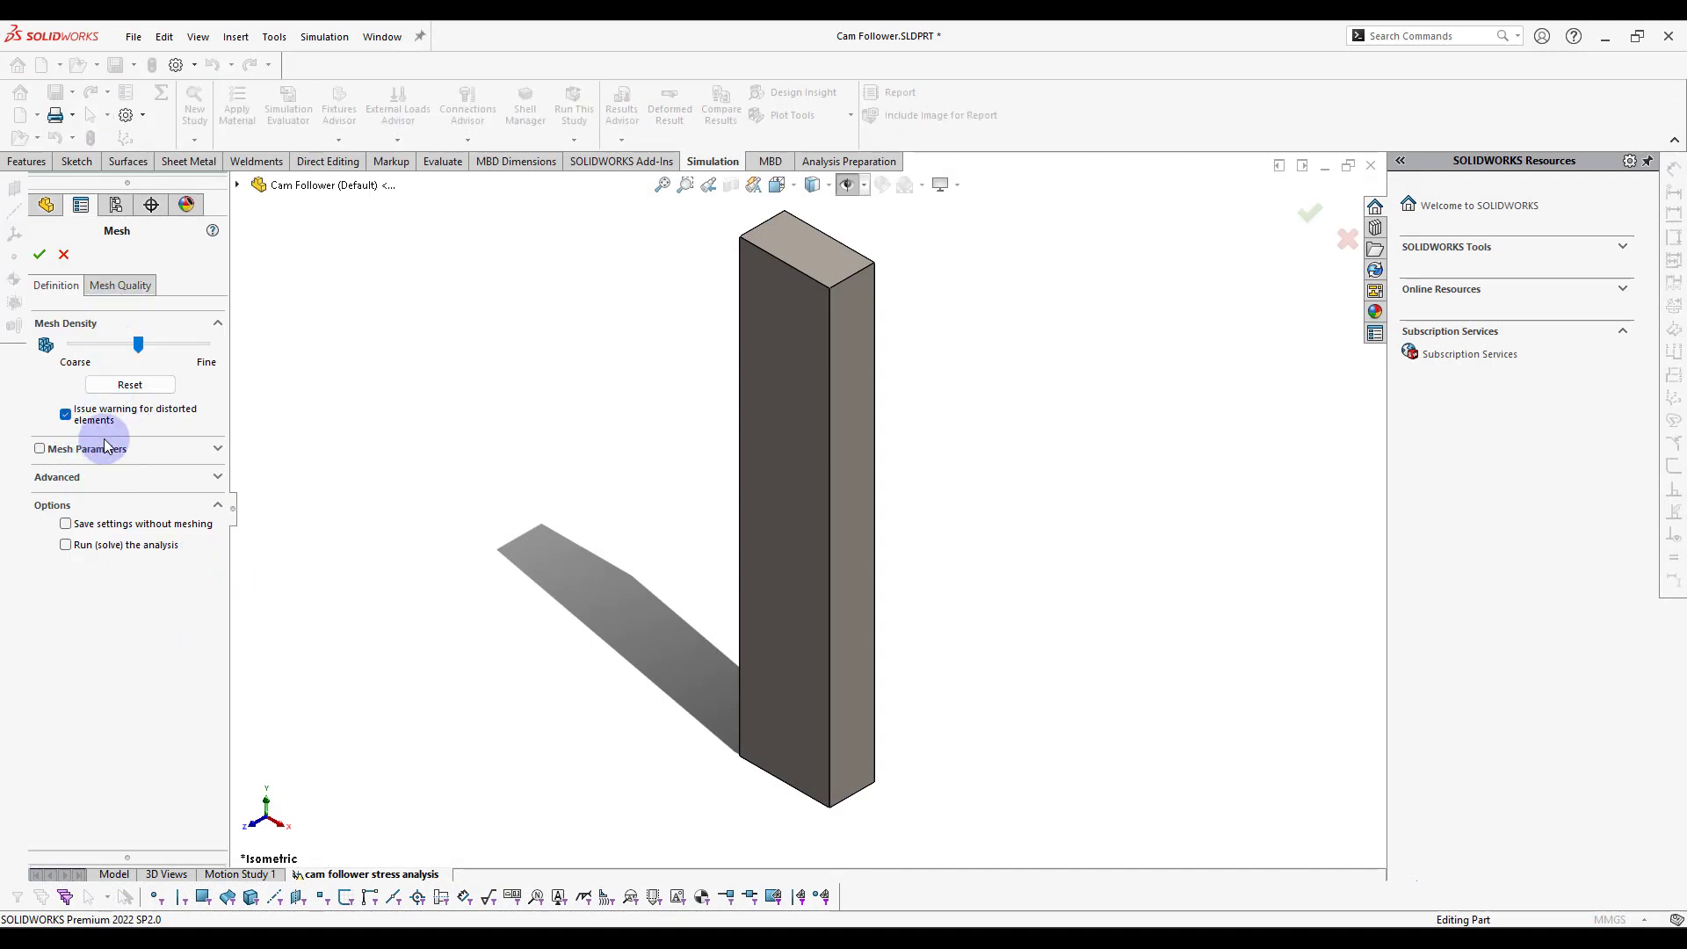
left_click(88, 450)
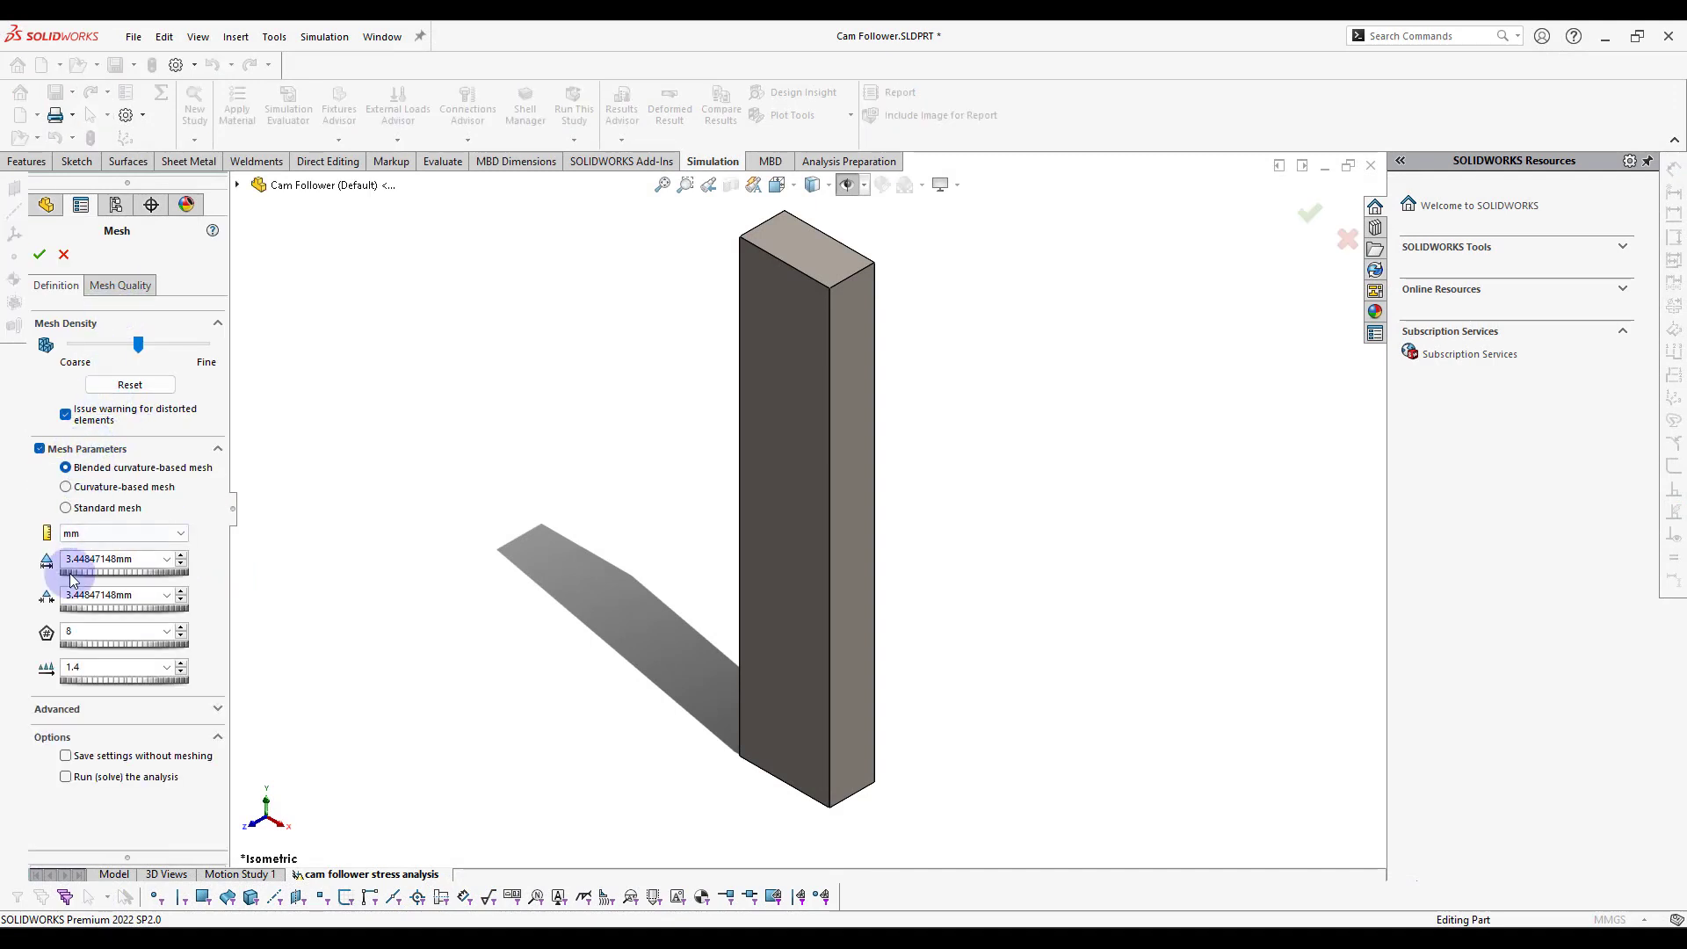
left_click(86, 516)
left_click_drag(139, 343, 205, 344)
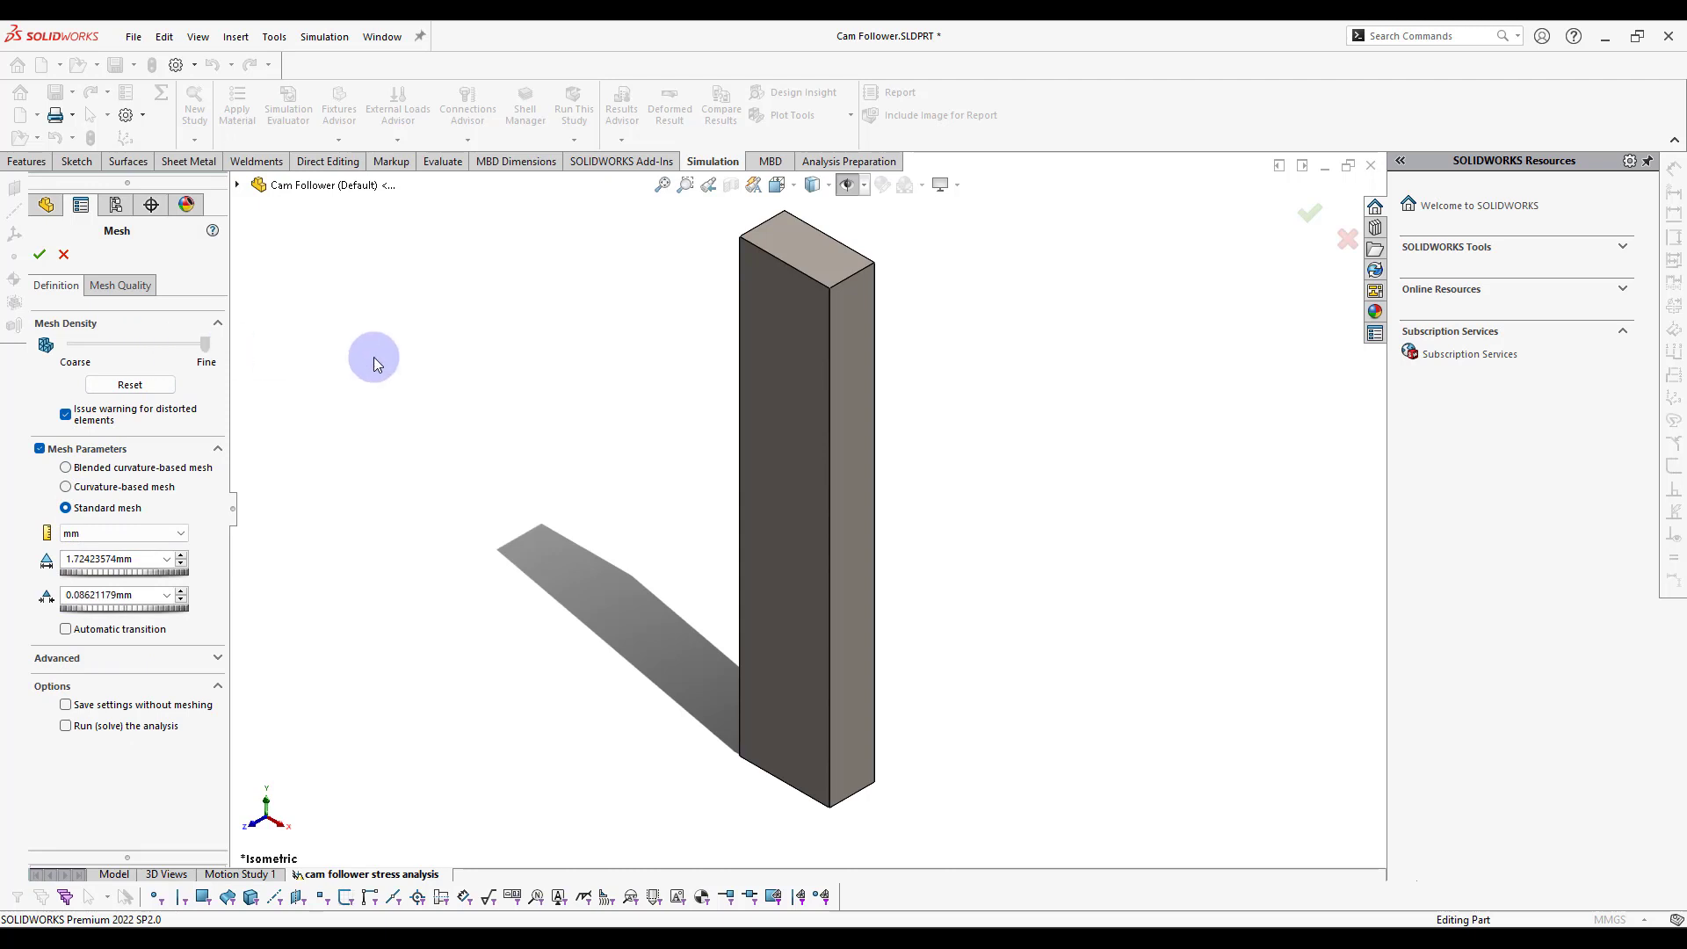
left_click(39, 254)
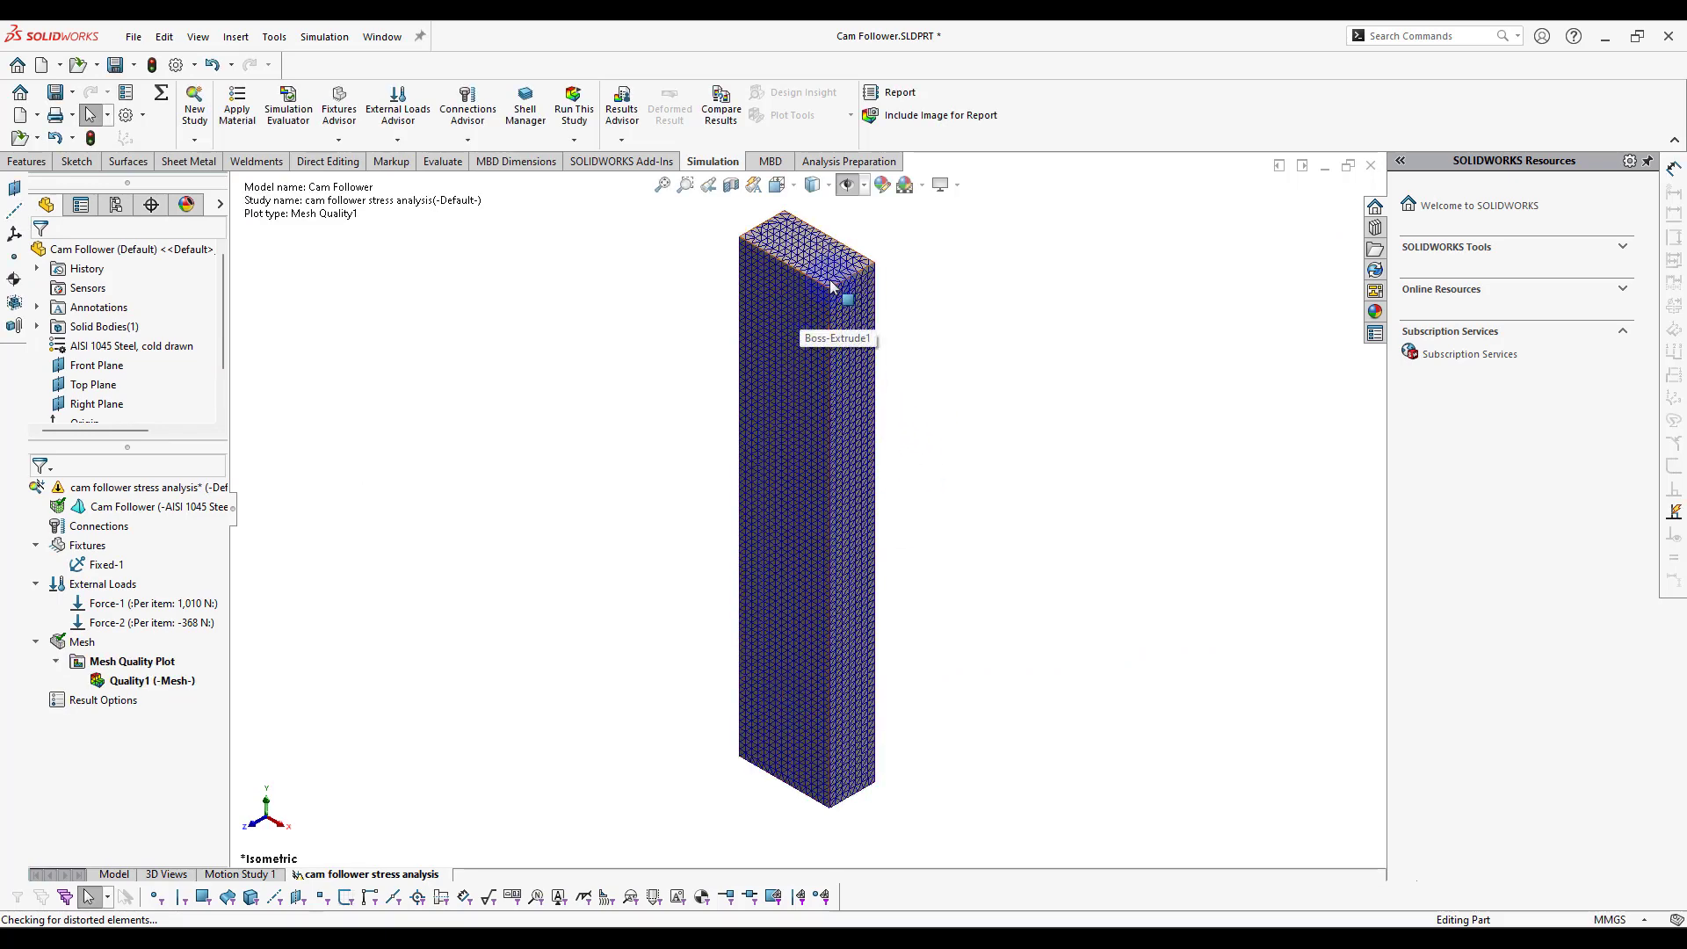
scroll(831, 286, "up", 5)
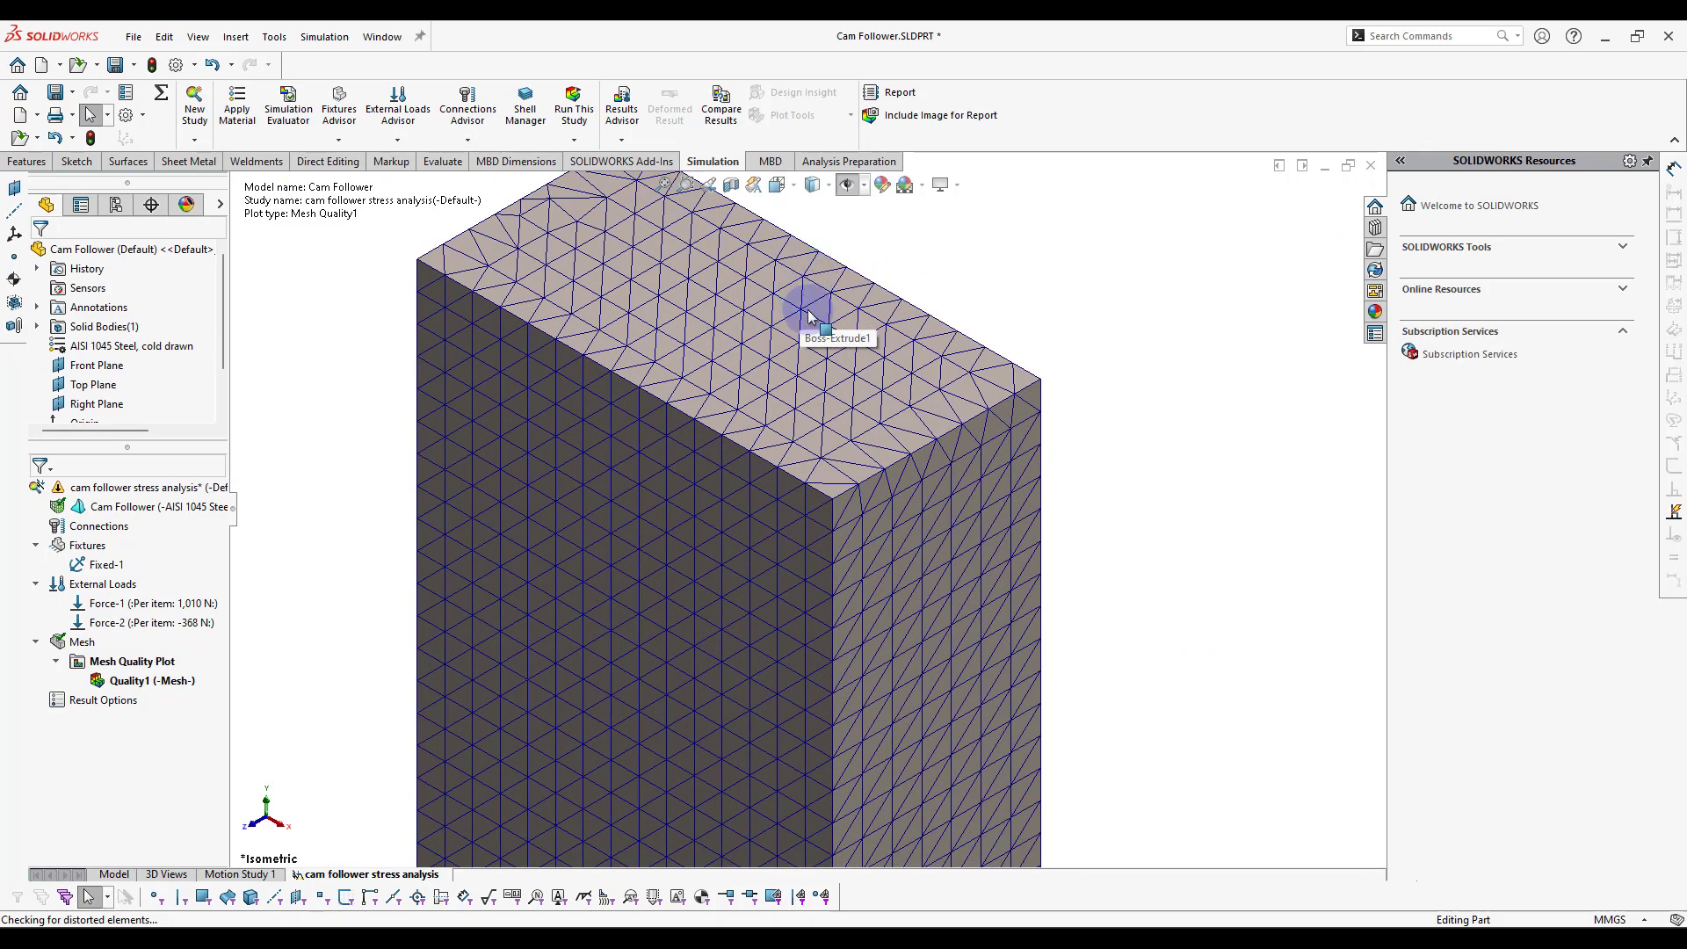
scroll(810, 317, "down", 10)
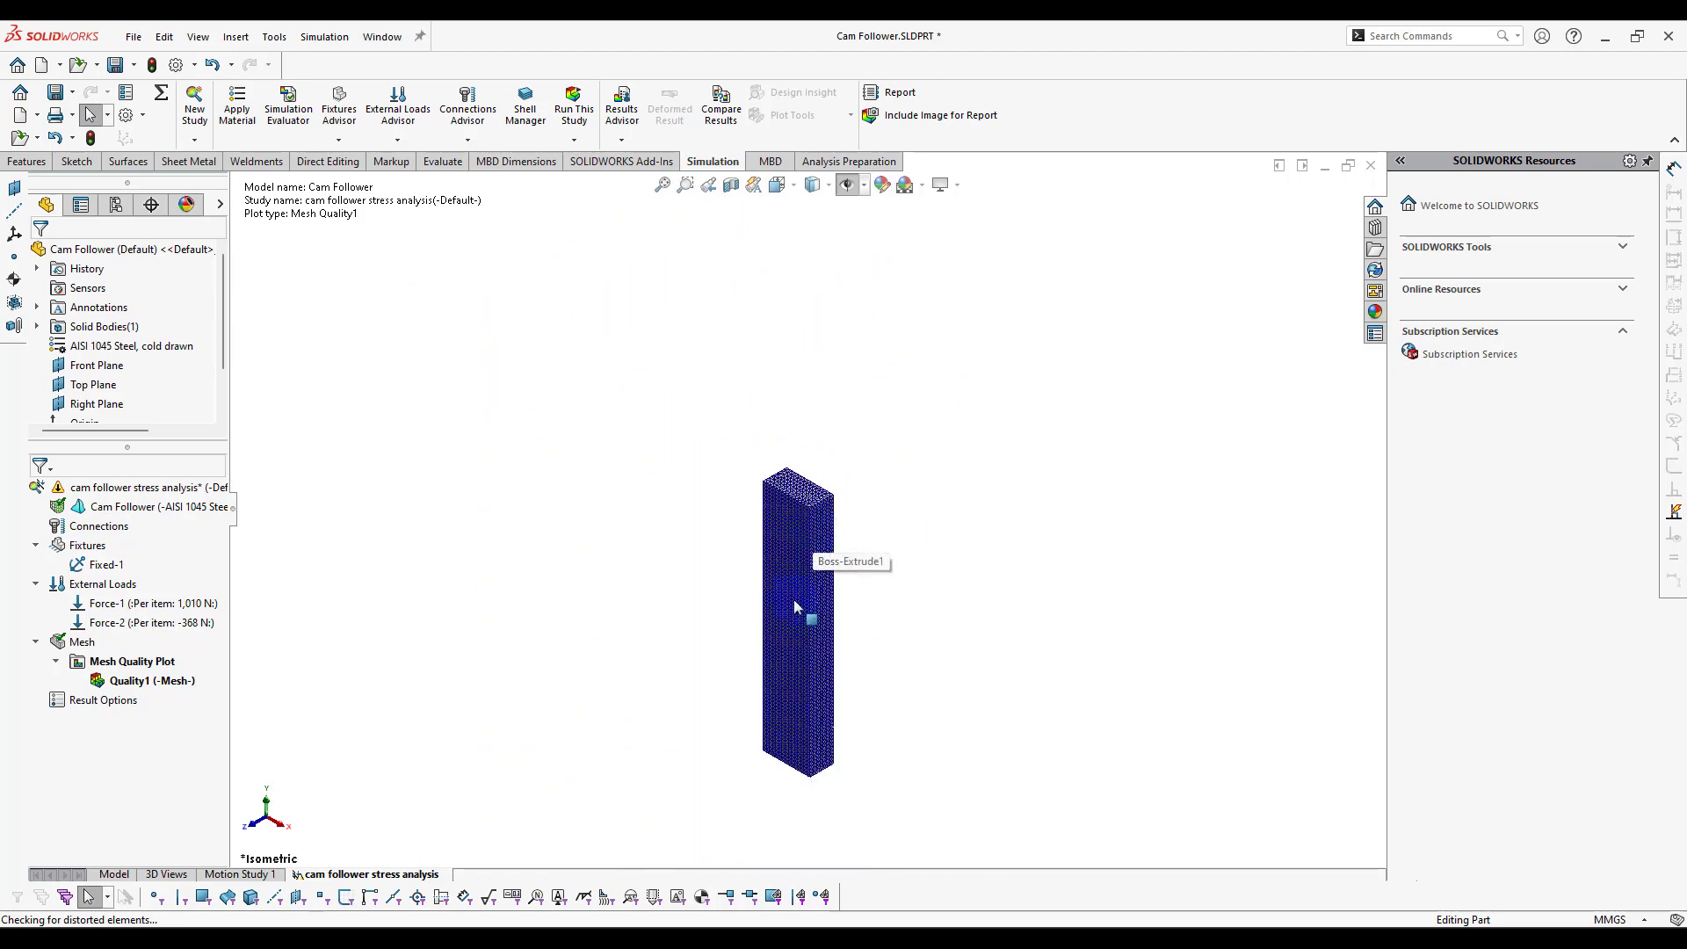
scroll(796, 606, "up", 5)
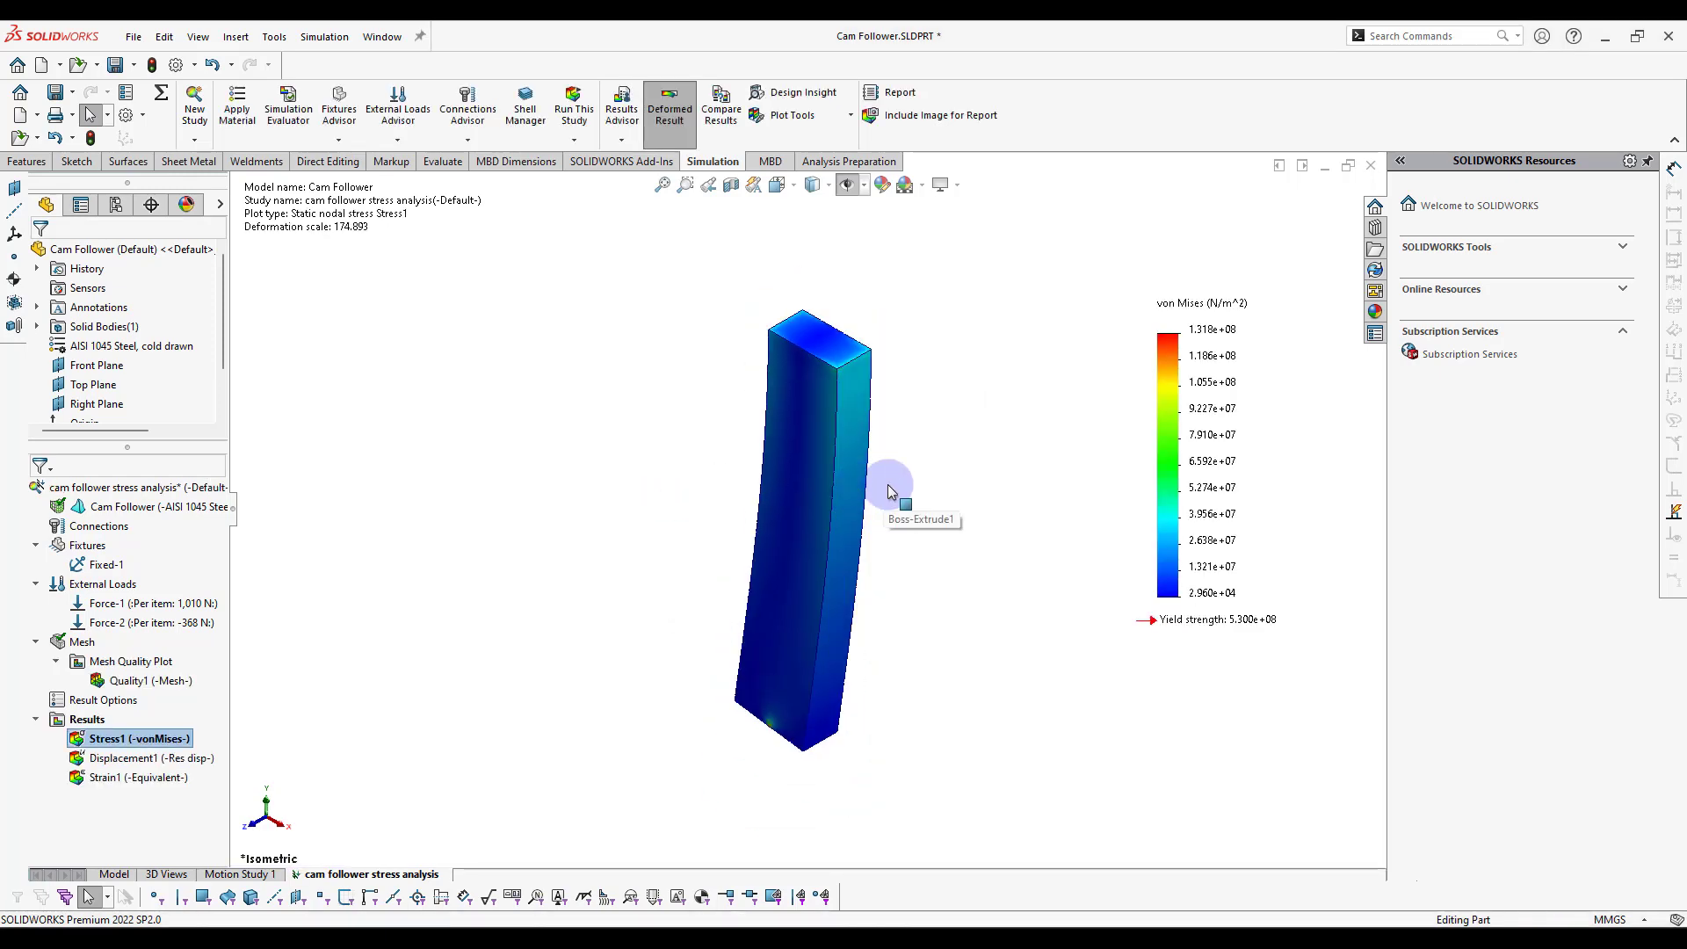
Step: Examine the von Mises stress concentration around the split line at the bar's bottom edge
scroll(891, 487, "down", 3)
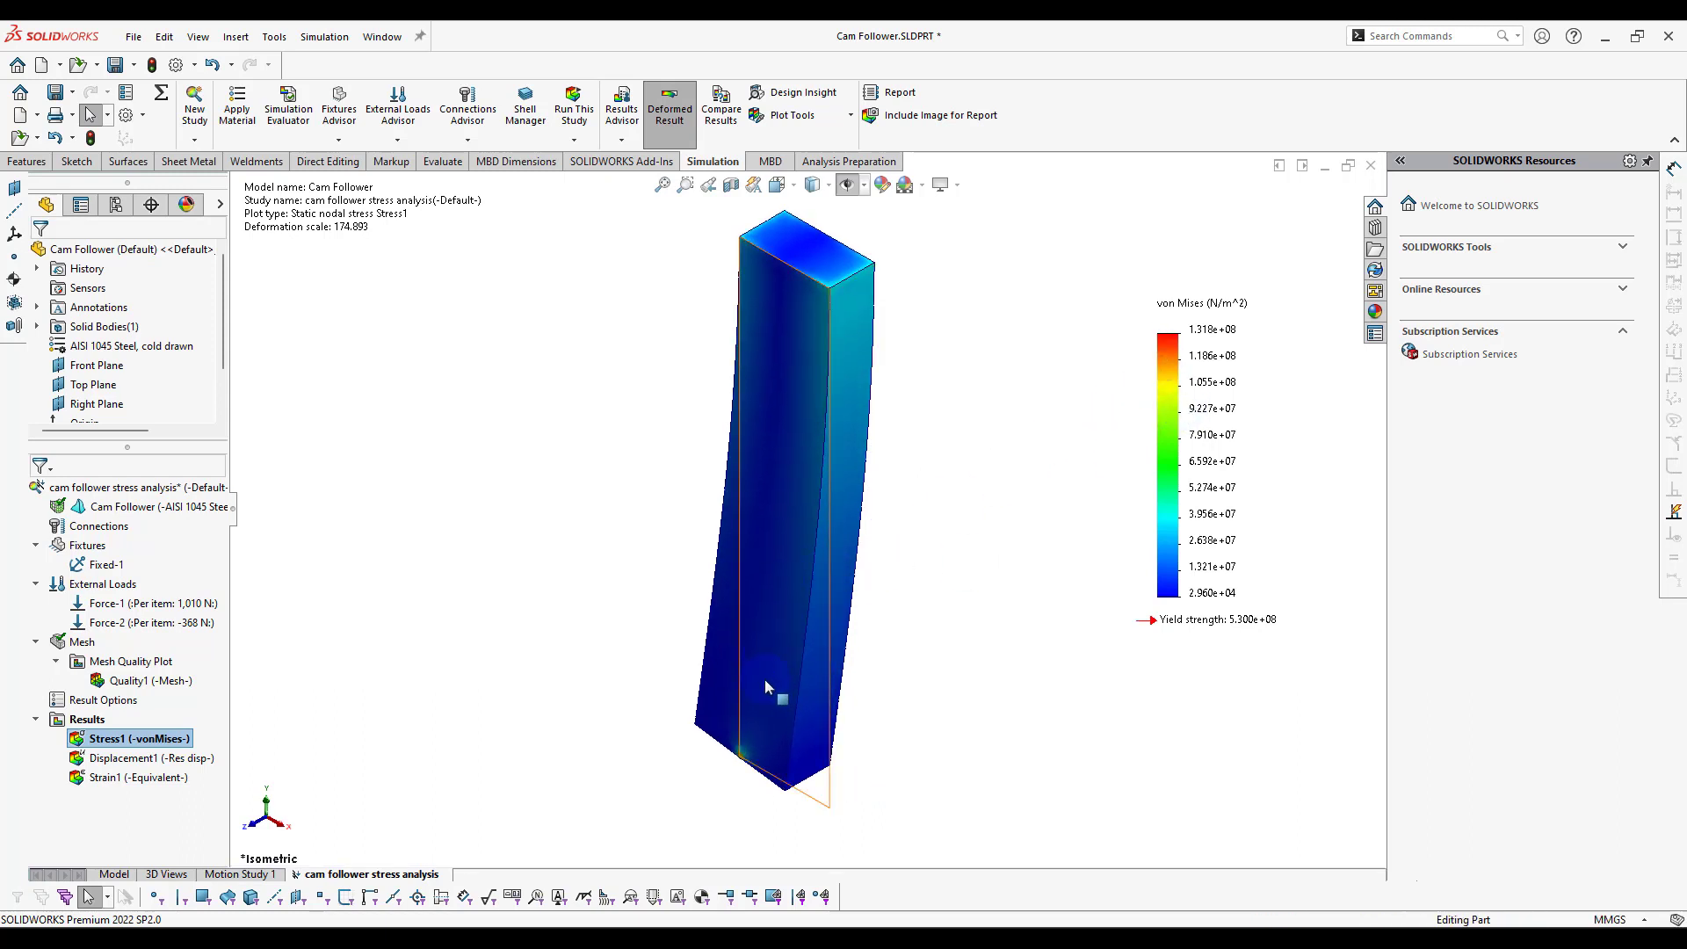
middle_click_drag(771, 672, 719, 603)
scroll(728, 537, "down", 5)
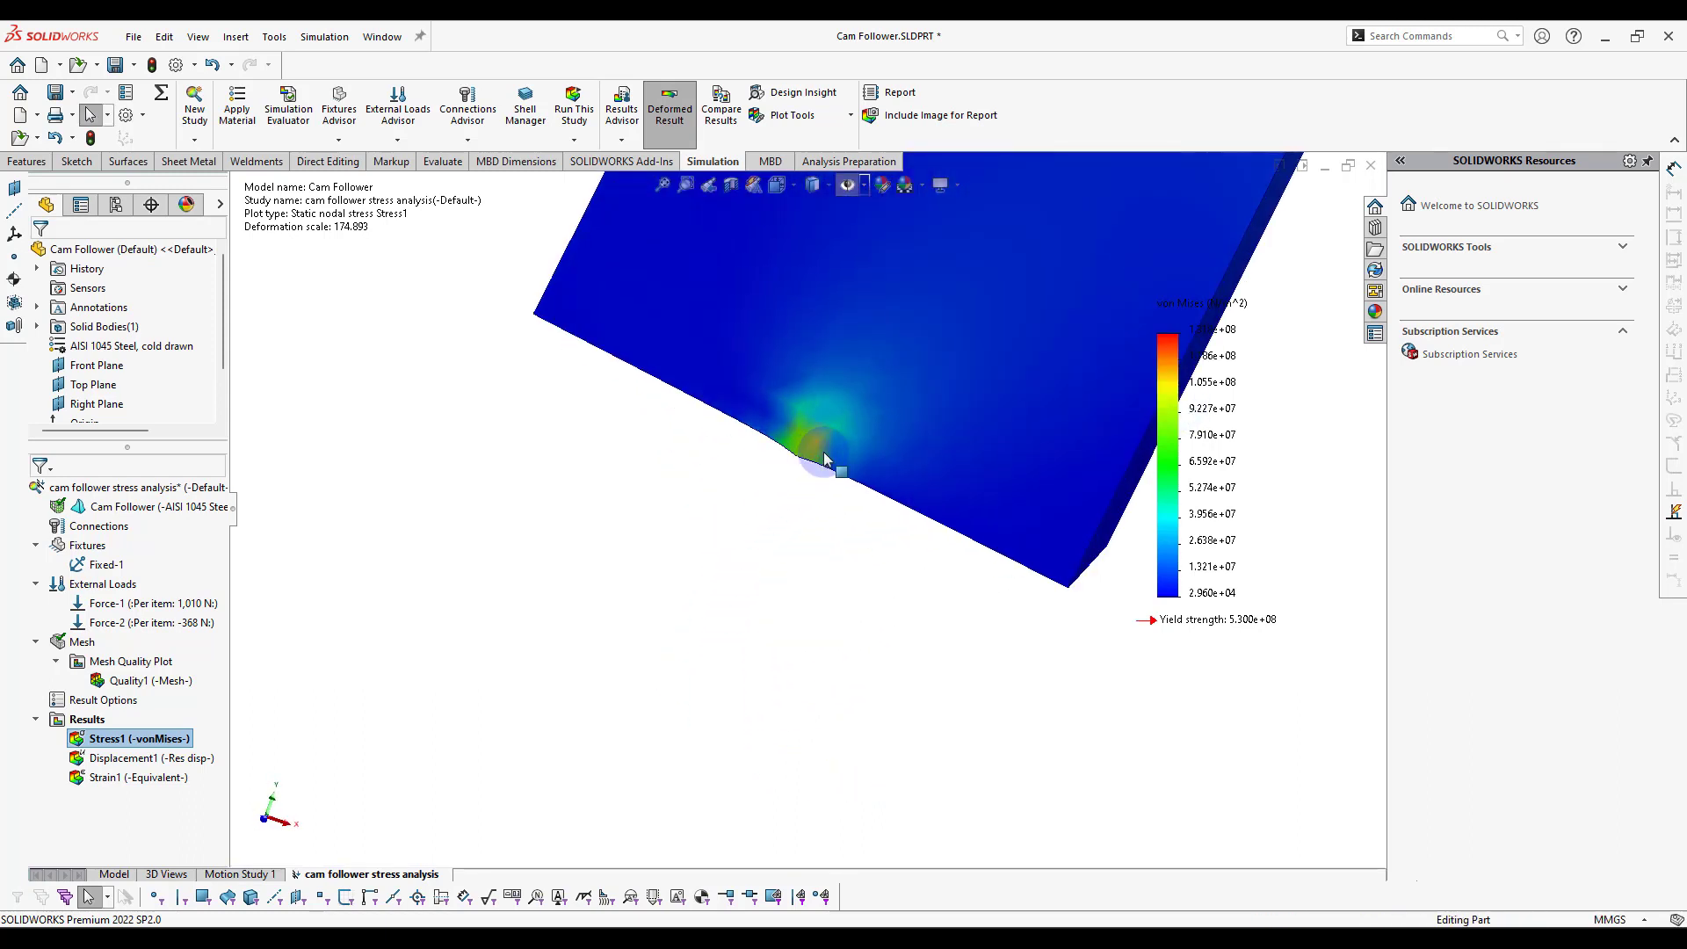
mouse_move(829, 466)
middle_mouse_down()
mouse_move(898, 314)
mouse_move(829, 467)
middle_mouse_up()
scroll(788, 516, "up", 1)
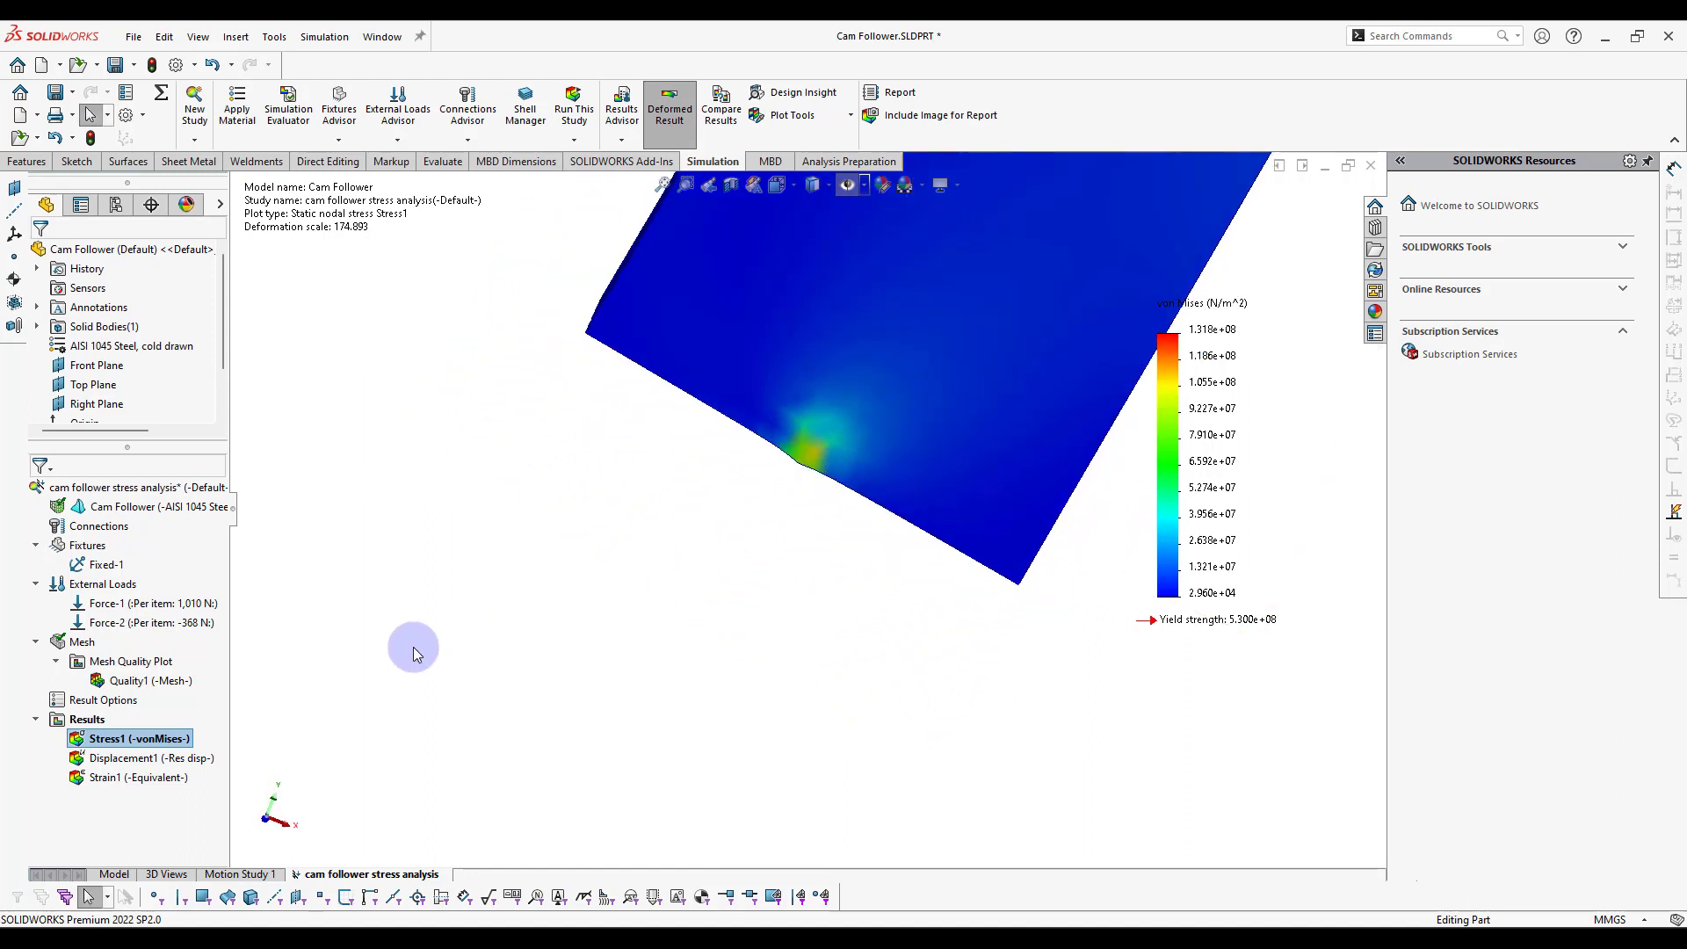
Step: Edit the 1010 N force load to reverse its direction along the vertical edge, and accept the change
right_click(165, 602)
left_click(195, 611)
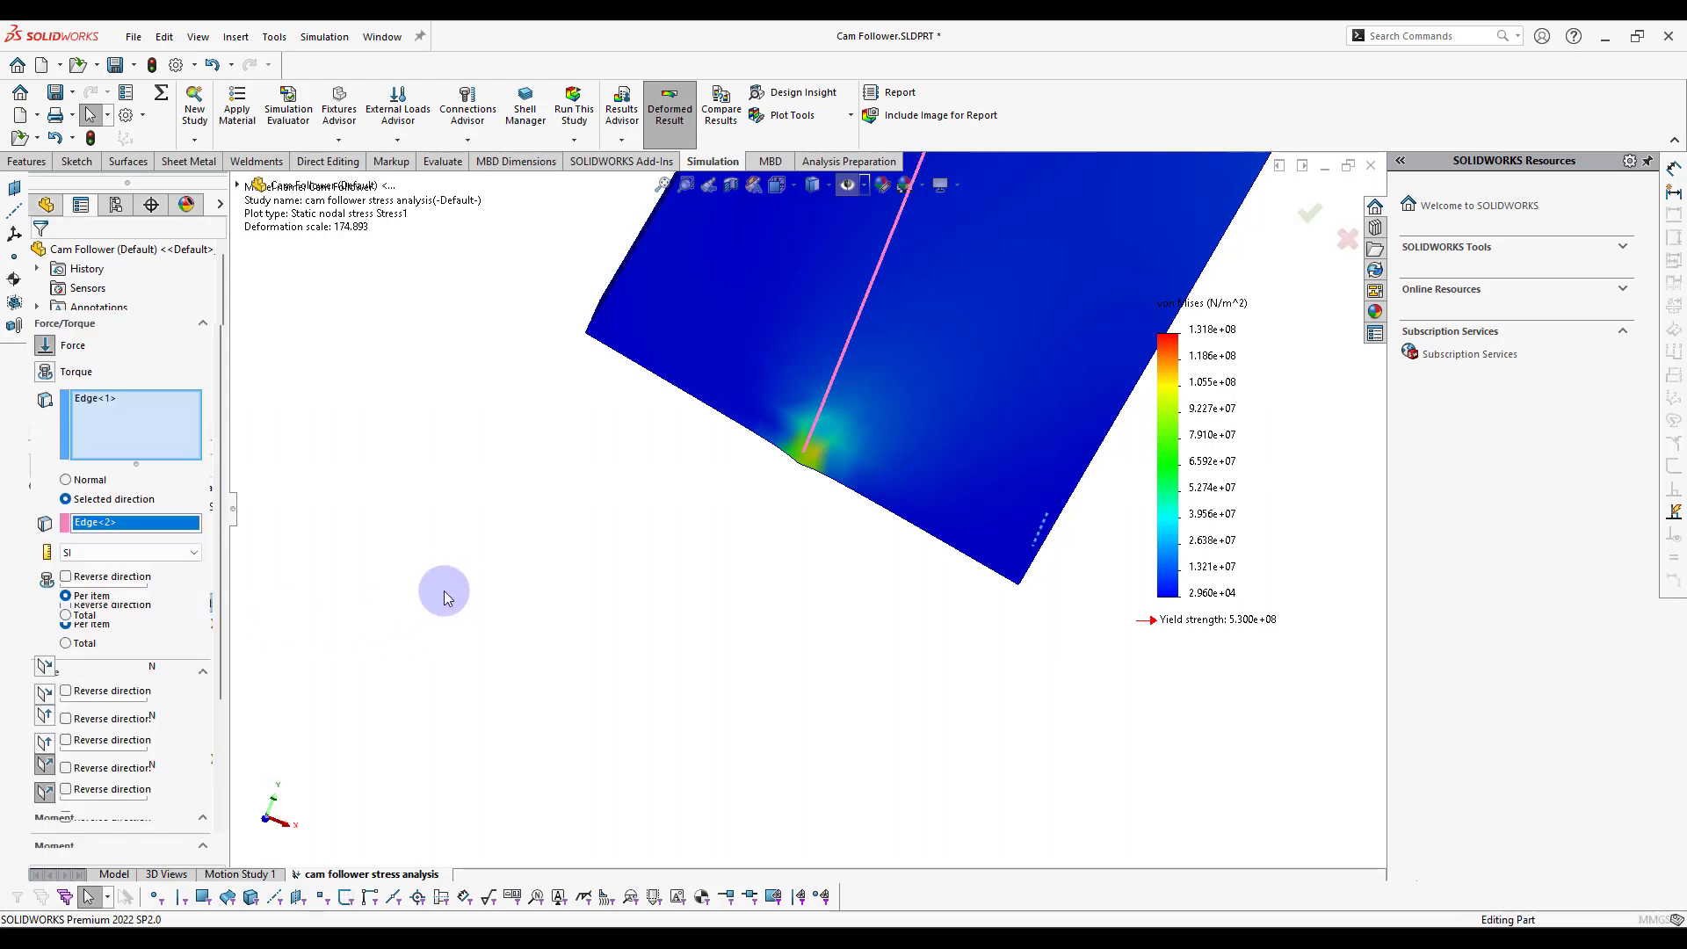
middle_click_drag(807, 562, 757, 366)
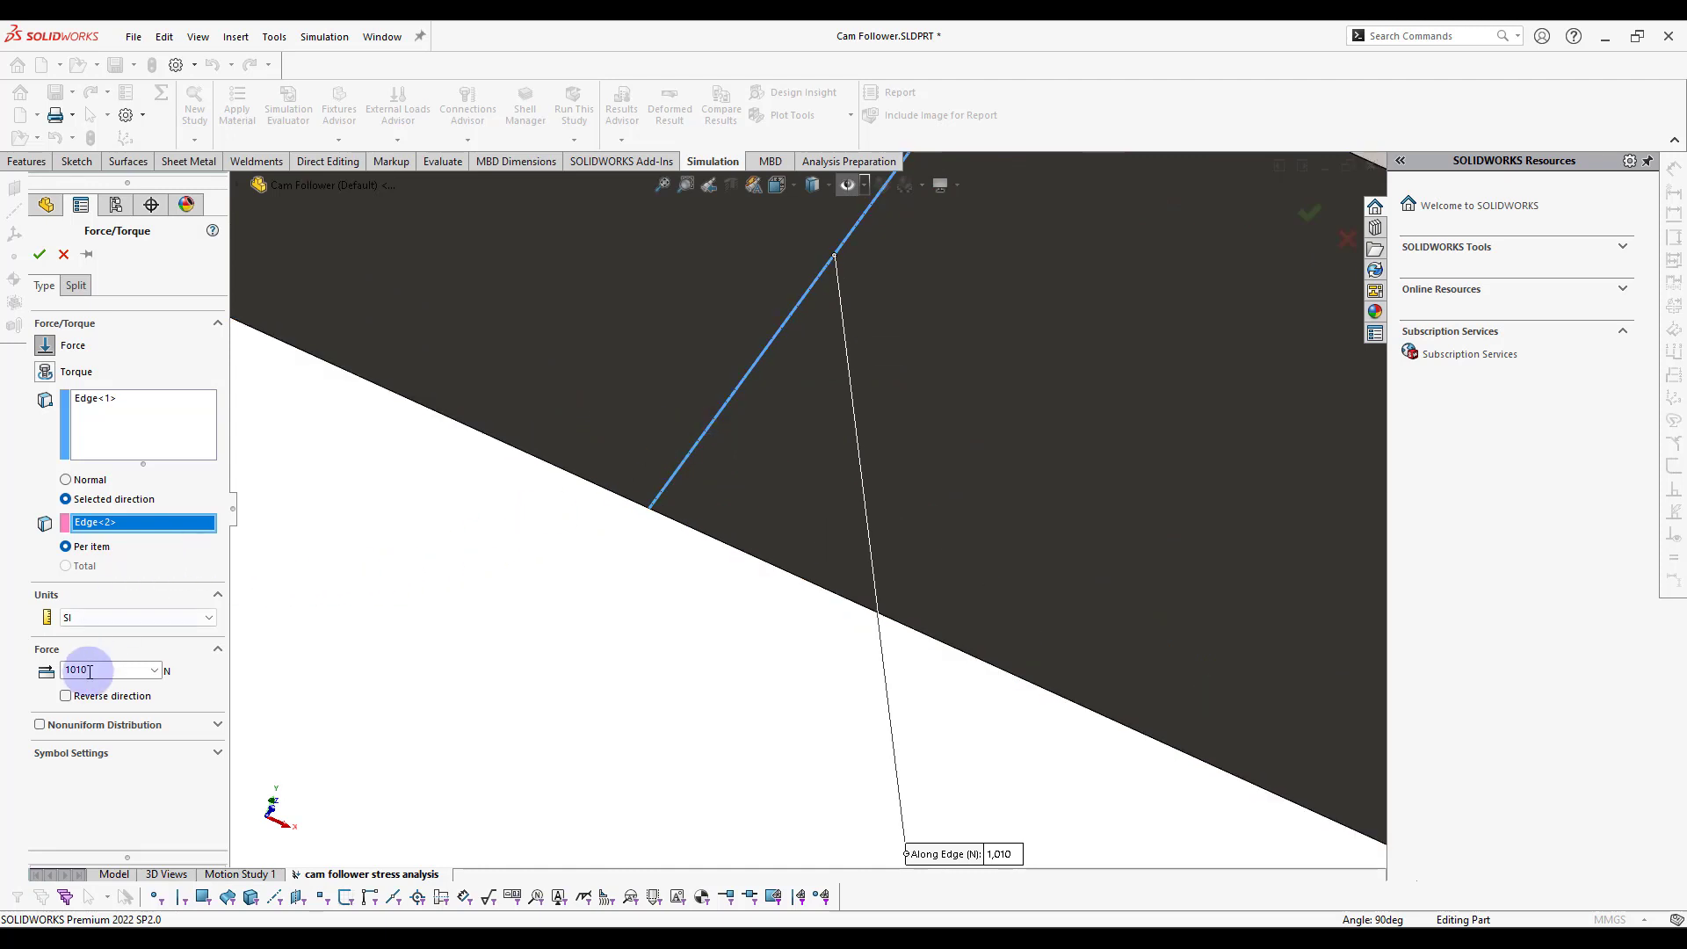
left_click(66, 695)
middle_click_drag(377, 603, 583, 456)
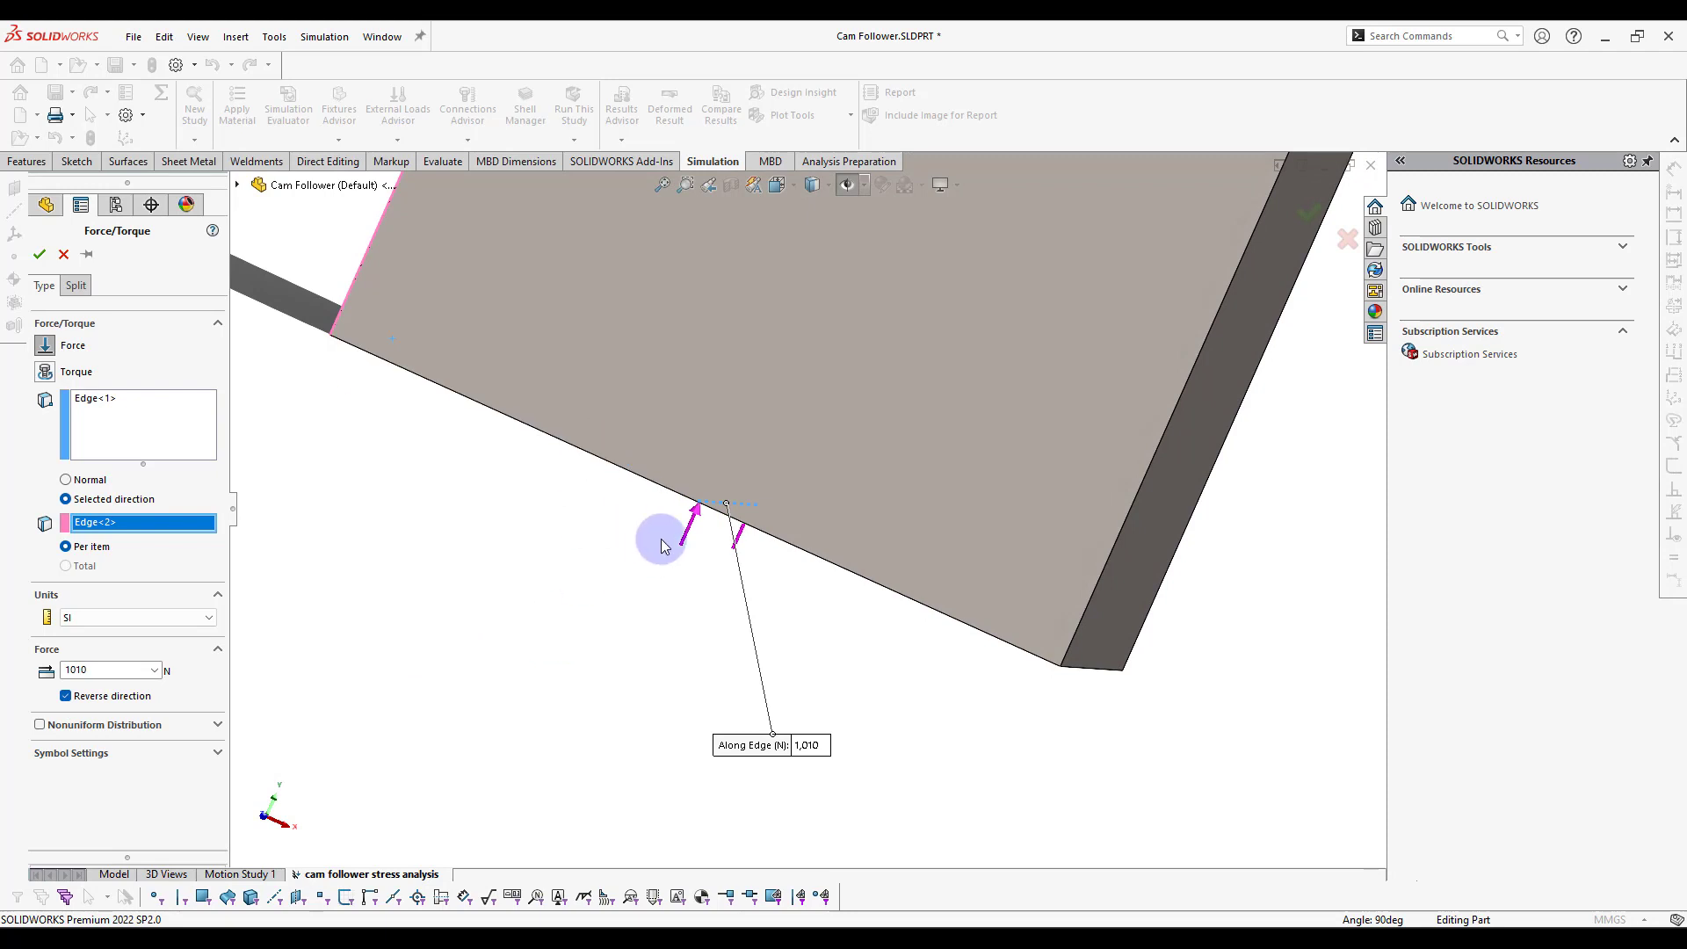
left_click(1310, 214)
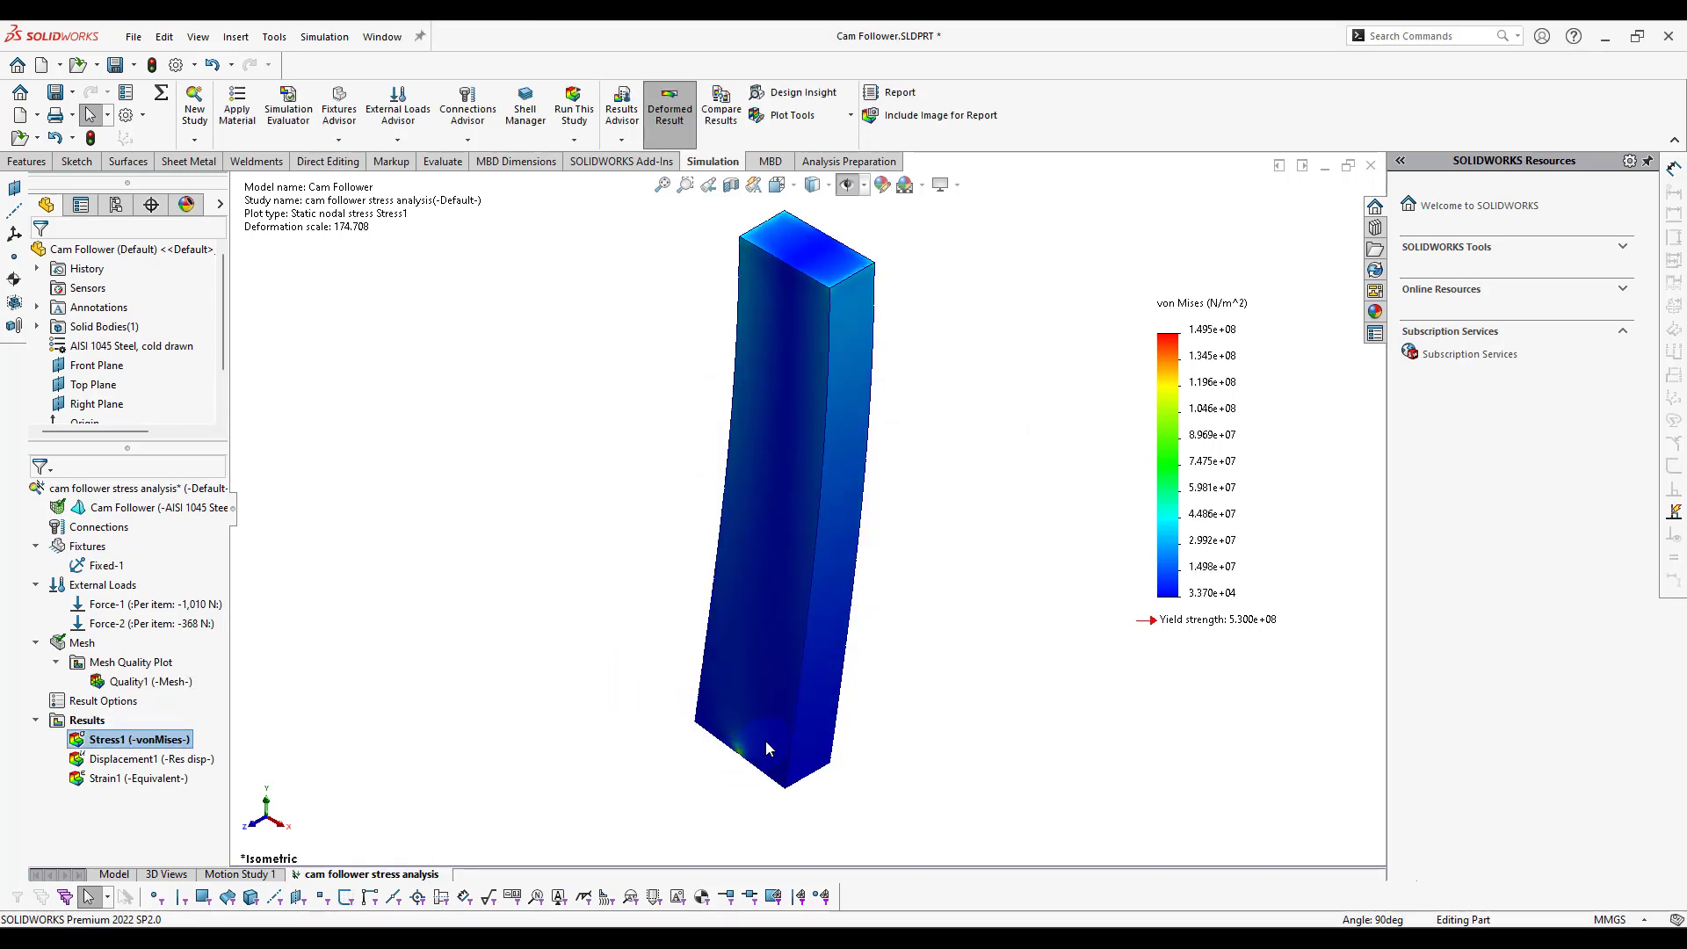
Step: Inspect the recalculated von Mises stress plot near the loaded split line on the bar's bottom face
scroll(767, 741, "down", 8)
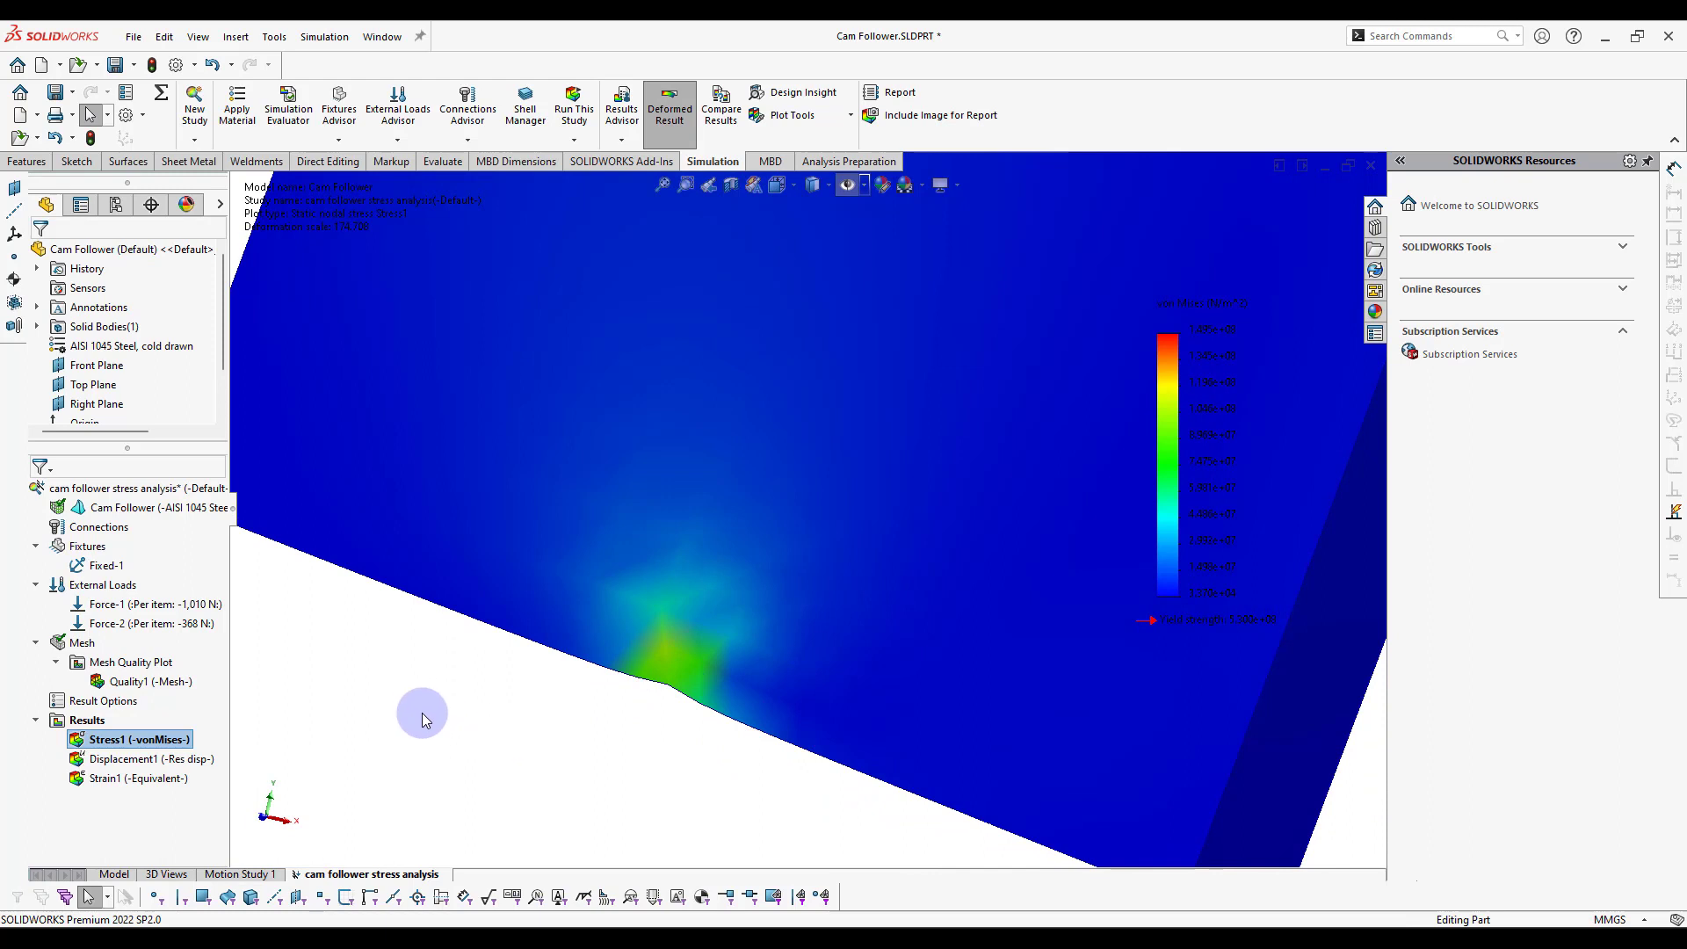
scroll(477, 471, "up", 8)
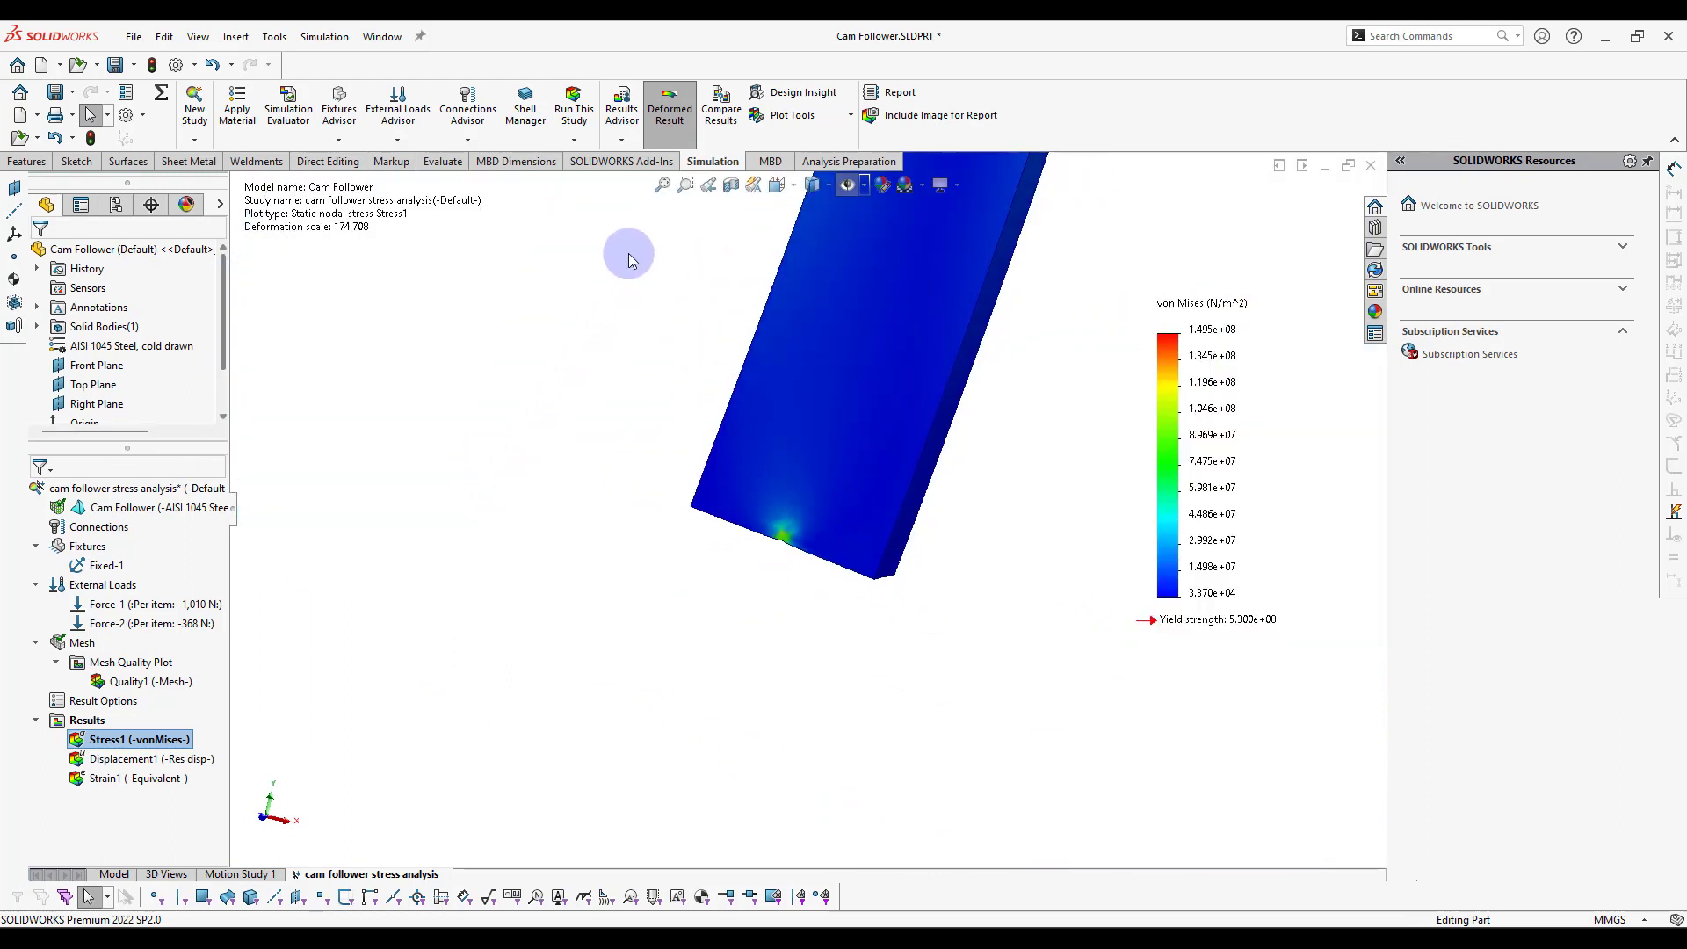
scroll(304, 584, "down", 3)
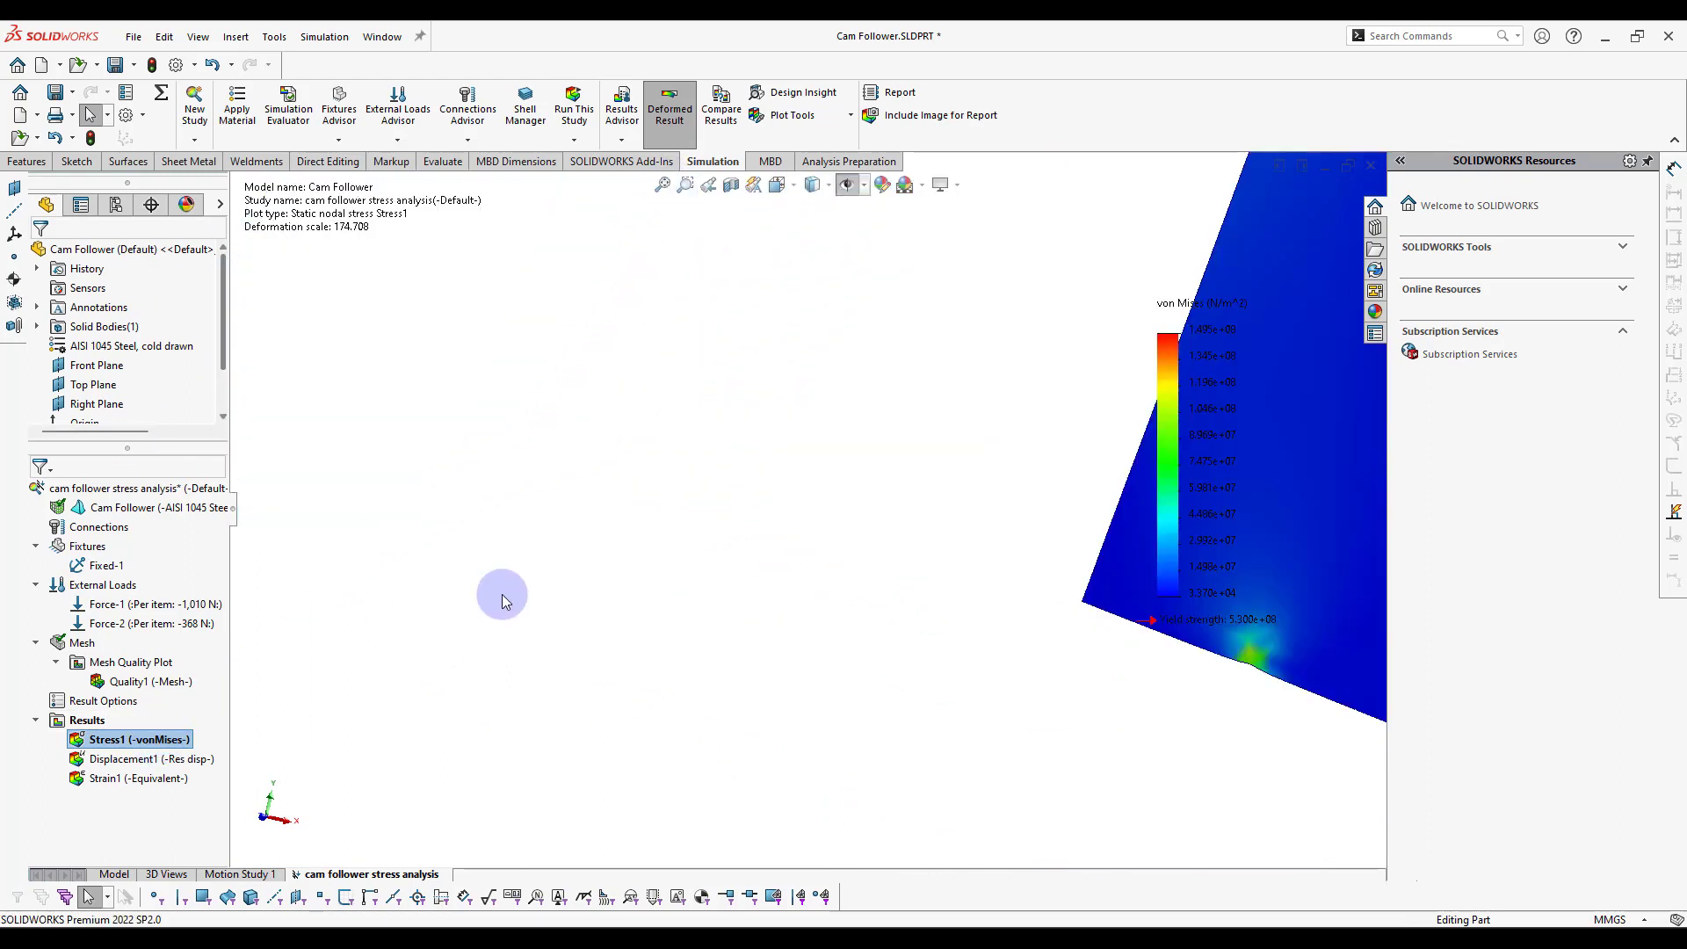
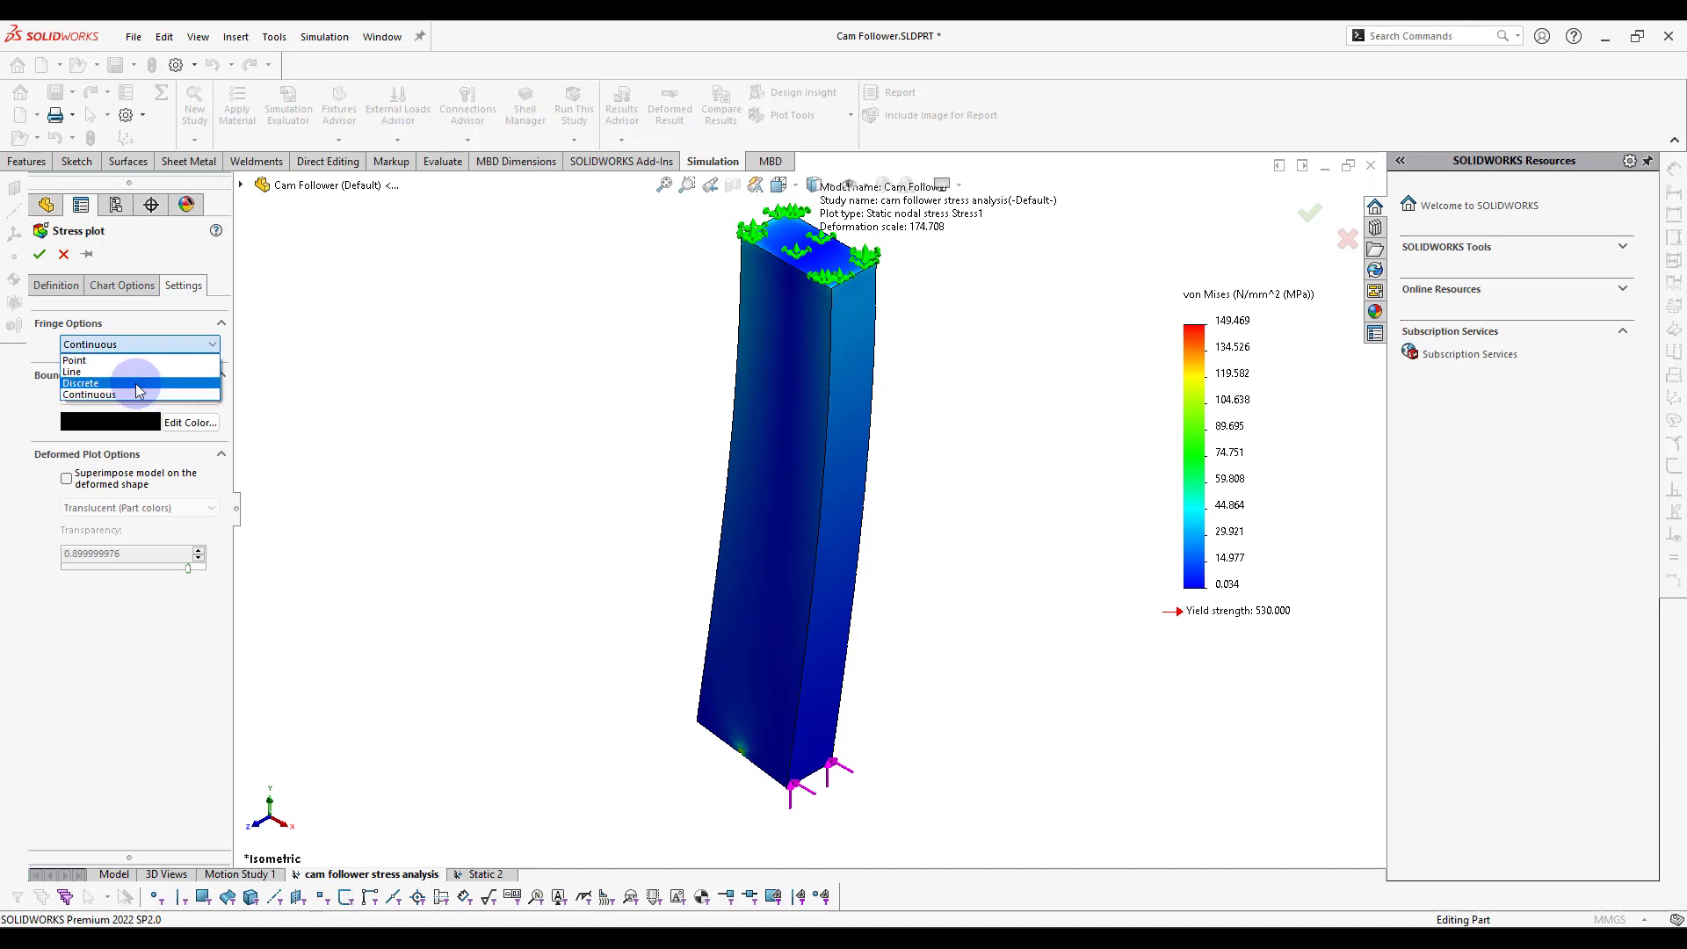
Step: Set the stress plot's fringe option to Discrete, accept it, and show the bar in the front view
left_click(135, 381)
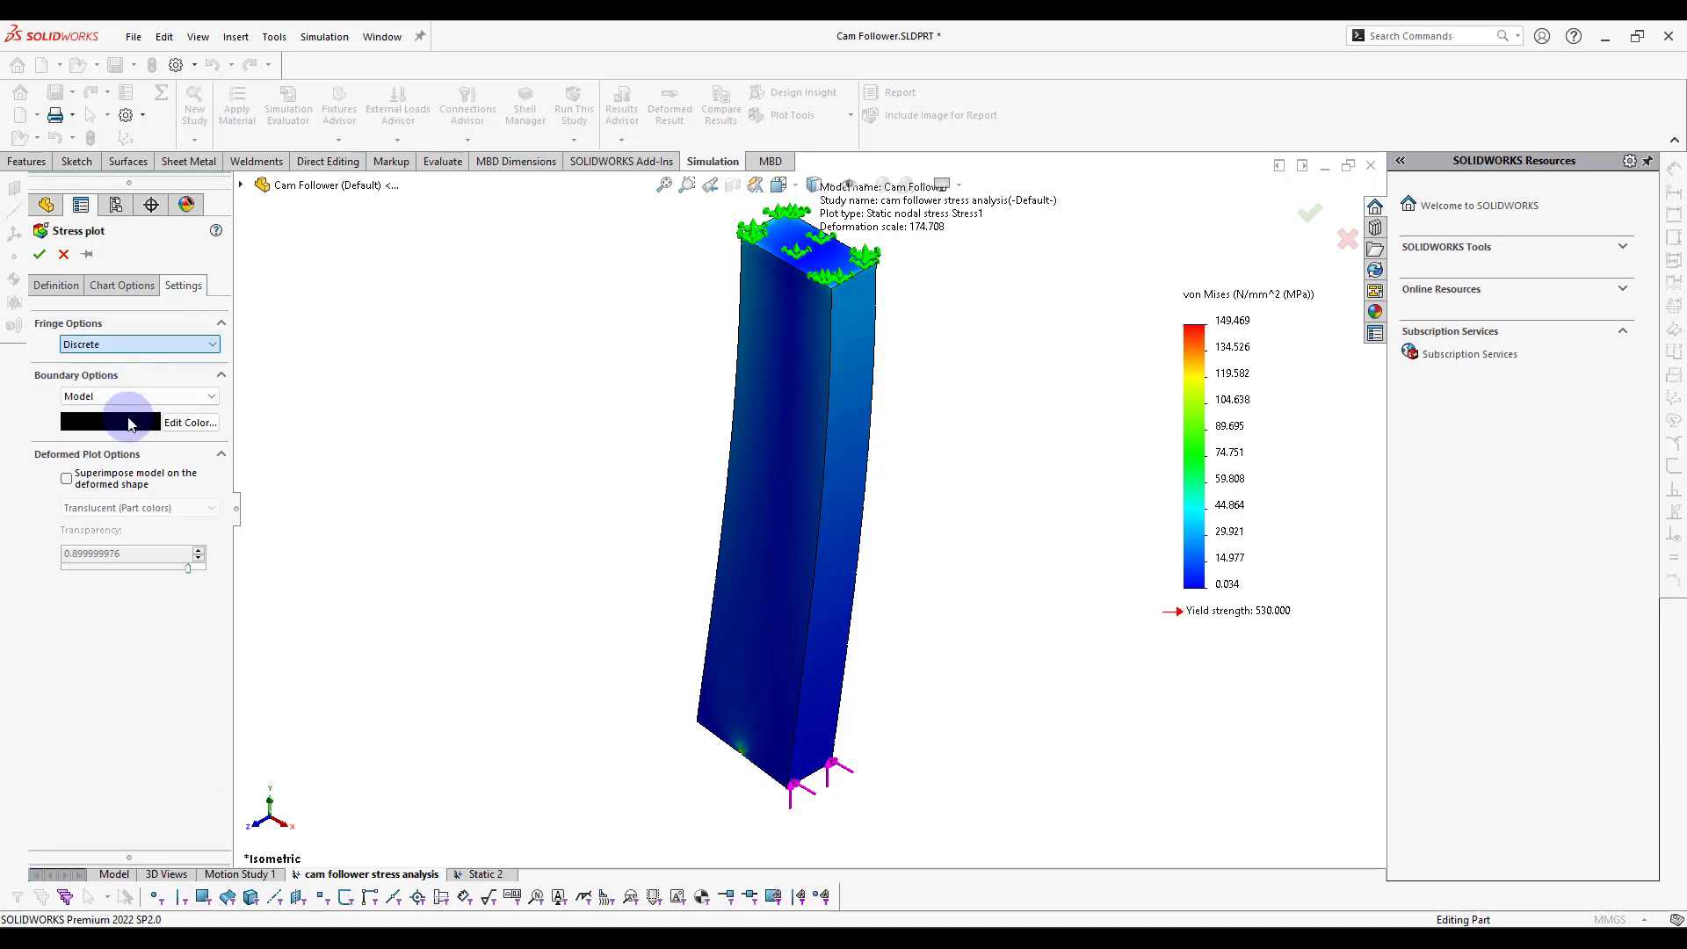
left_click(39, 254)
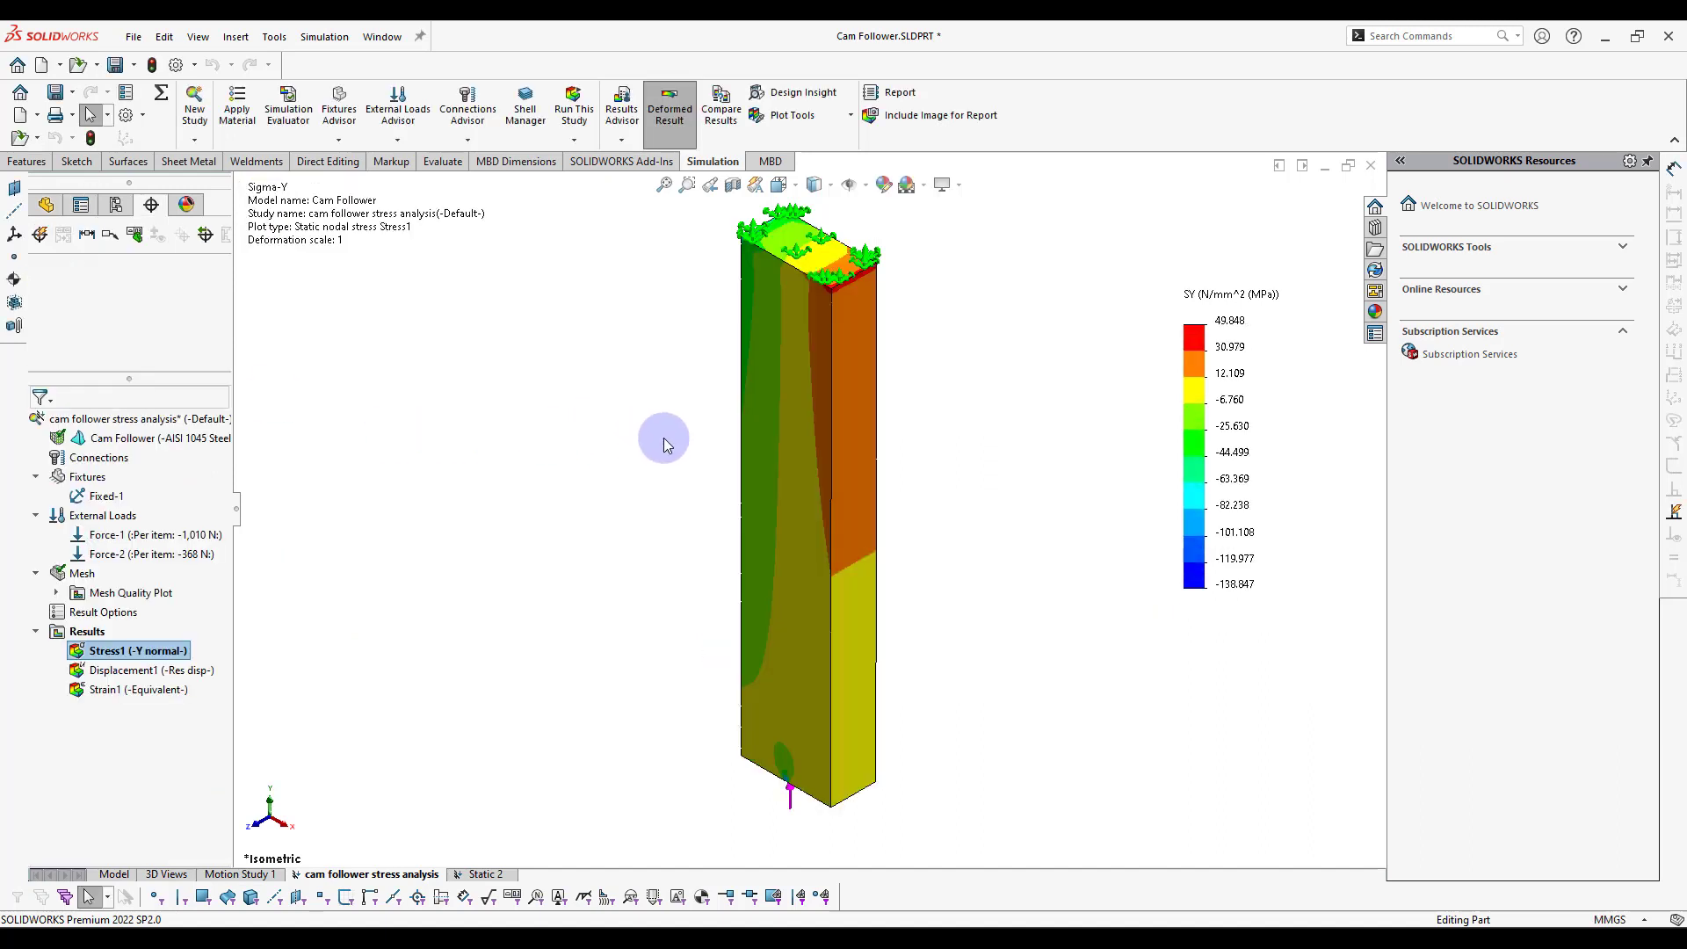
middle_click_drag(659, 439, 715, 396)
key("space")
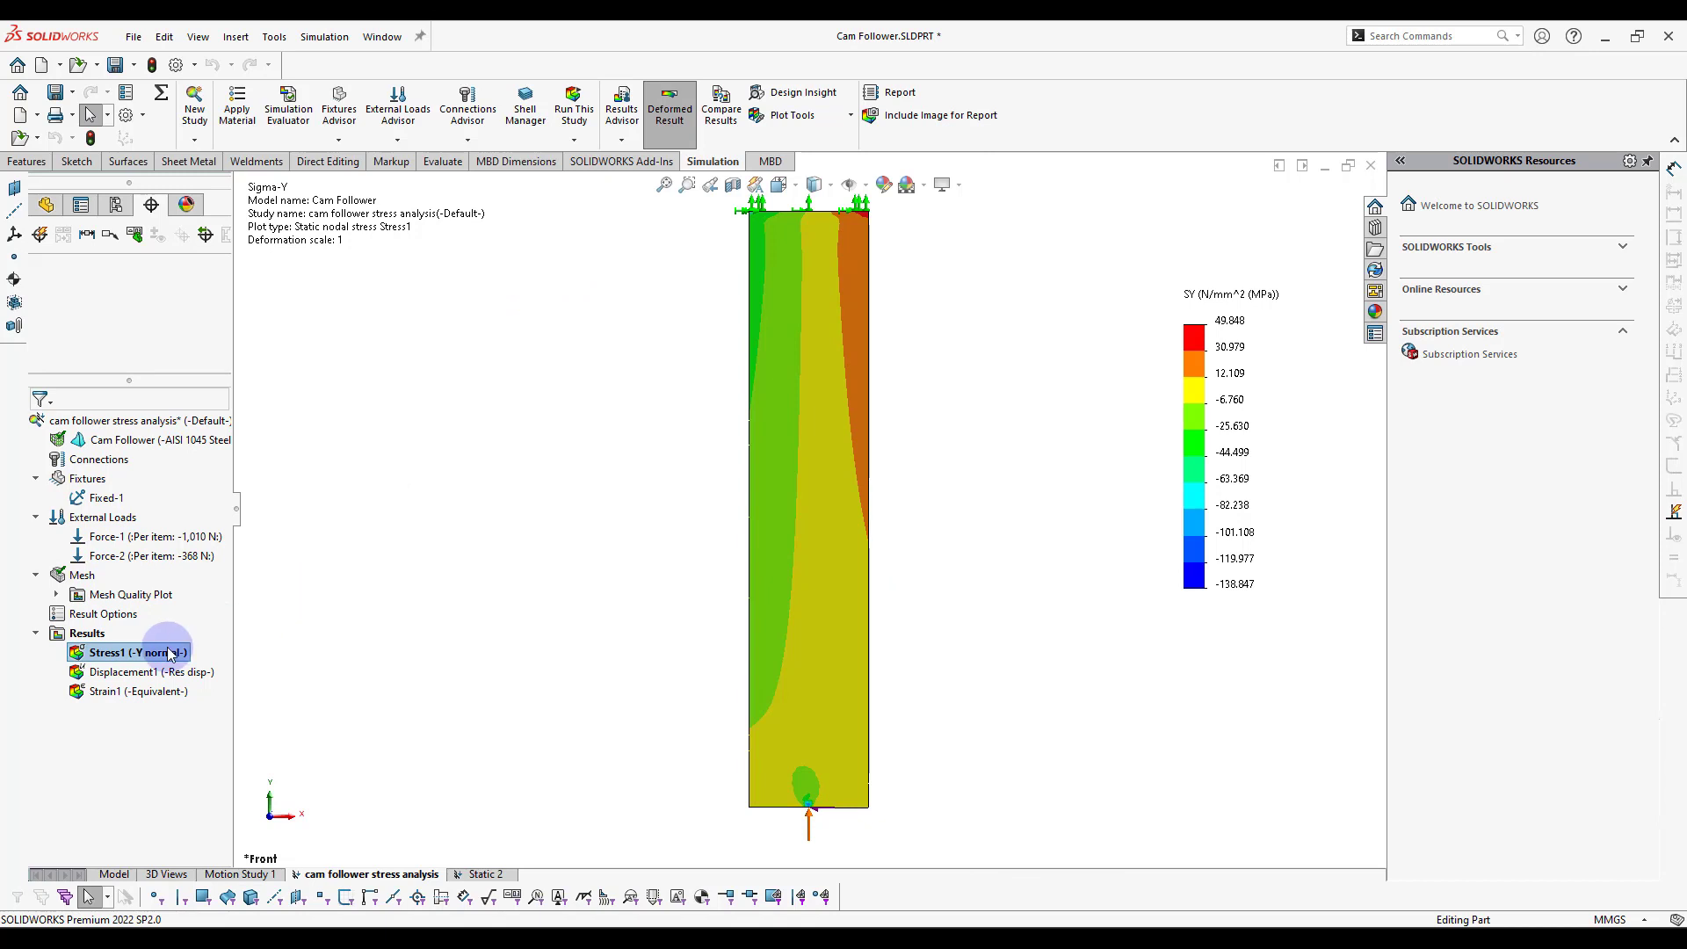
Step: Edit the Y normal stress plot, choosing Discrete fringes and the floating number format for the legend
right_click(167, 652)
left_click(491, 672)
right_click(166, 651)
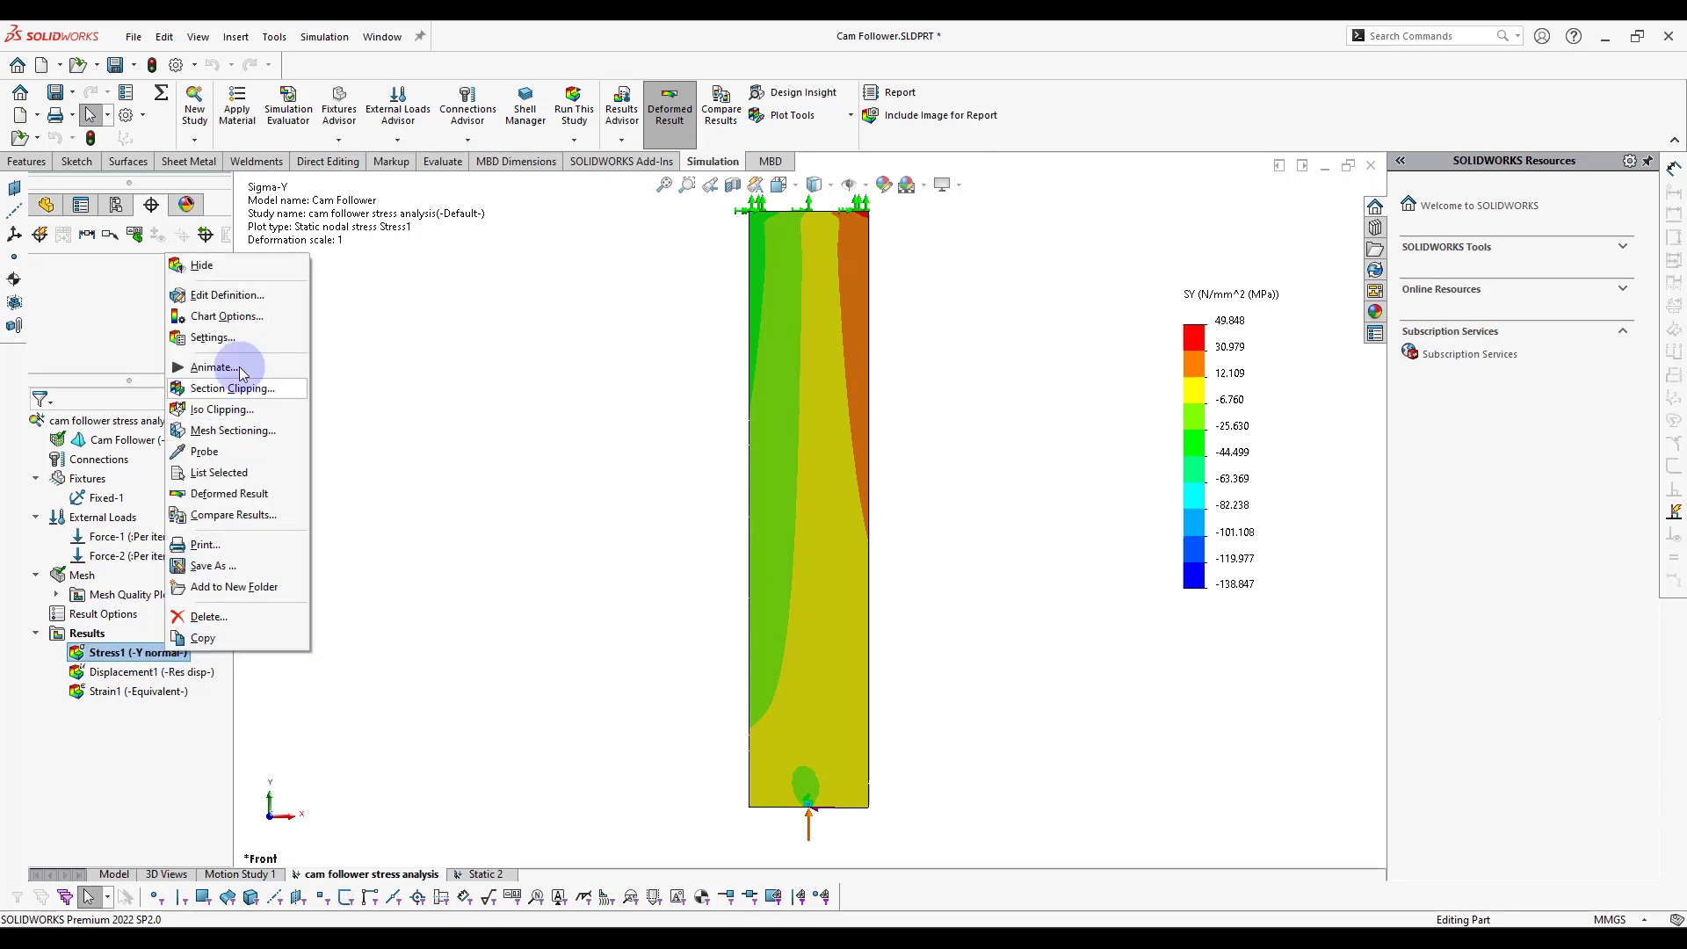
left_click(230, 296)
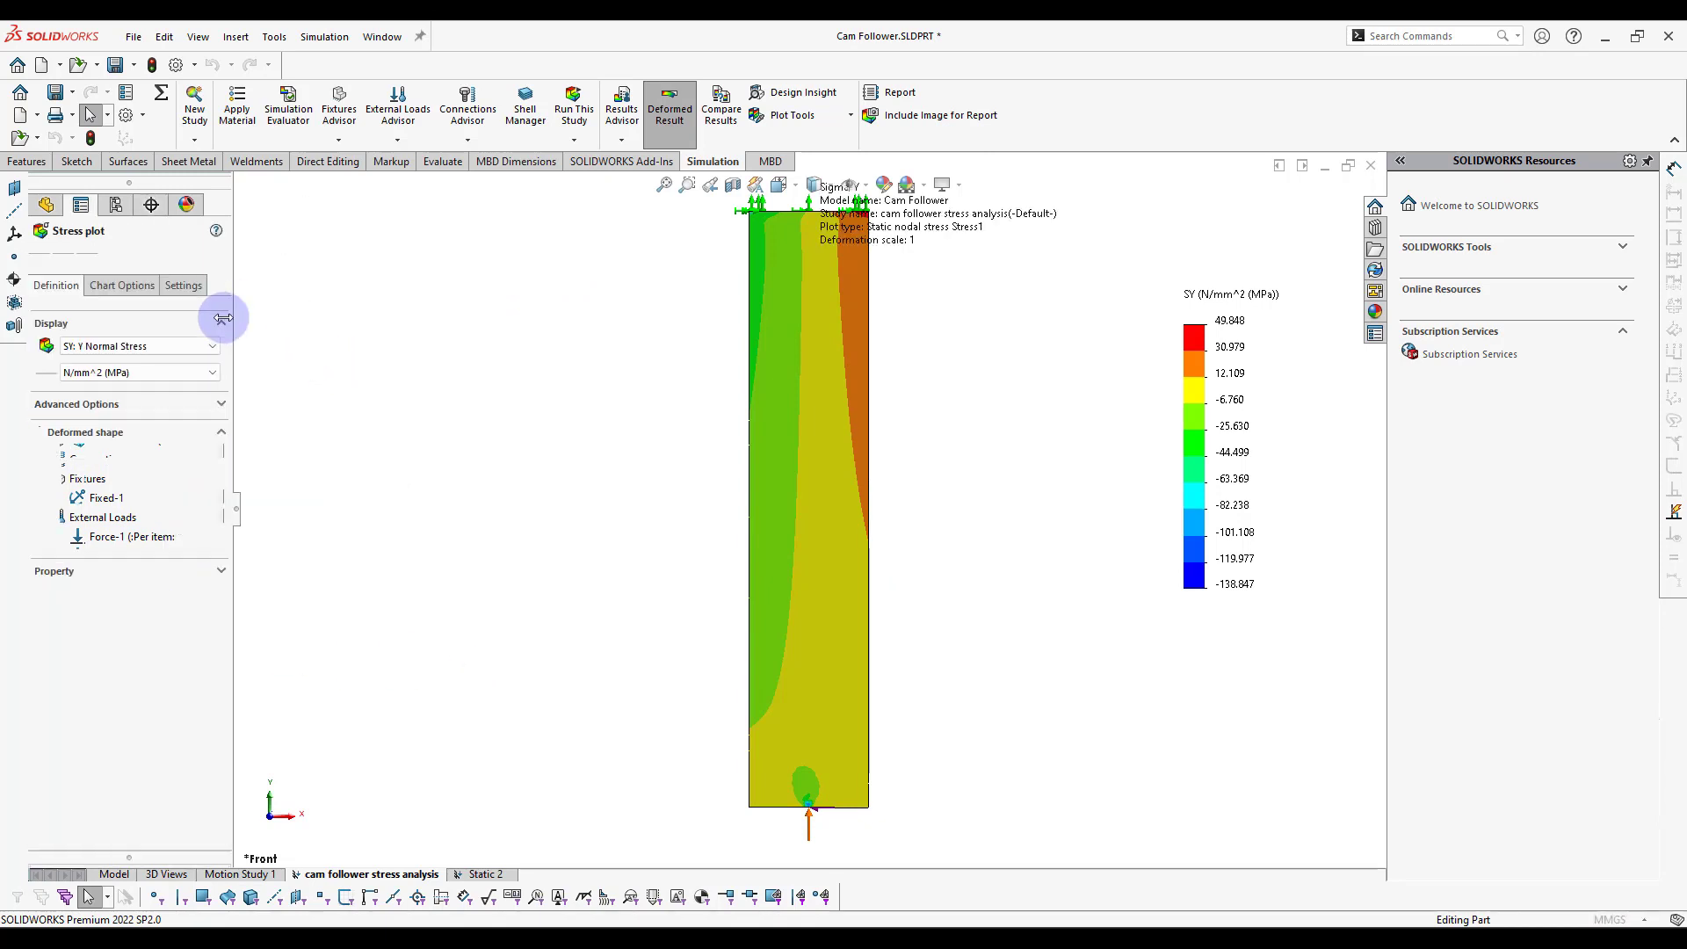
left_click(181, 285)
left_click(118, 346)
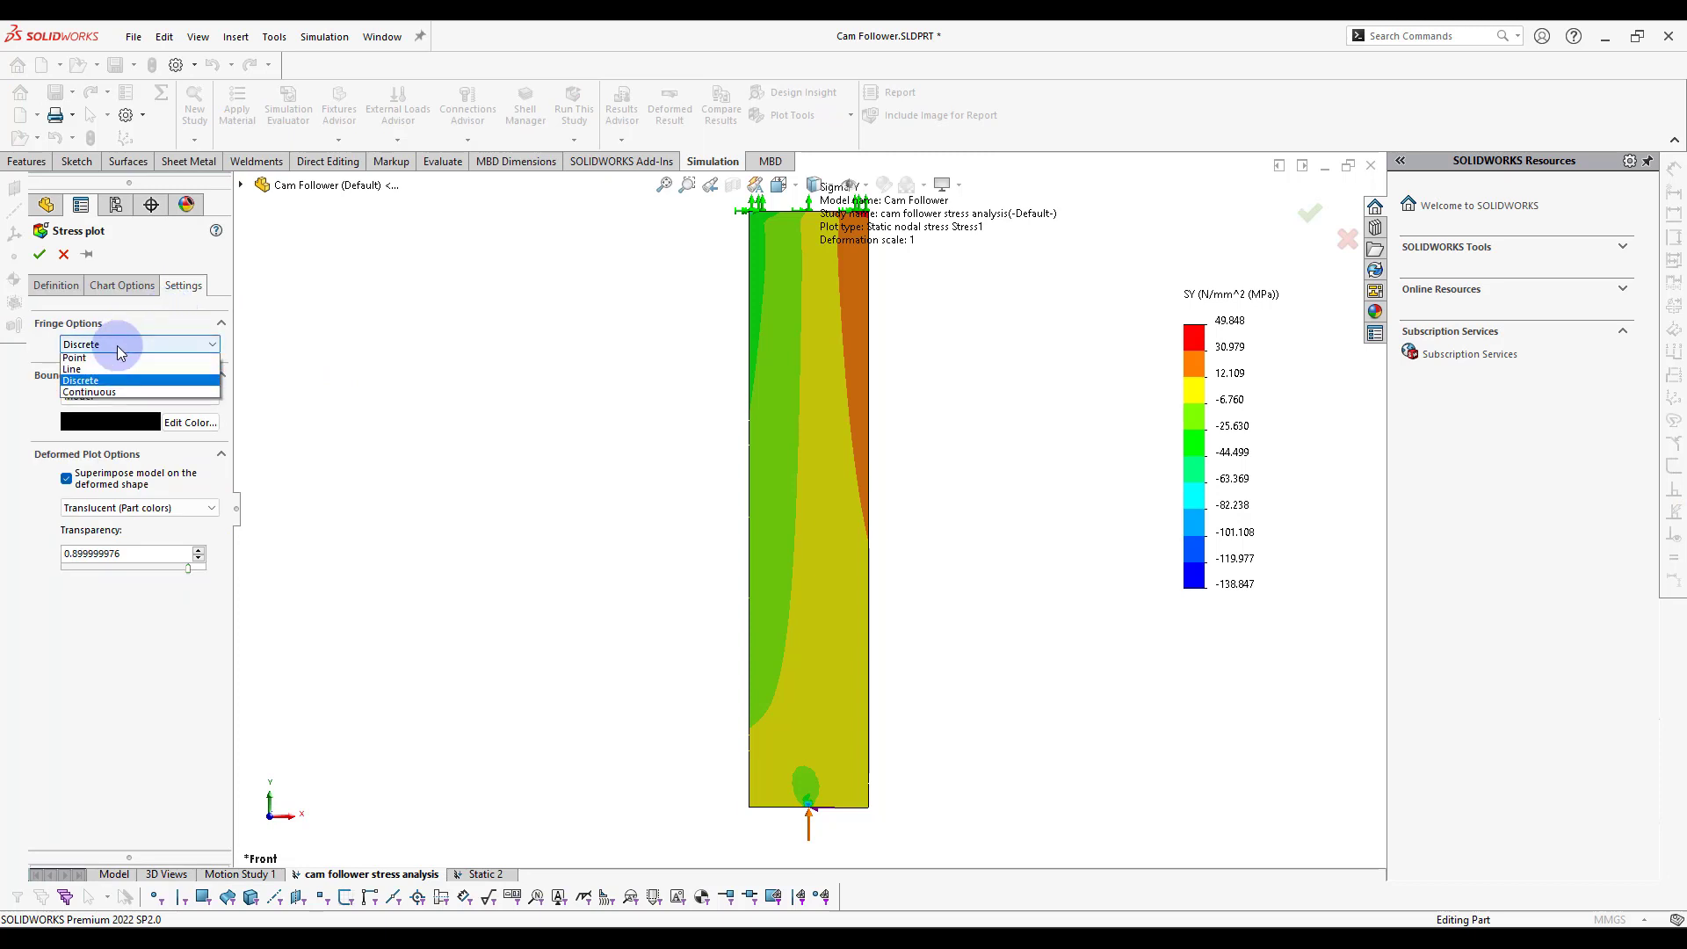
left_click(106, 382)
left_click(103, 284)
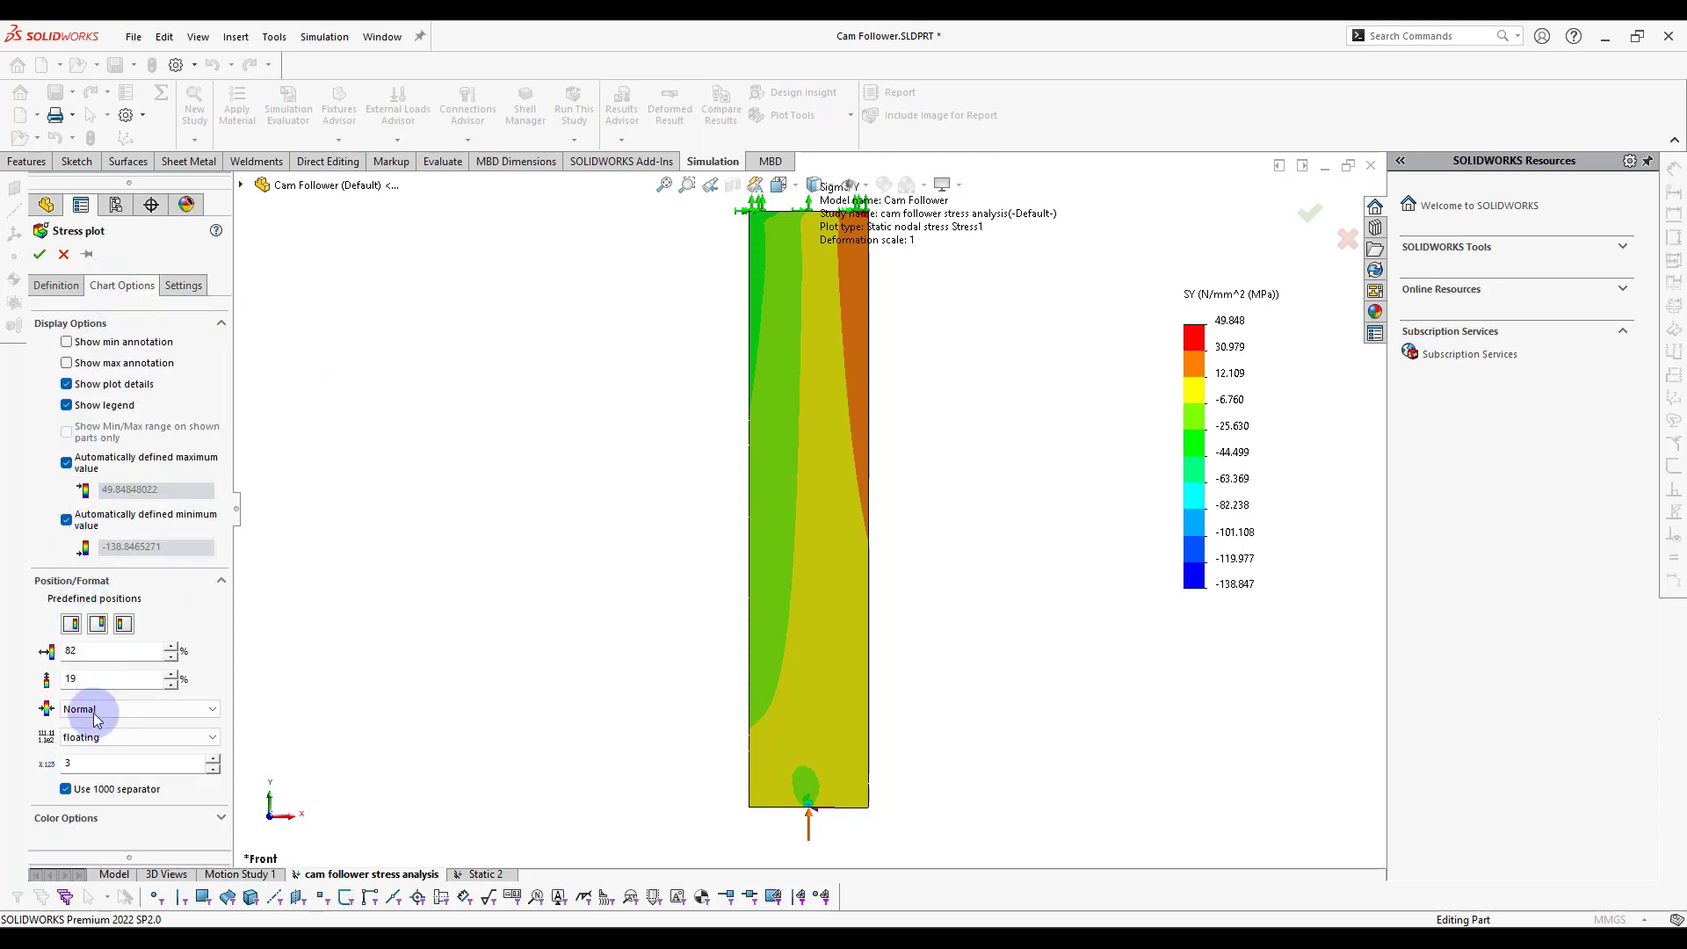
left_click(106, 738)
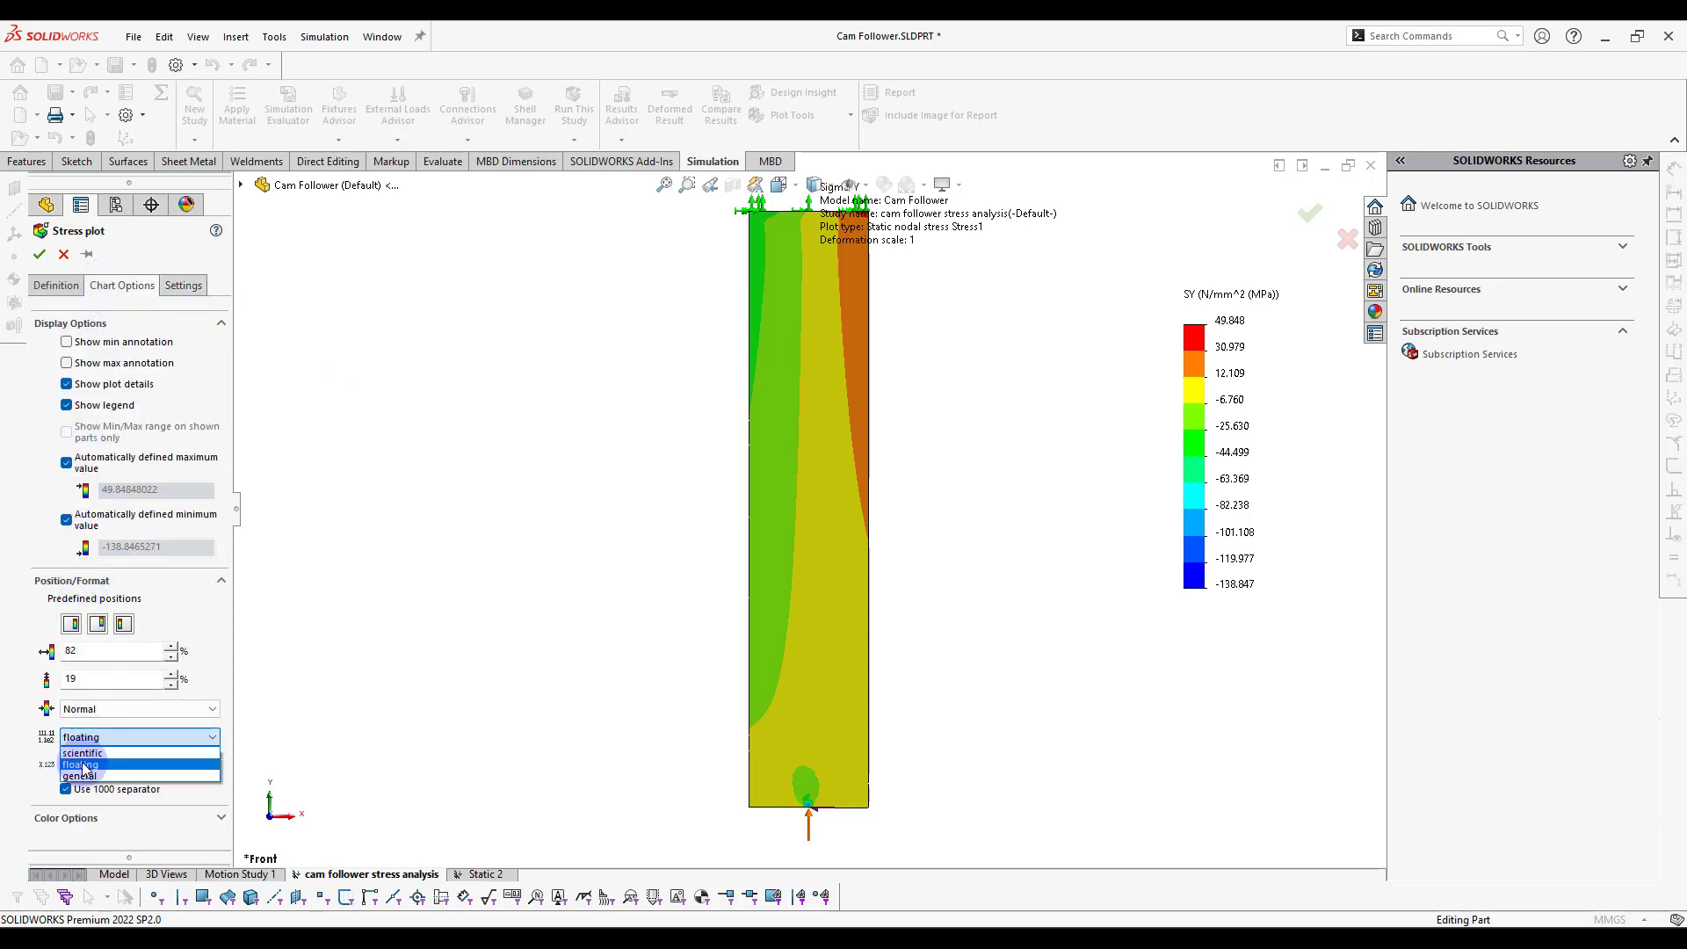
left_click(109, 764)
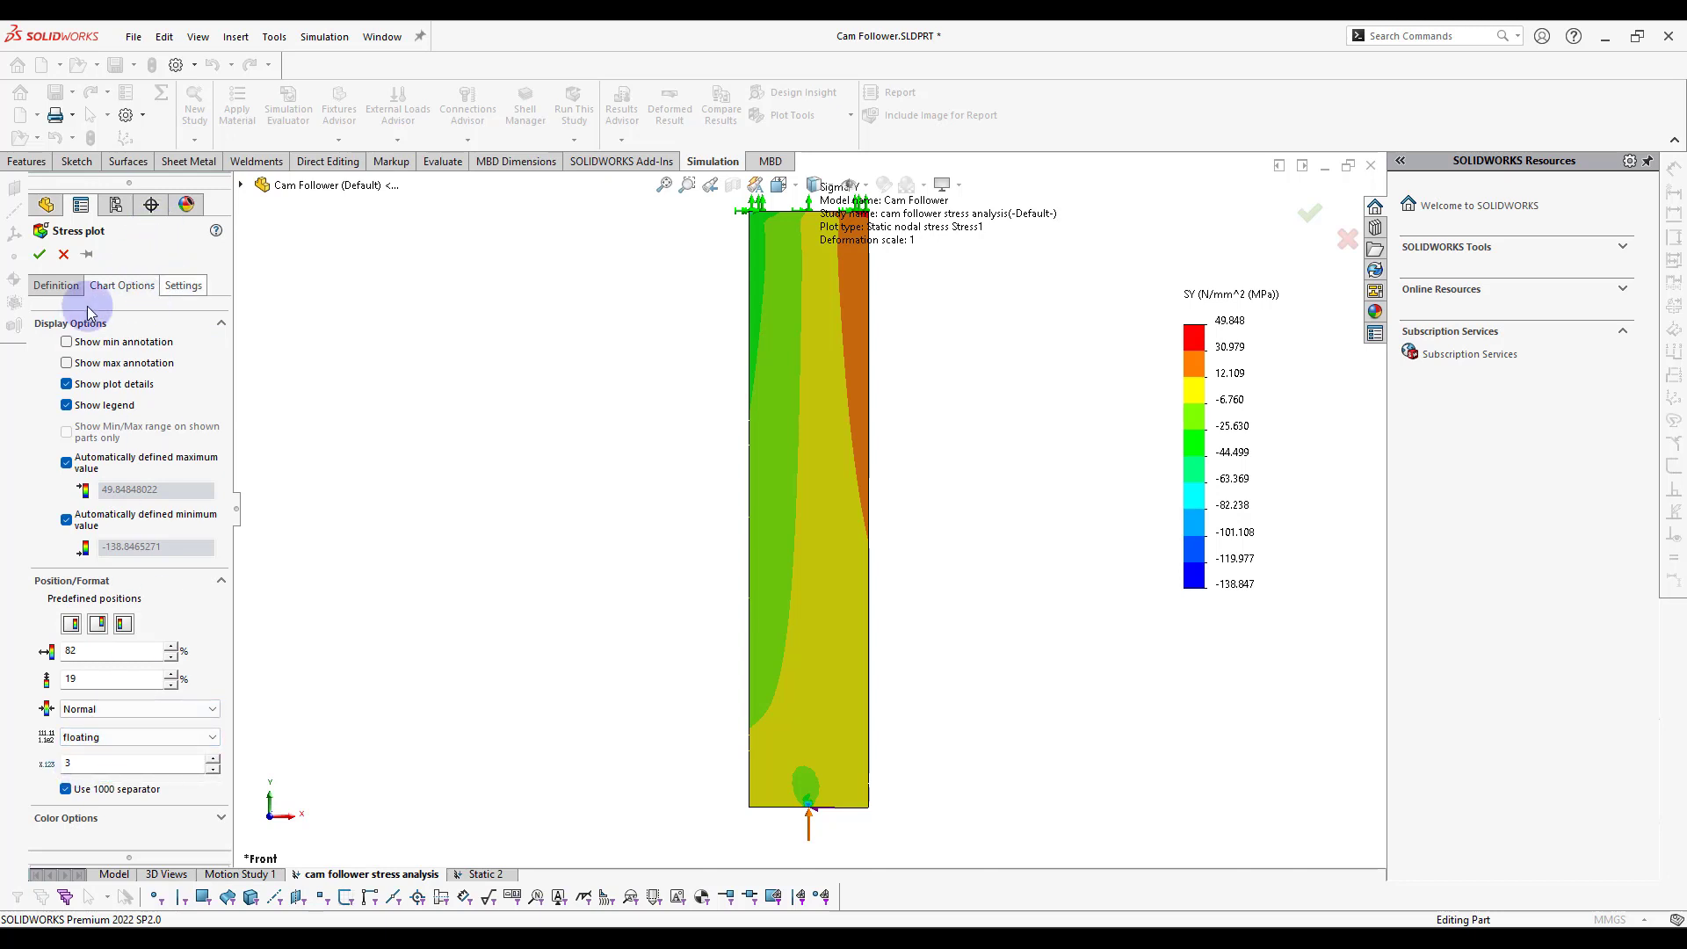
Step: Set the stress plot's boundary option to Mesh so element edges are drawn over the fringes
left_click(57, 285)
left_click(182, 285)
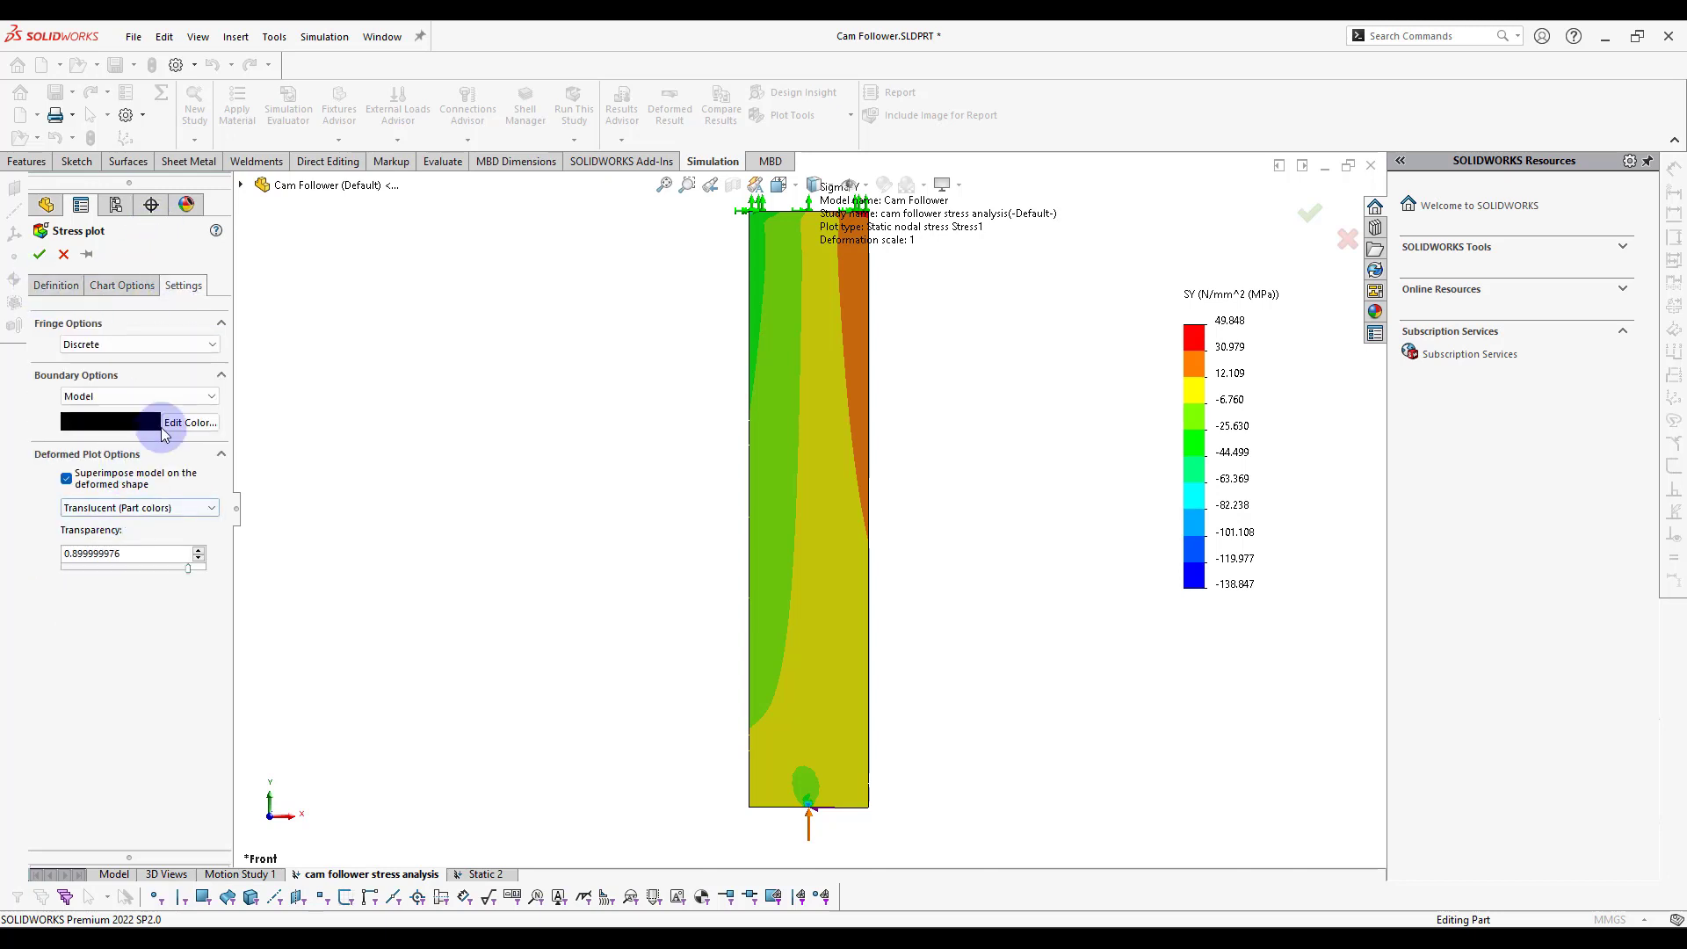
left_click(160, 396)
left_click(136, 446)
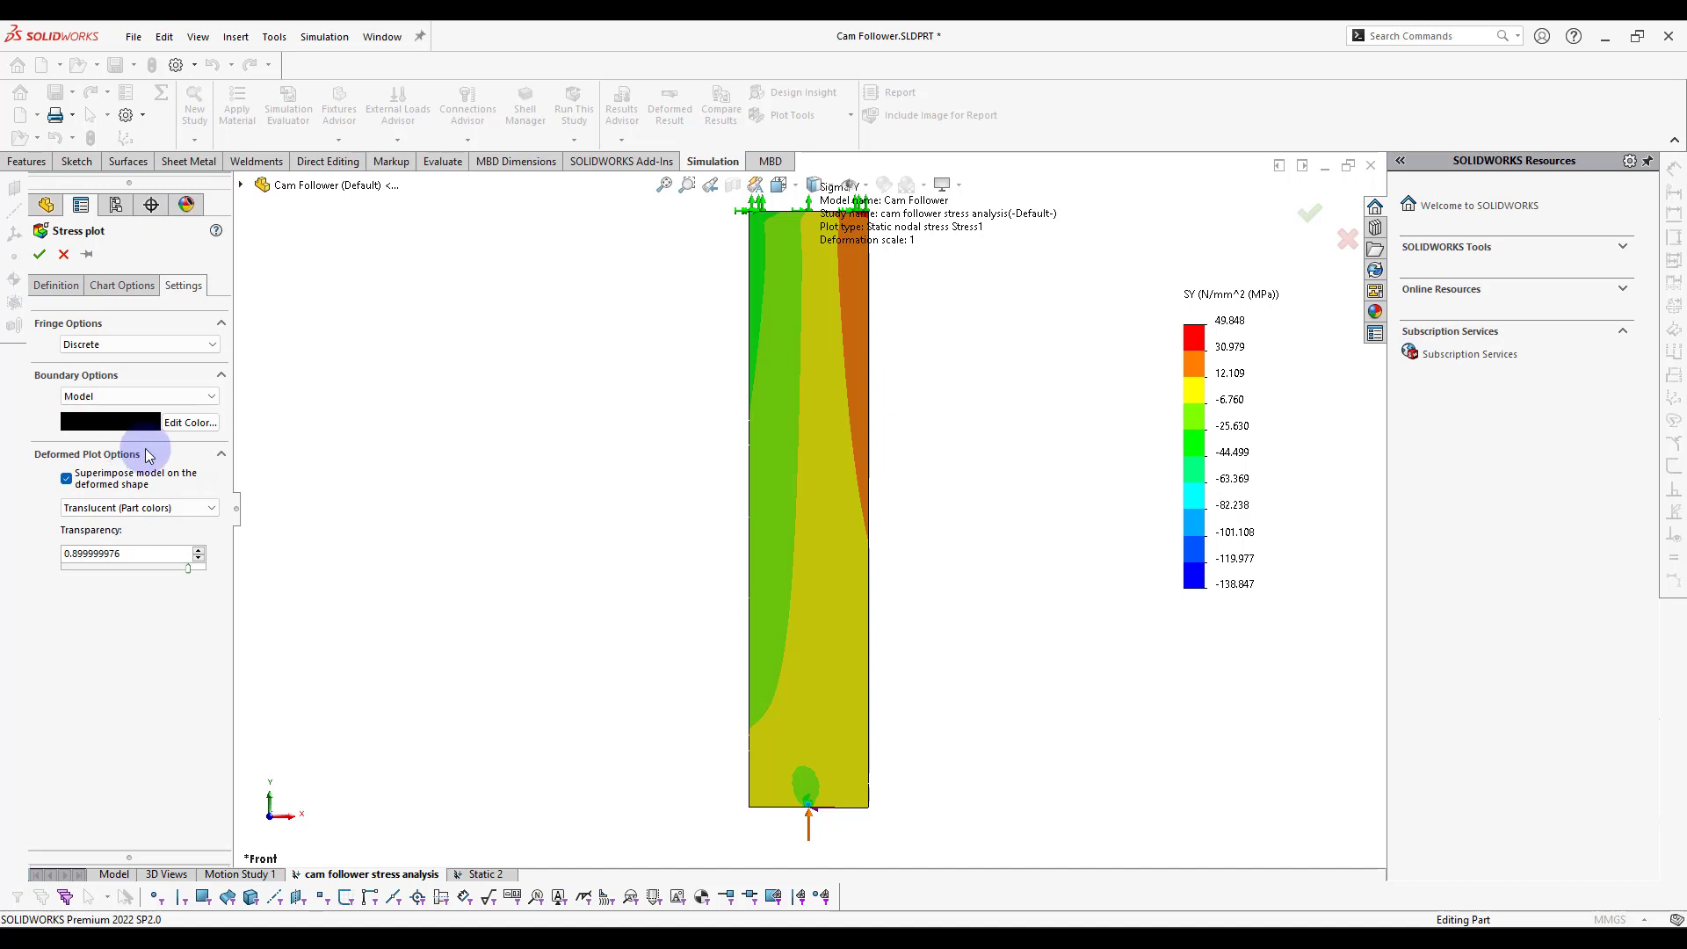
left_click(178, 397)
left_click(104, 436)
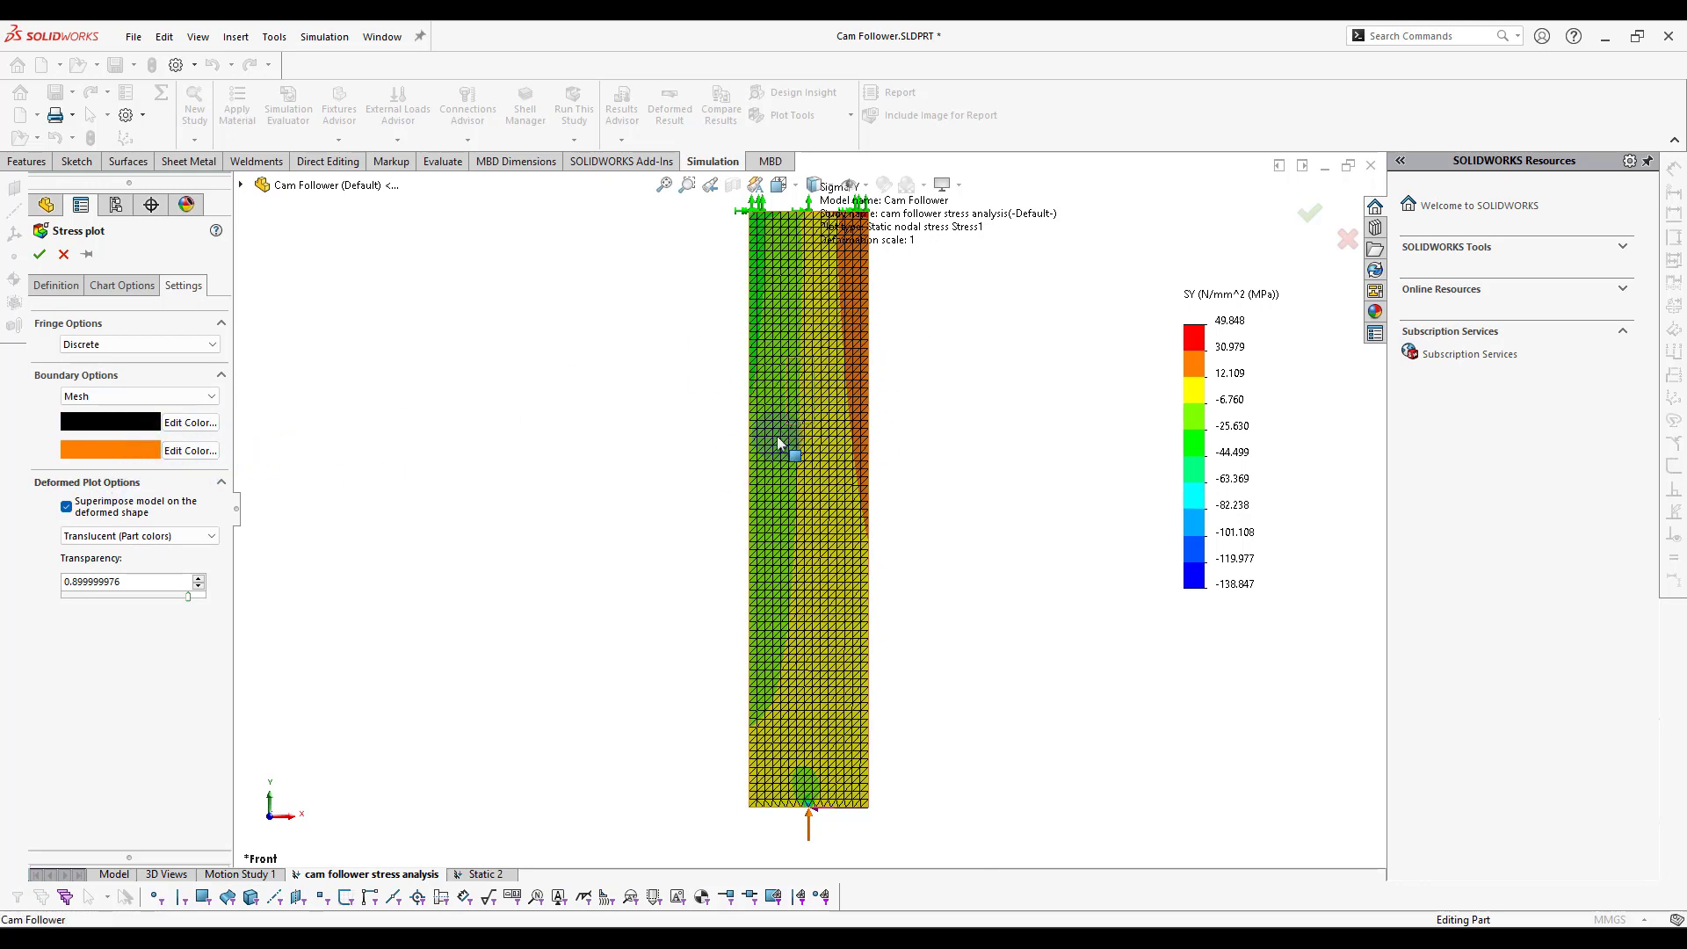
Step: Move the plot's title text clear of the bar in the front view and accept the stress plot settings
left_click_drag(753, 356, 605, 533)
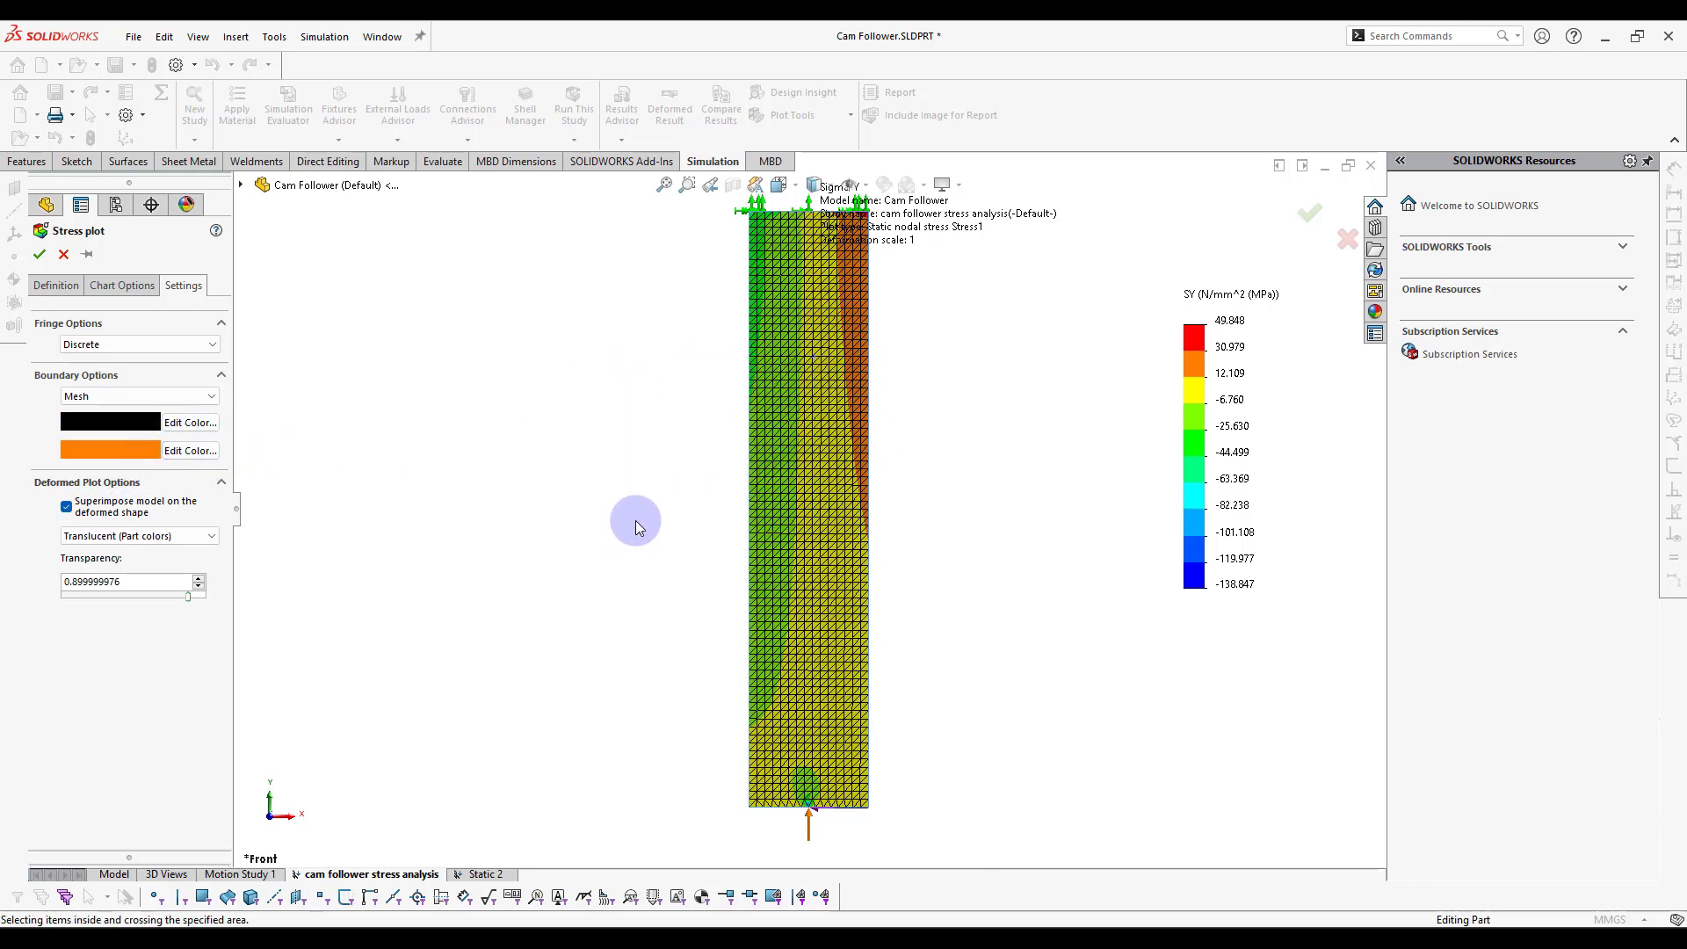
key("space")
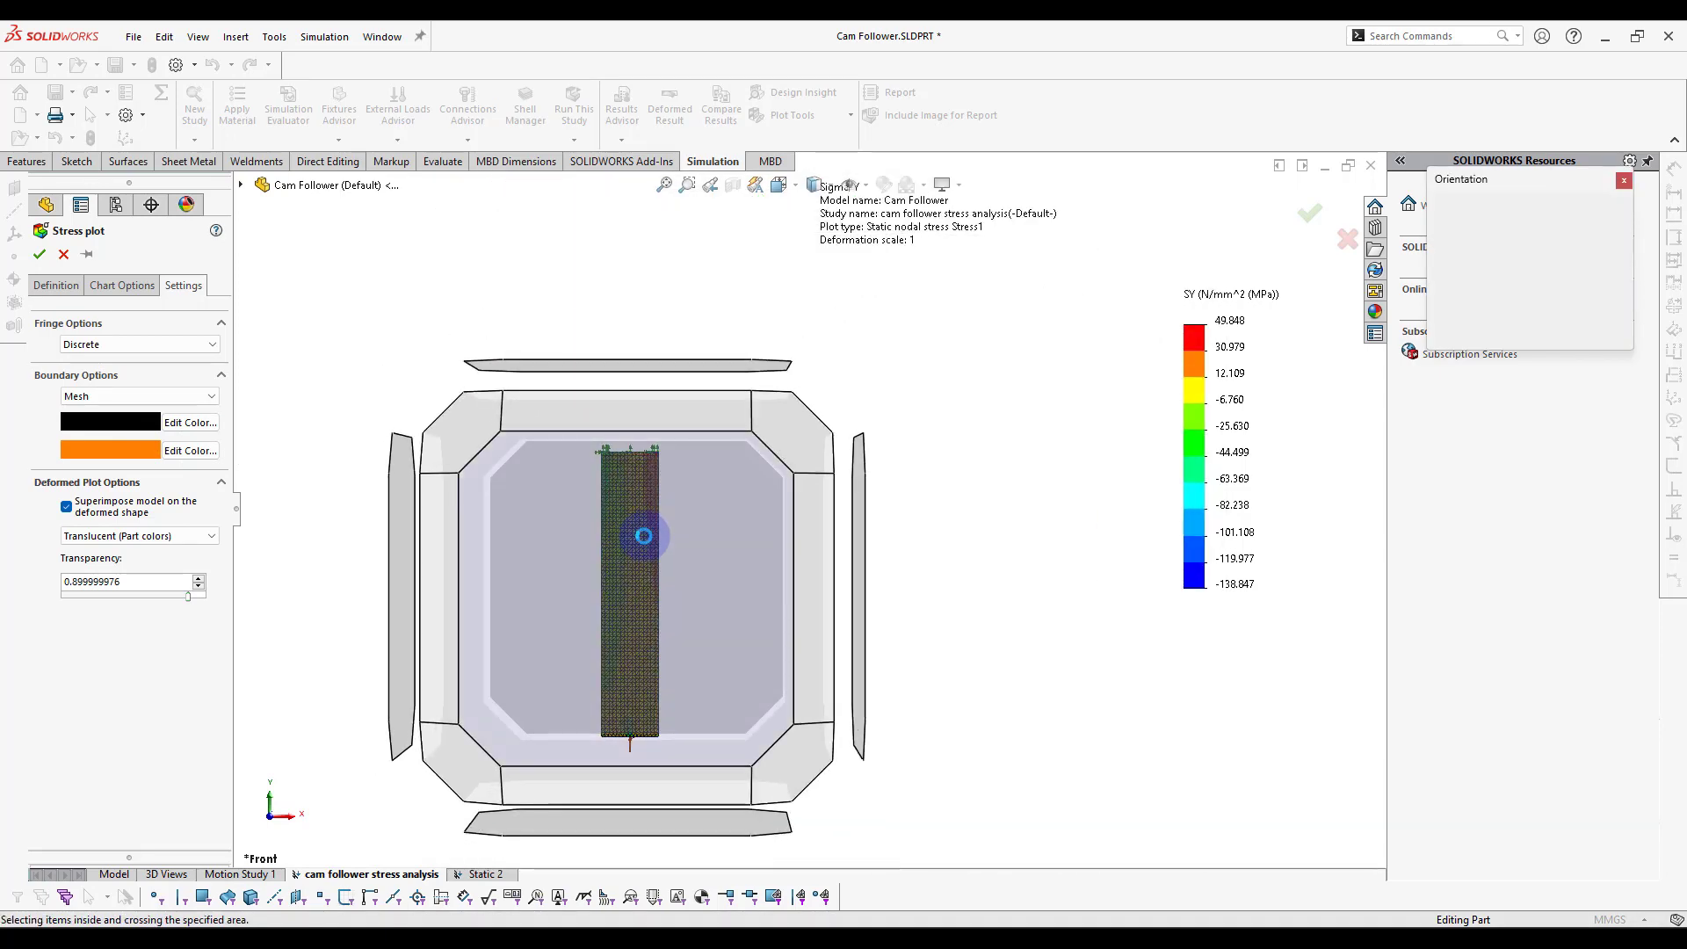
left_click(643, 536)
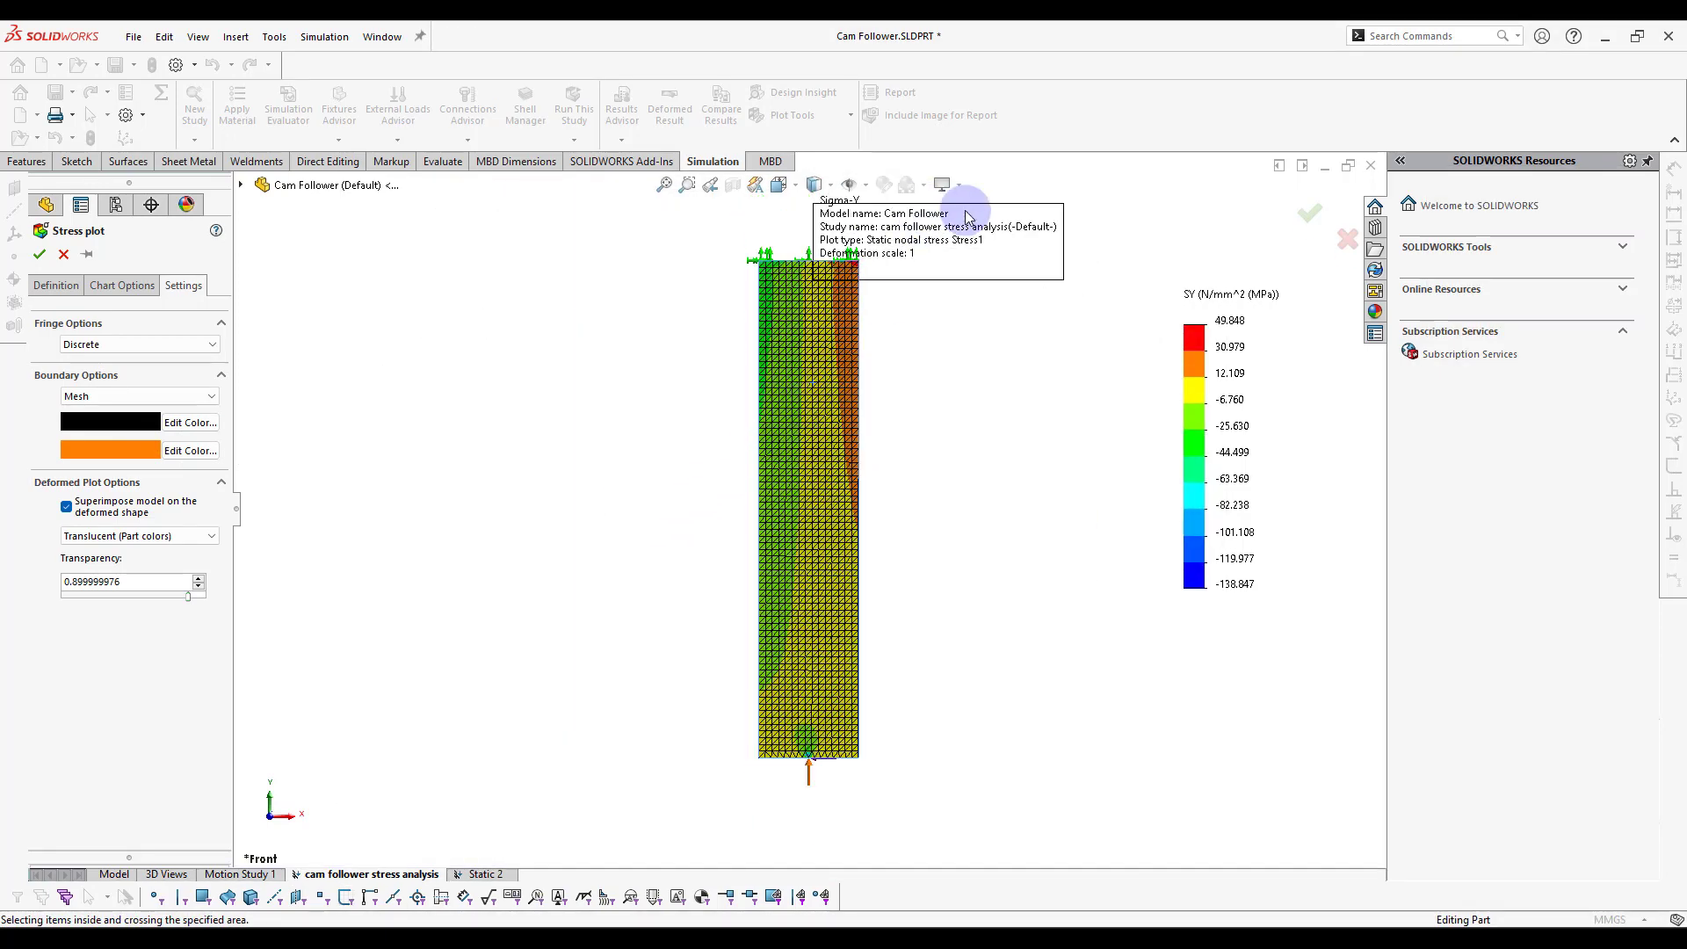
mouse_move(1117, 231)
left_mouse_down()
mouse_move(1053, 246)
mouse_move(1102, 252)
left_mouse_up()
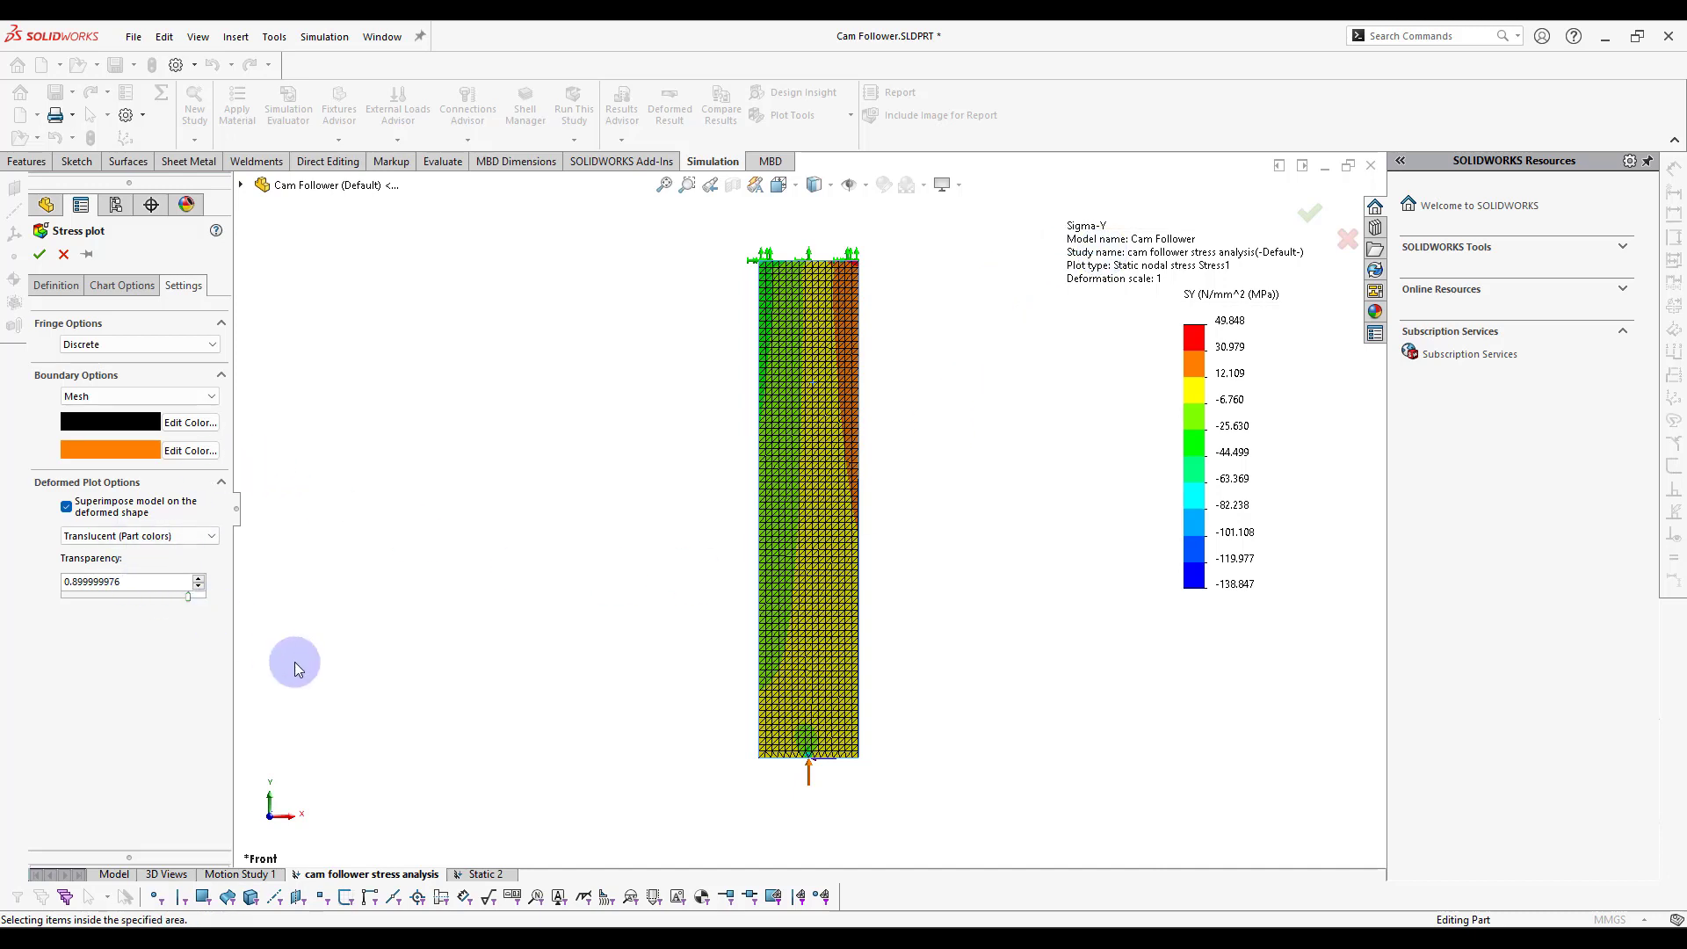
left_click(40, 255)
Step: Probe the Y normal stress on the bar's top edge as a selected entity, with the edge plot flipped, and review the nodal results
scroll(845, 332, "down", 4)
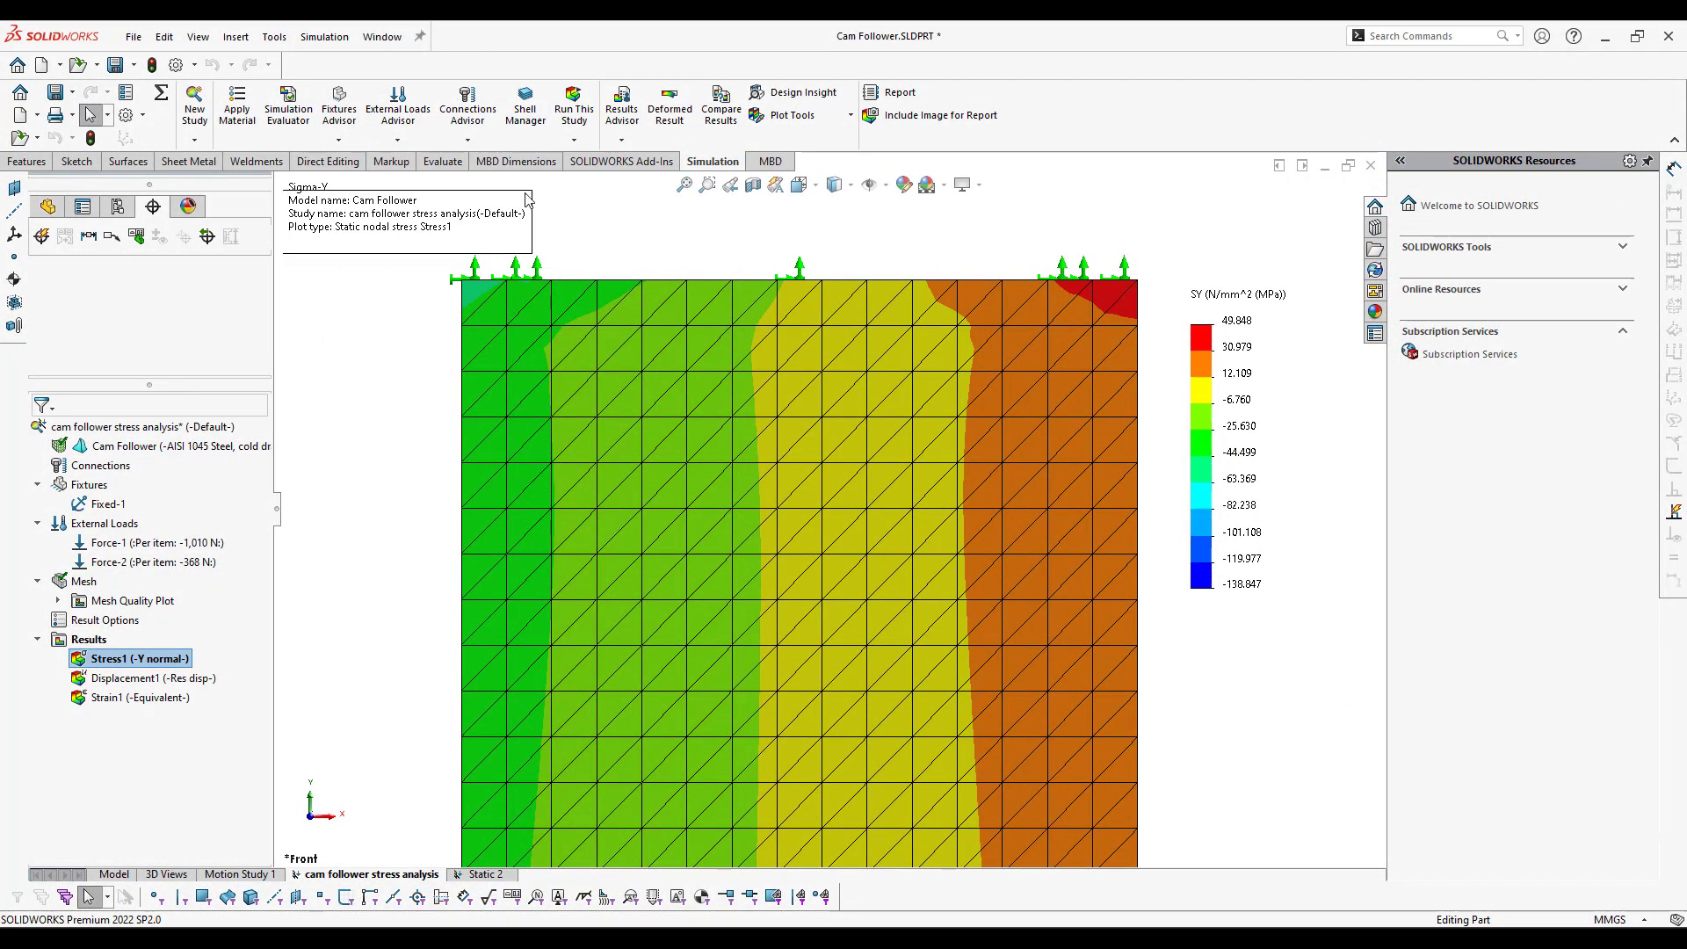
left_click(802, 118)
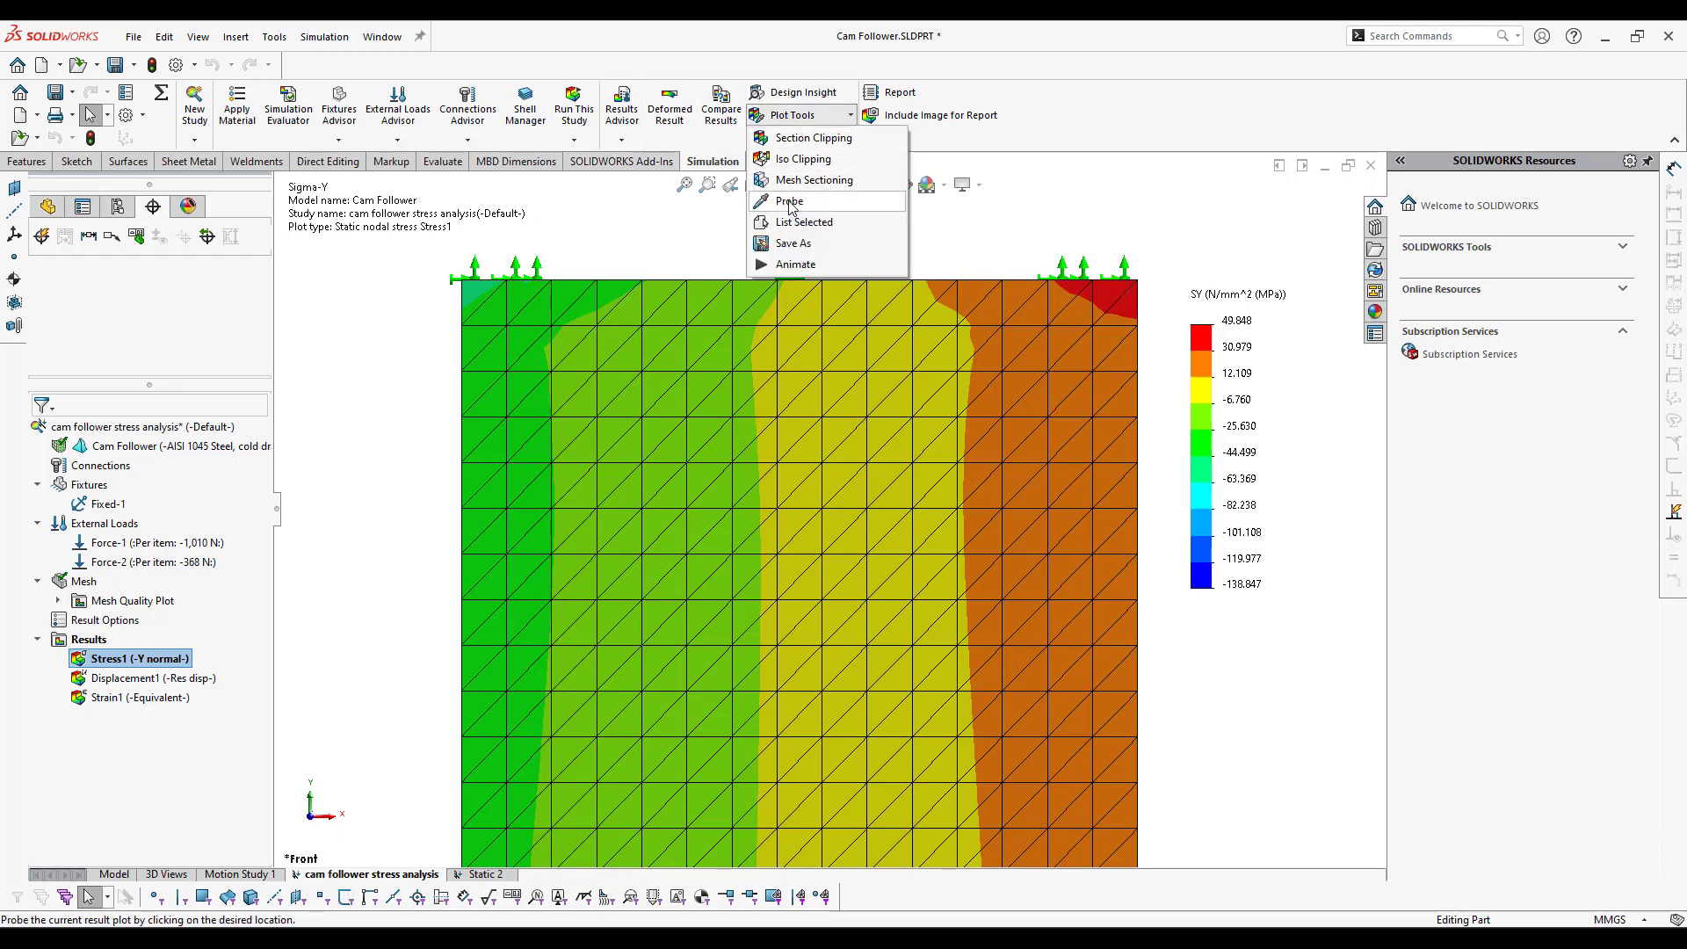
left_click(790, 202)
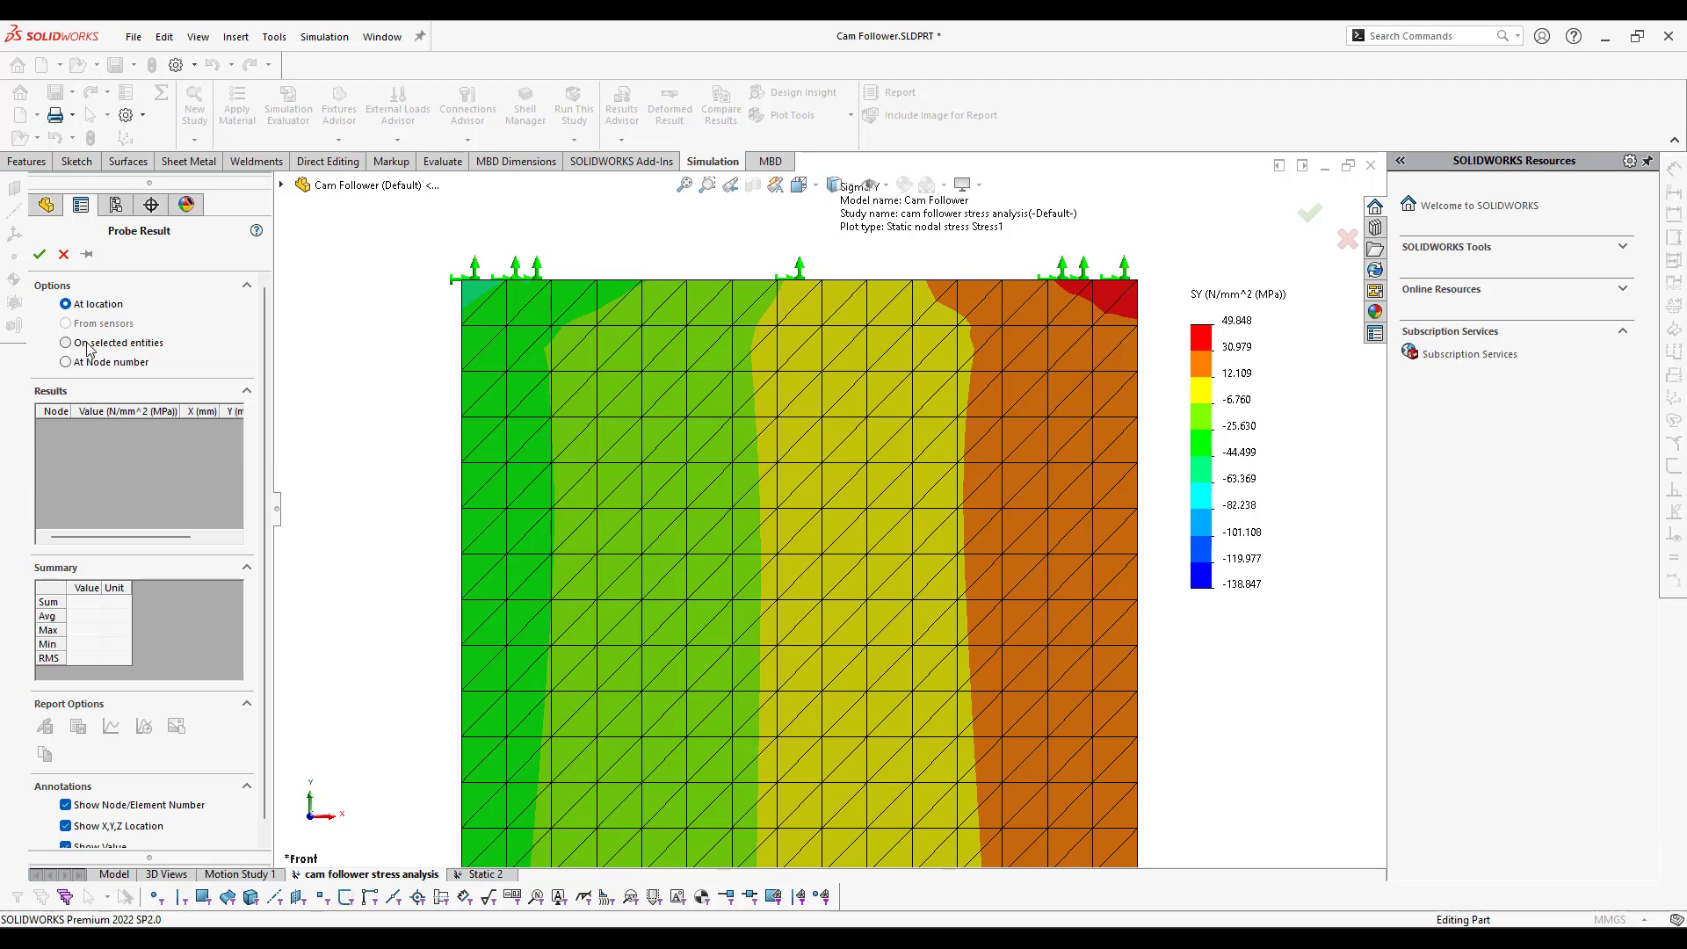
left_click(88, 348)
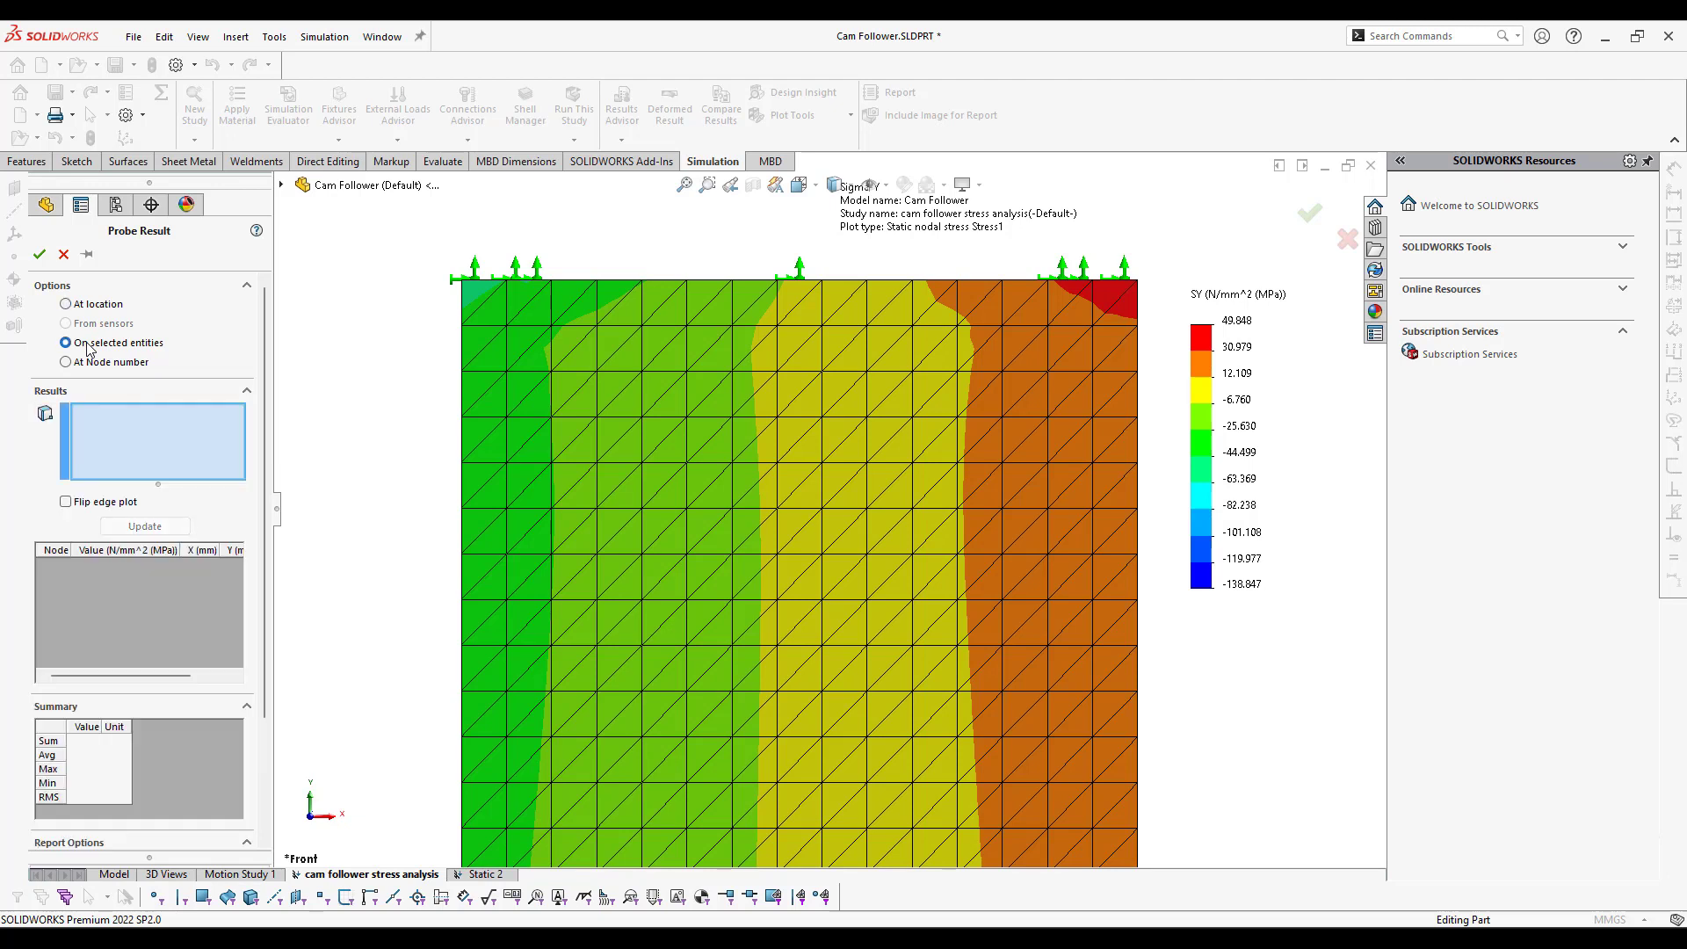
left_click(760, 279)
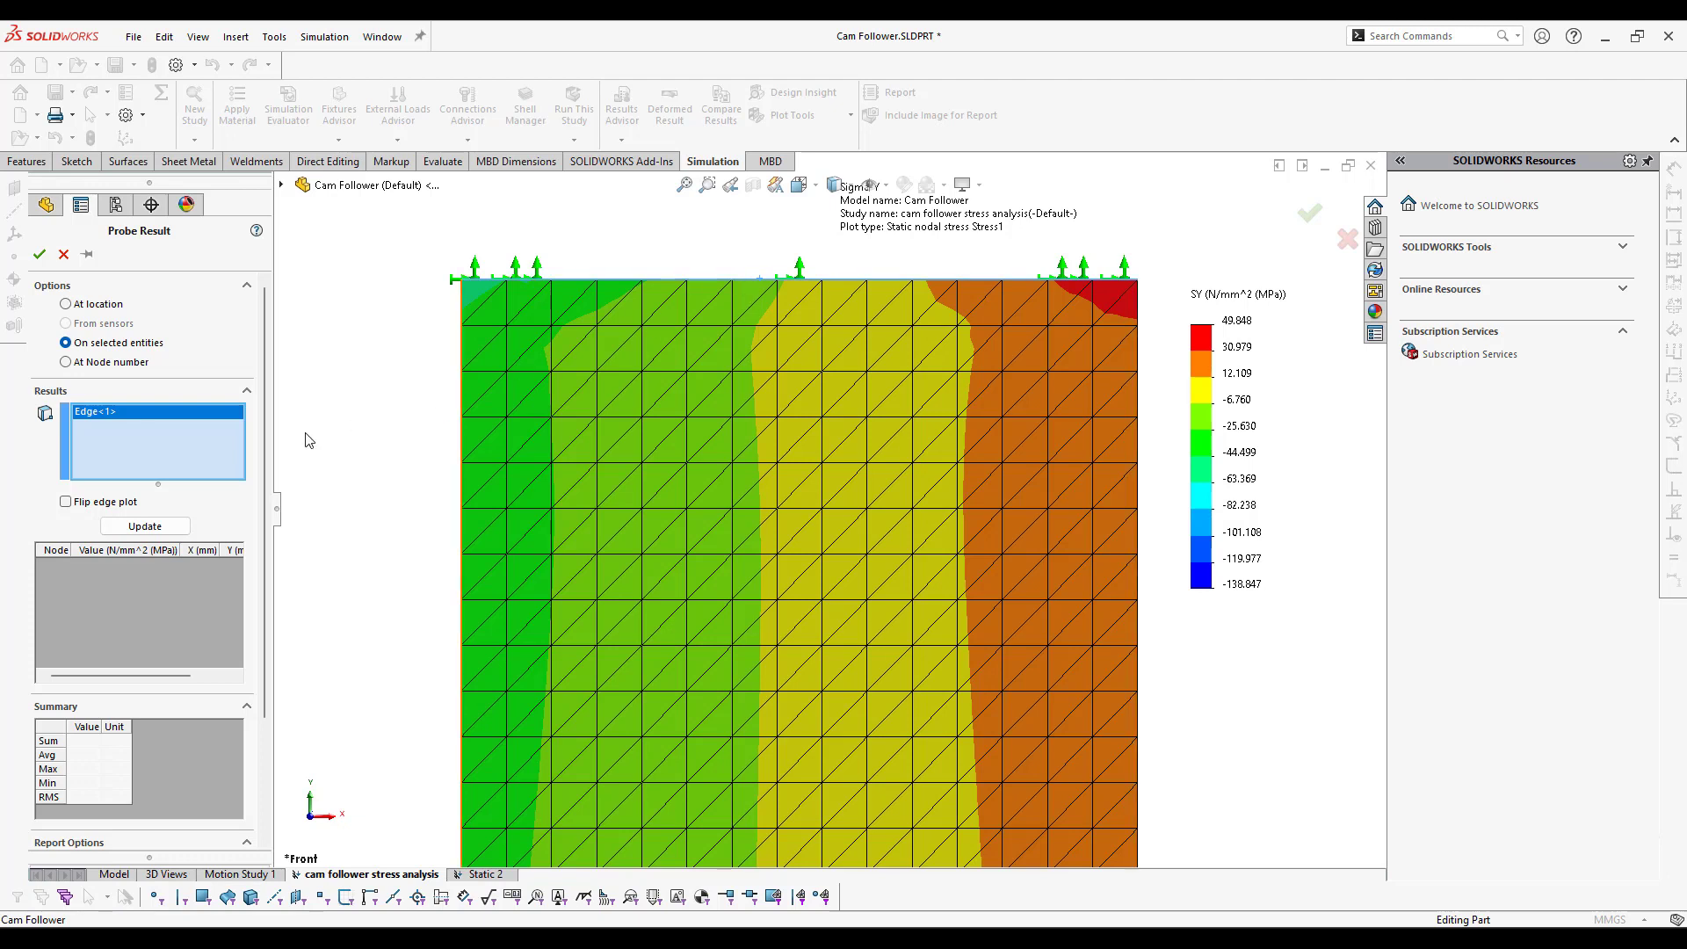
left_click(79, 507)
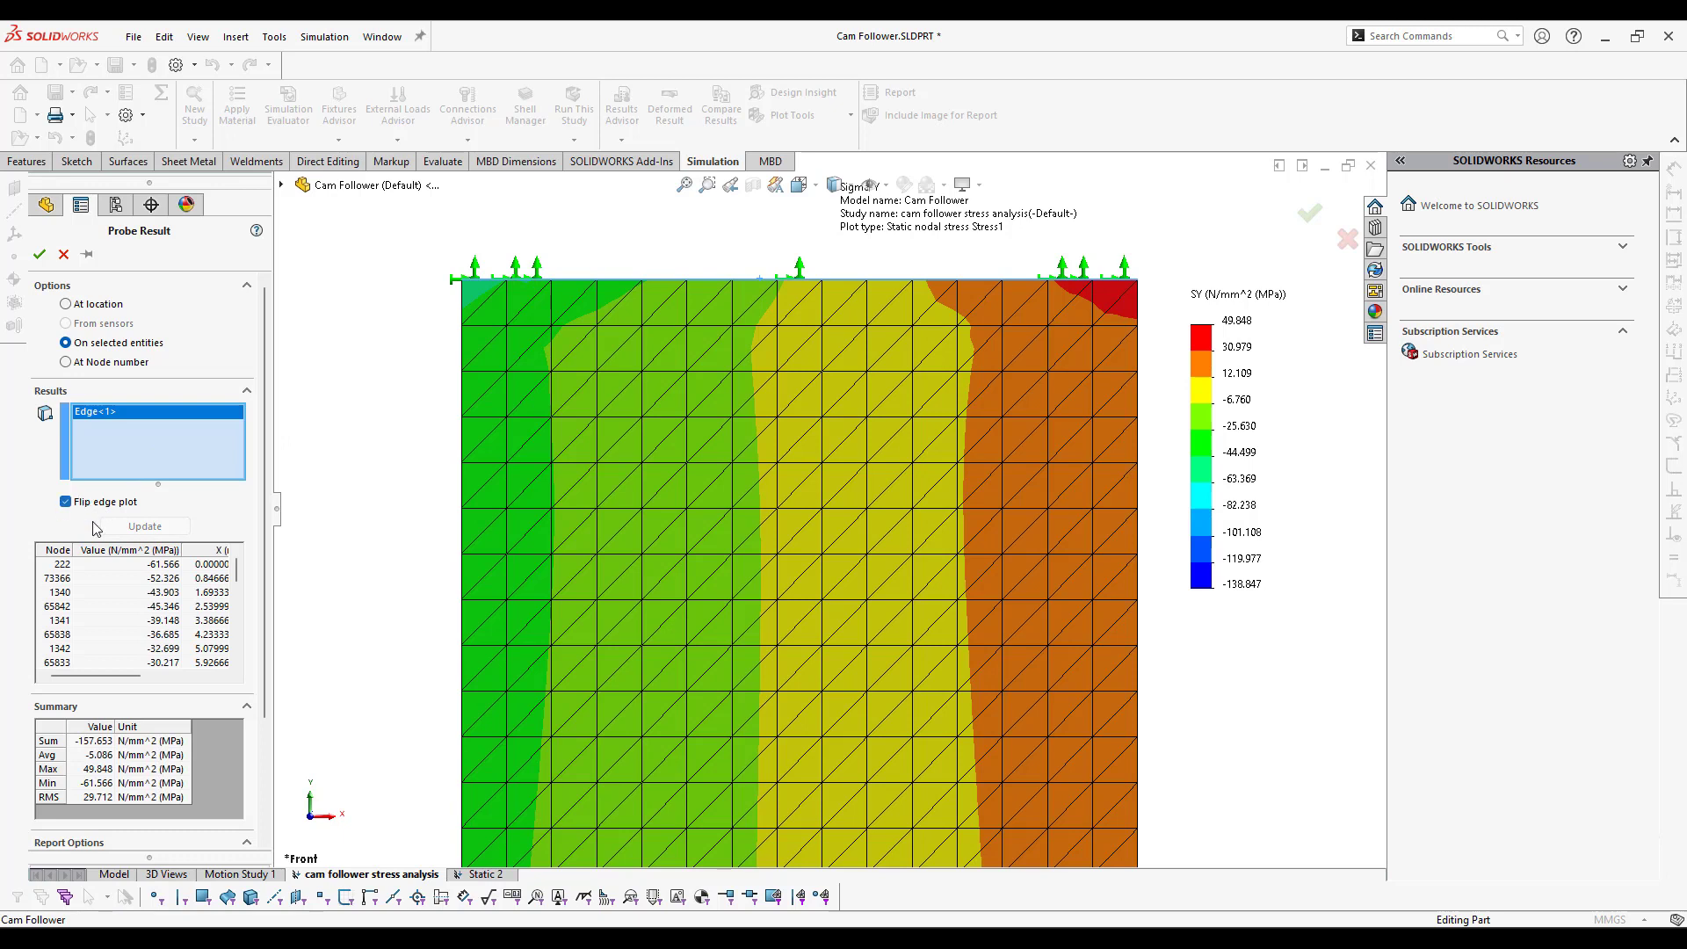
scroll(158, 610, "down", 6)
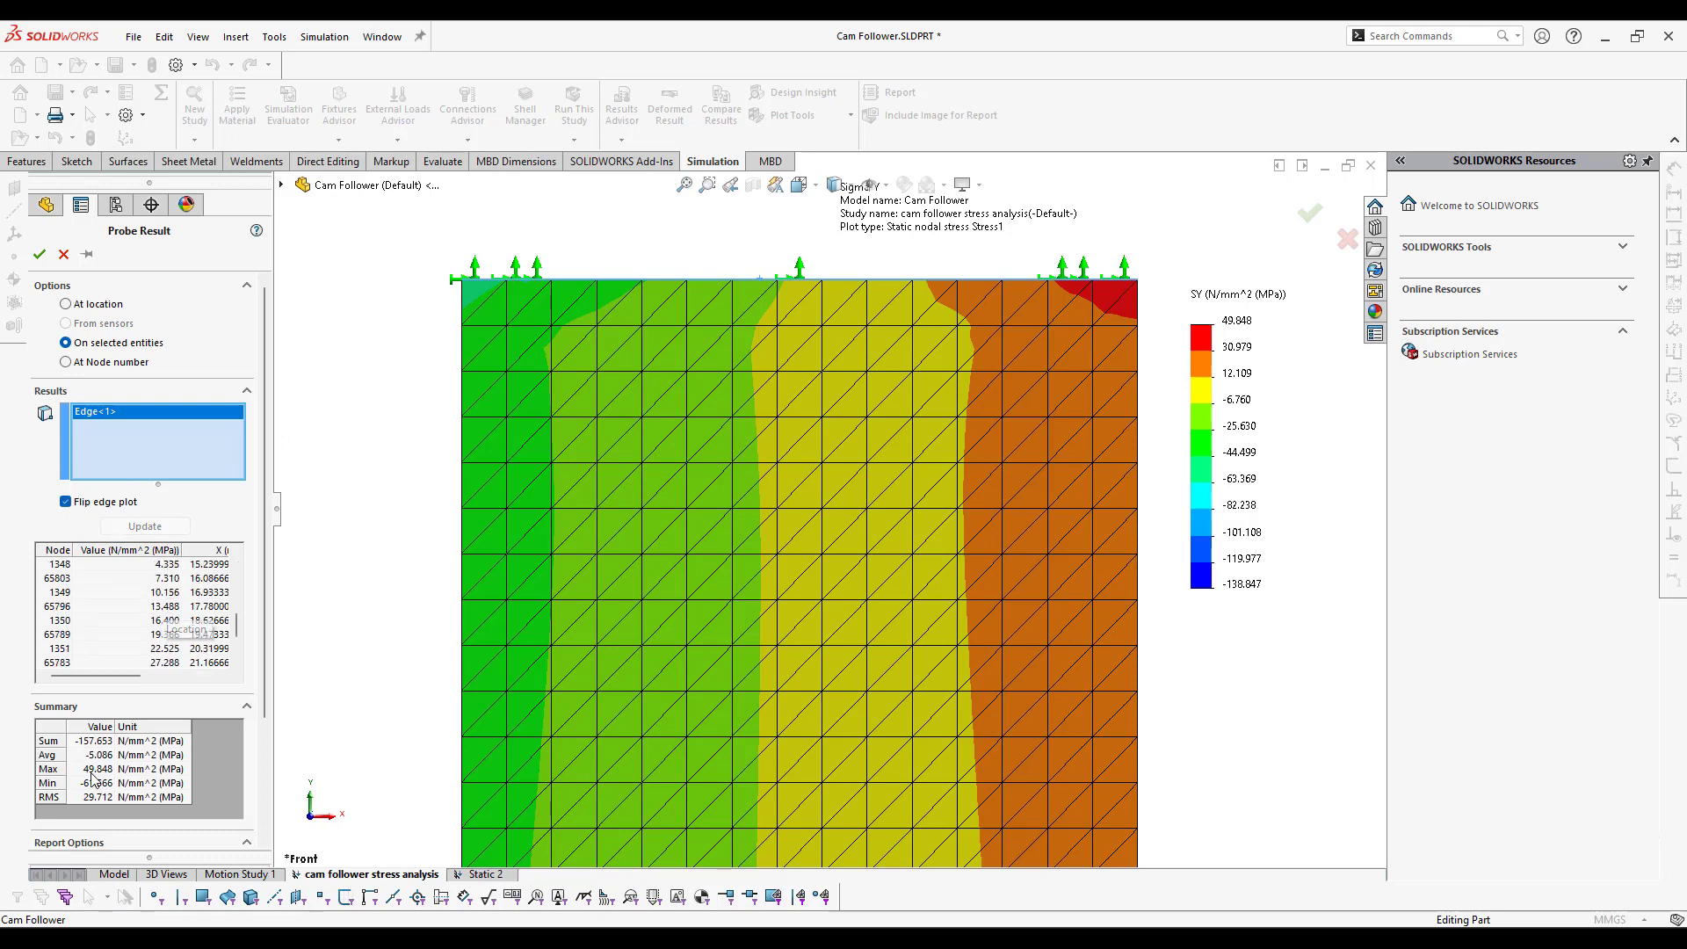
scroll(153, 670, "down", 3)
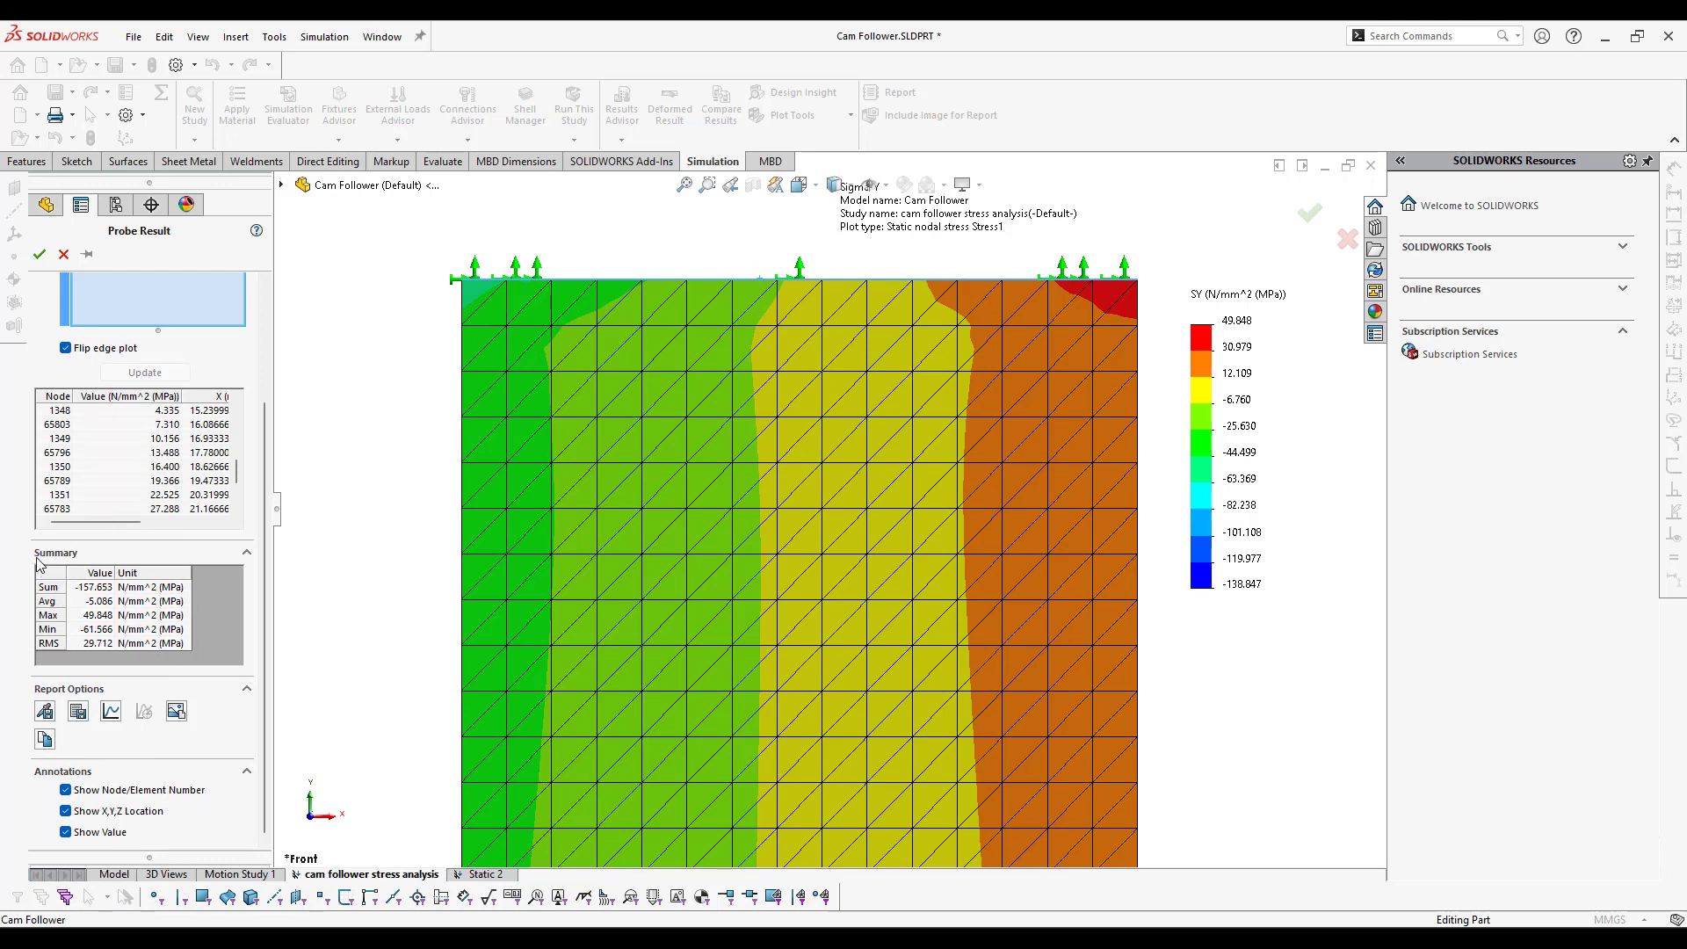
Step: Examine the top edge's Y normal stress in an enlarged edge plot, and accept the probe
left_click(112, 714)
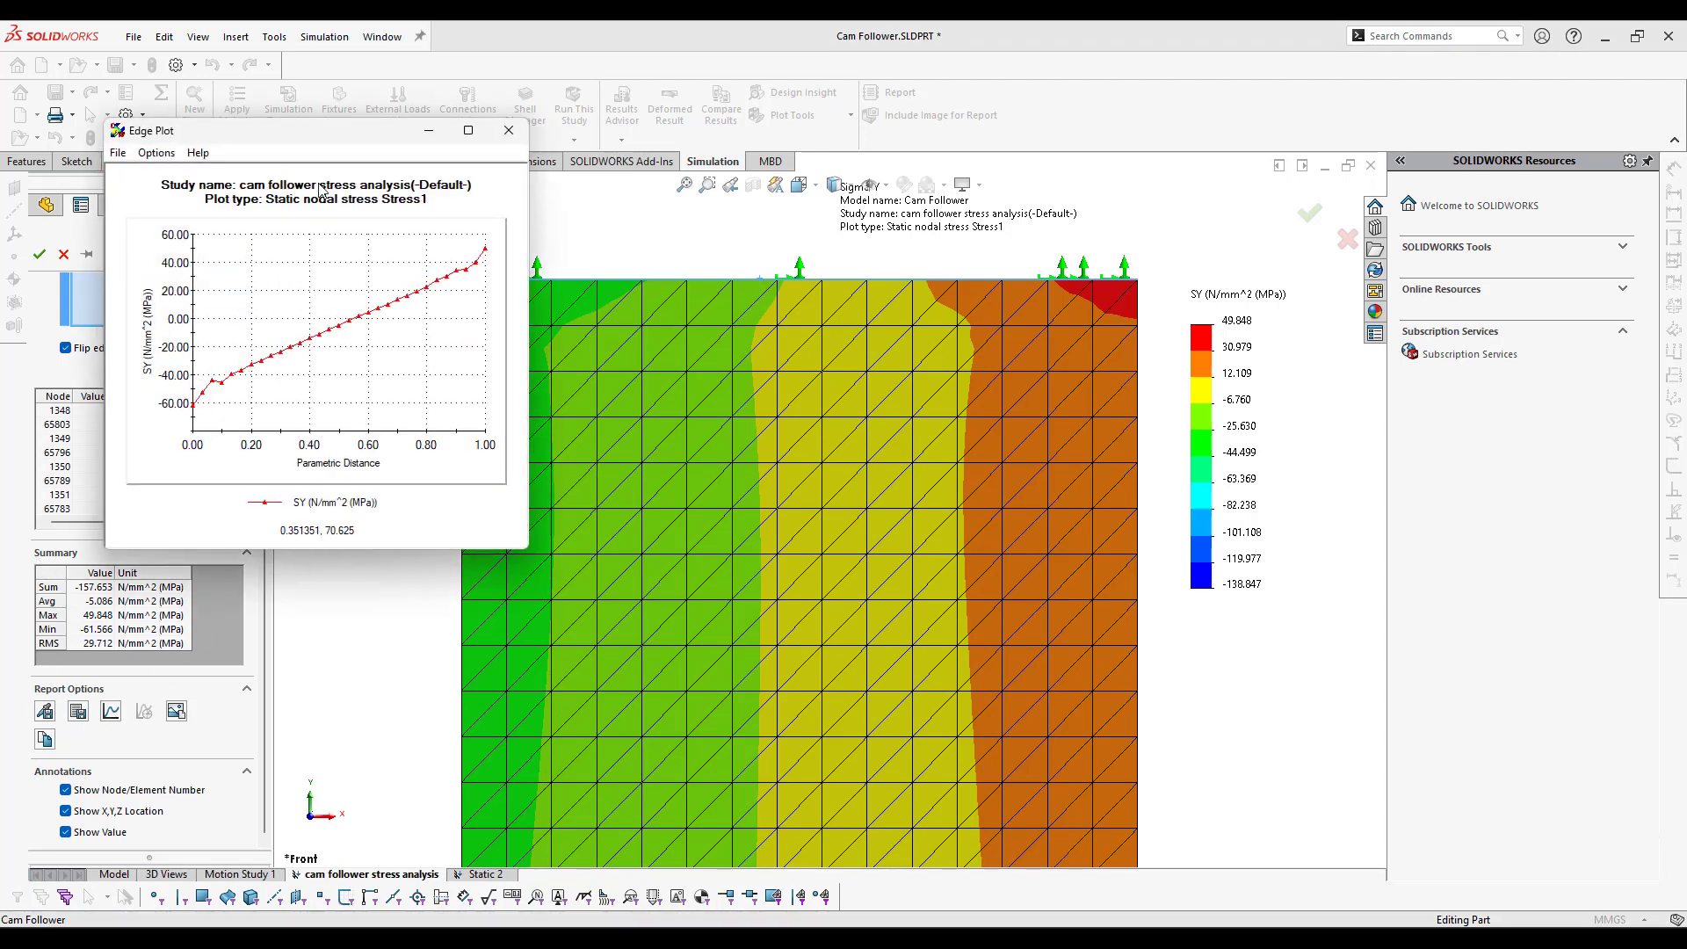
left_click(468, 130)
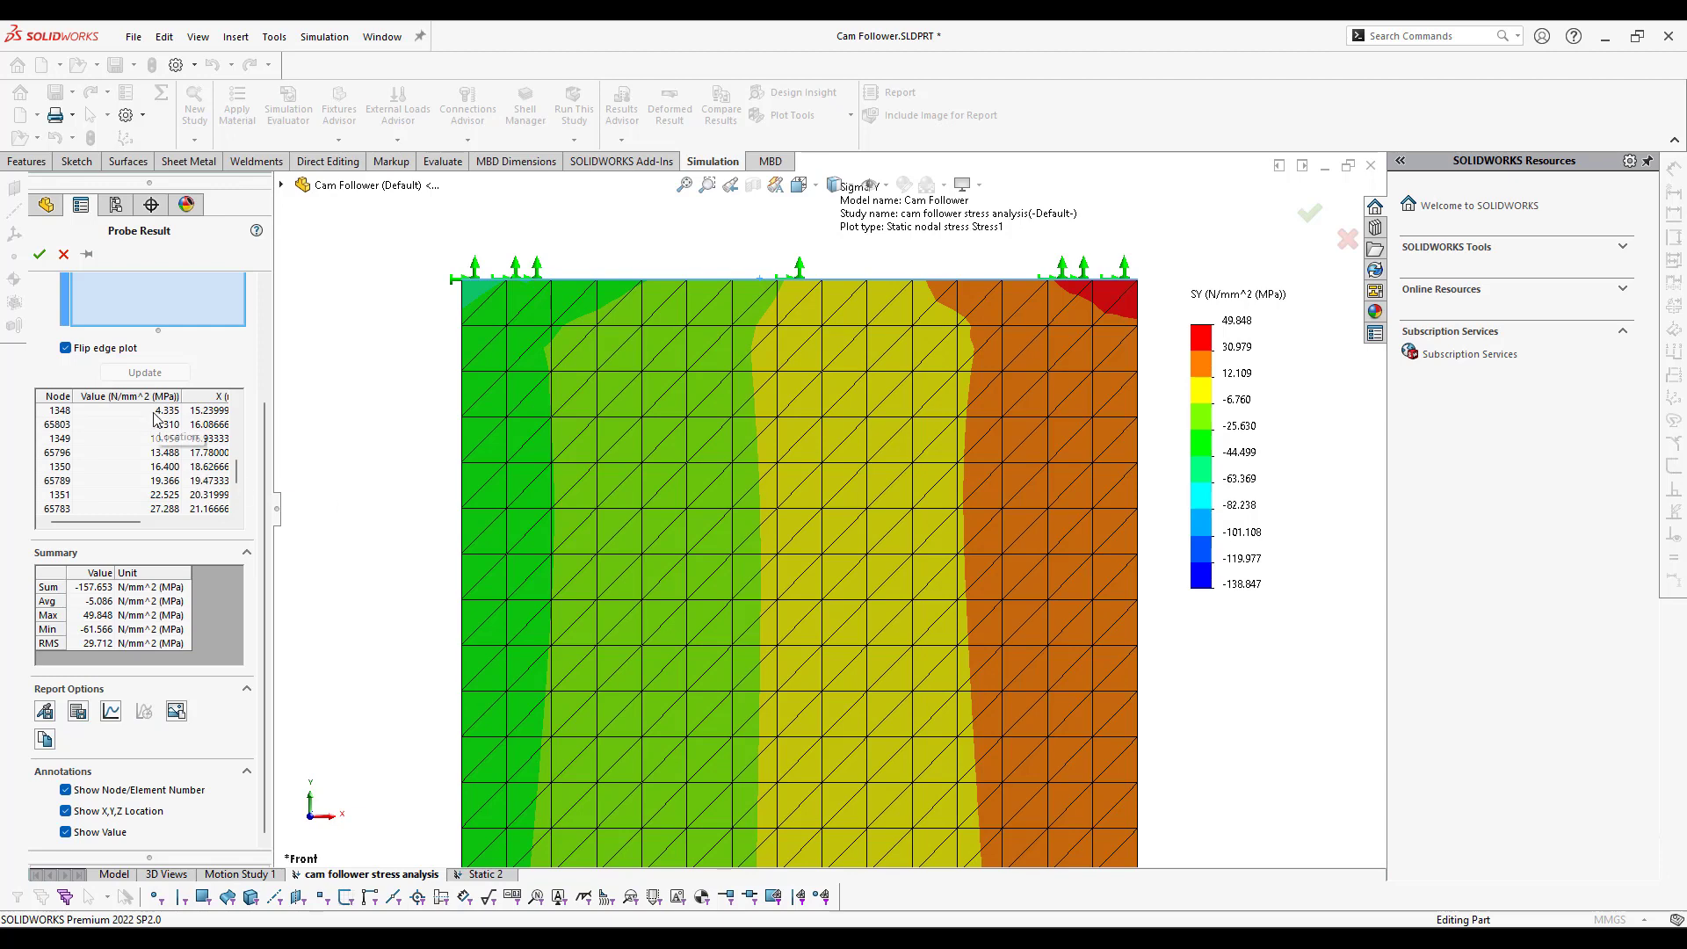
left_click(38, 254)
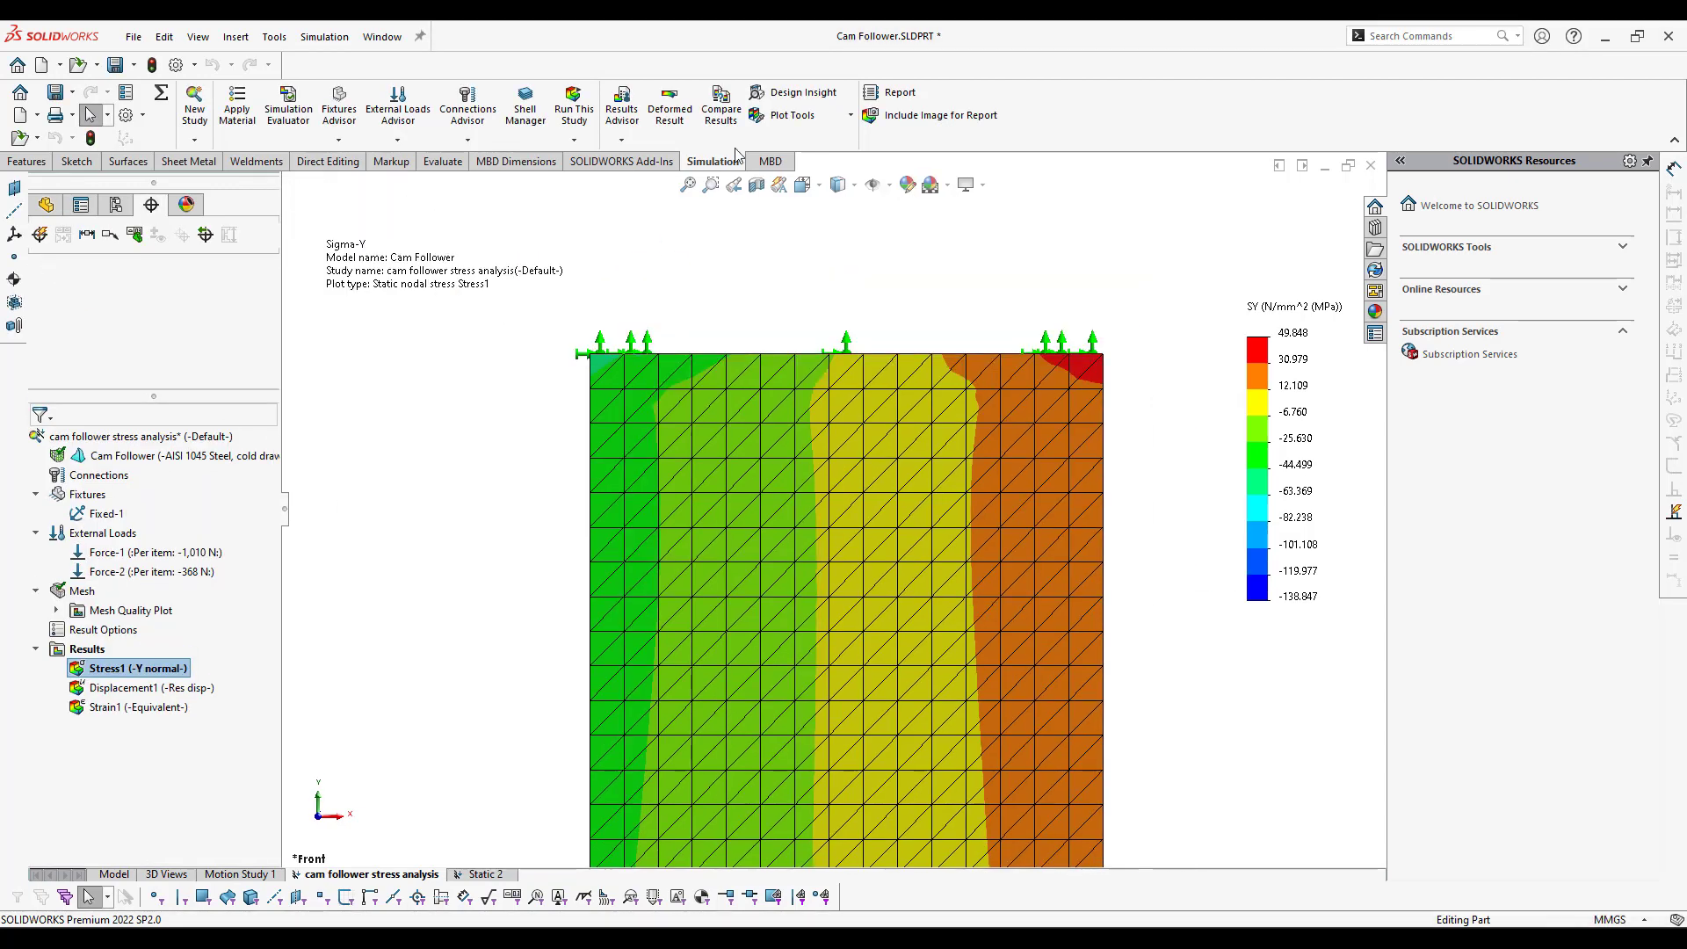
Step: Probe the first two mesh nodes just below the bar's top edge by location, with node number and X,Y,Z location annotations turned off
left_click(850, 115)
left_click(874, 206)
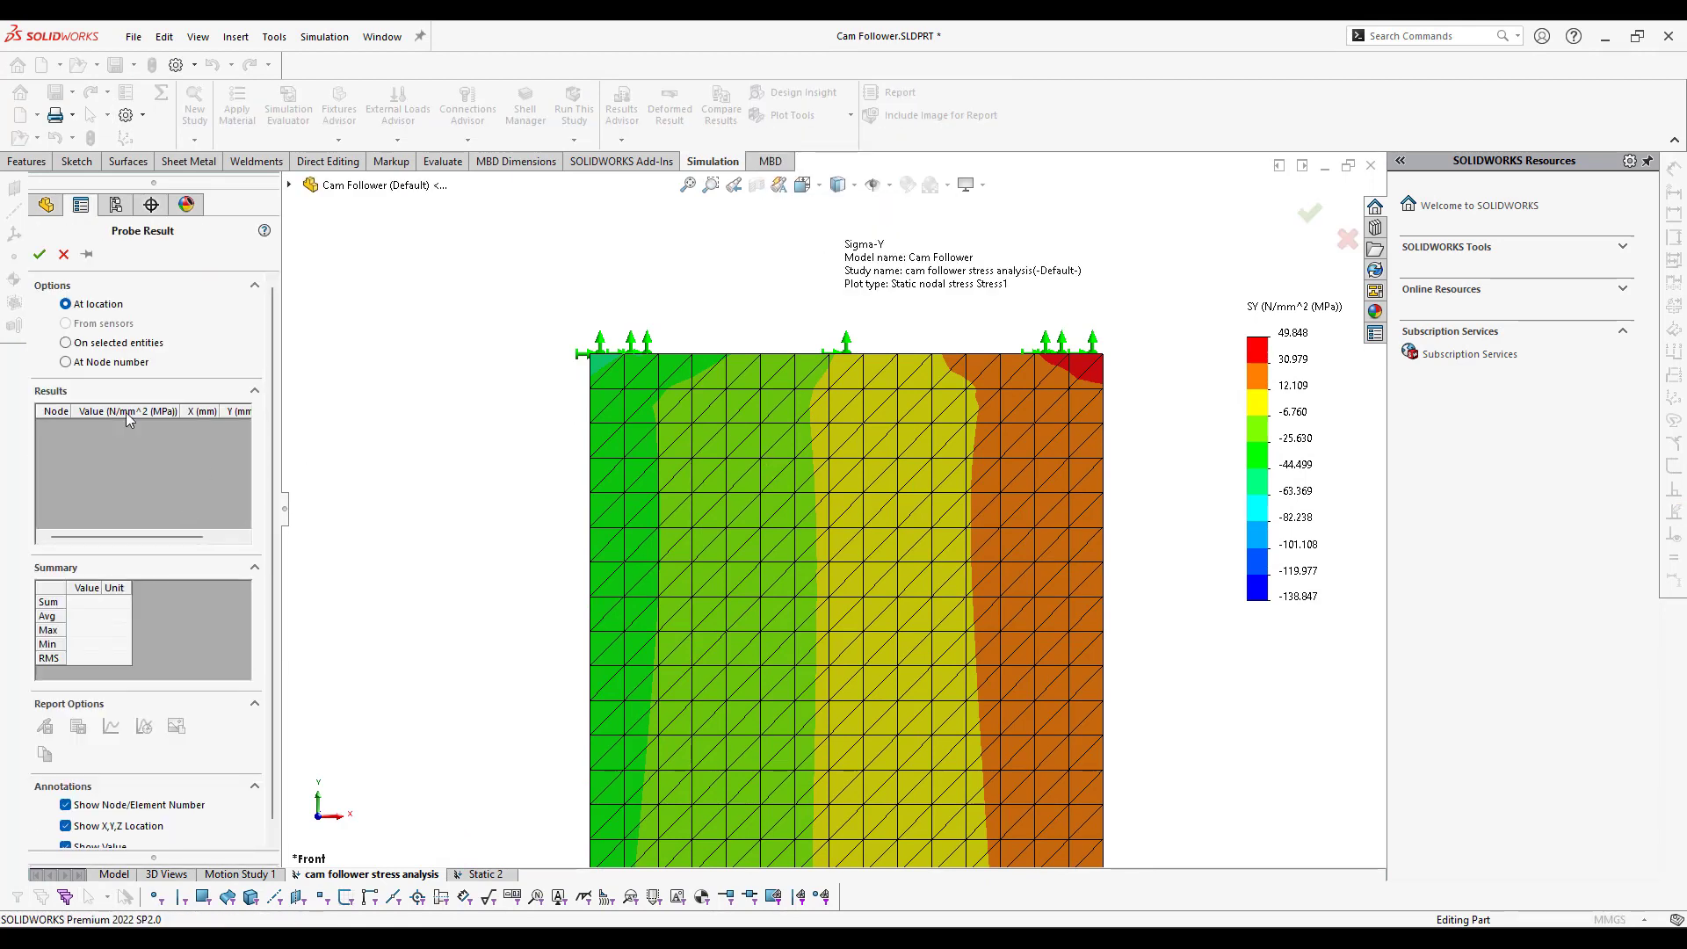
left_click(601, 371)
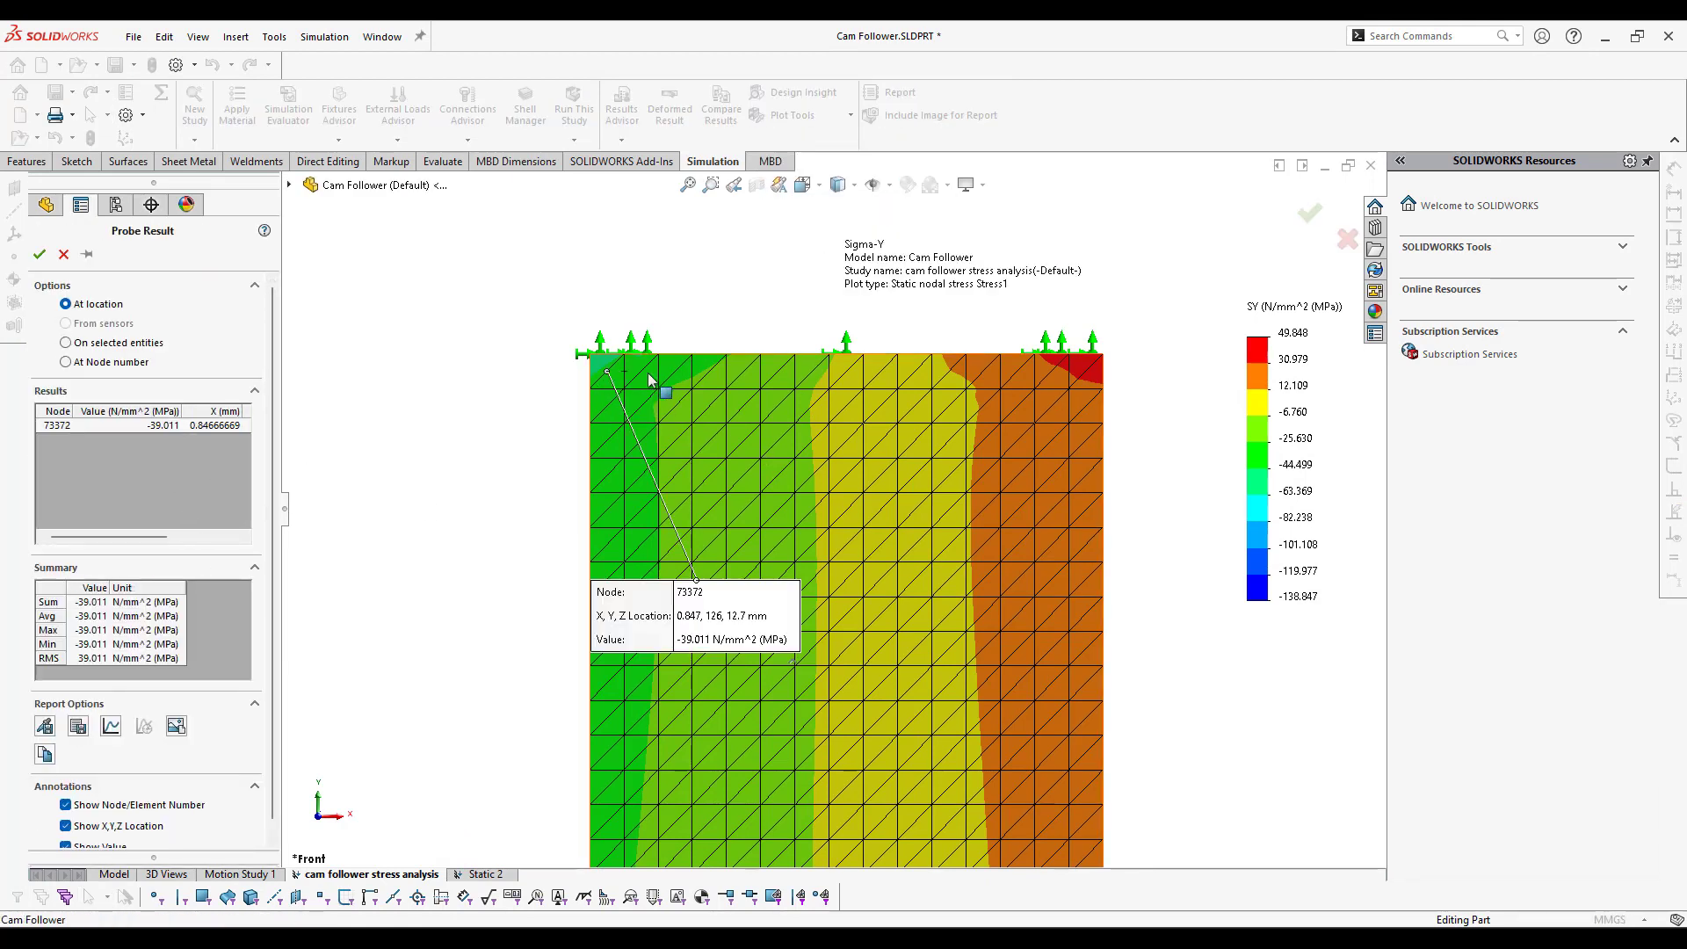
left_click(641, 373)
left_click_drag(657, 527, 592, 512)
left_click_drag(619, 605, 330, 409)
left_click(103, 804)
left_click(104, 826)
left_click_drag(632, 550, 391, 502)
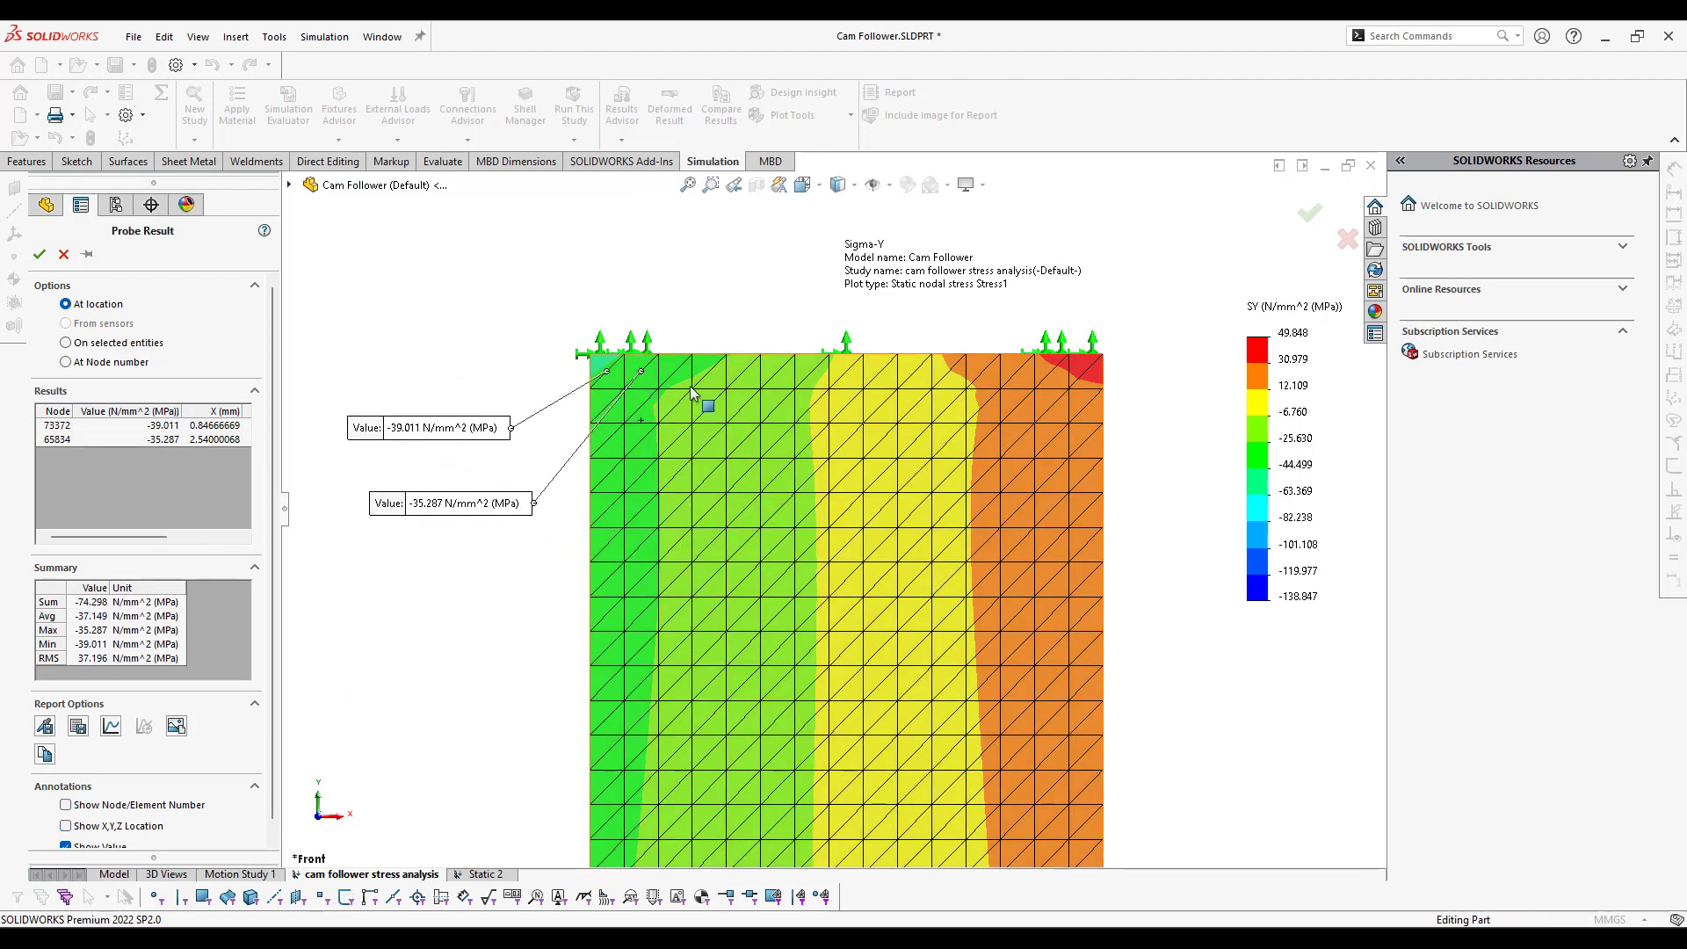
Step: Probe the next four nodes along the same row below the top edge and spread the overlapping value callouts apart
left_click(676, 370)
left_click(711, 370)
left_click(746, 370)
left_click(781, 370)
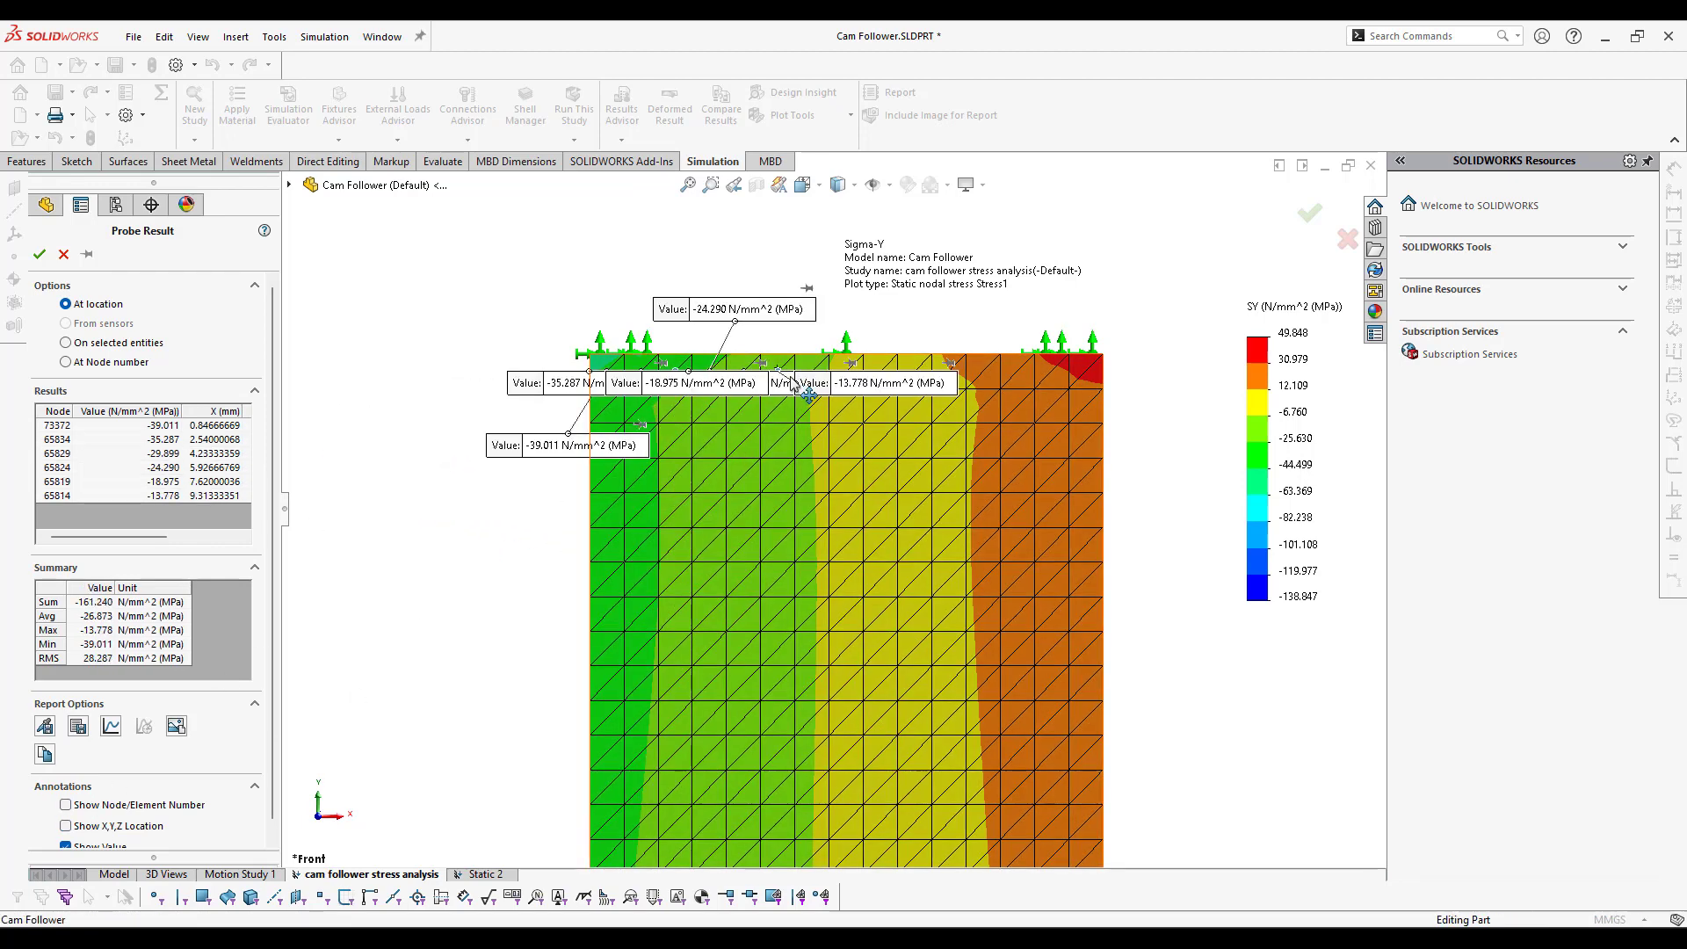
left_click_drag(608, 598, 605, 608)
left_click_drag(511, 446, 395, 537)
left_click_drag(554, 384, 371, 430)
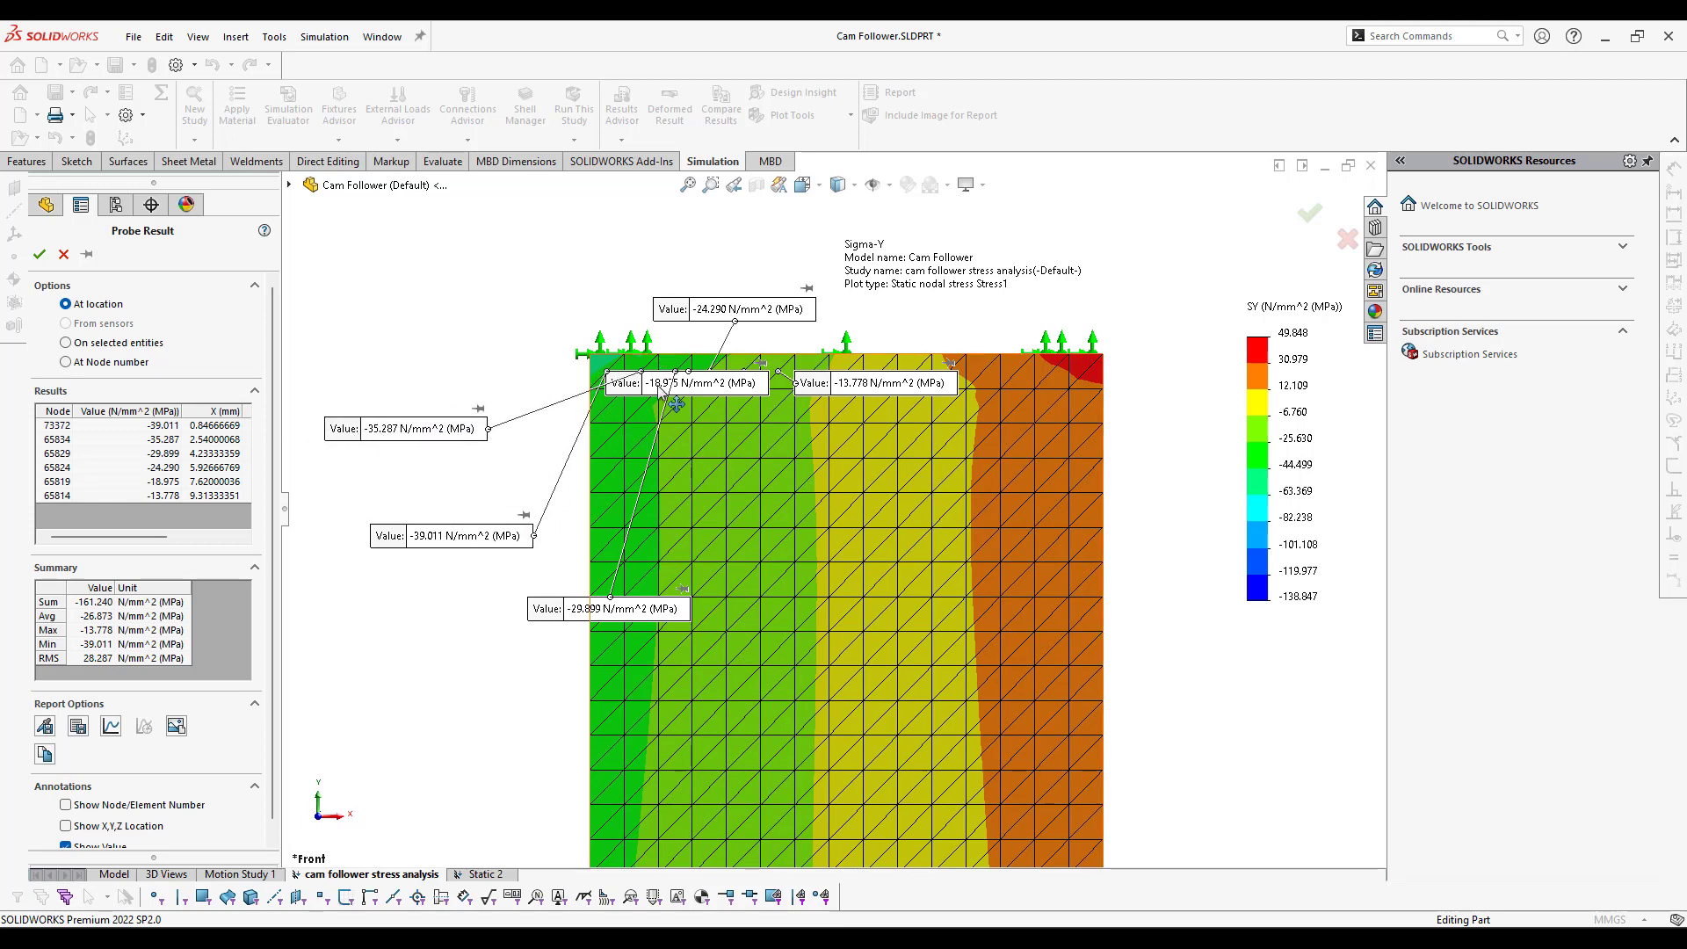
left_click_drag(671, 385, 651, 767)
left_click_drag(721, 309, 680, 521)
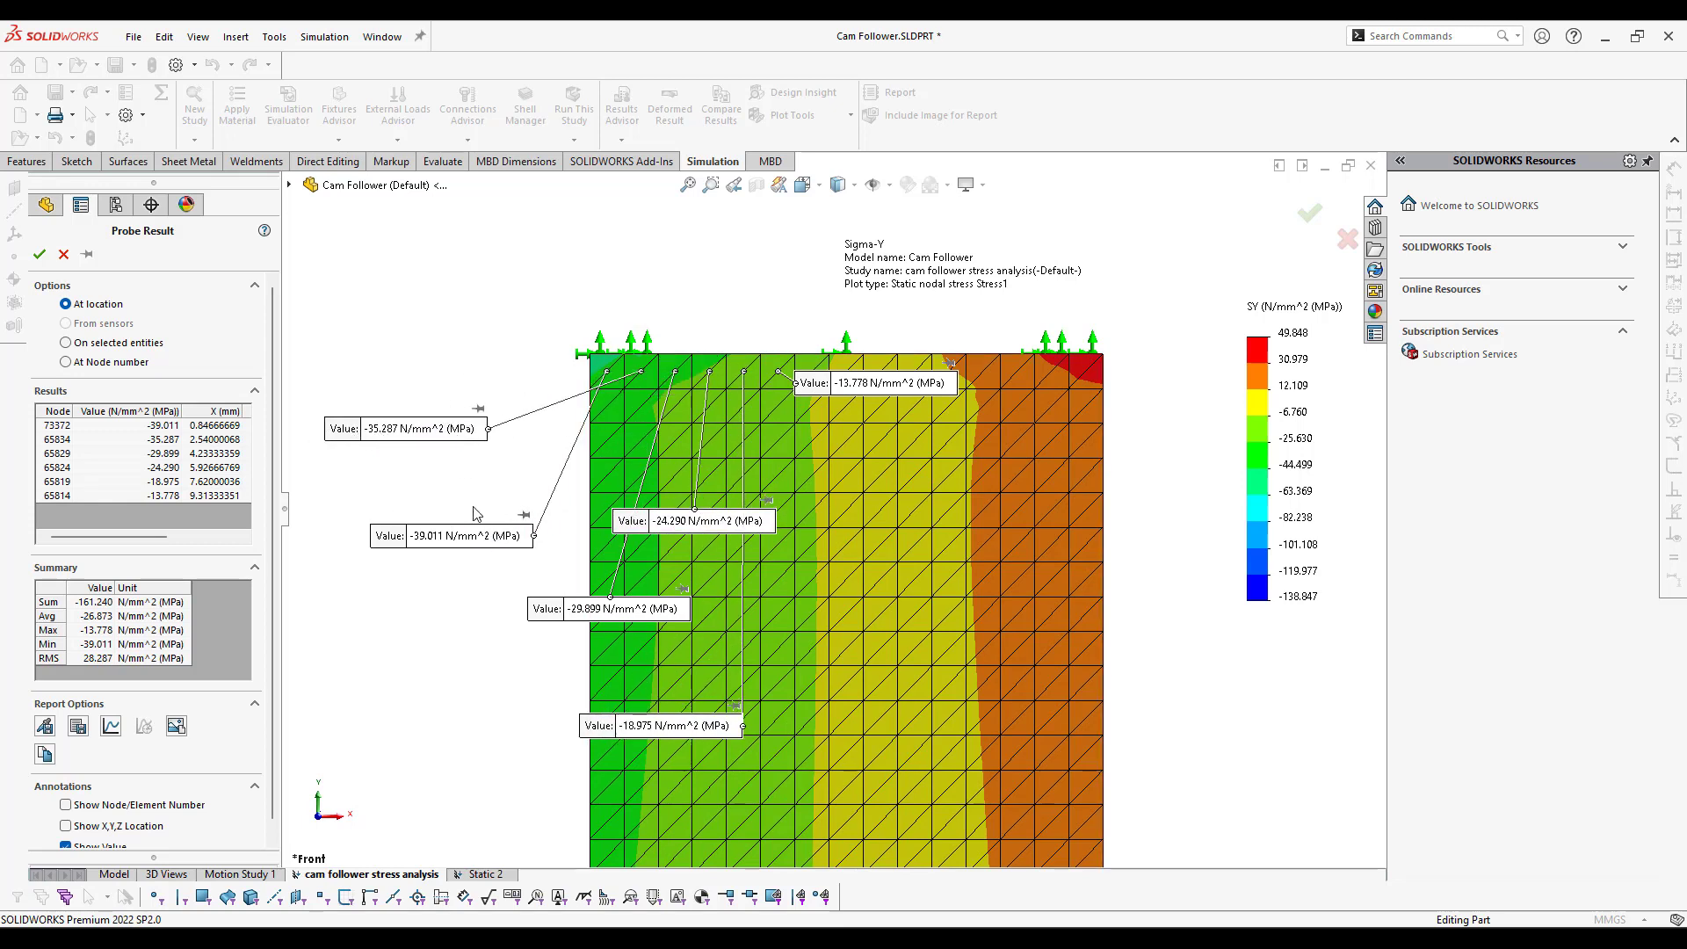
Step: Arrange the first six nodes' value callouts in order down the bar's left side without overlaps
left_click_drag(484, 529, 448, 486)
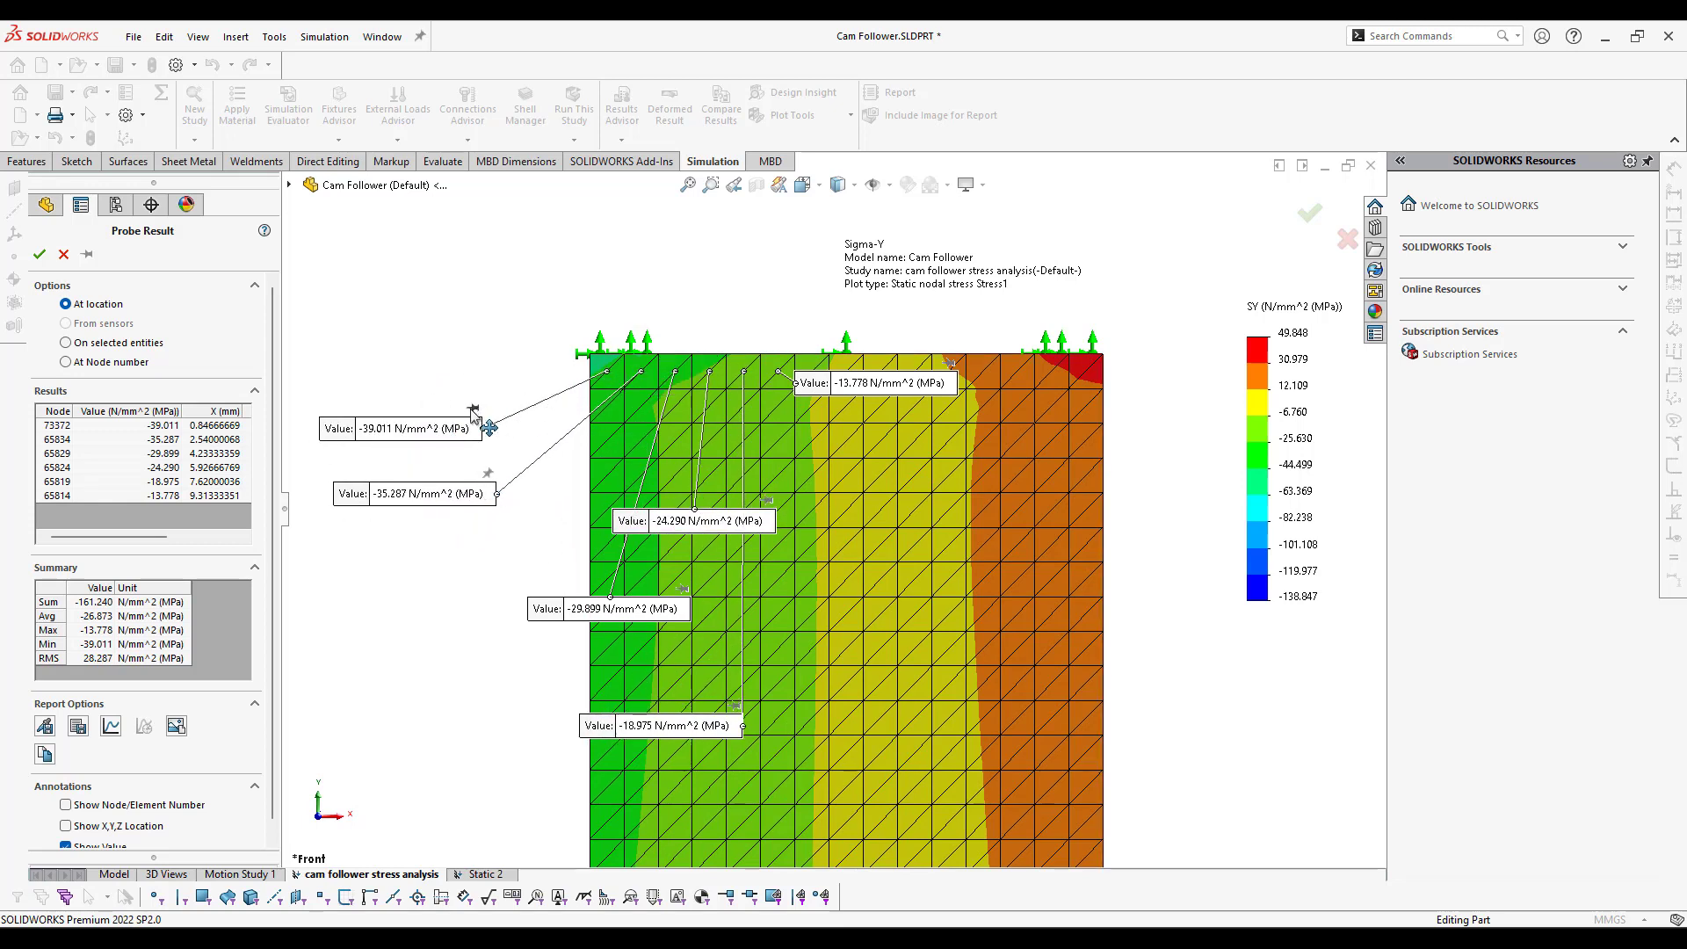
left_click_drag(580, 612, 402, 545)
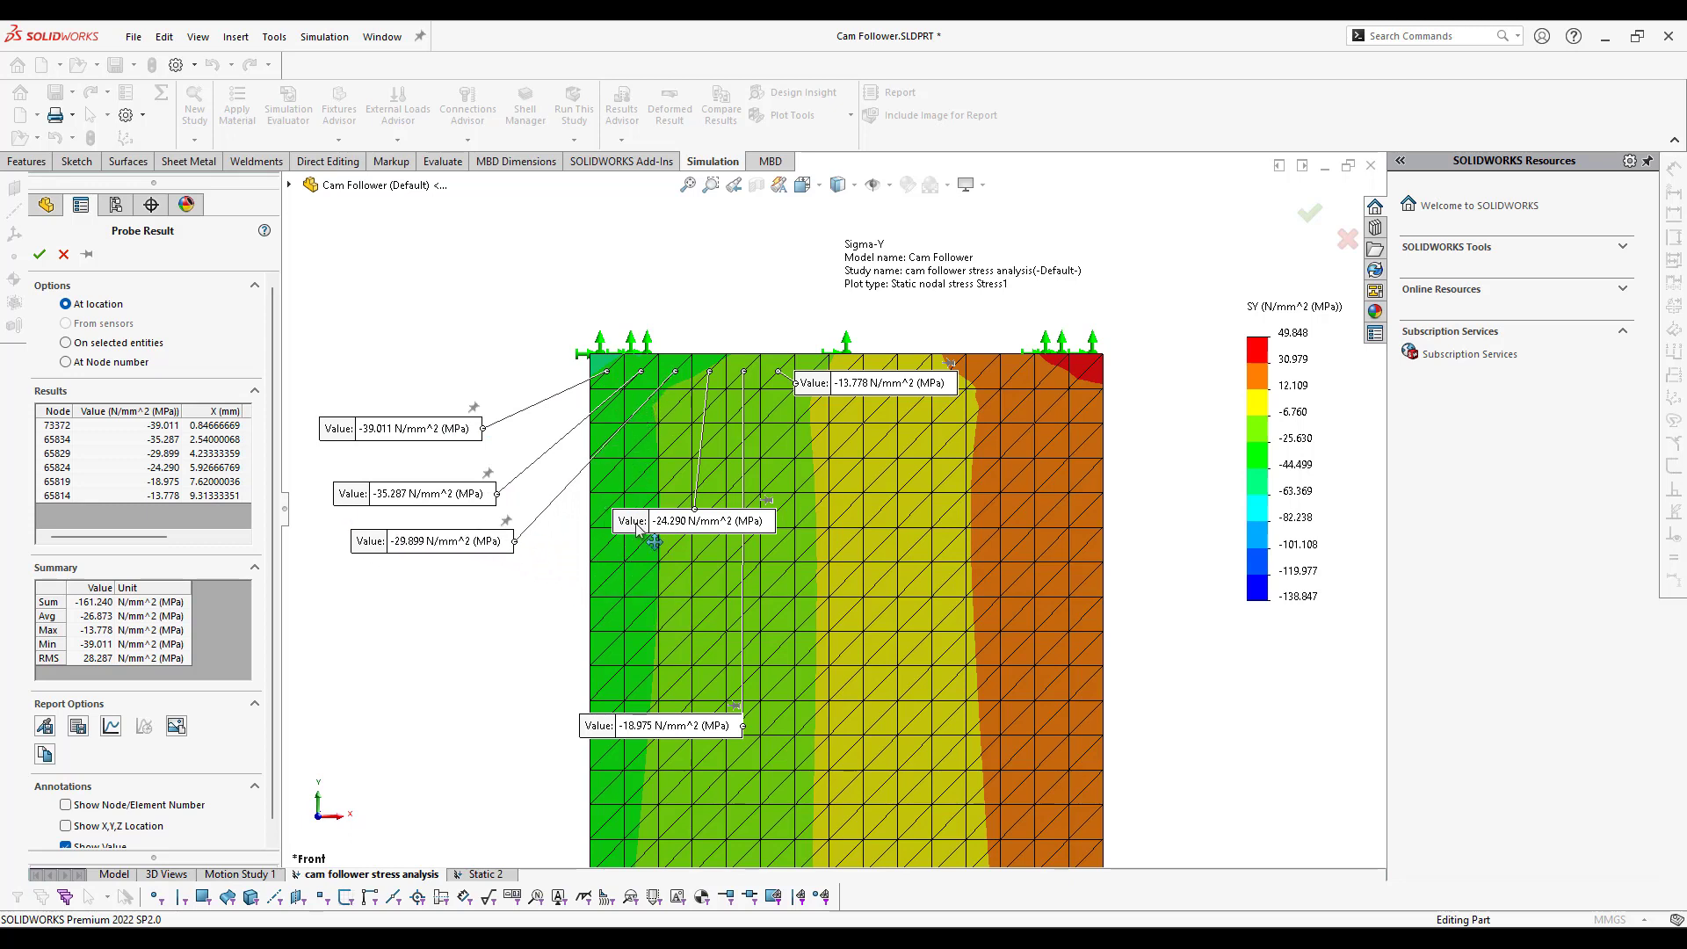
left_click_drag(660, 525, 405, 642)
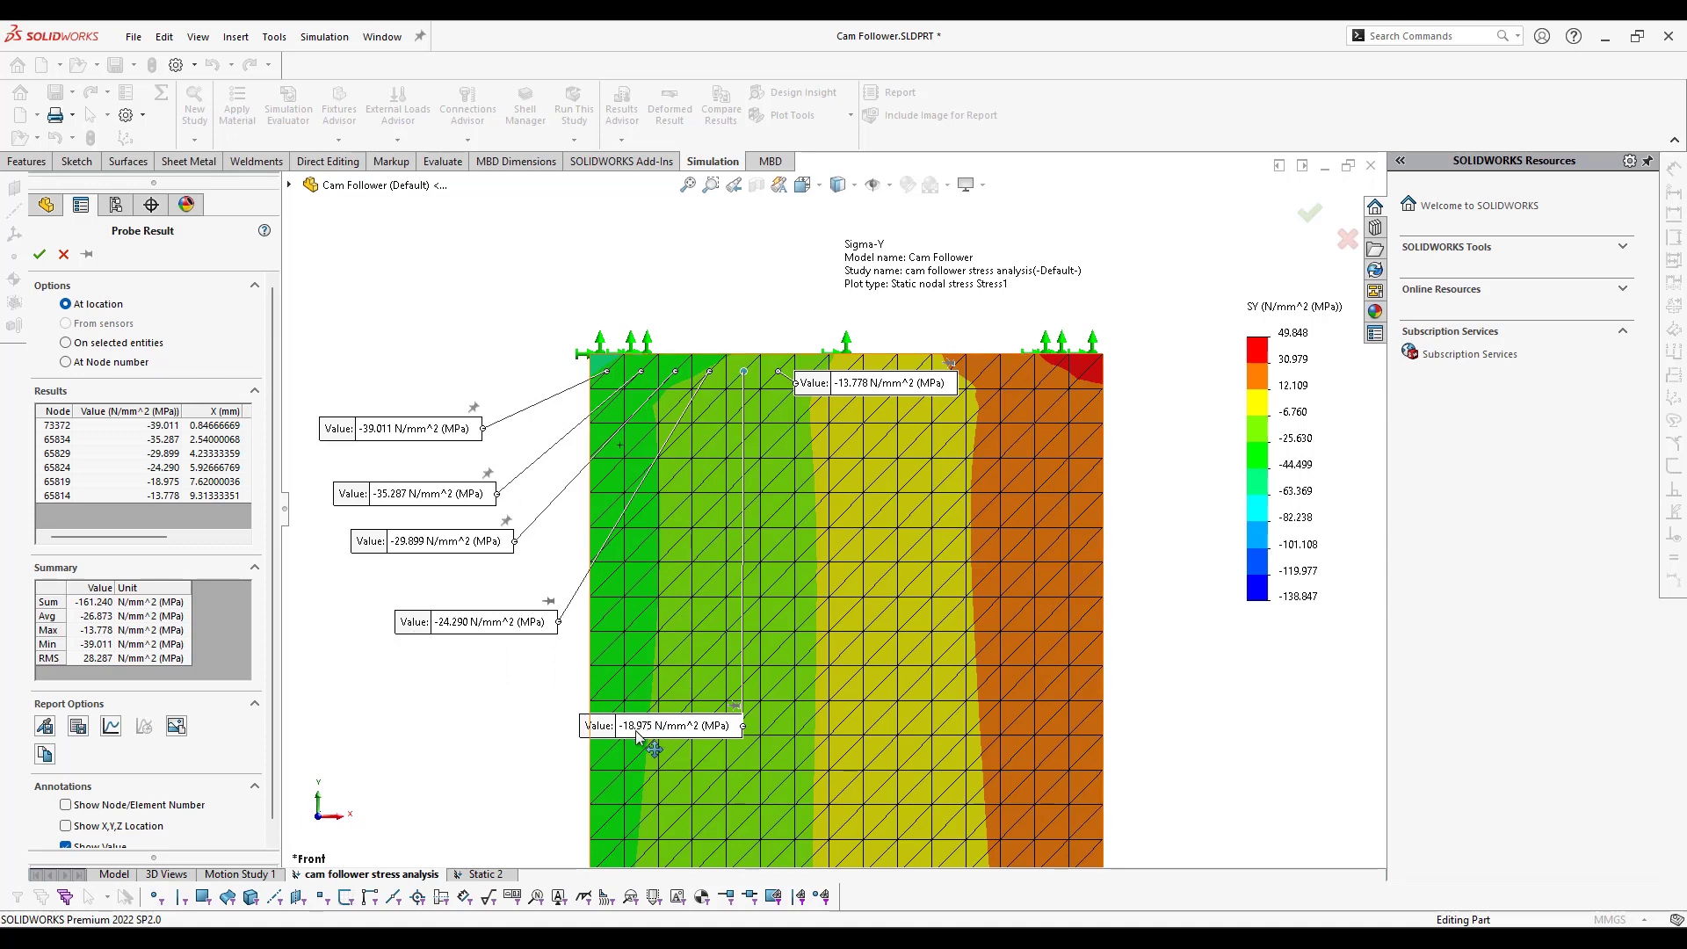
left_click_drag(601, 728, 426, 683)
left_click_drag(545, 626, 483, 596)
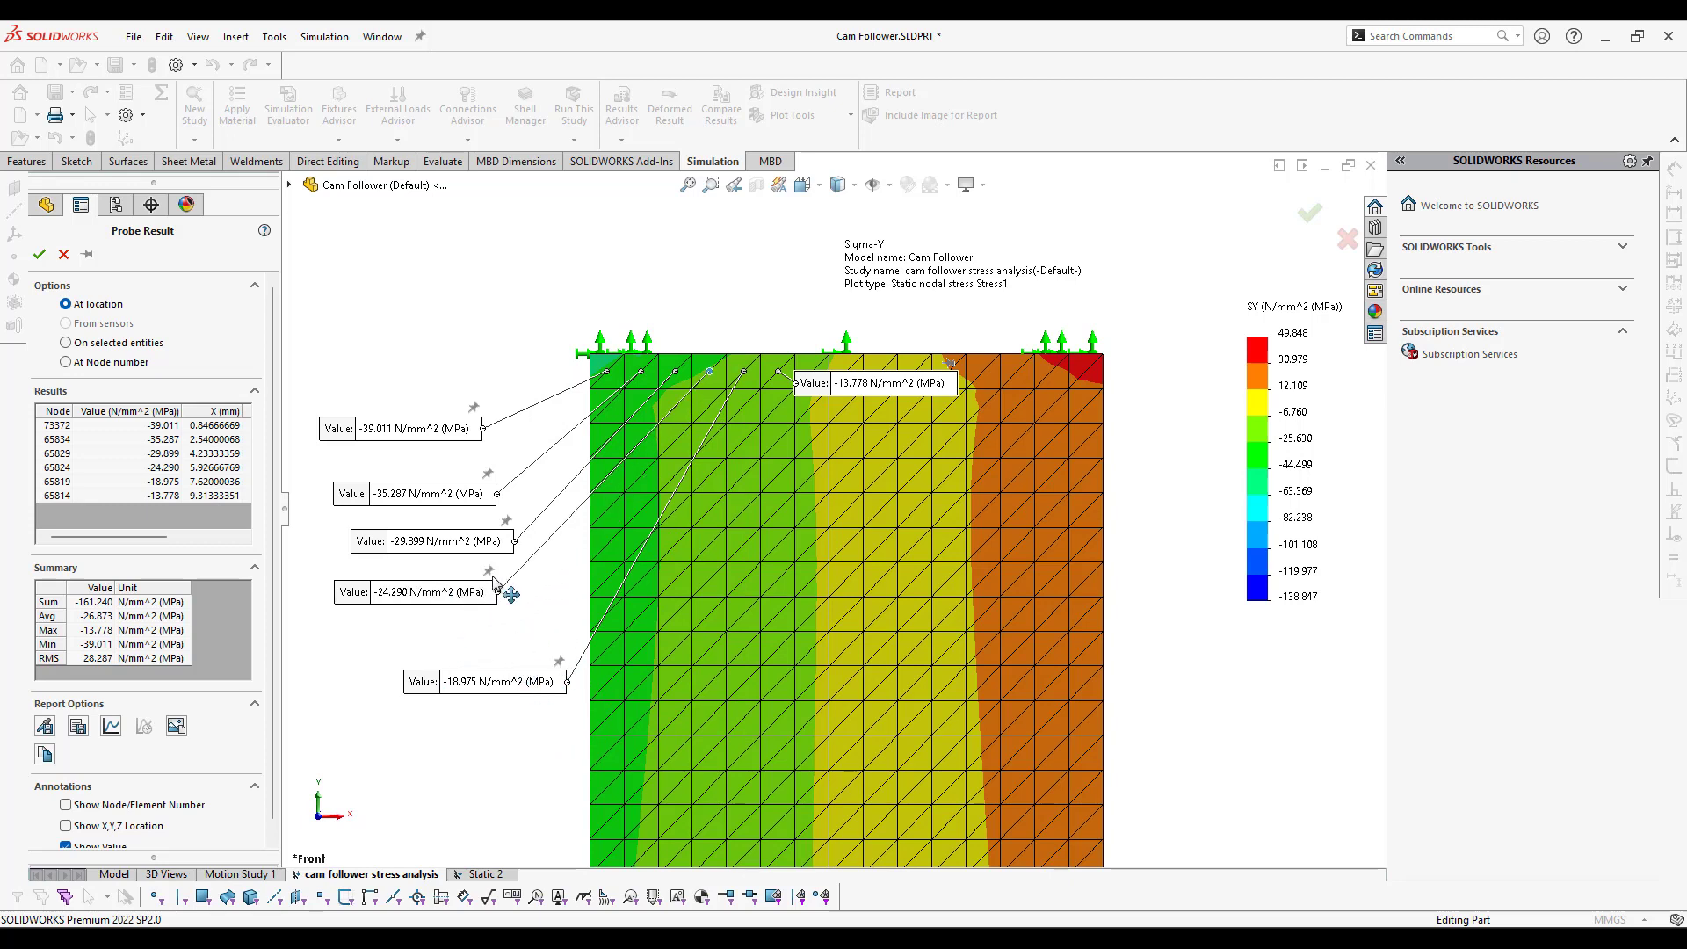
left_click_drag(813, 383, 526, 738)
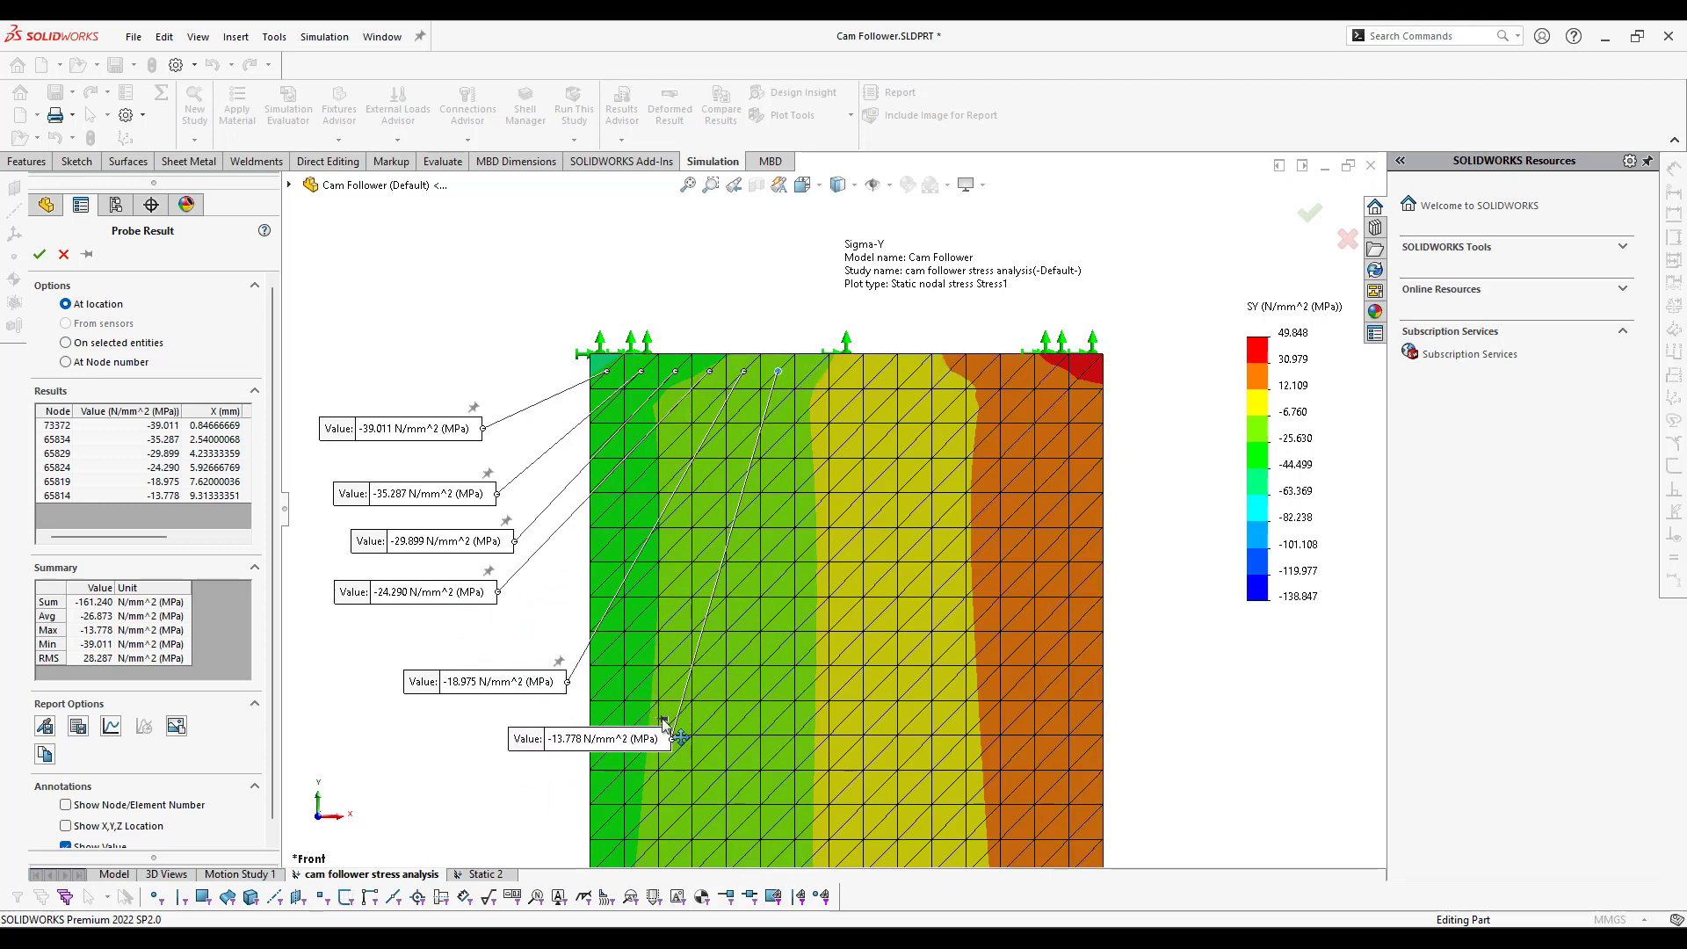
Step: Probe the next three nodes across the middle of the row and move their value callouts away from the nodes
left_click(813, 379)
left_click_drag(813, 384, 725, 704)
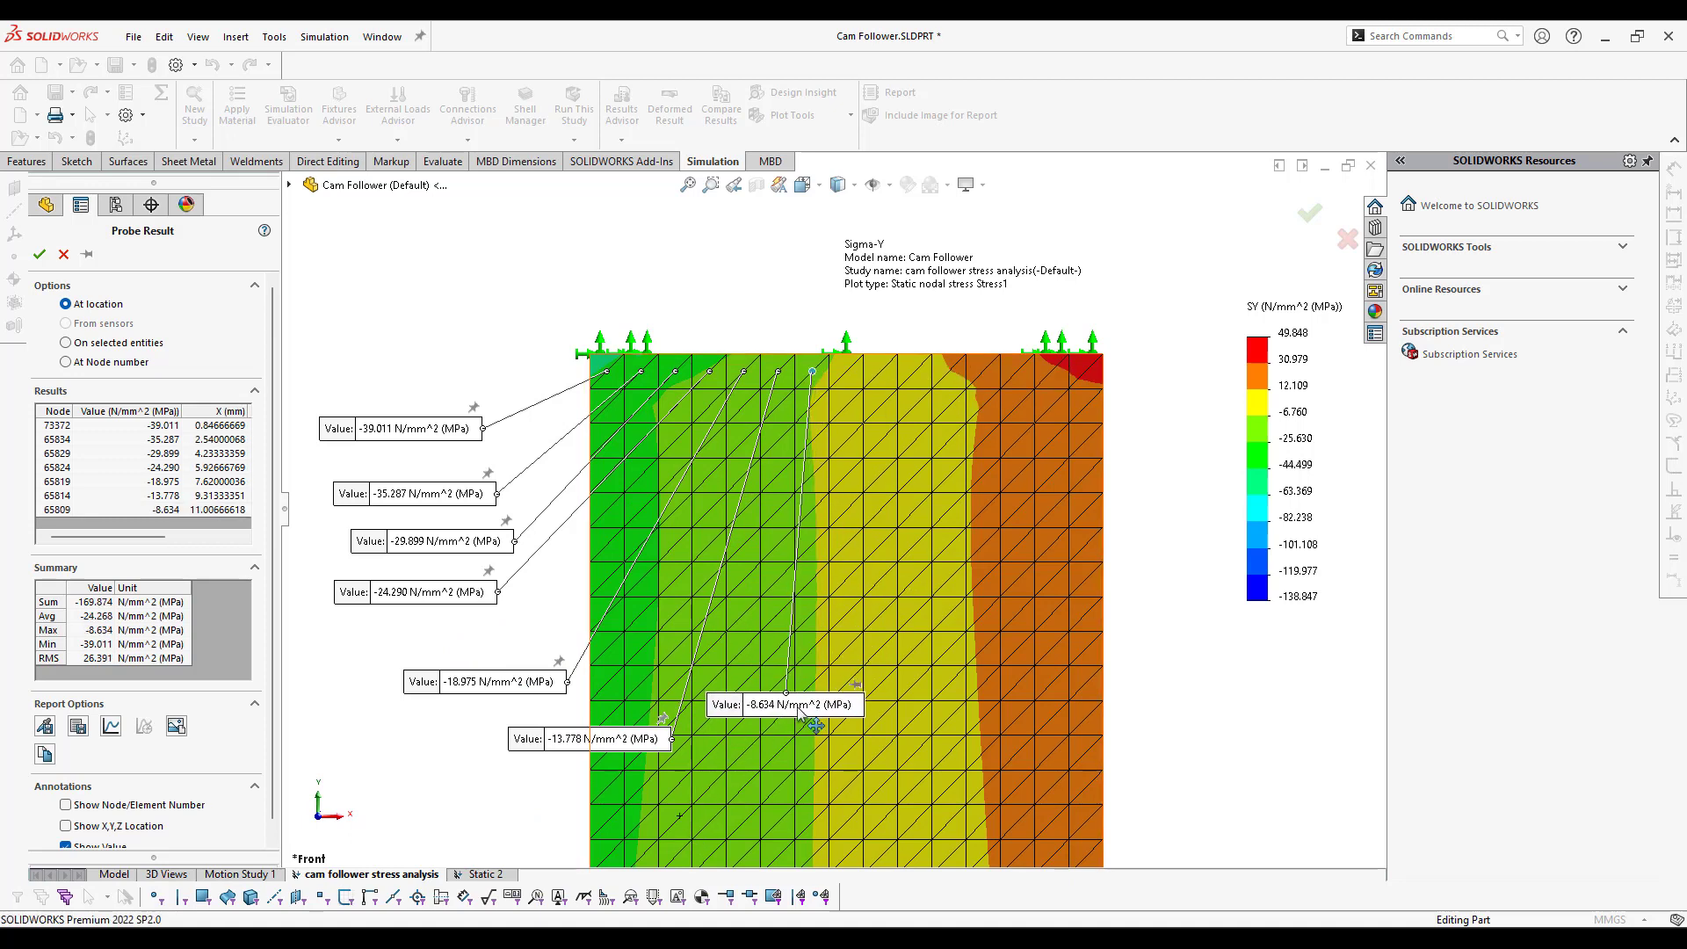
left_click(846, 371)
left_click_drag(847, 383, 990, 645)
left_click(881, 371)
left_click_drag(881, 383, 1094, 598)
Step: Probe two more nodes toward the bar's right side and place the value callouts and plot title clear of the probed row
left_click(916, 374)
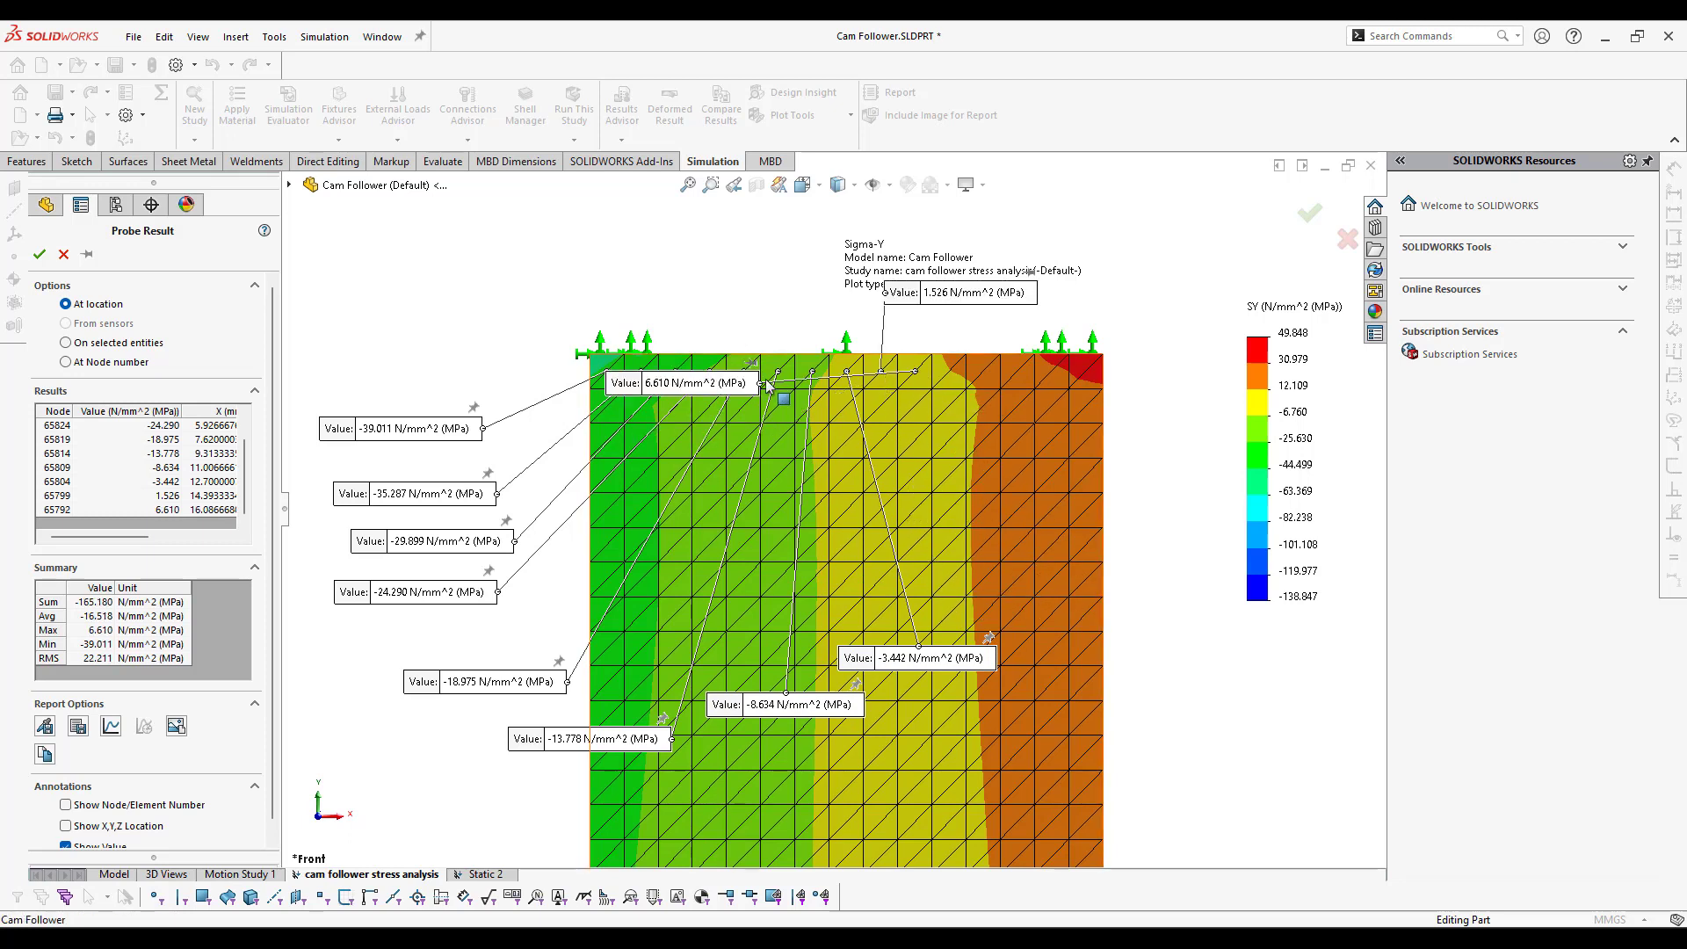
left_click_drag(765, 380, 1222, 646)
left_click_drag(960, 296, 1182, 721)
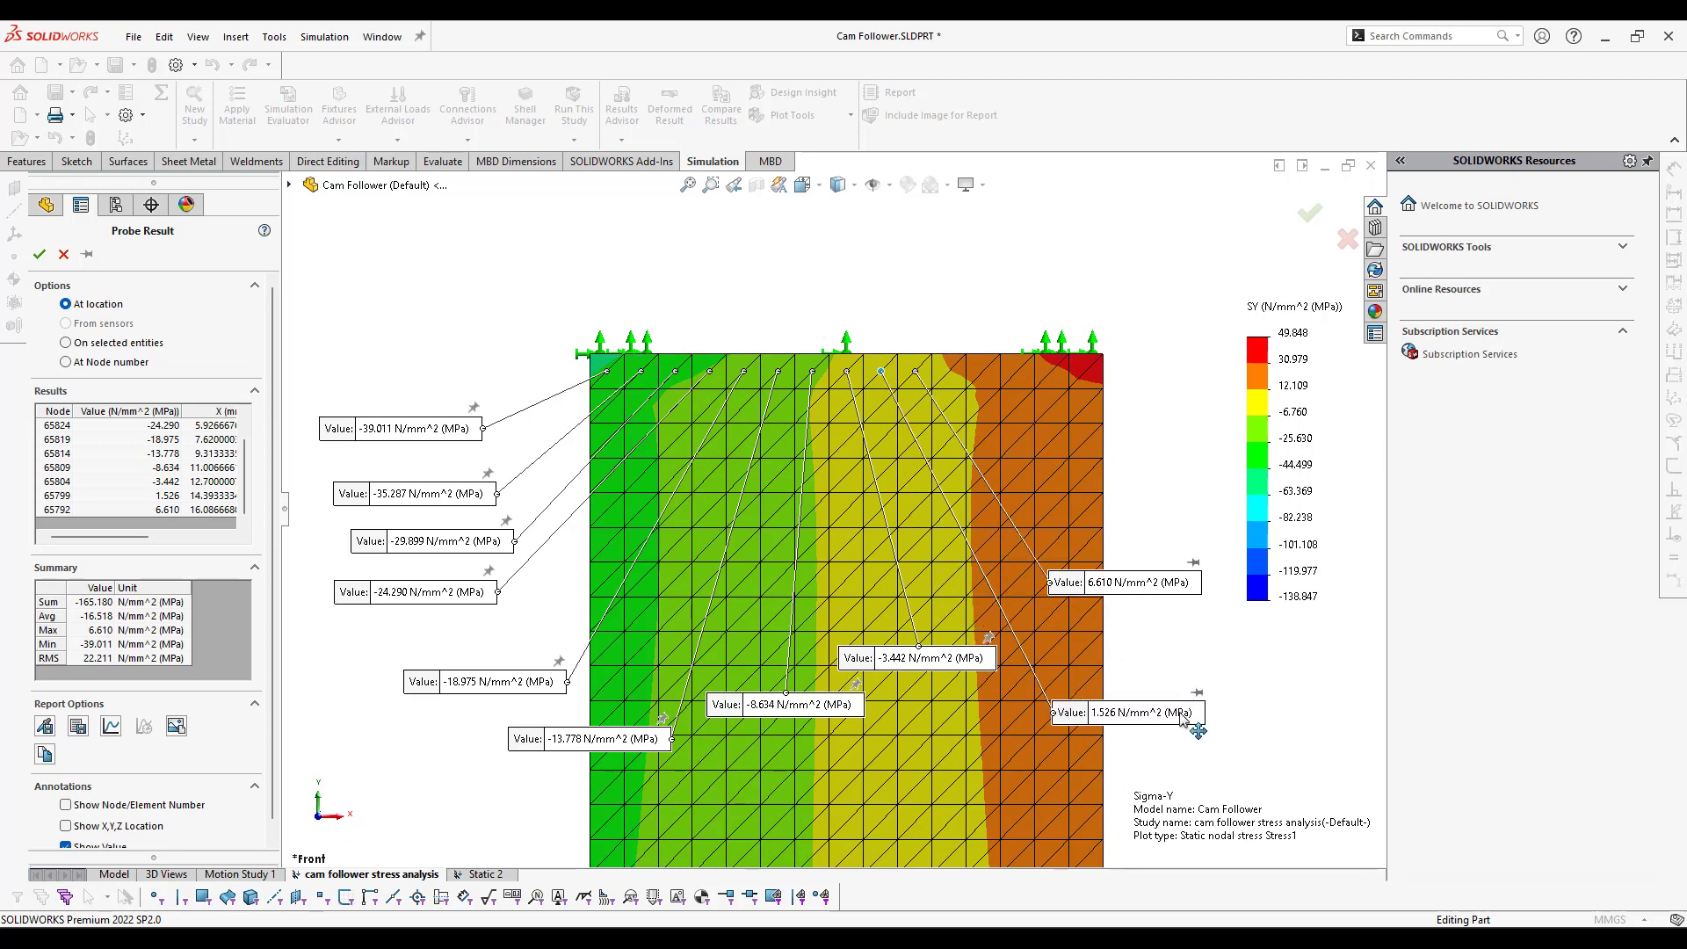
left_click(949, 371)
left_click_drag(1307, 567, 1312, 577)
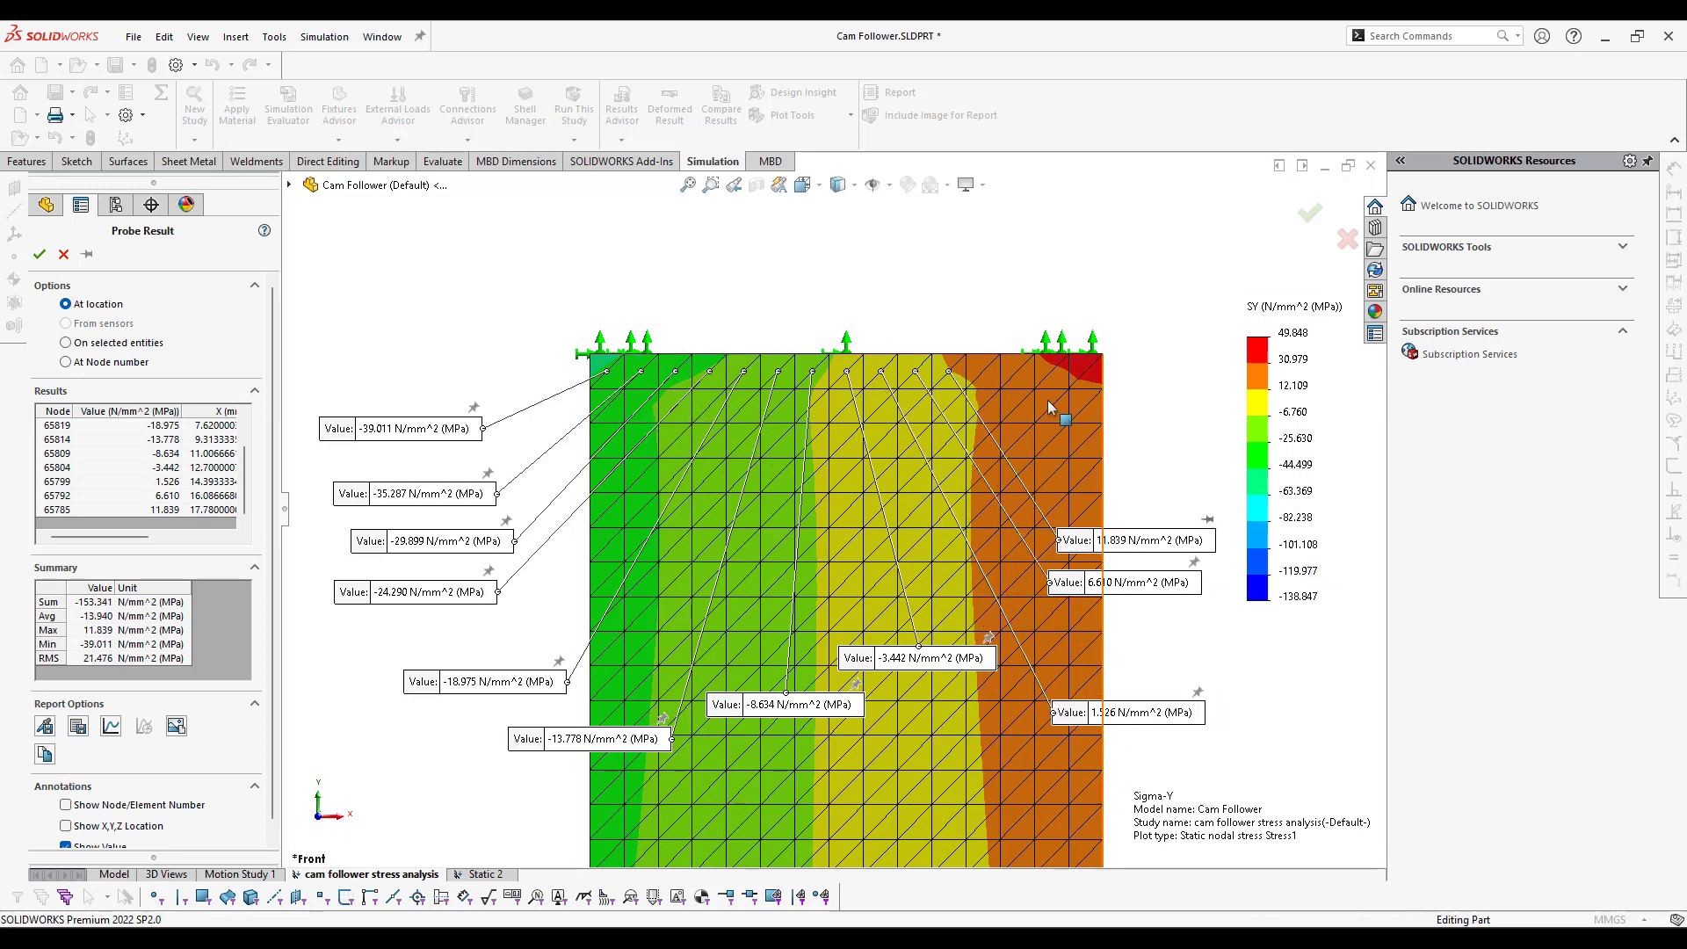
Step: Probe the remaining four nodes up to the bar's right edge and position their value callouts so all are readable
left_click(982, 370)
left_click_drag(1116, 444, 1142, 490)
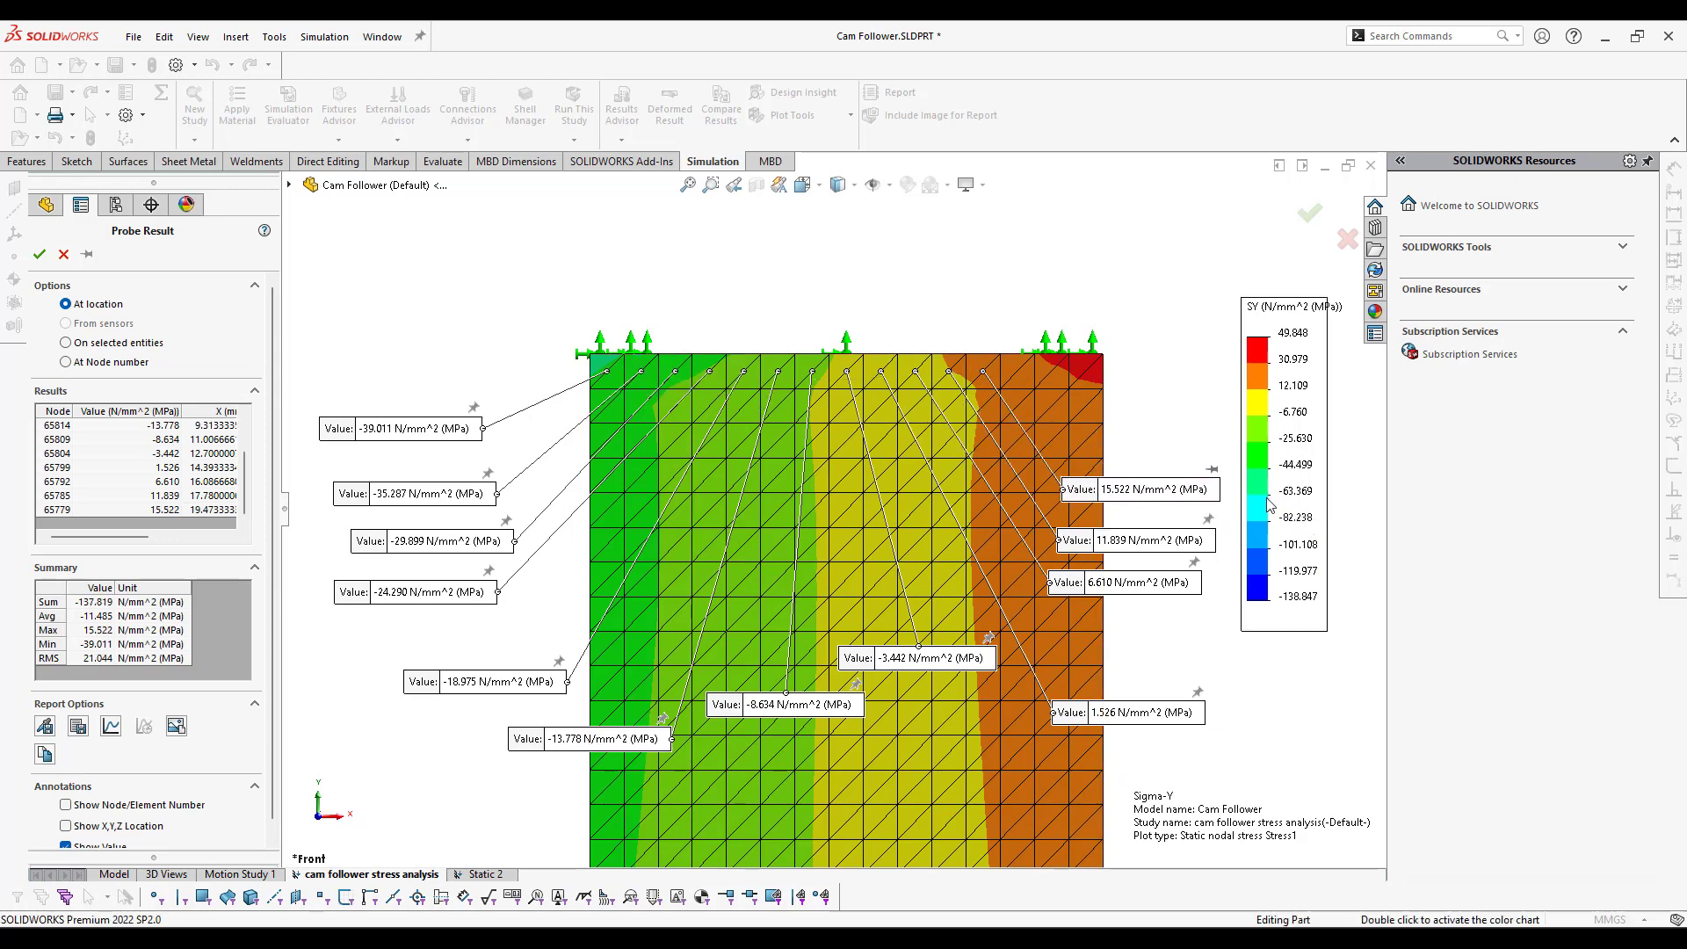
left_click(1017, 371)
left_click_drag(1068, 215, 1210, 440)
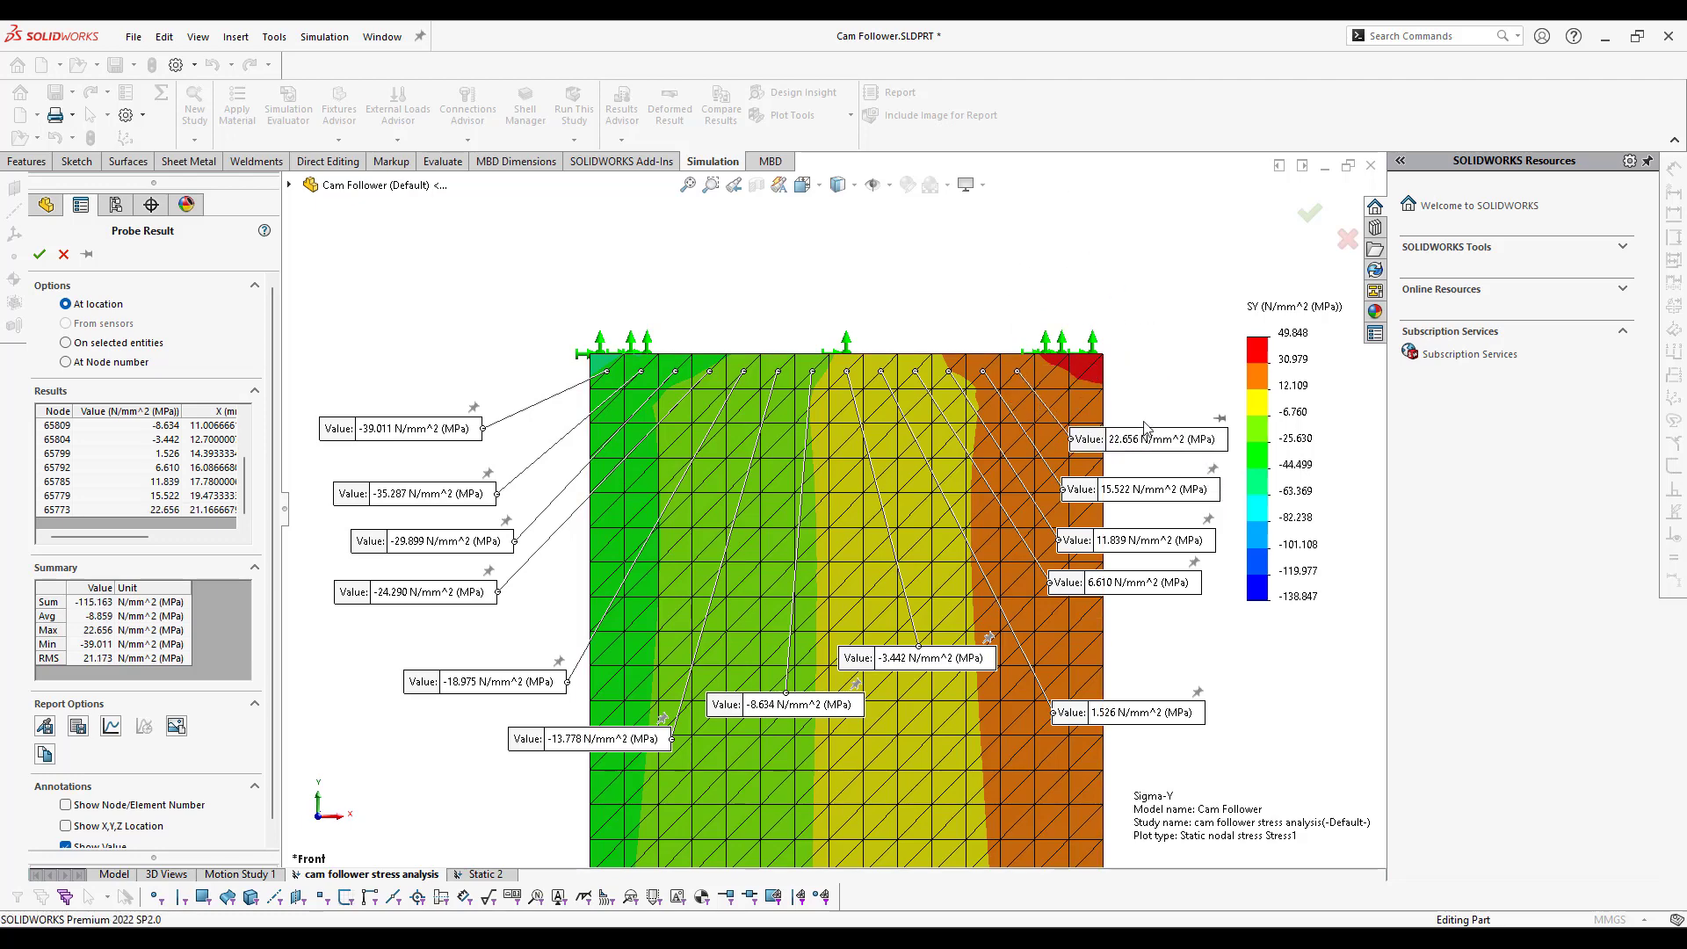
left_click(1051, 373)
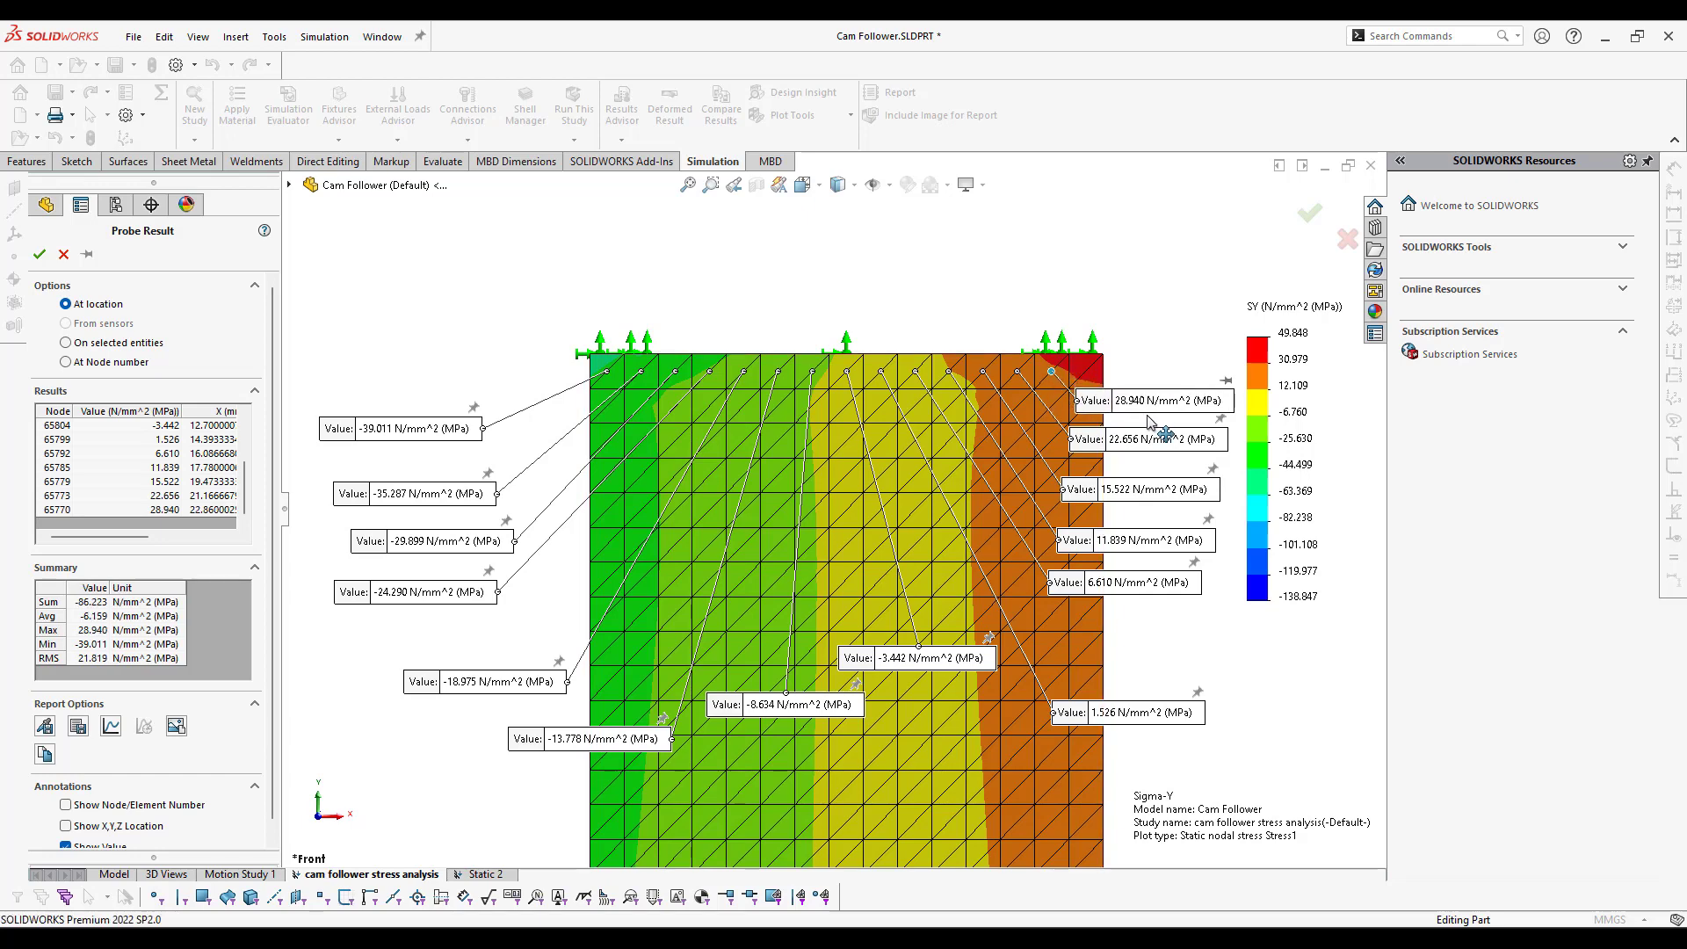
left_click(1068, 372)
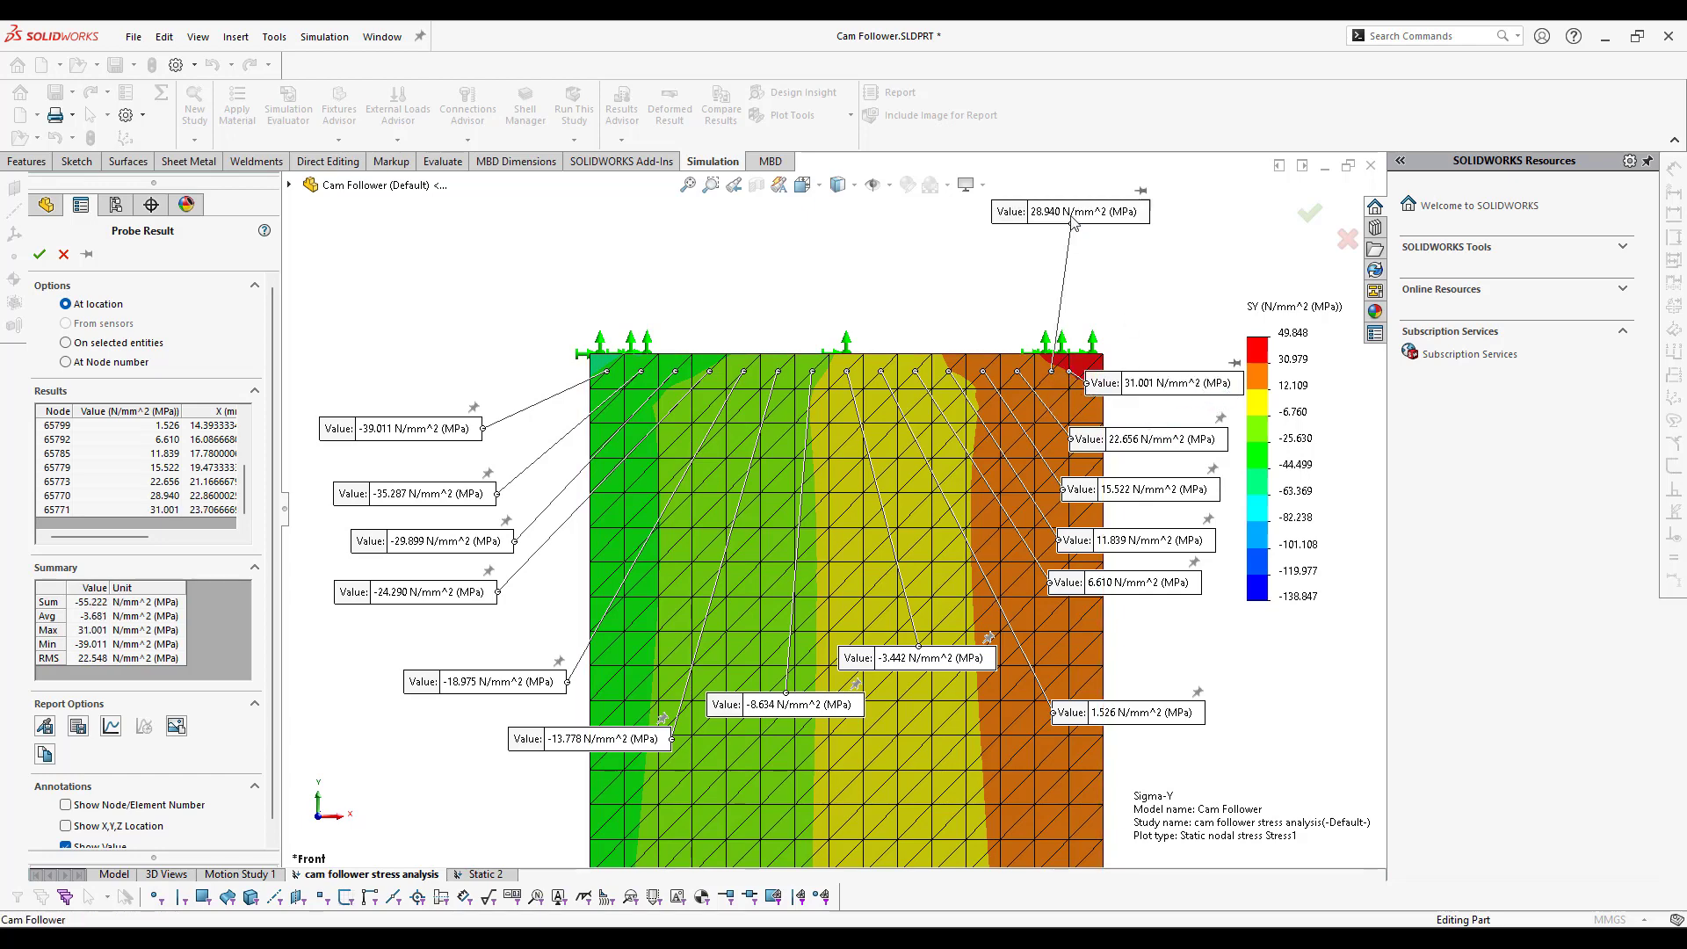
left_click_drag(1071, 216, 1083, 271)
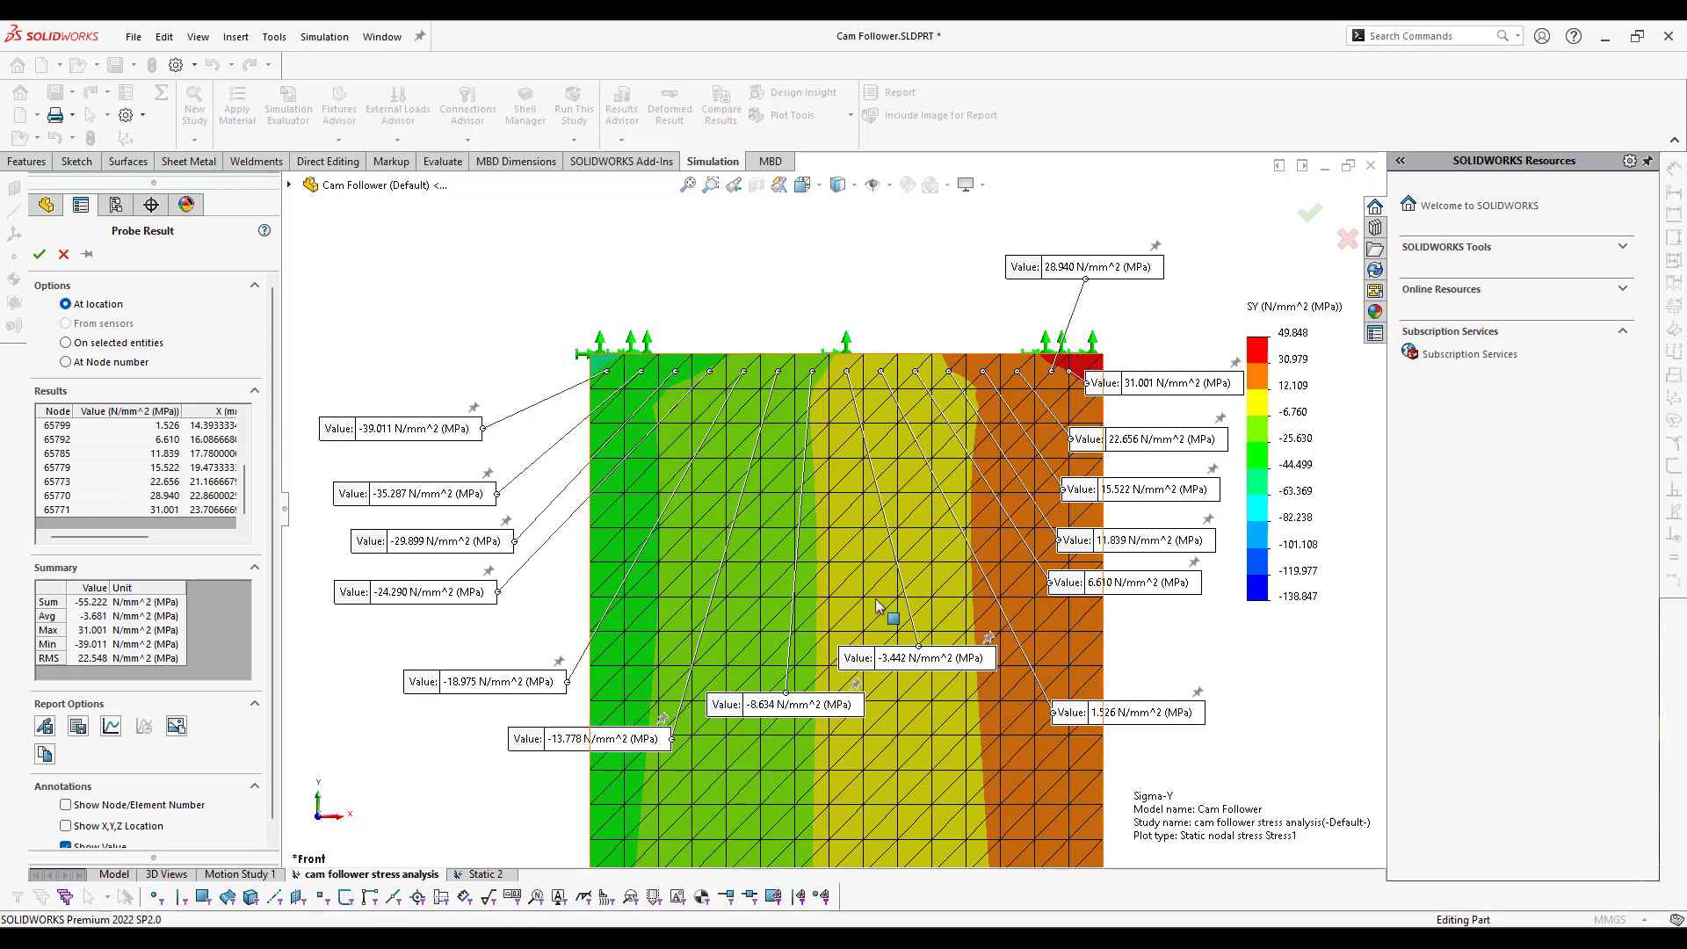
Step: Plot the probed node stresses in an enlarged graph and set its header title to "Combined Axial and Bending Stress"
left_click(111, 726)
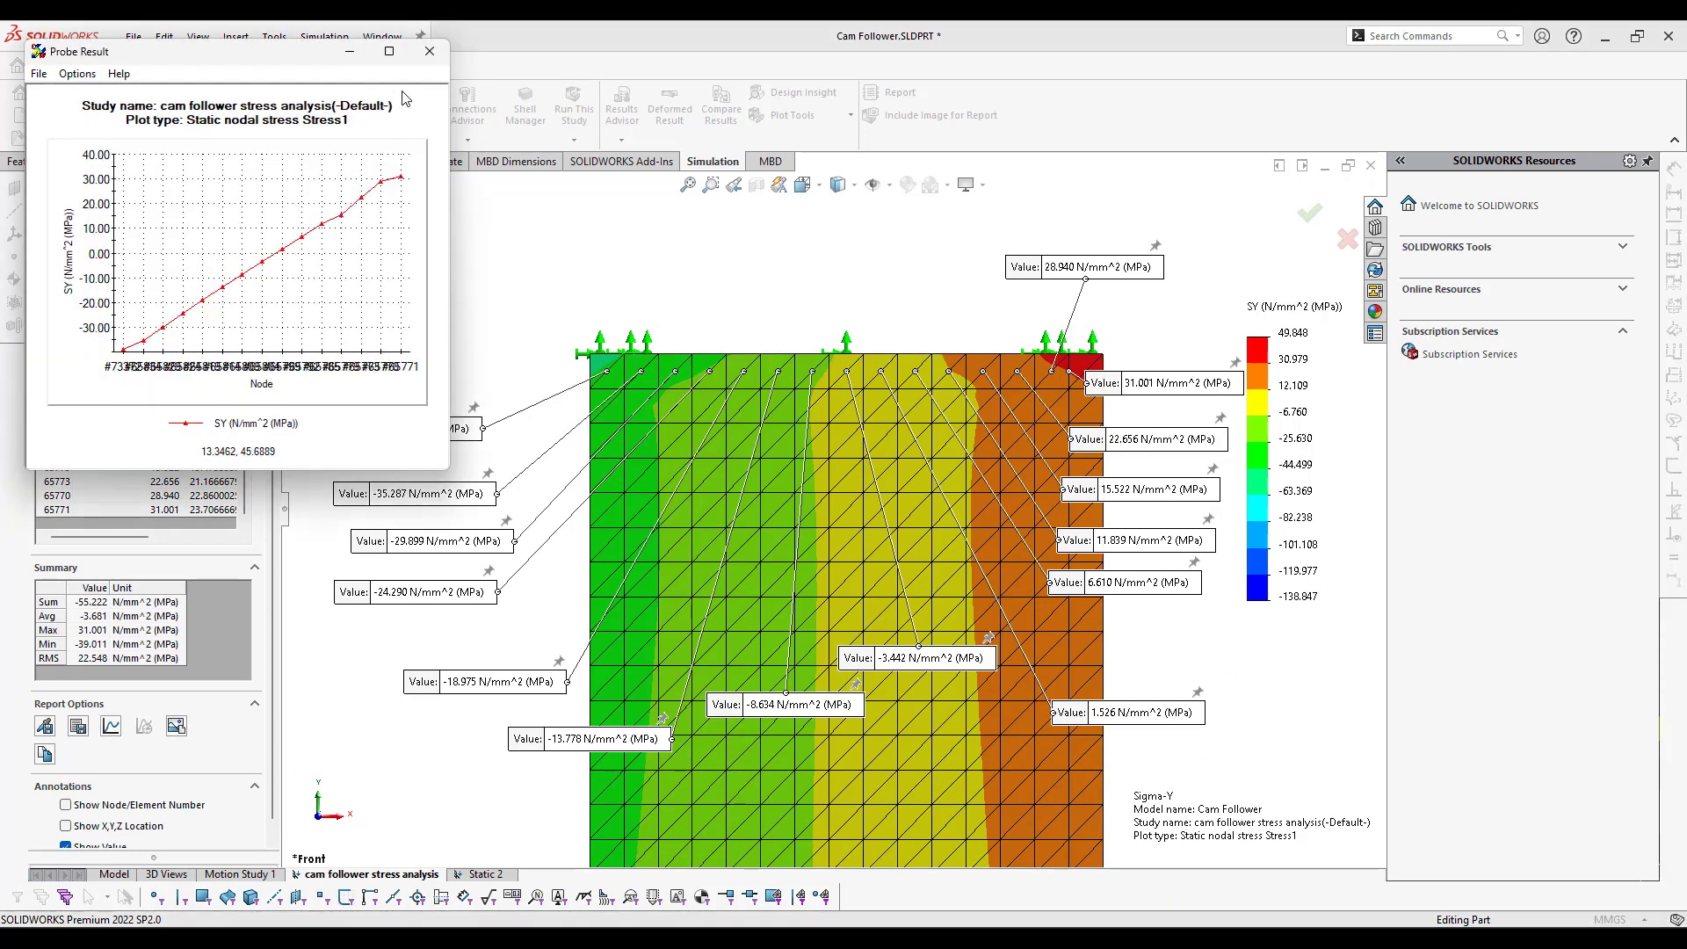
left_click(415, 40)
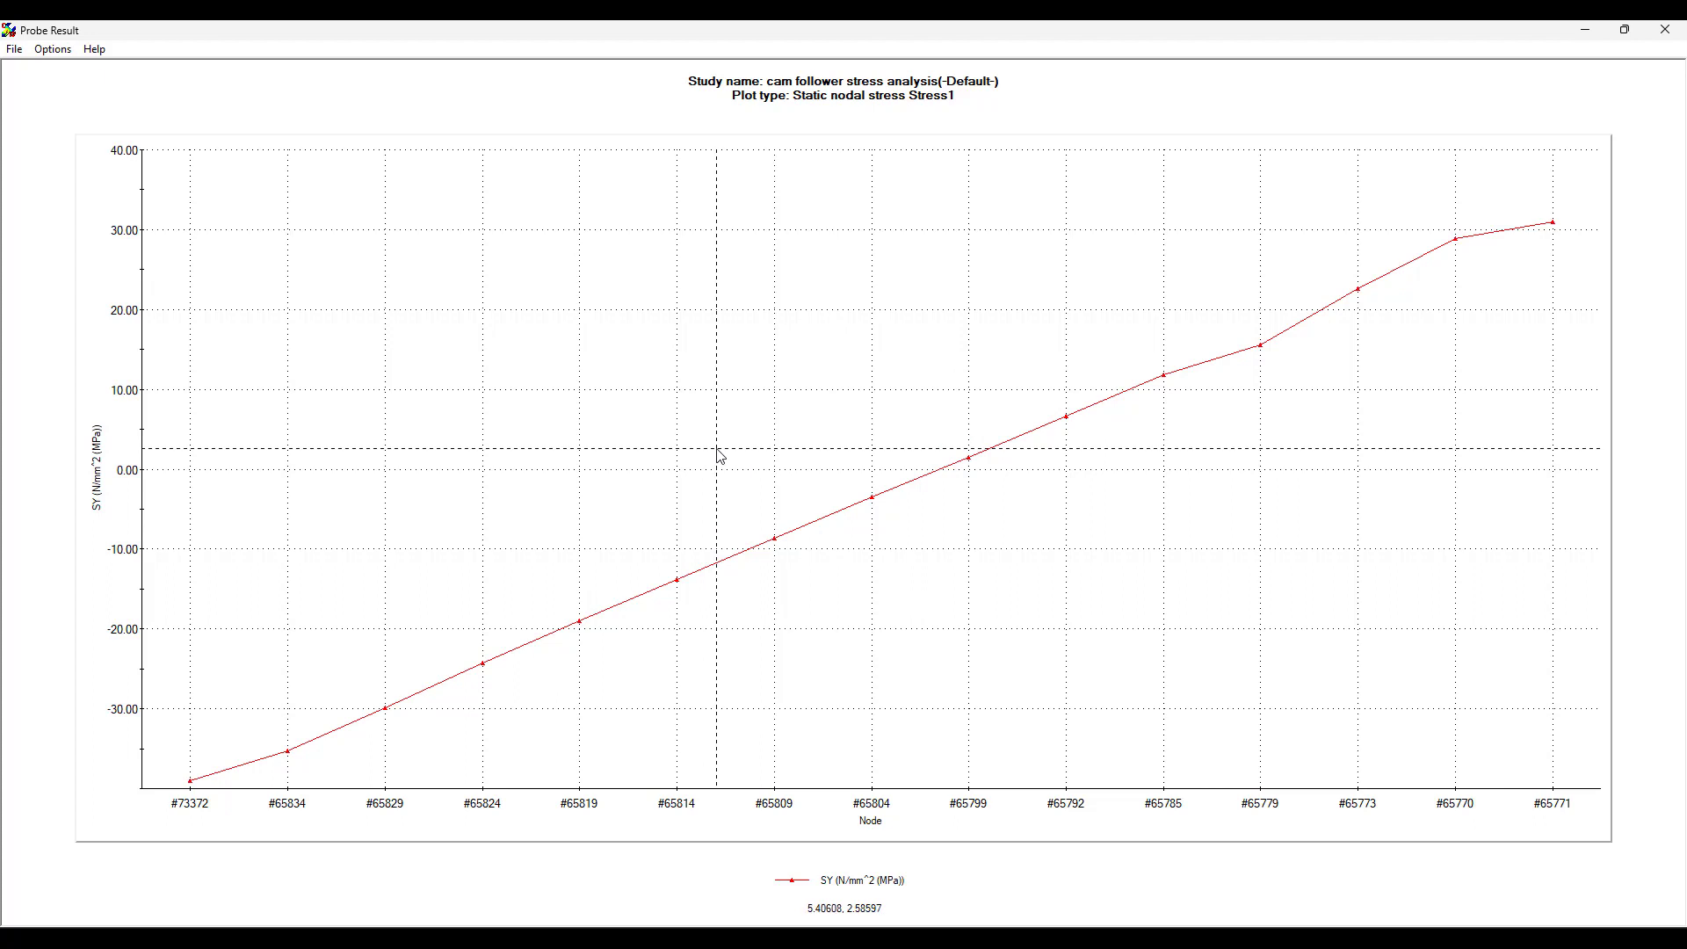
left_click(52, 49)
left_click(81, 74)
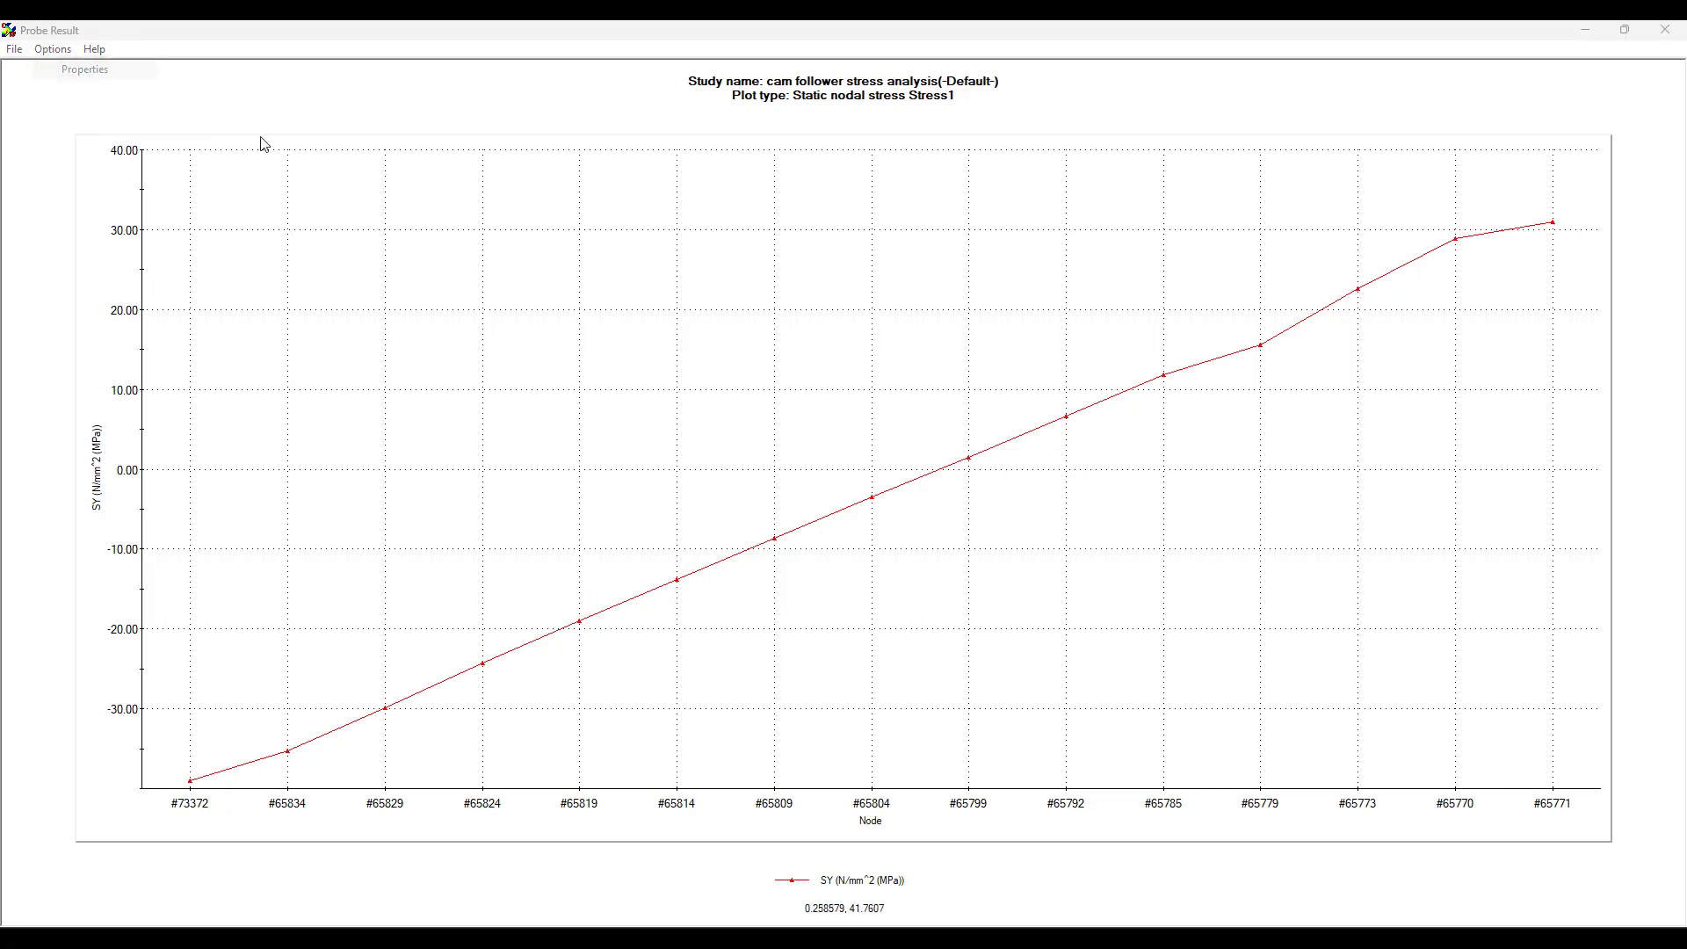
left_click(323, 87)
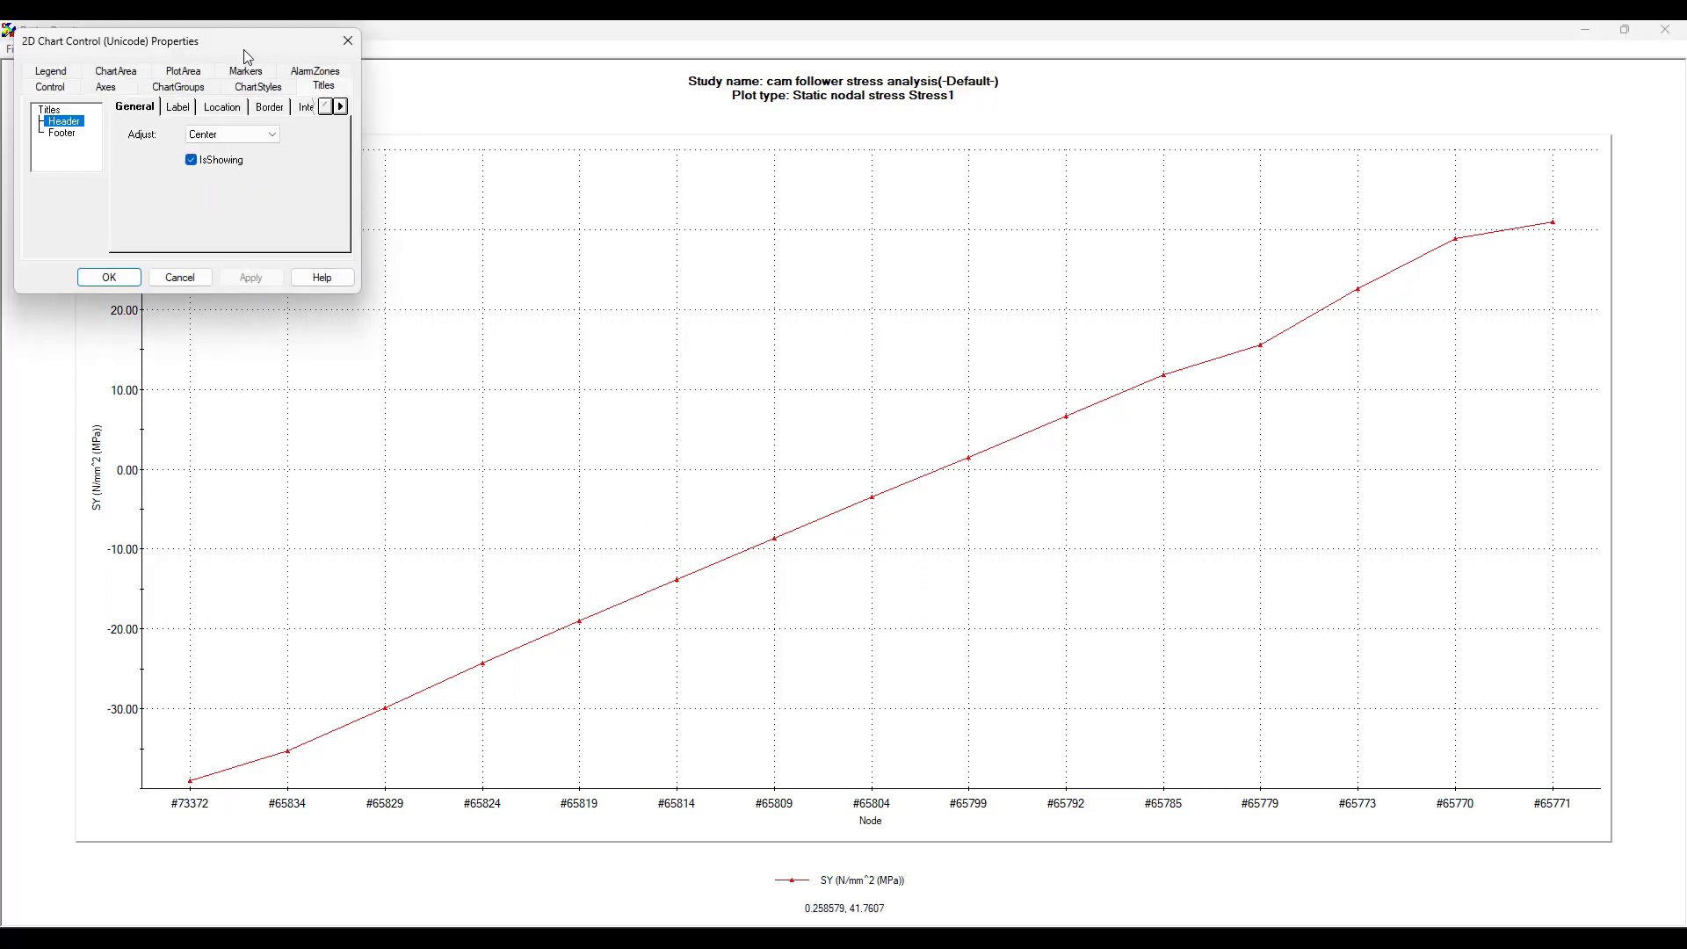
left_click_drag(245, 52, 855, 252)
left_click(789, 306)
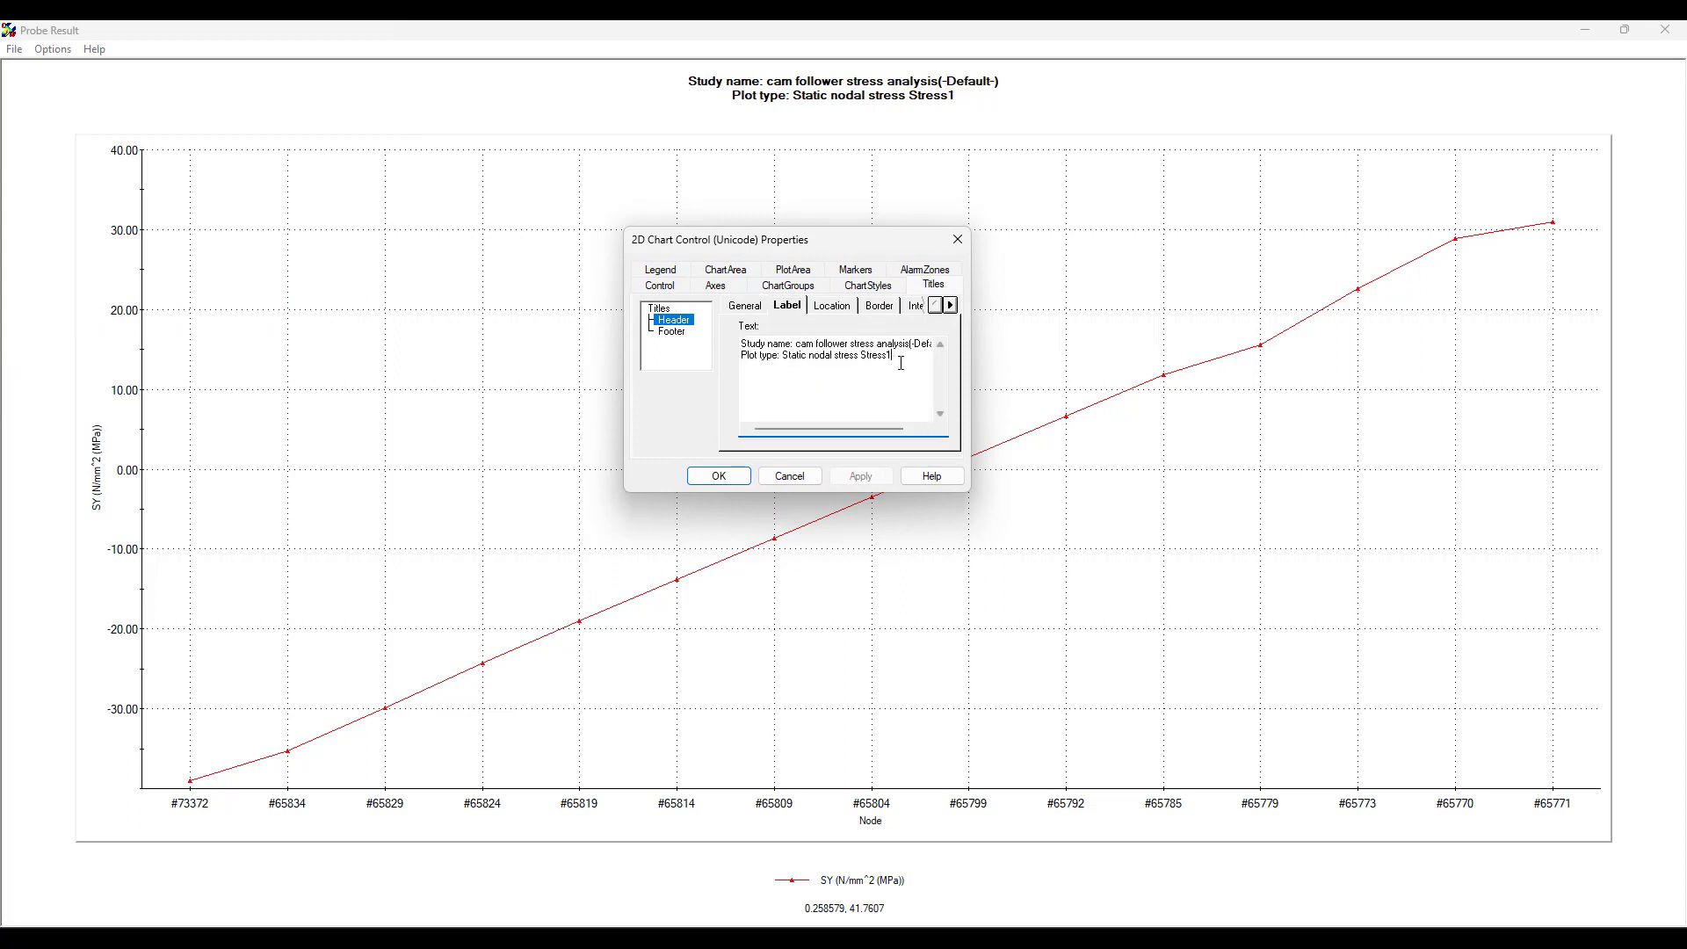
key("ctrl+a")
type("Com")
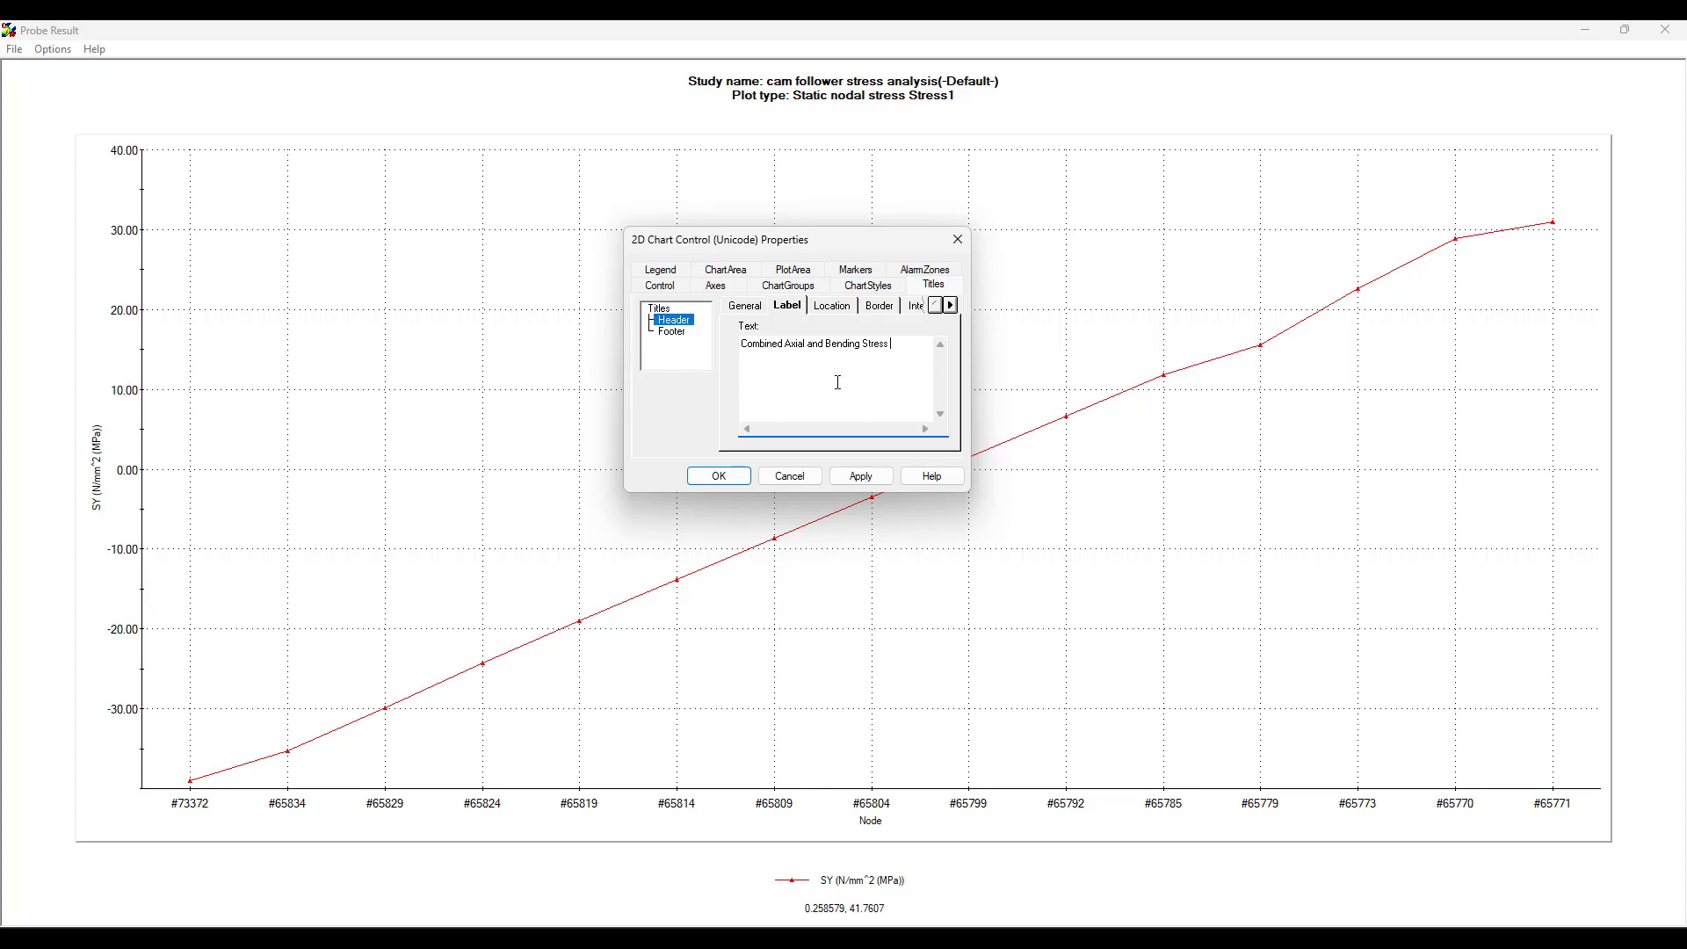
left_click(719, 477)
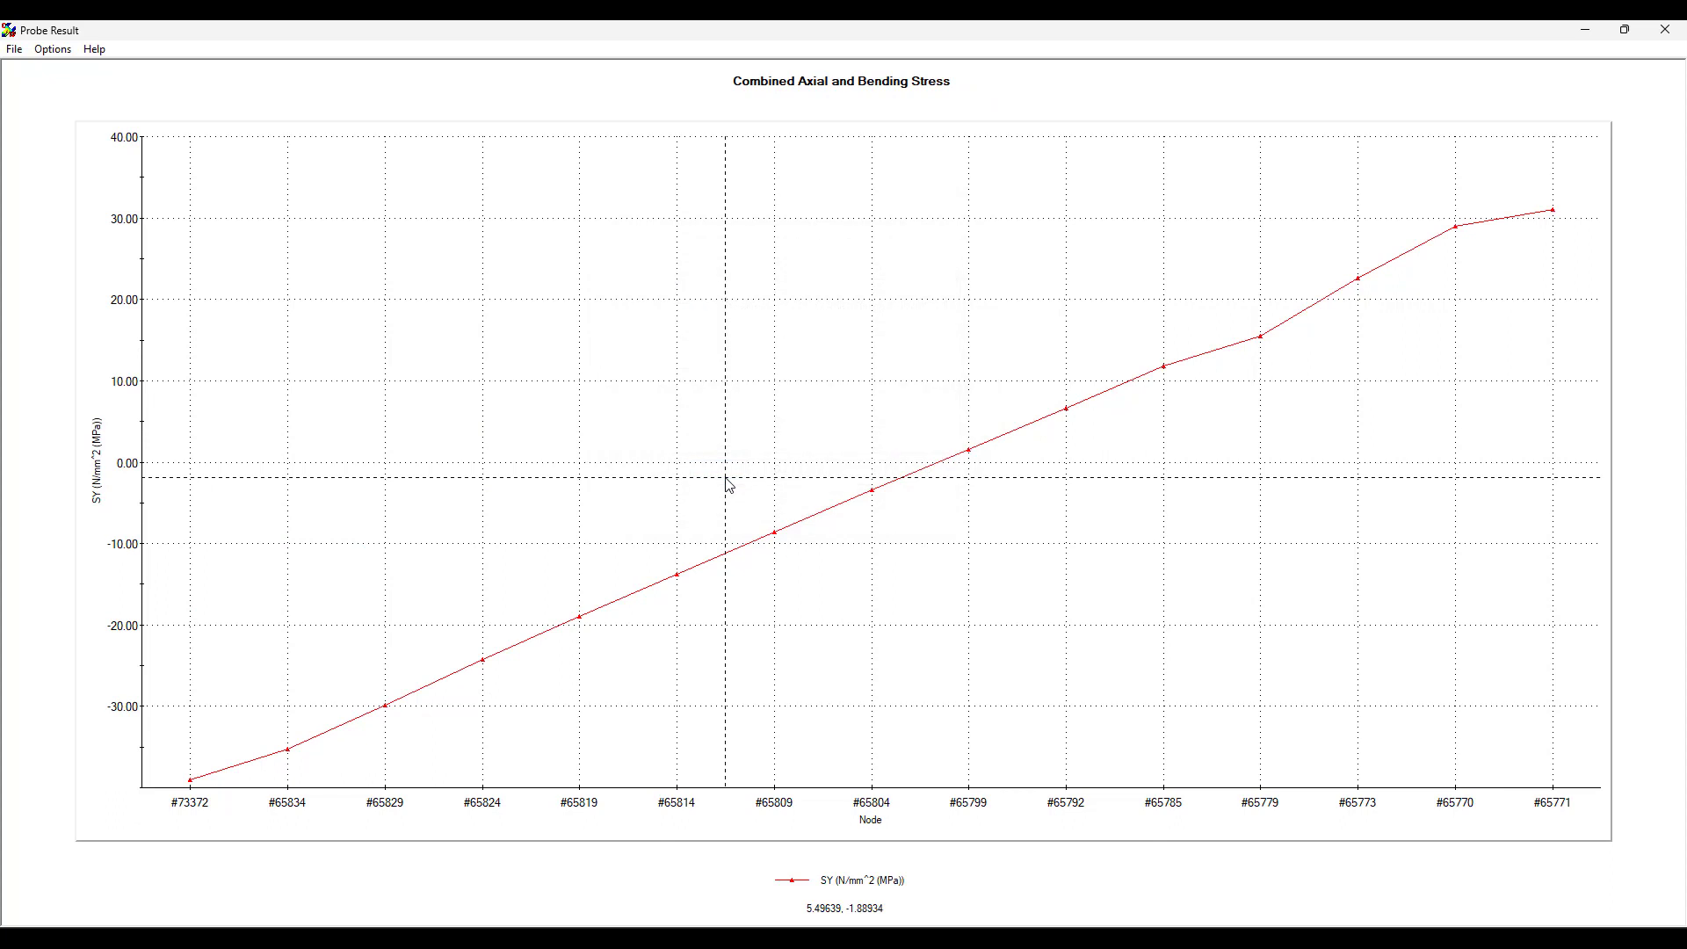
Step: Set the graph's X axis title to "Number of Nodes across the cam follower"
left_click(55, 49)
left_click(82, 72)
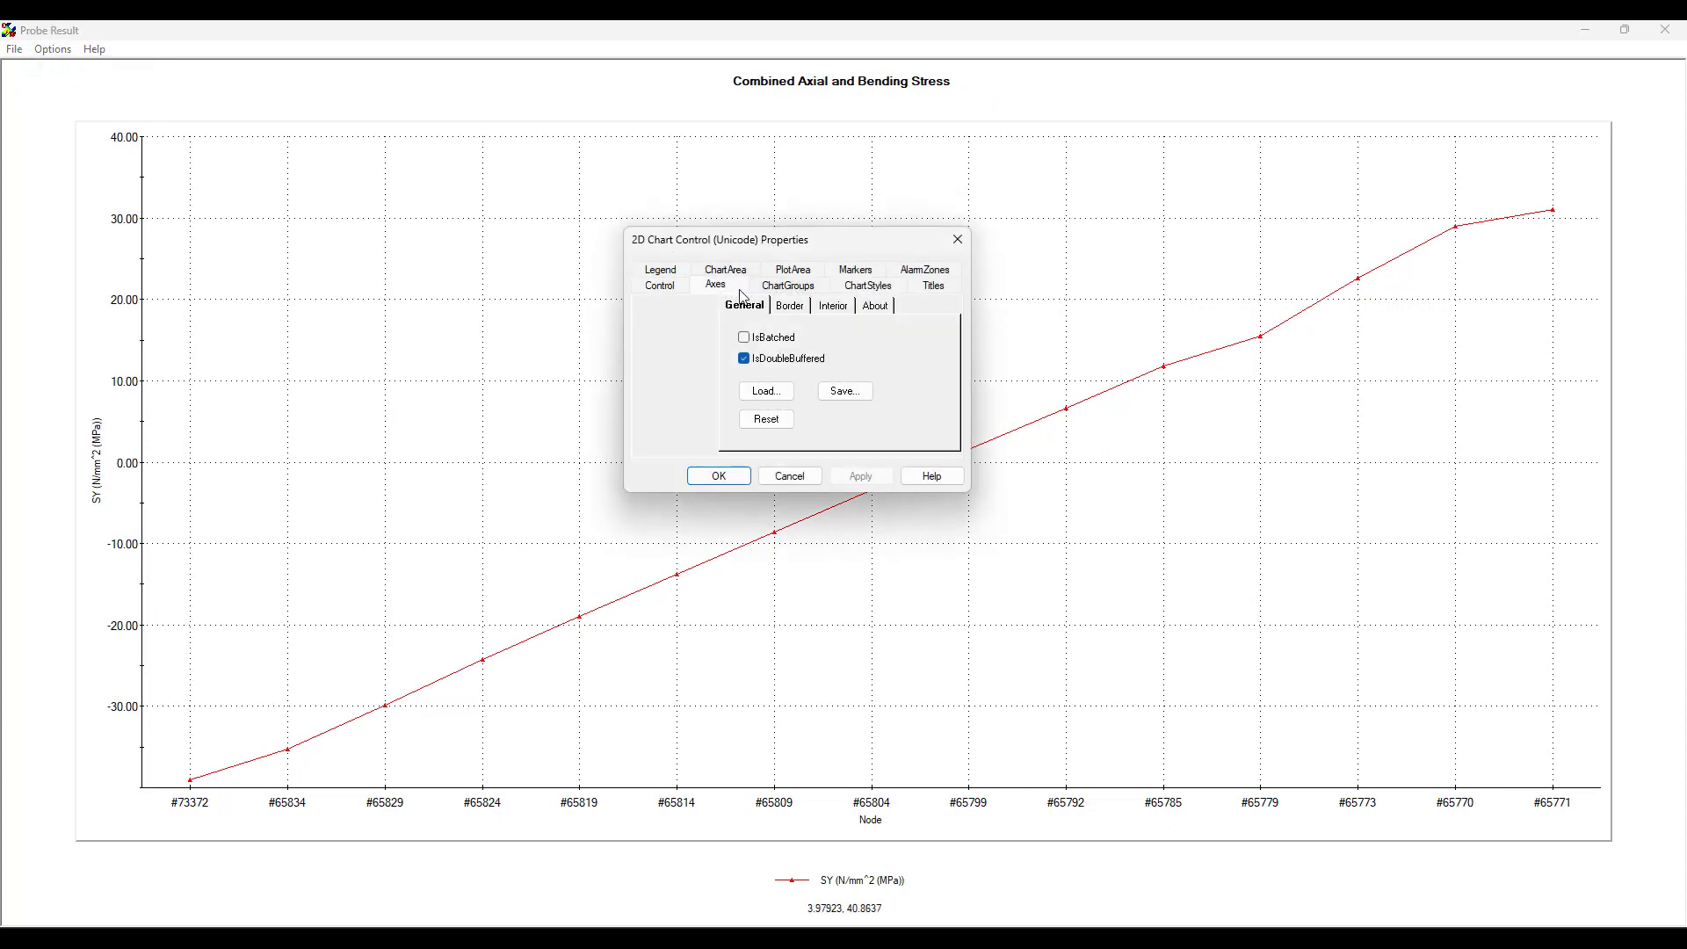
left_click(715, 284)
left_click(853, 307)
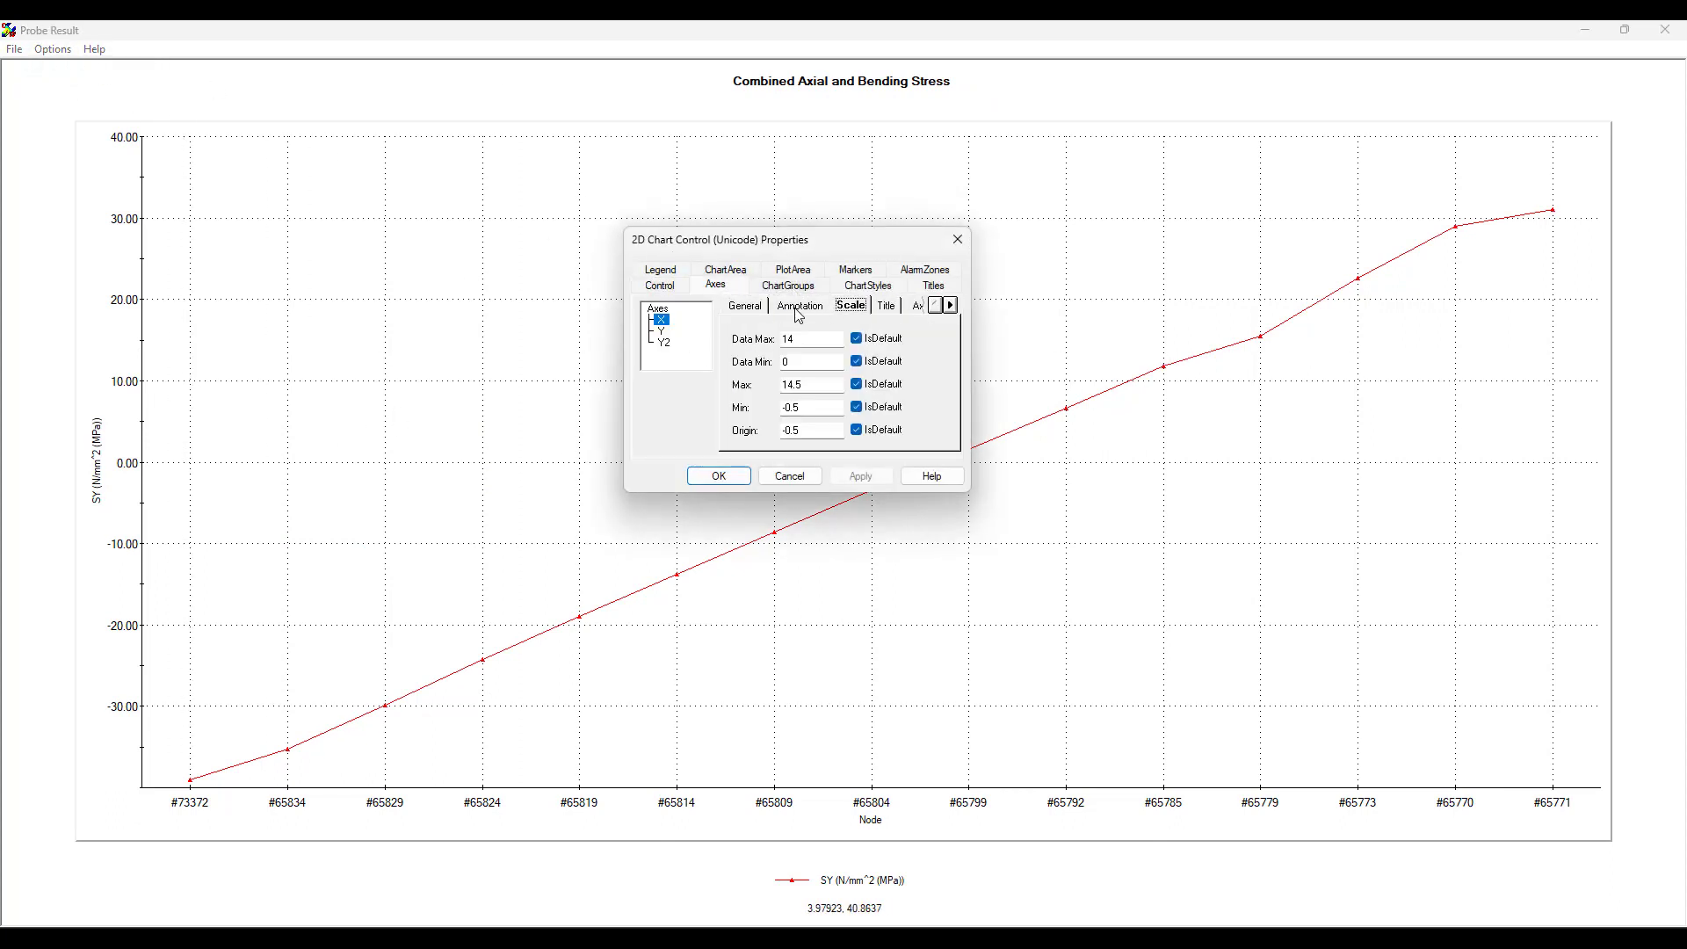
left_click(881, 310)
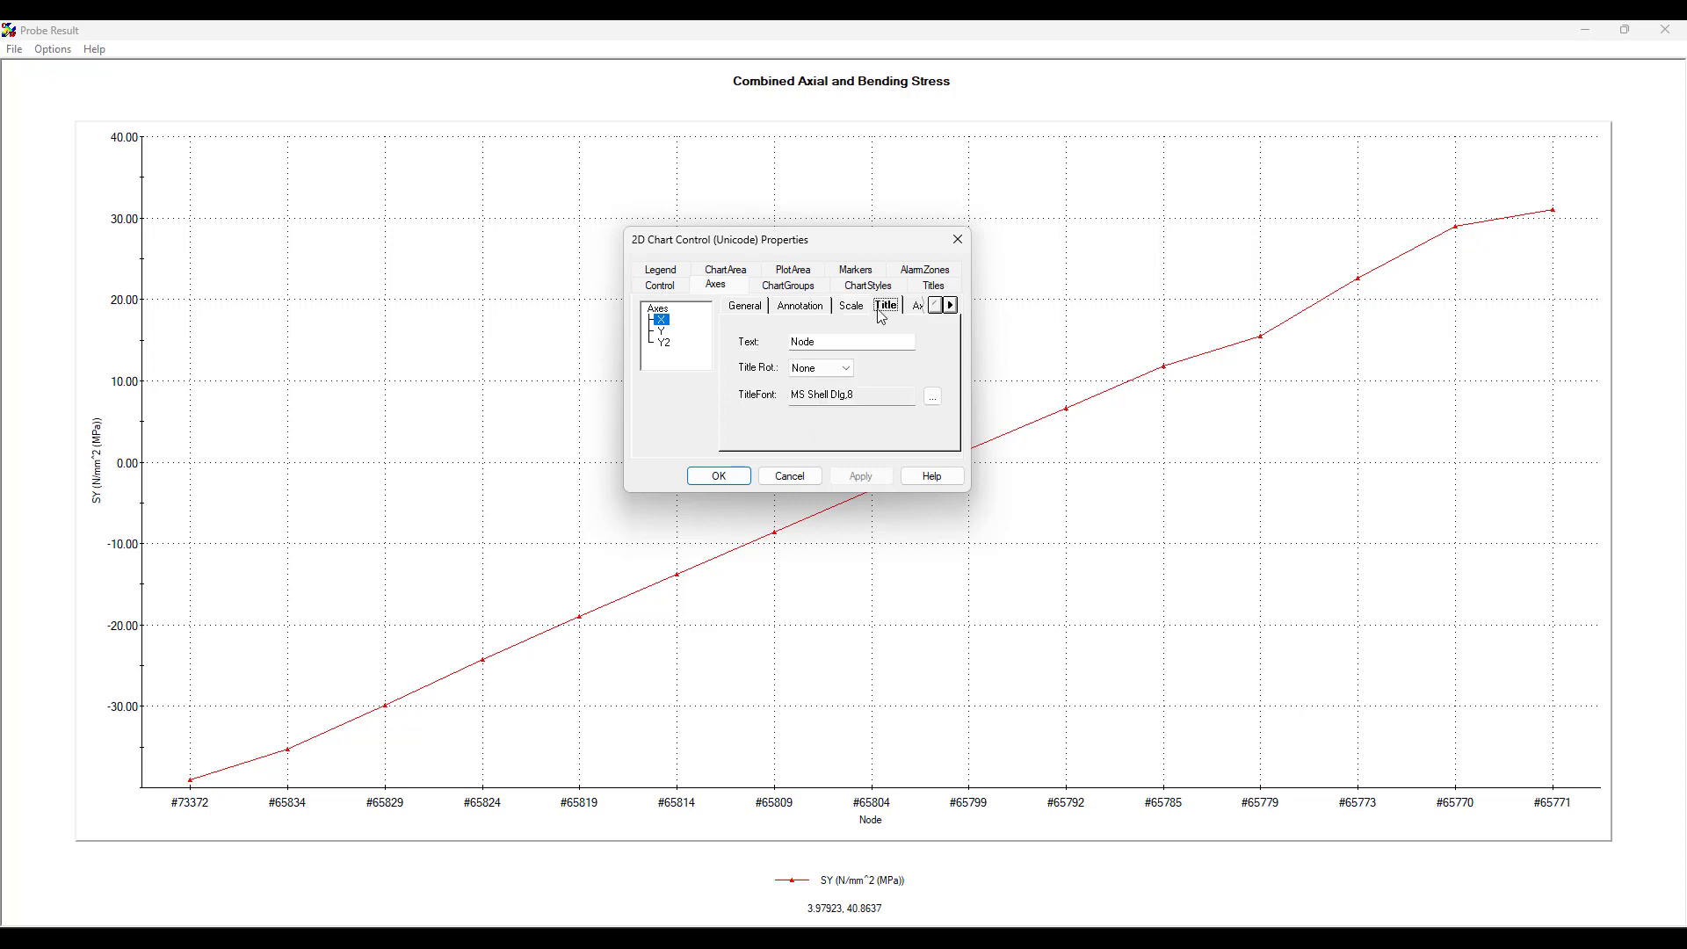
left_click(827, 344)
type("Numb")
type("the cam followr")
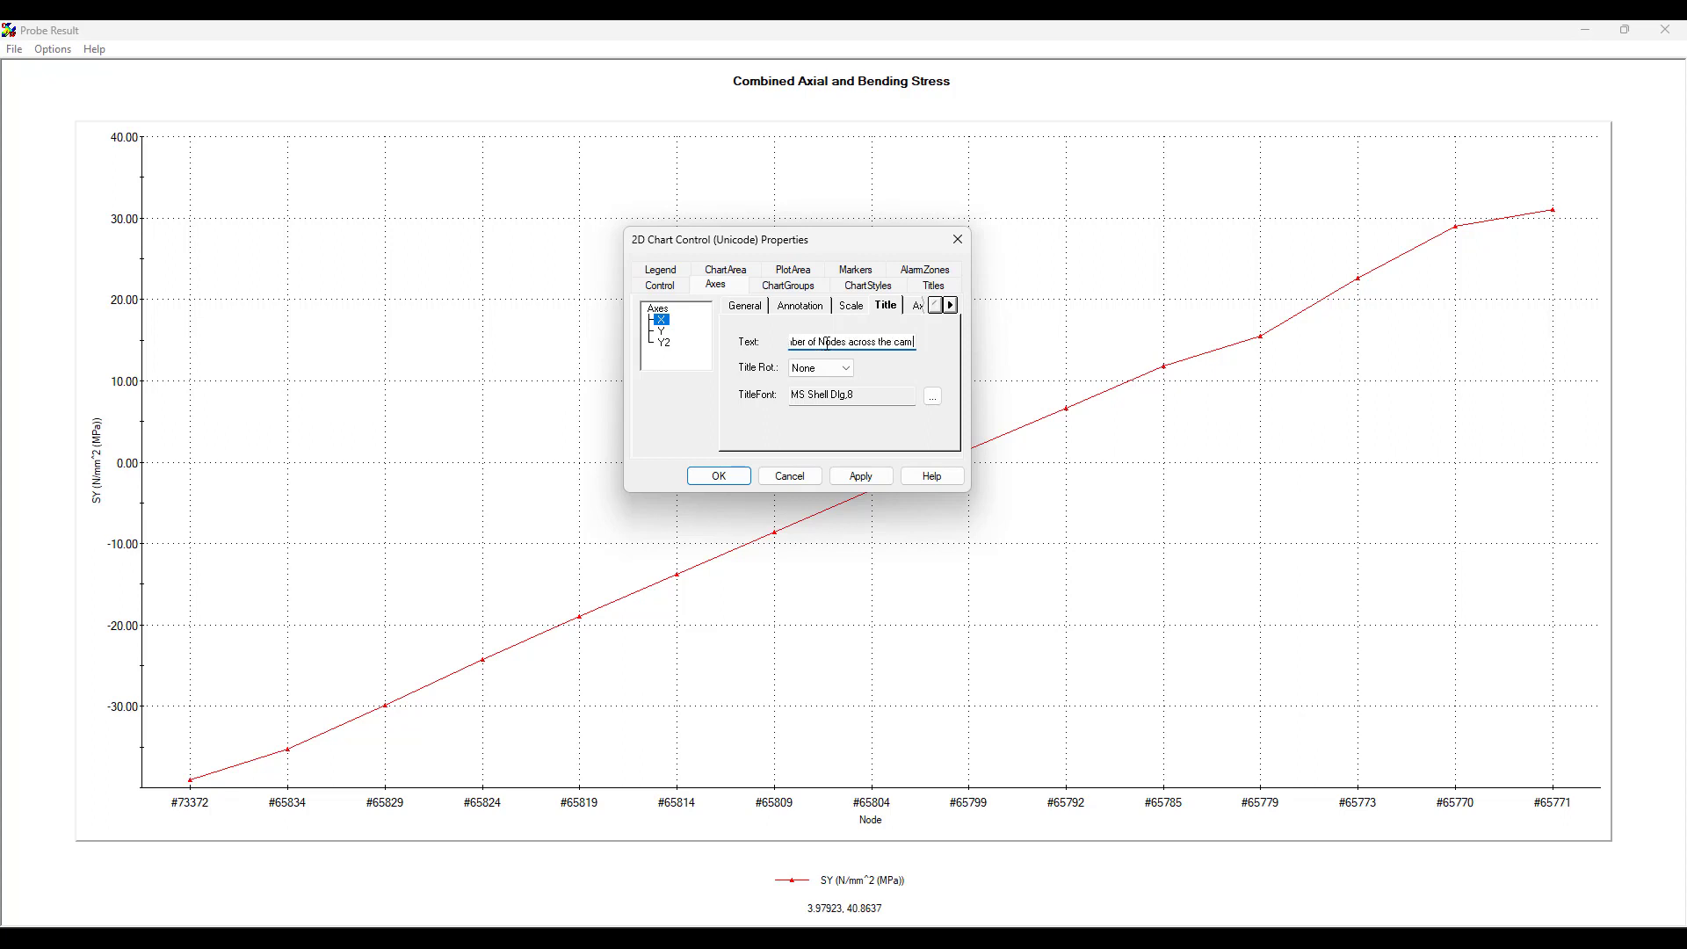
key("BackSpace")
type("er")
Step: Set the graph's Y axis title to "Combined Axial and Bending Stress, SY (N/mm^2 (MPa))" and apply the chart properties
left_click(668, 343)
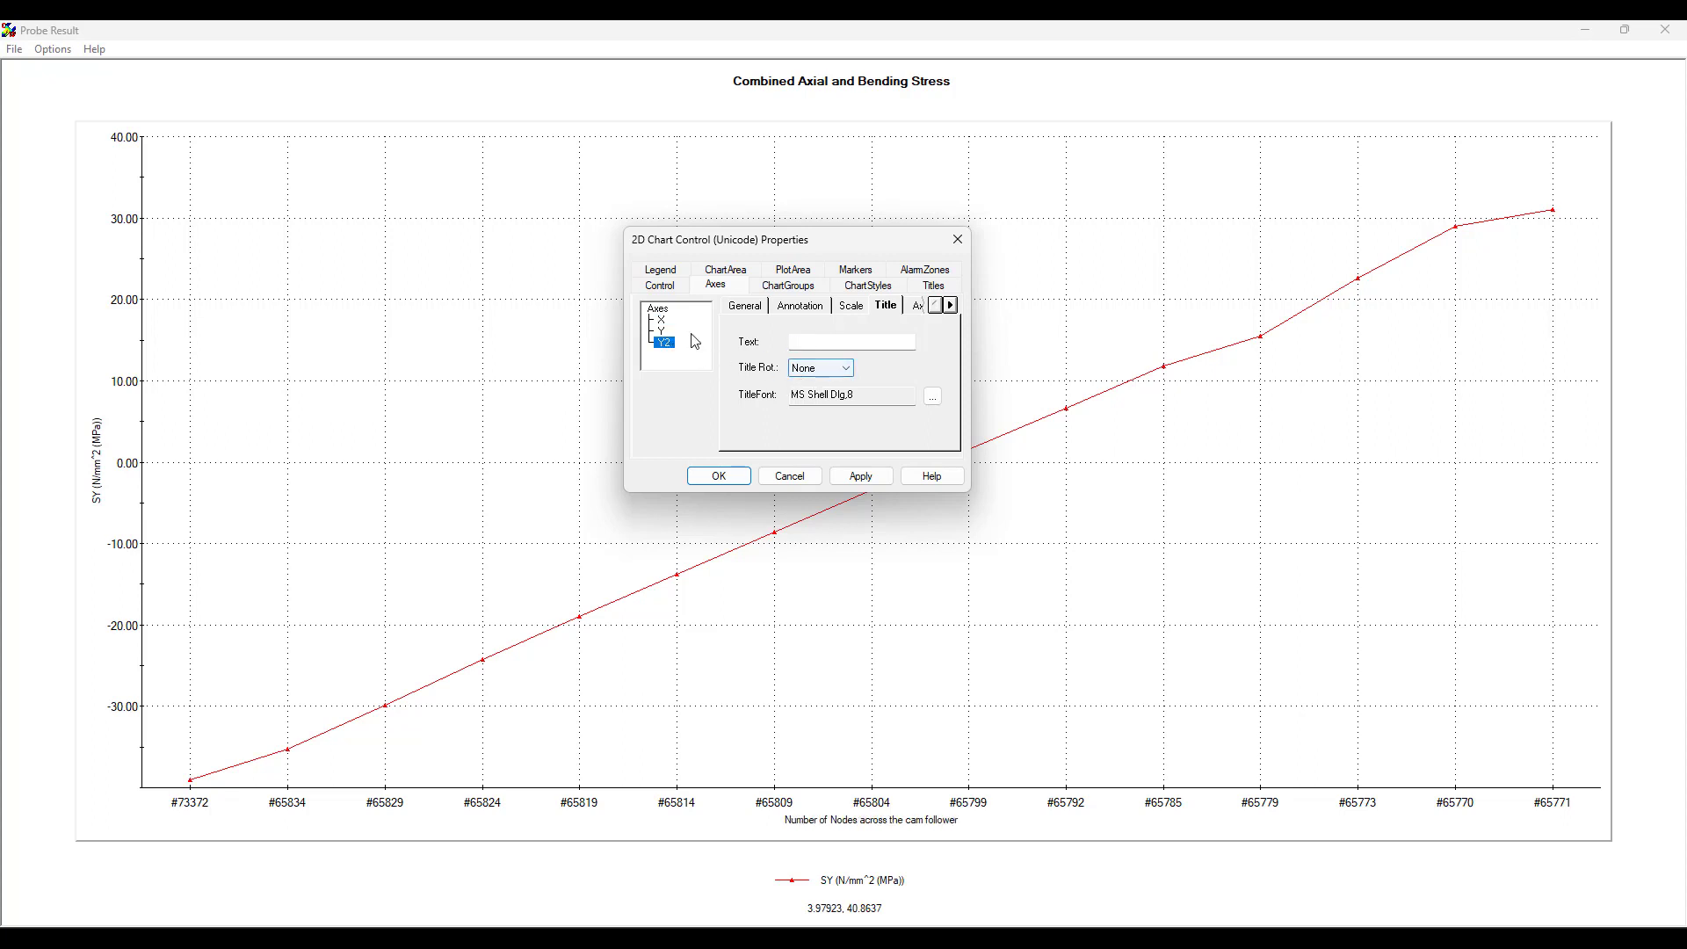
key("Up")
left_click(794, 342)
type("Combin")
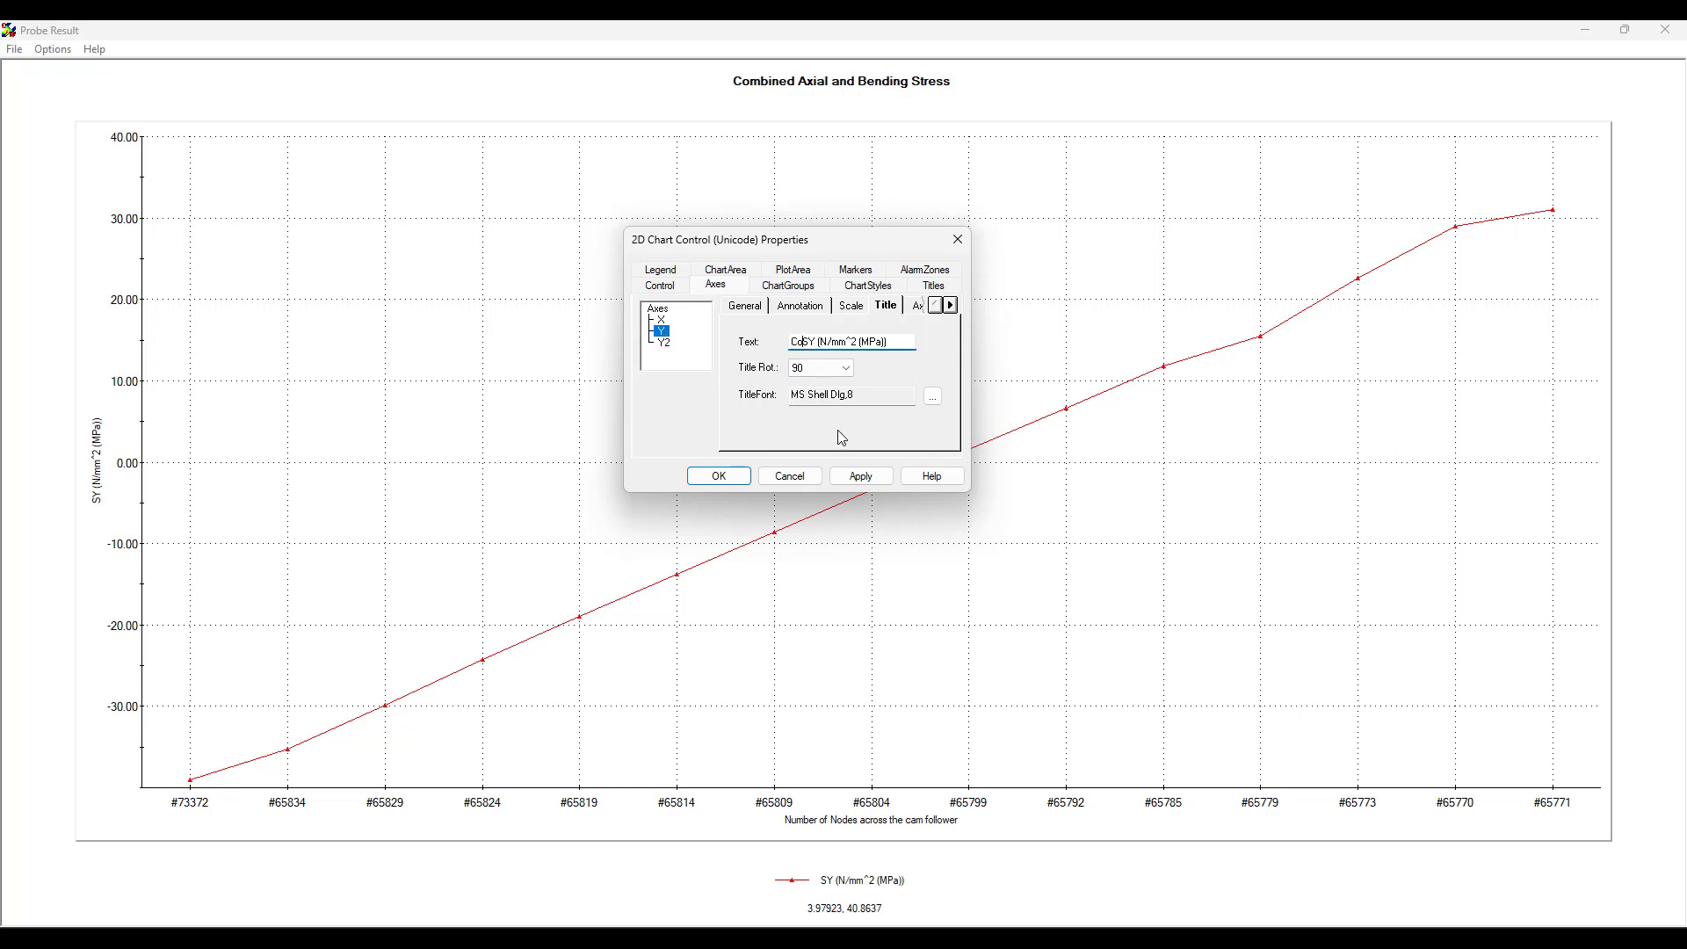
type("ed ")
type("Axia")
type("l")
key("BackSpace")
type("al and Bending Stress , S")
left_click(663, 320)
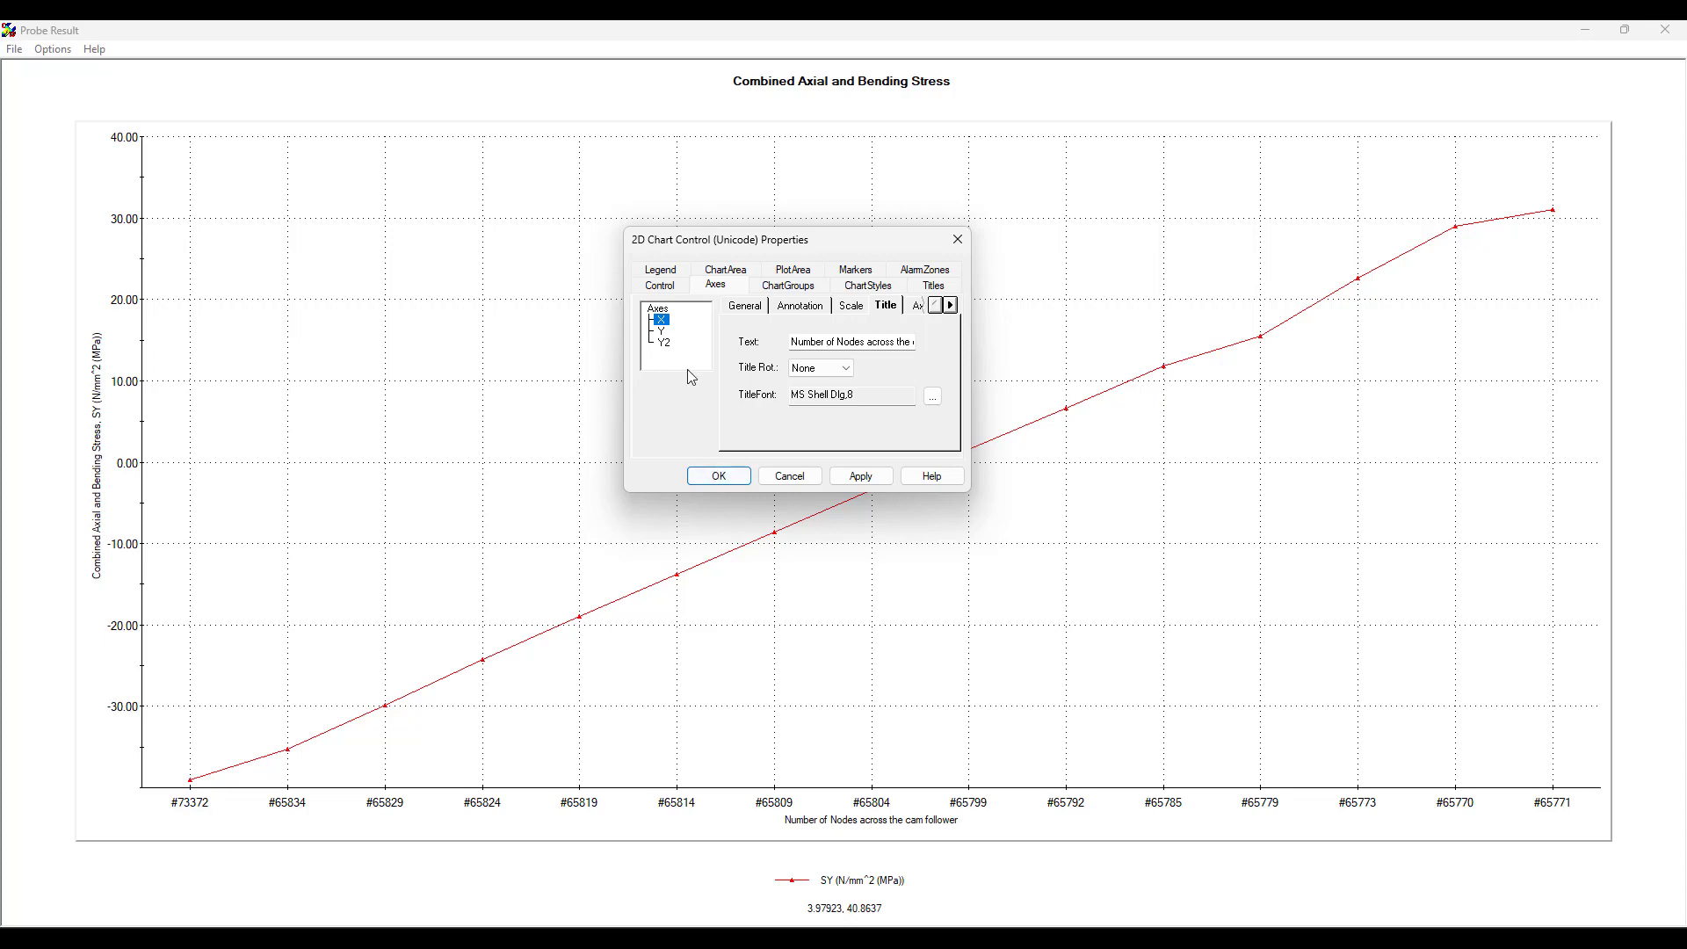
left_click(861, 476)
left_click(719, 476)
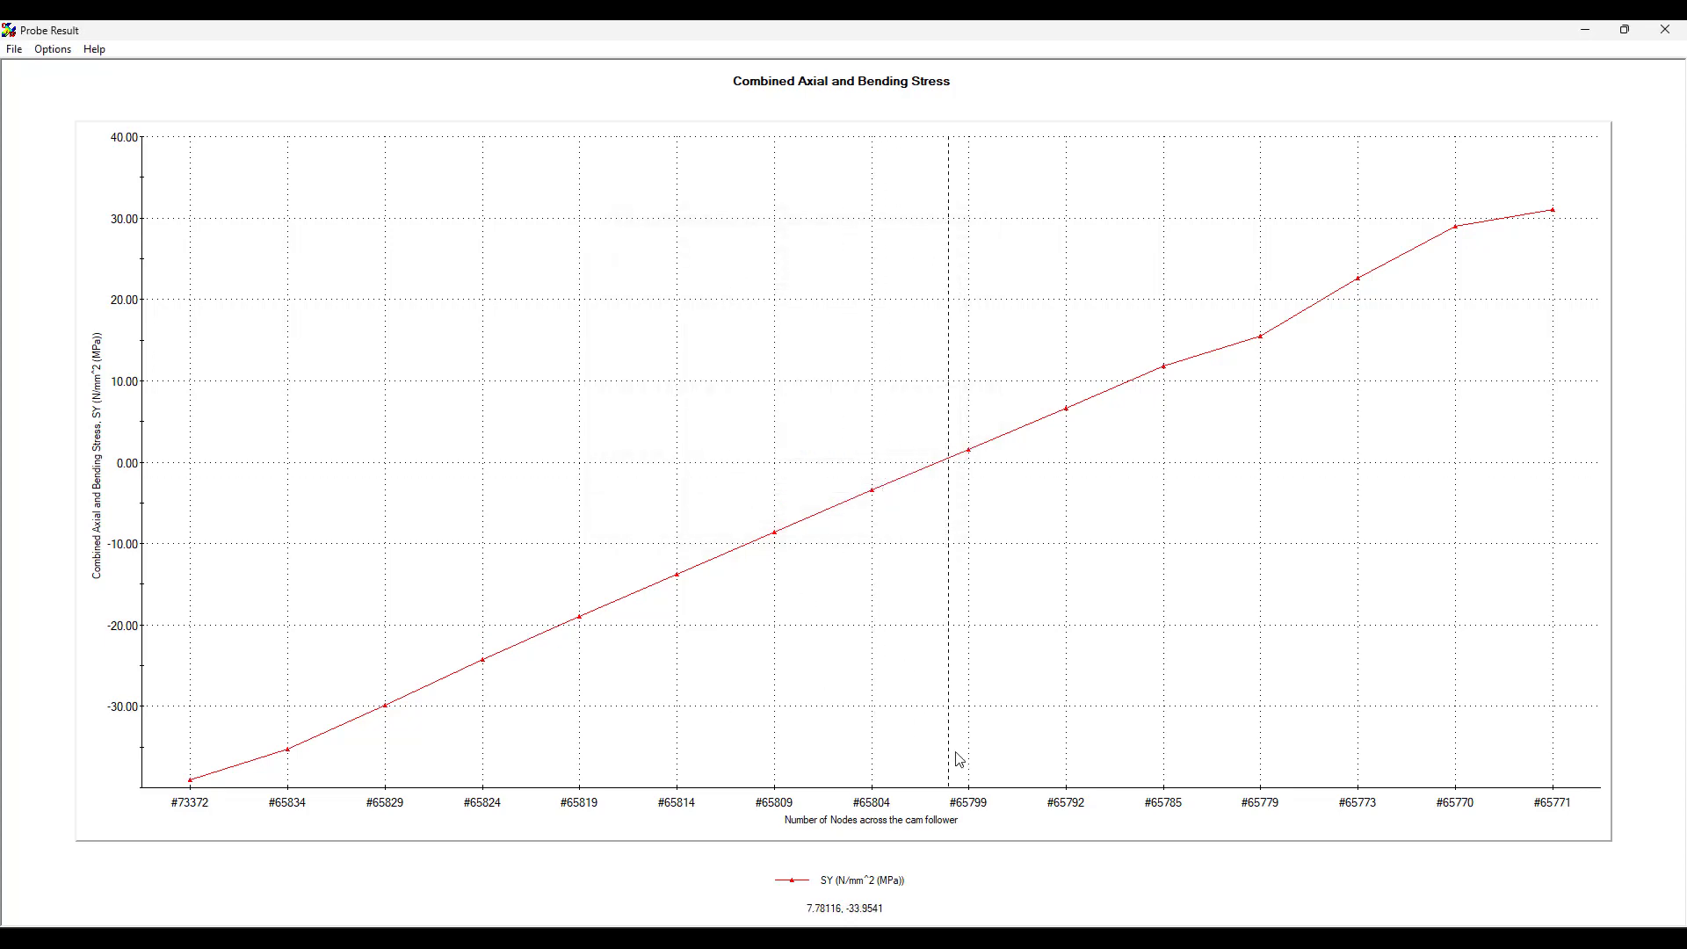